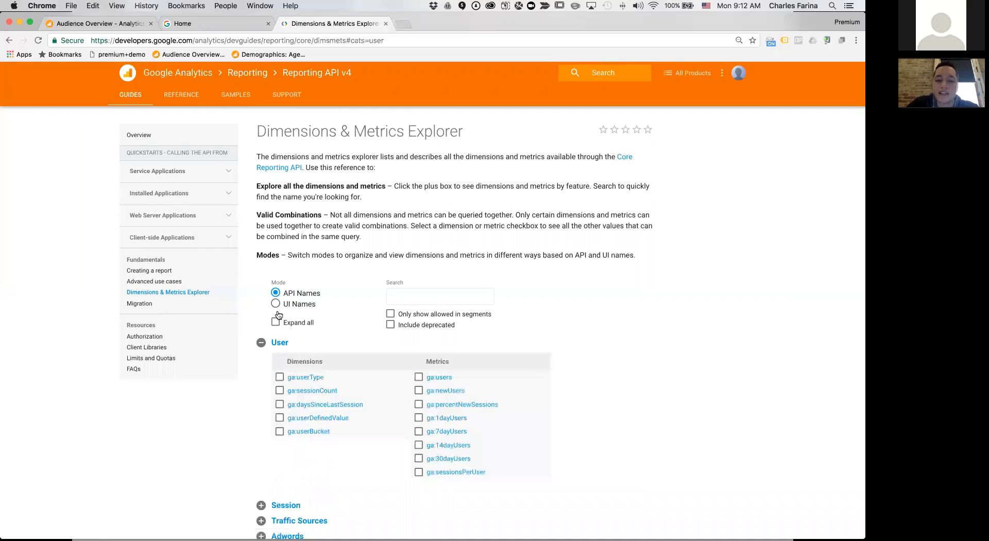
# - Expand the Session category in the Dimensions & Metrics Explorer and open the definition of the ga:userType dimension
pyautogui.click(261, 377)
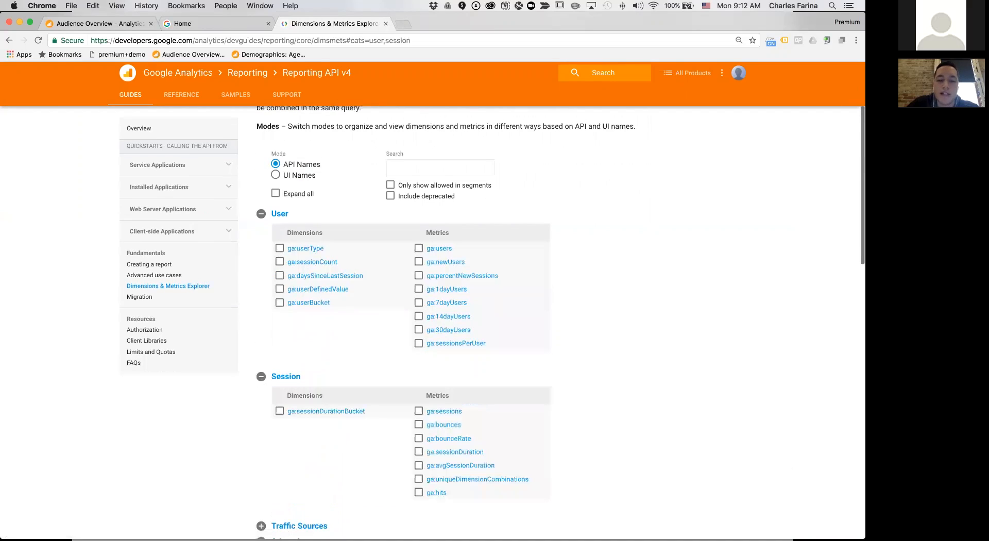
pyautogui.click(310, 251)
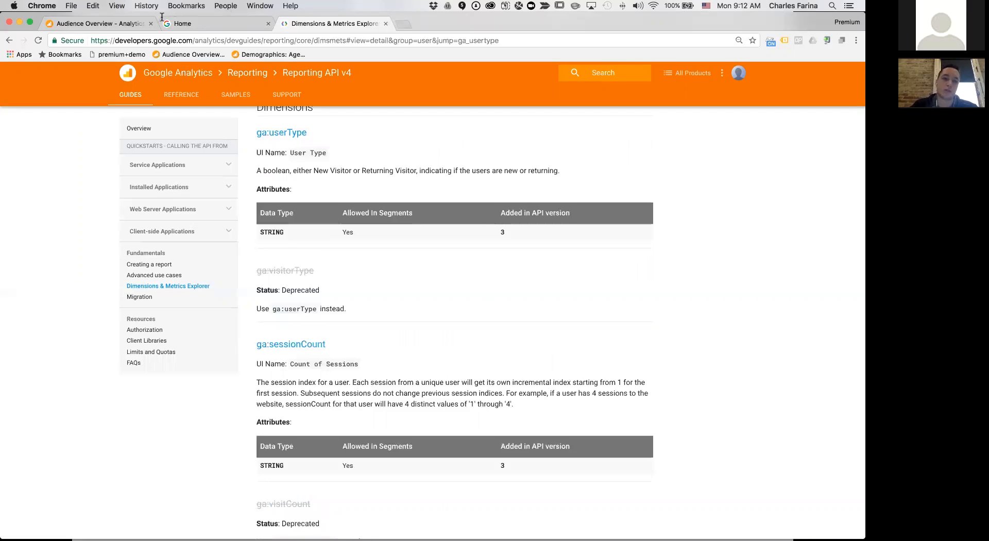
# - Switch to the PowerPoint slide show, advance to the "What is a session?" slide and exit the presentation view
pyautogui.hotkey('ctrl', 'Up')
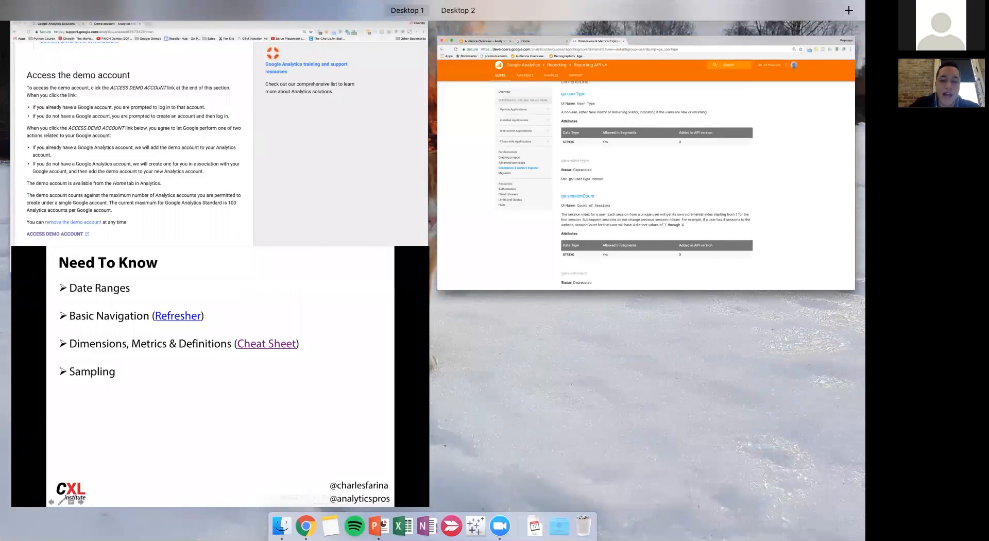
pyautogui.click(379, 527)
pyautogui.press('Right')
pyautogui.press('Left')
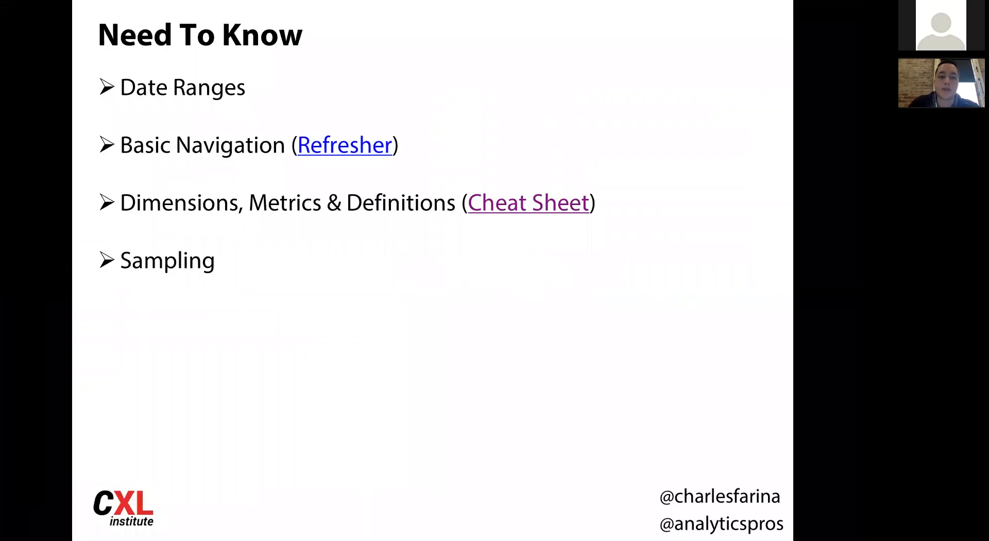
pyautogui.press('Right')
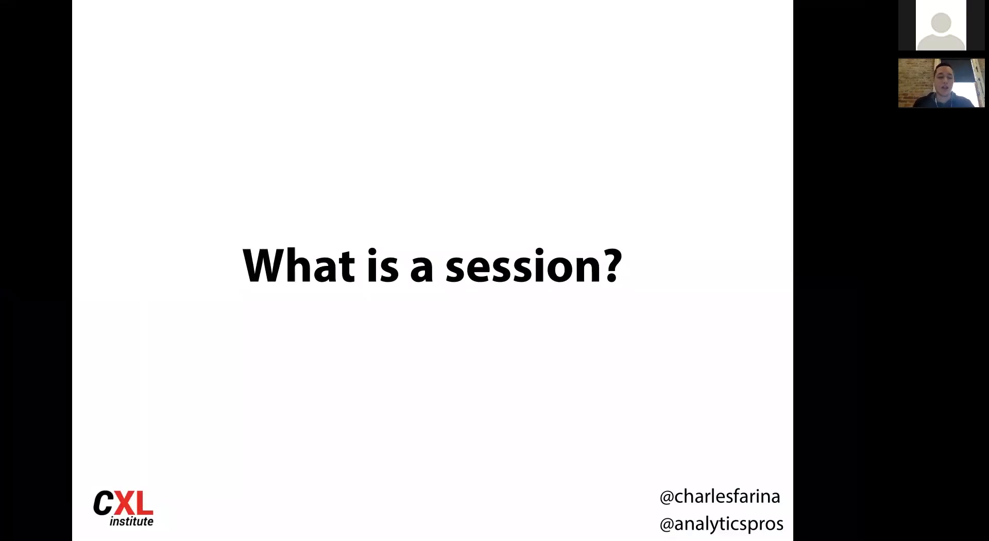
pyautogui.press('Escape')
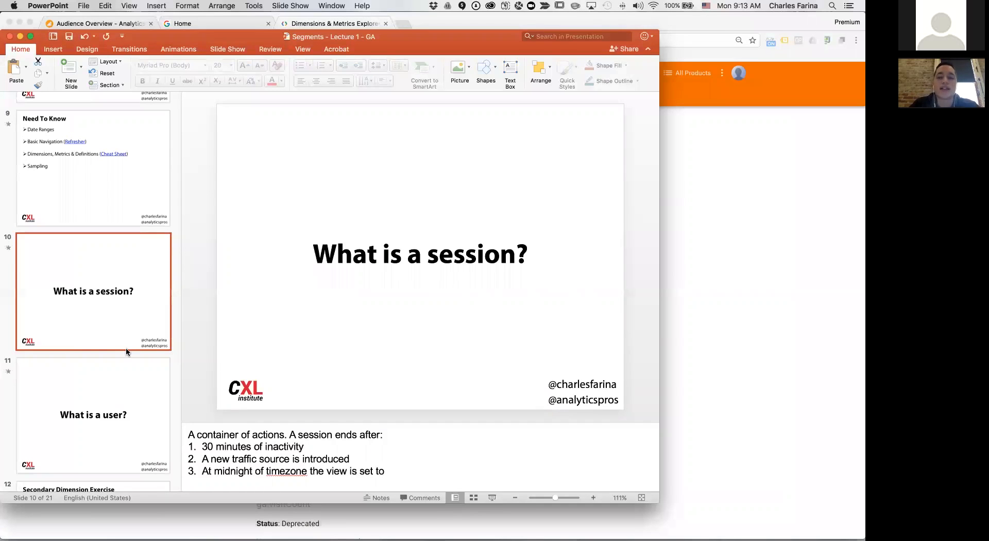
# - Switch back to Chrome, show the Audience Overview report and highlight the Sessions total
pyautogui.click(701, 113)
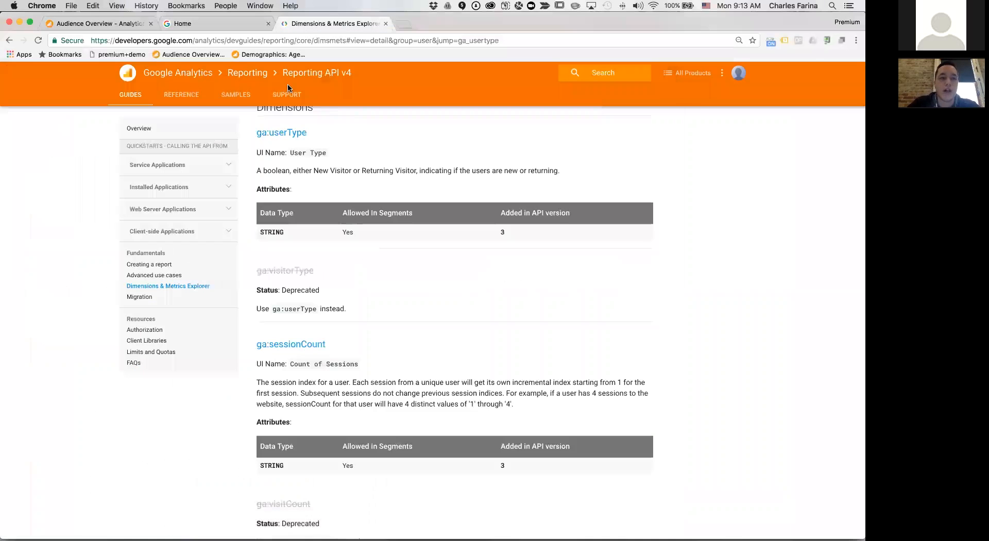
pyautogui.click(127, 27)
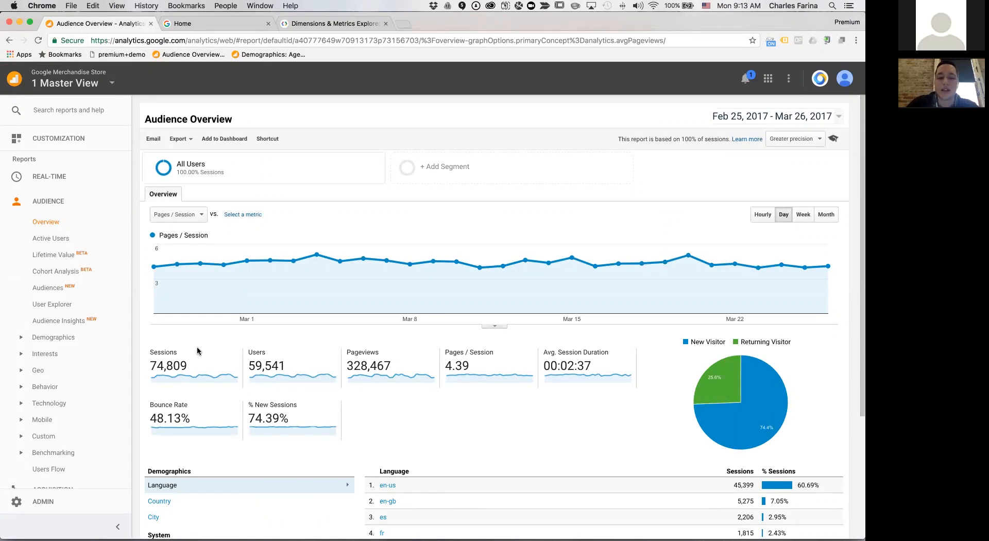
pyautogui.moveTo(194, 367); pyautogui.dragTo(153, 363)
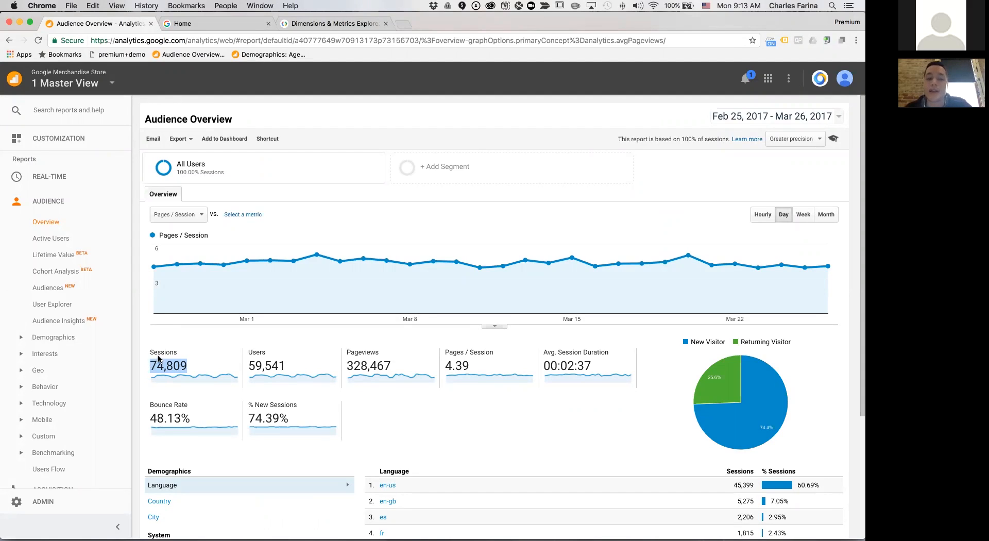
pyautogui.click(160, 360)
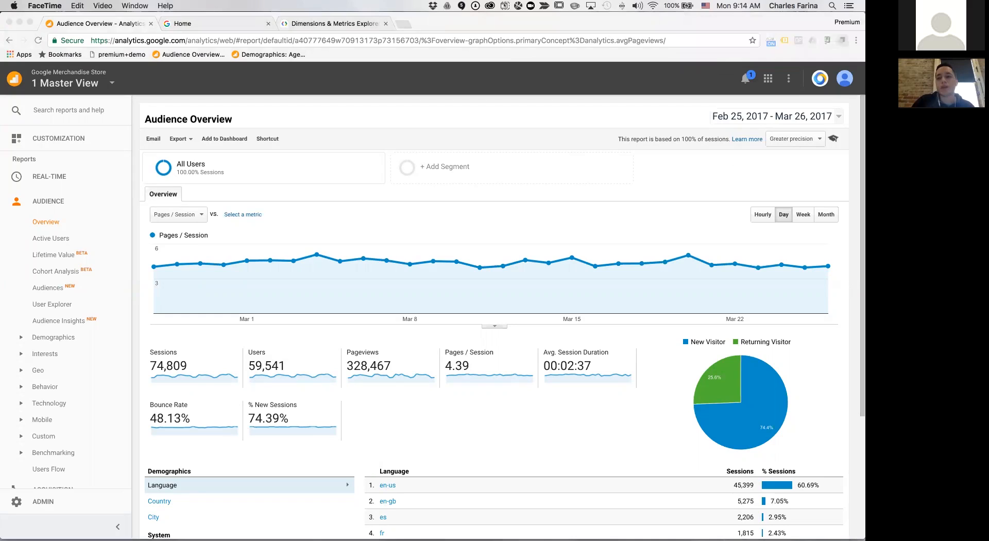
# - Look over the available accounts, properties and views in the Analytics view selector and close it
pyautogui.click(720, 172)
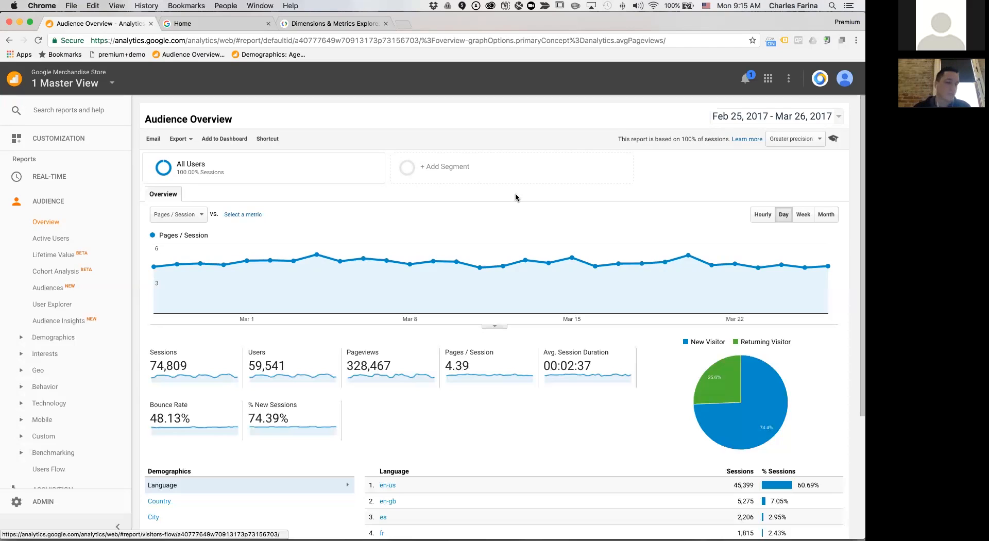
pyautogui.click(111, 86)
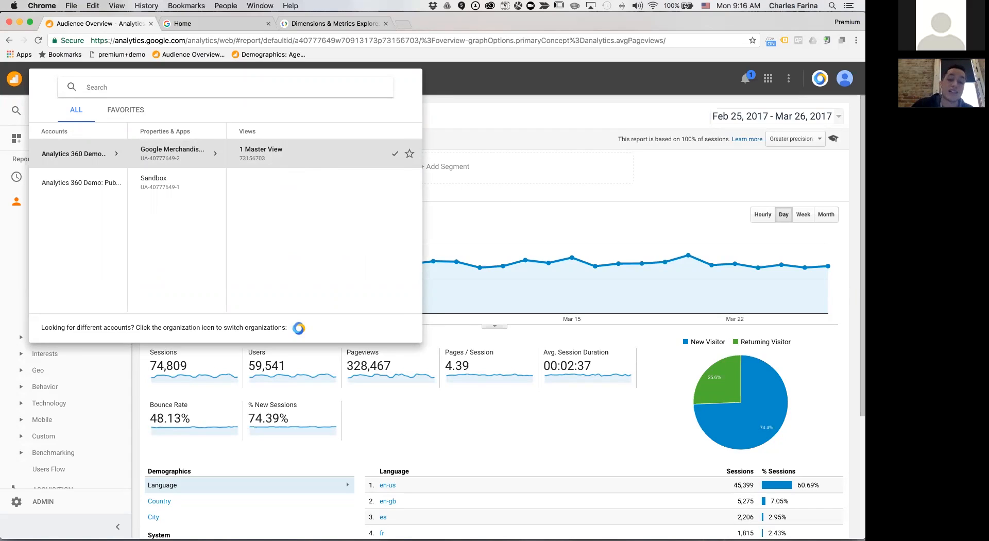
pyautogui.press('Escape')
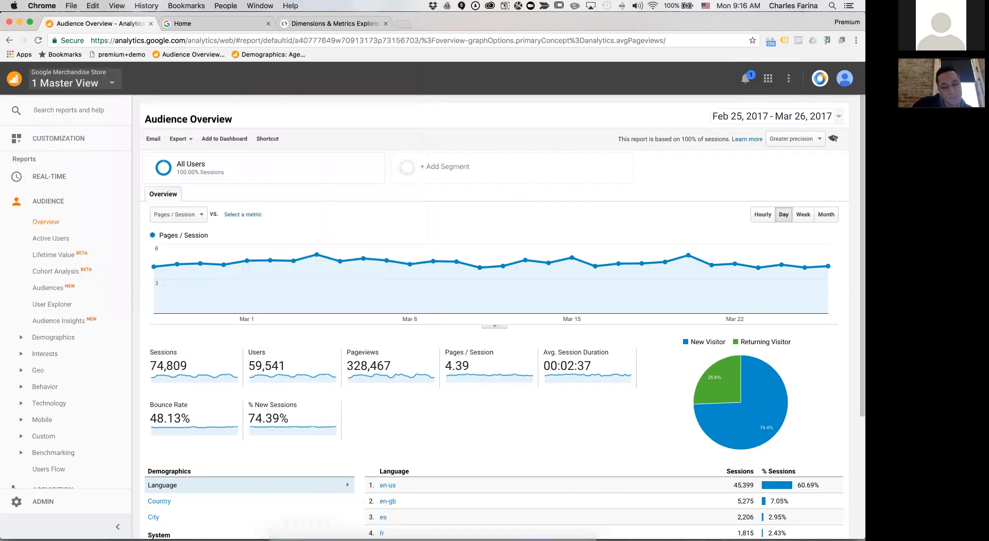
# - Switch to the Segments - Lecture 1 - GA presentation in PowerPoint and present the "Secondary Dimension Exercise" slide full screen
pyautogui.hotkey('ctrl', 'Up')
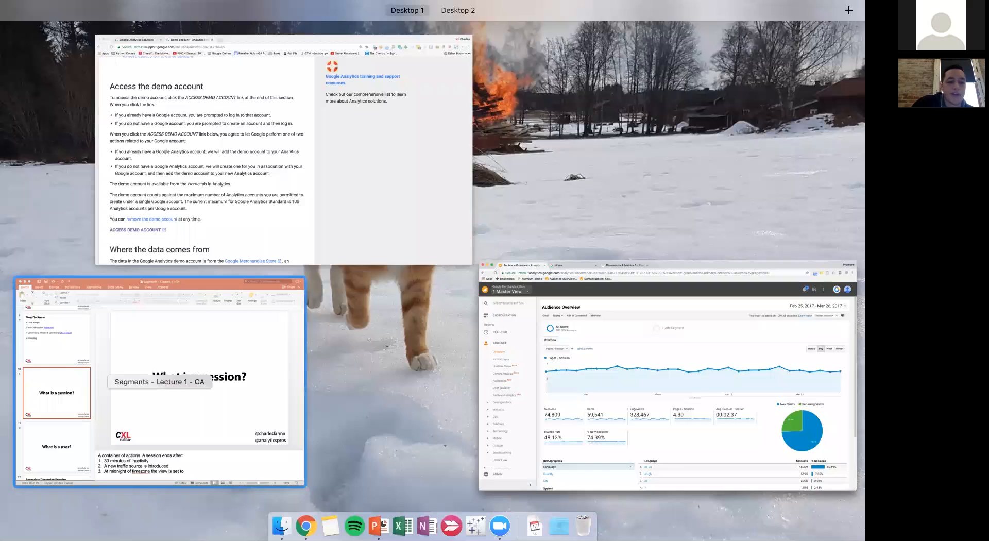
pyautogui.click(155, 381)
pyautogui.scroll(-2, 92, 310)
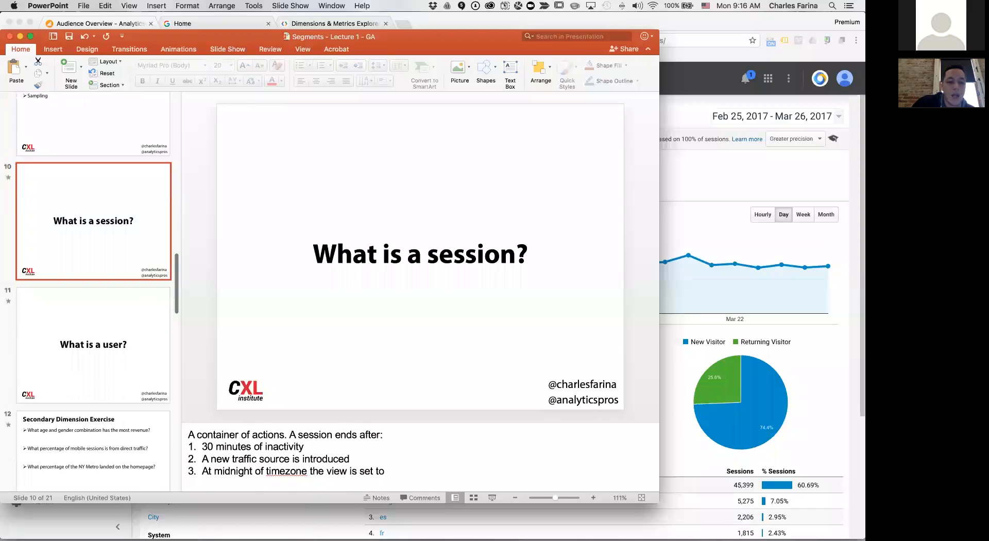
pyautogui.click(94, 451)
pyautogui.click(493, 498)
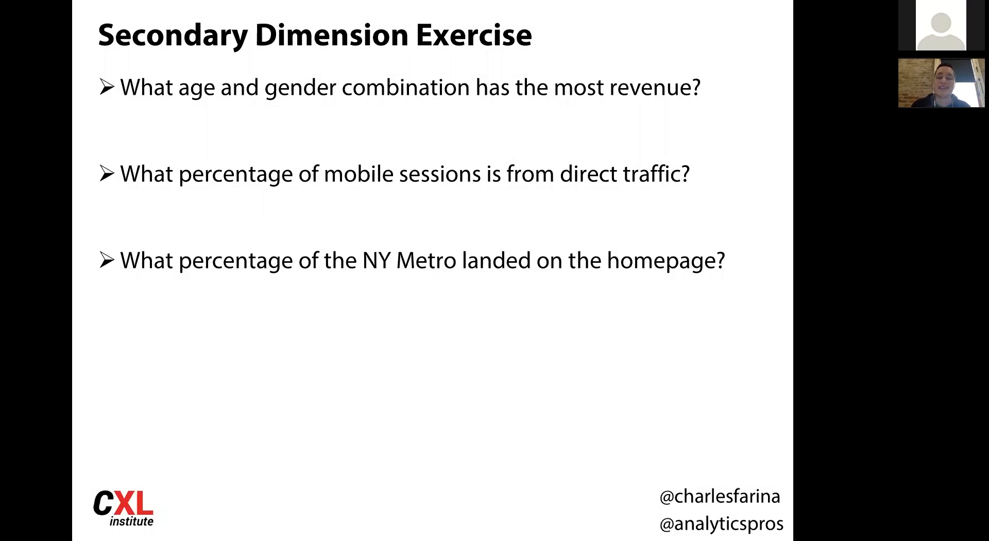
pyautogui.press('Right')
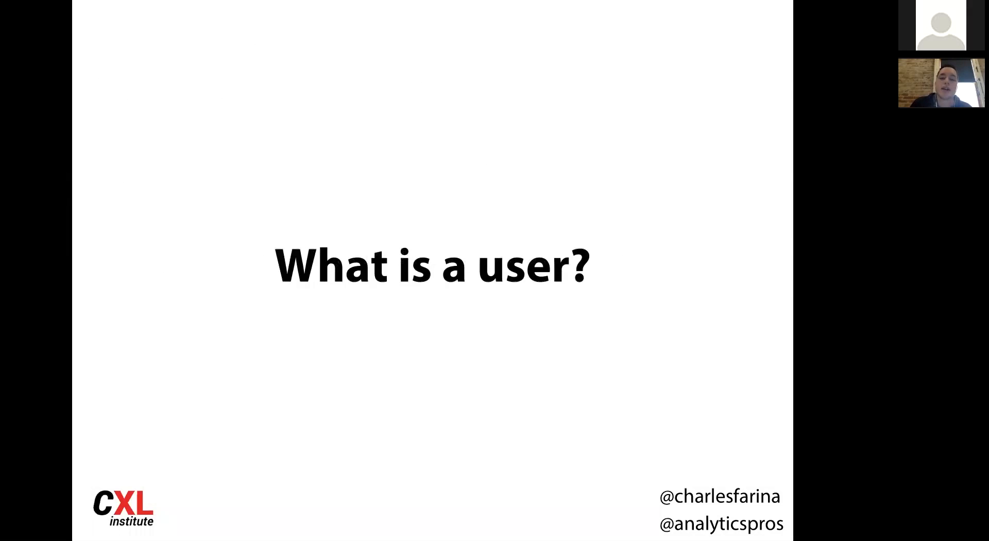
pyautogui.press('Left')
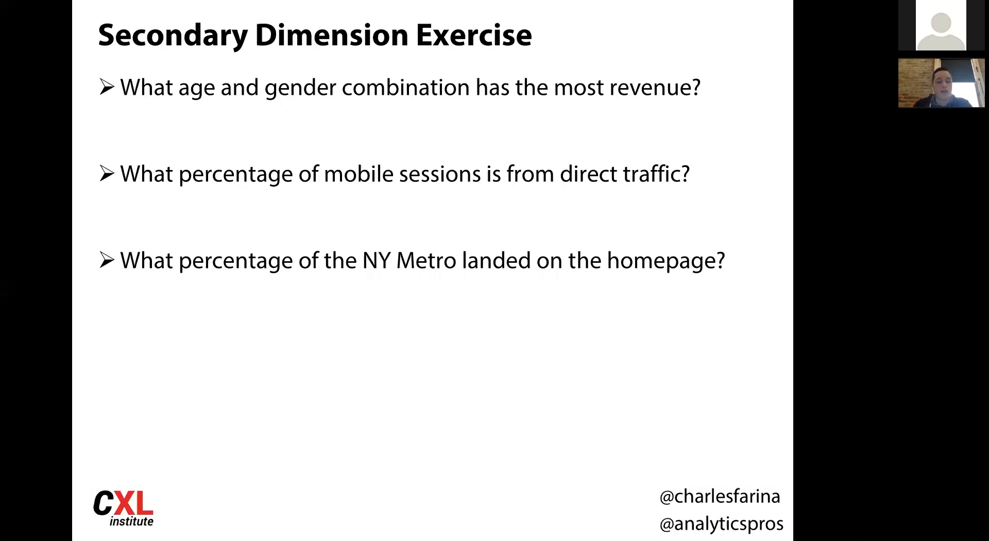
pyautogui.press('Escape')
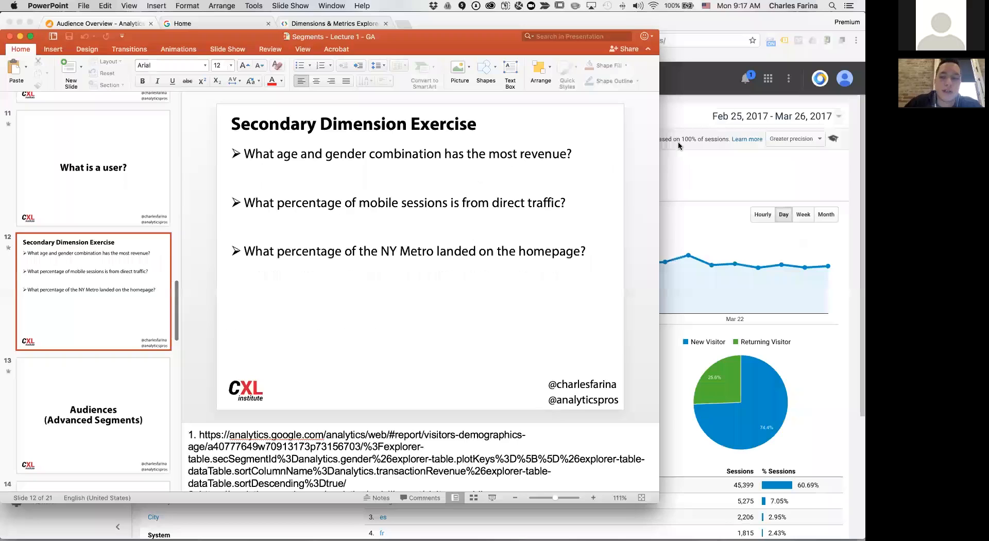
# - Return to Google Analytics in Chrome and open the Landing Pages report under Behavior's Site Content
pyautogui.click(678, 142)
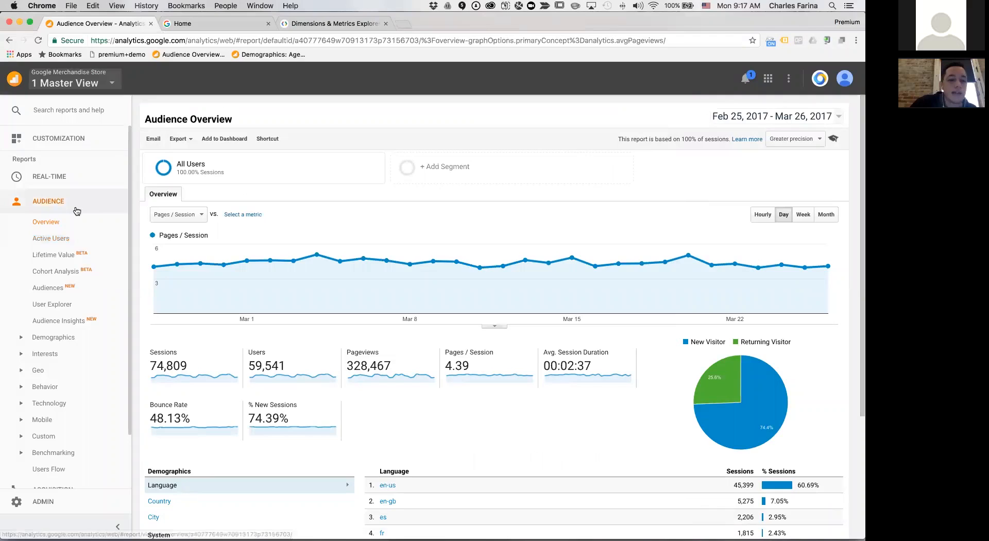
pyautogui.scroll(-2, 77, 210)
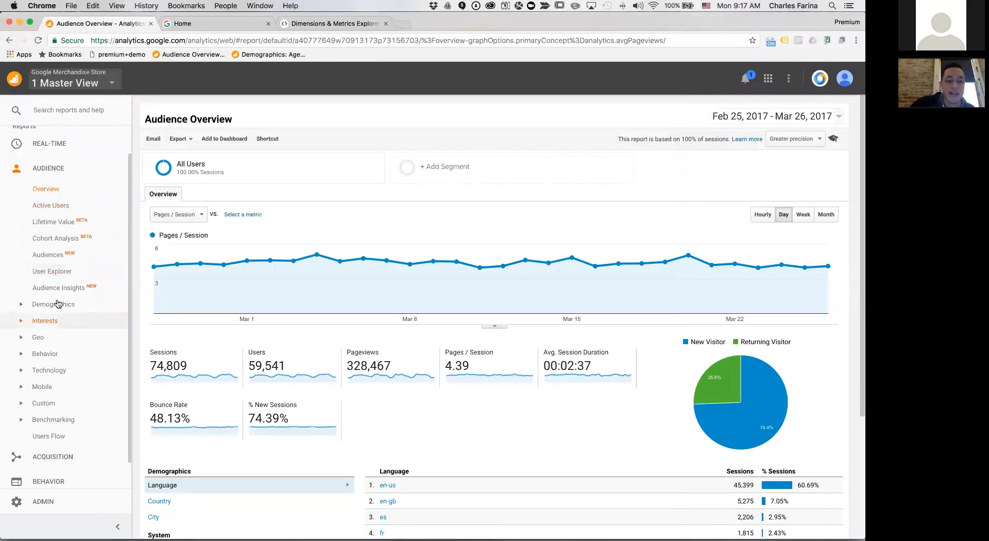
pyautogui.scroll(-2, 58, 305)
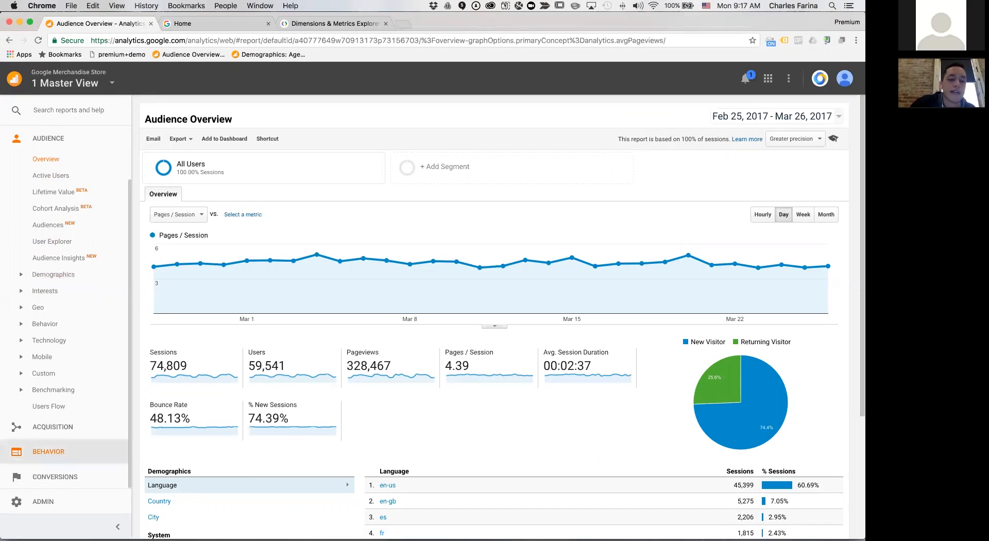
pyautogui.click(49, 452)
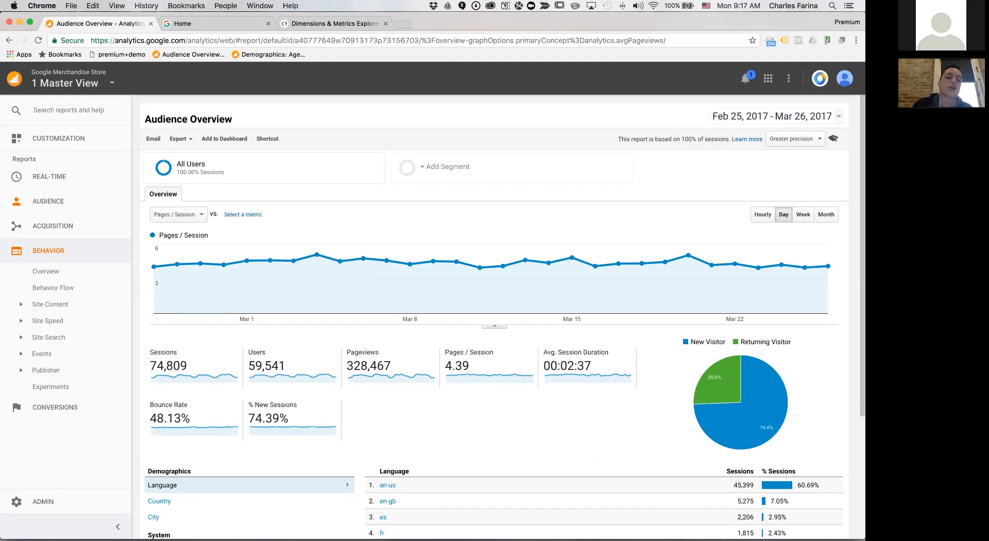
pyautogui.click(81, 304)
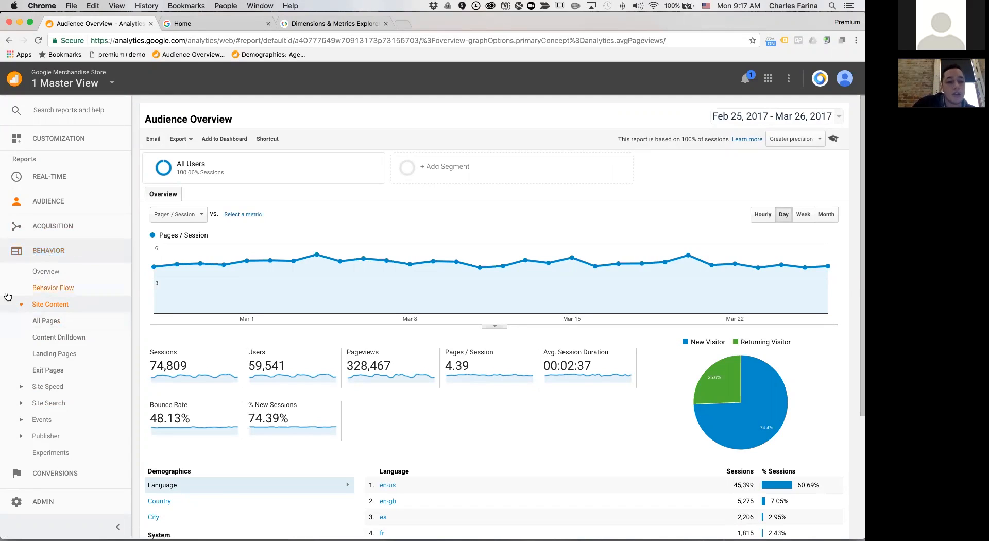
pyautogui.click(55, 316)
pyautogui.click(50, 354)
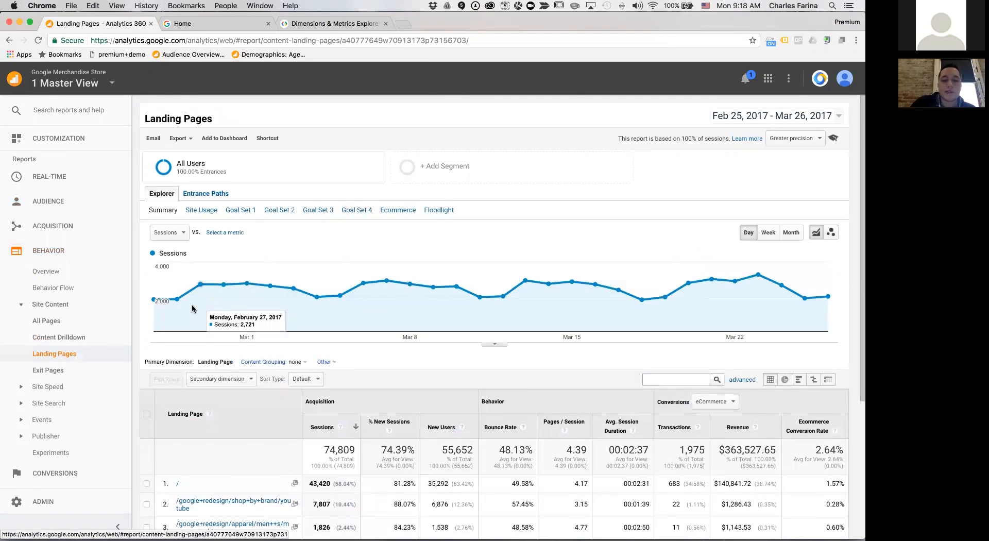
# - Review the Landing Pages table and drill down into the homepage entry "/"
pyautogui.scroll(-3, 193, 309)
pyautogui.scroll(-3, 256, 289)
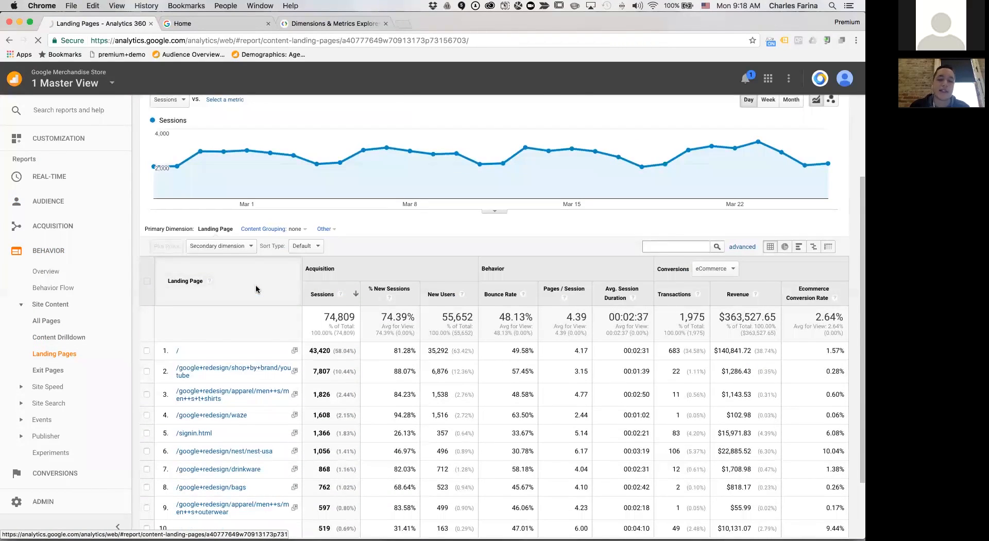
pyautogui.scroll(-2, 256, 286)
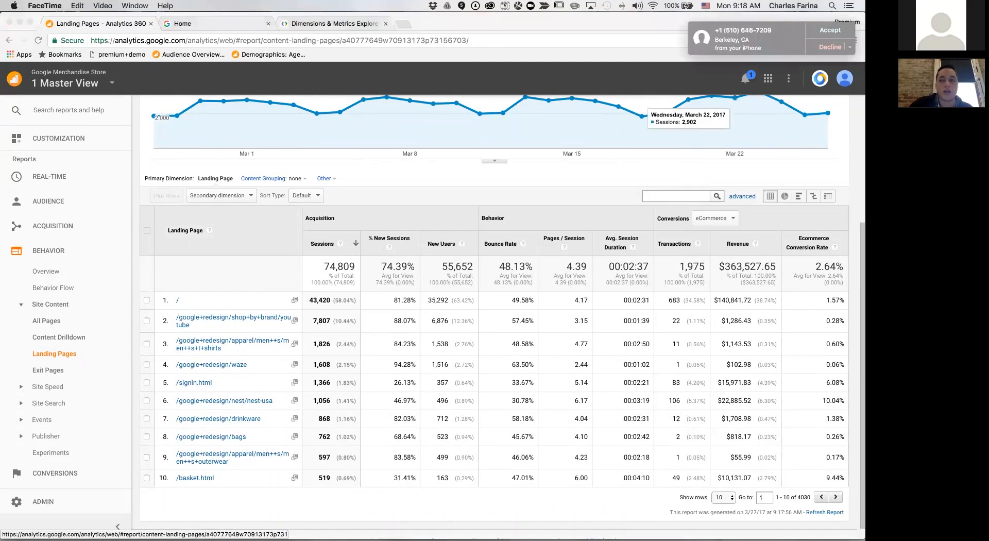
pyautogui.click(324, 266)
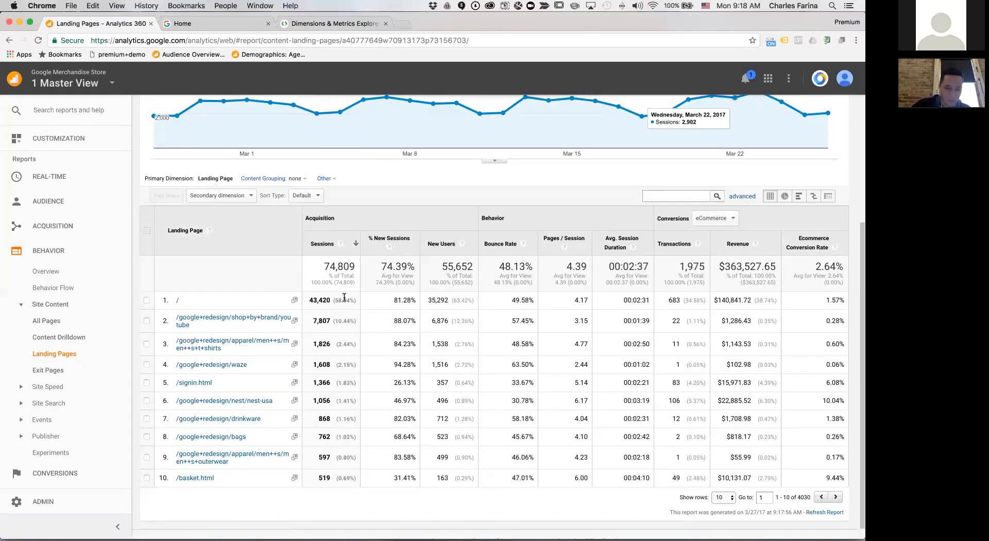
pyautogui.click(176, 302)
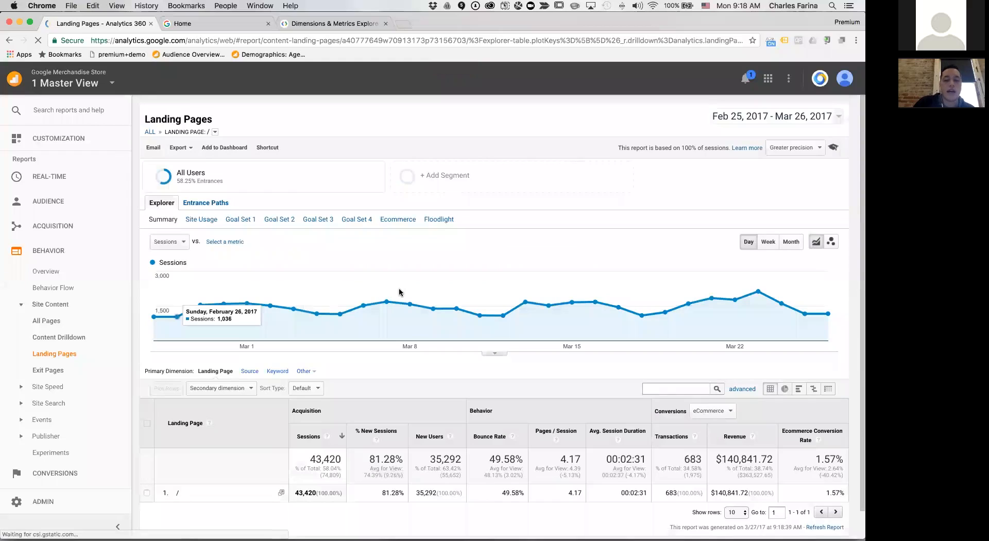
# - Add Medium as the secondary dimension for the homepage and highlight the organic row's percentage of sessions
pyautogui.scroll(-1, 399, 292)
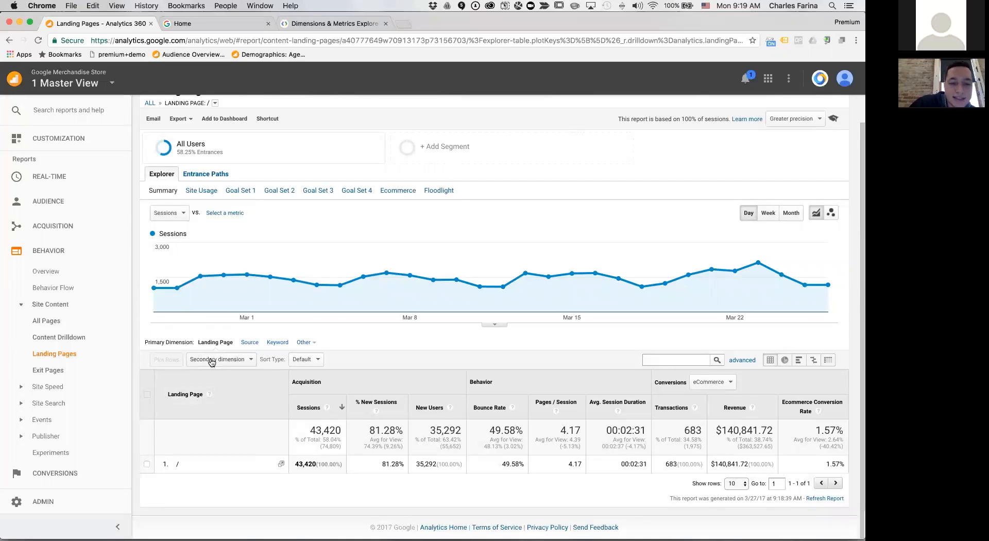
pyautogui.click(231, 361)
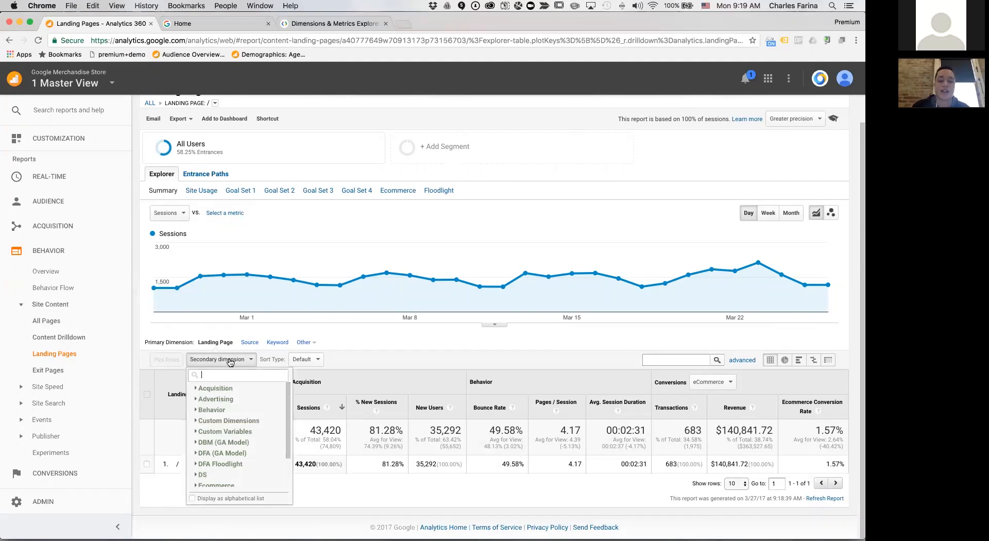
pyautogui.write('medium')
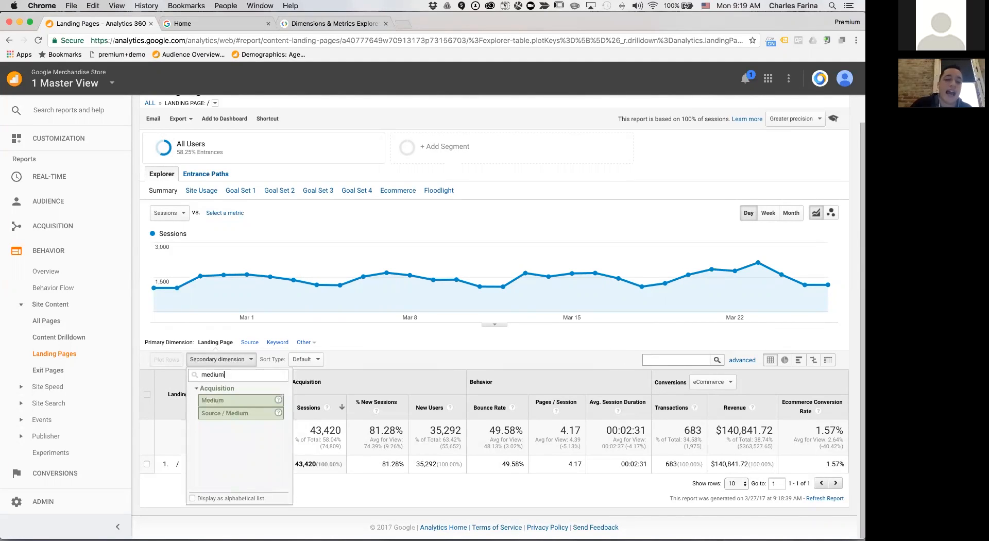
pyautogui.press('Return')
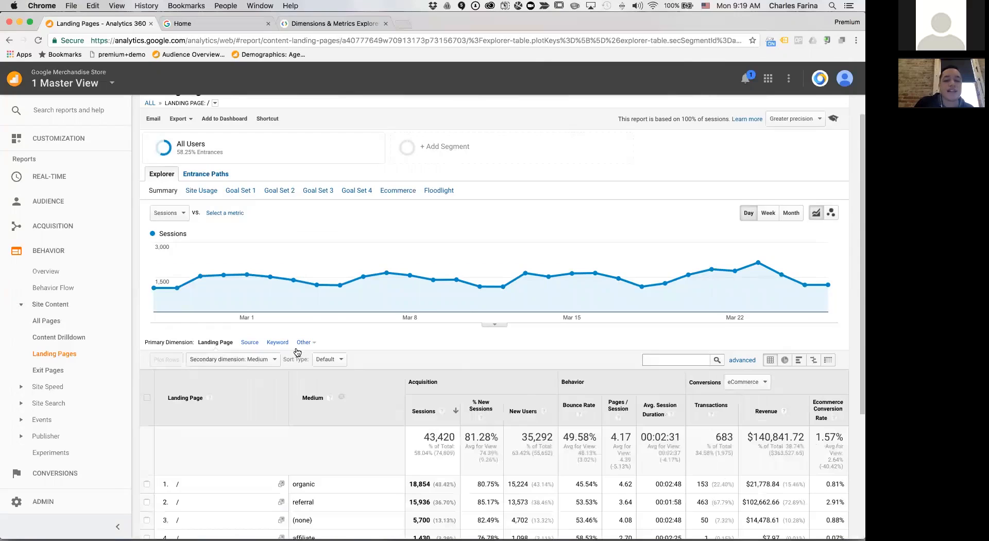
pyautogui.scroll(-5, 391, 338)
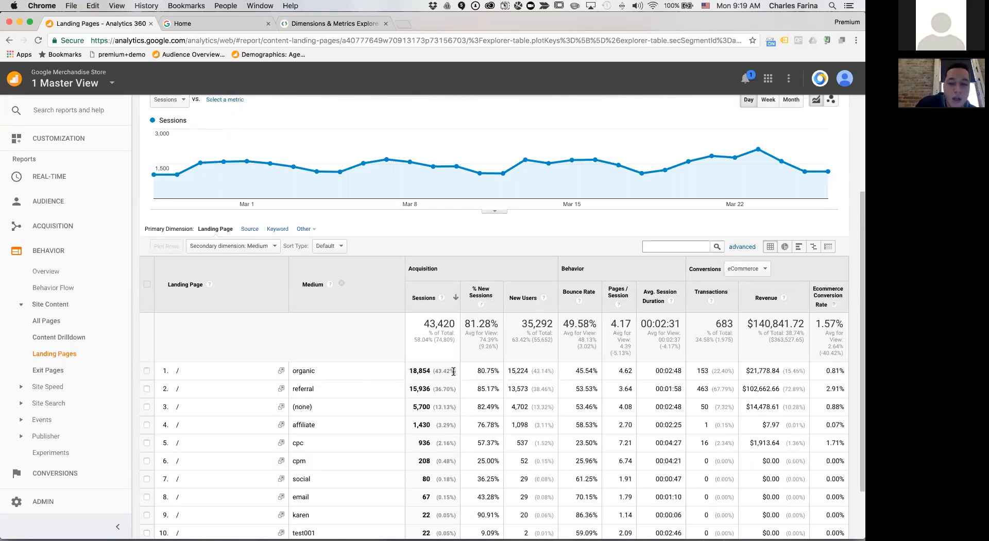
pyautogui.moveTo(455, 373); pyautogui.dragTo(433, 371)
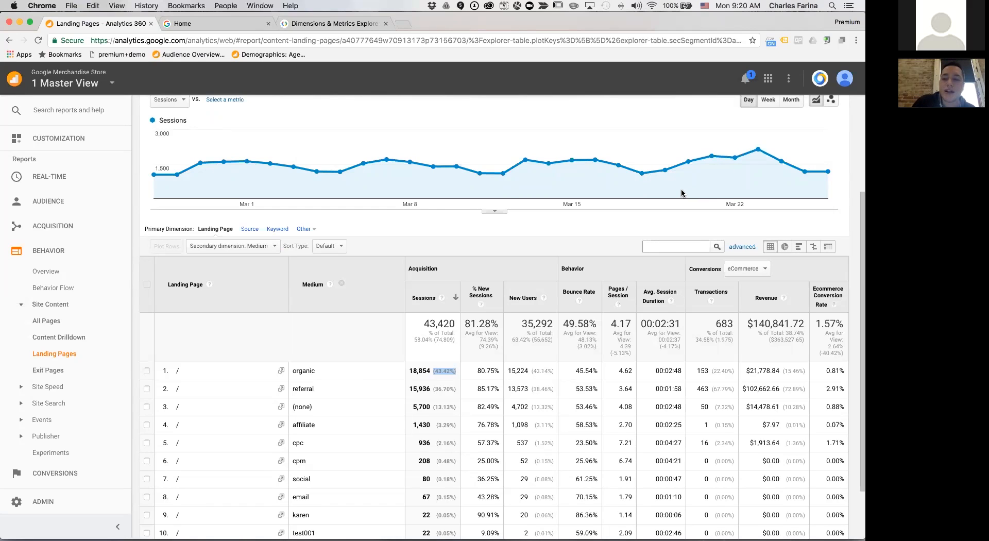
# - Filter the homepage's landing page table by the term "social"
pyautogui.click(660, 245)
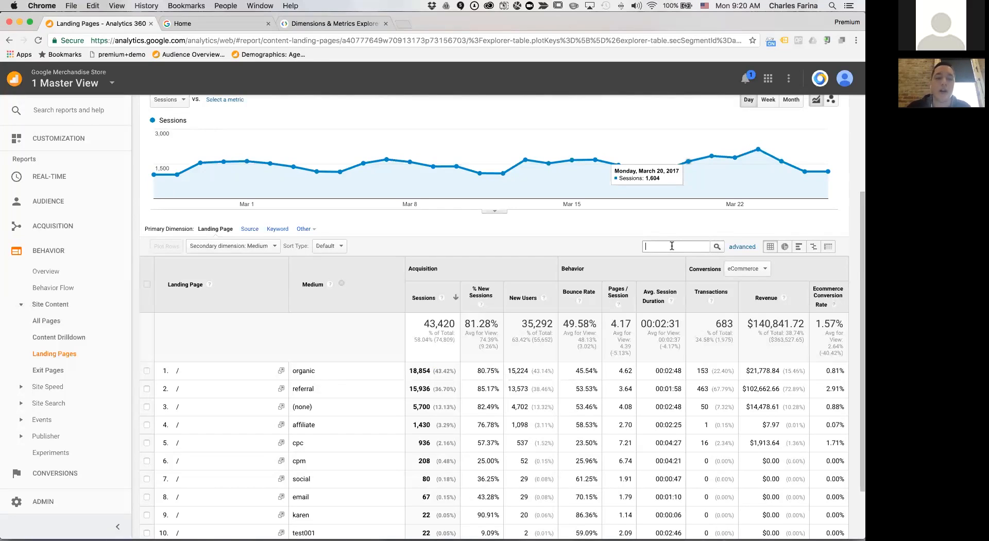
pyautogui.write('socia')
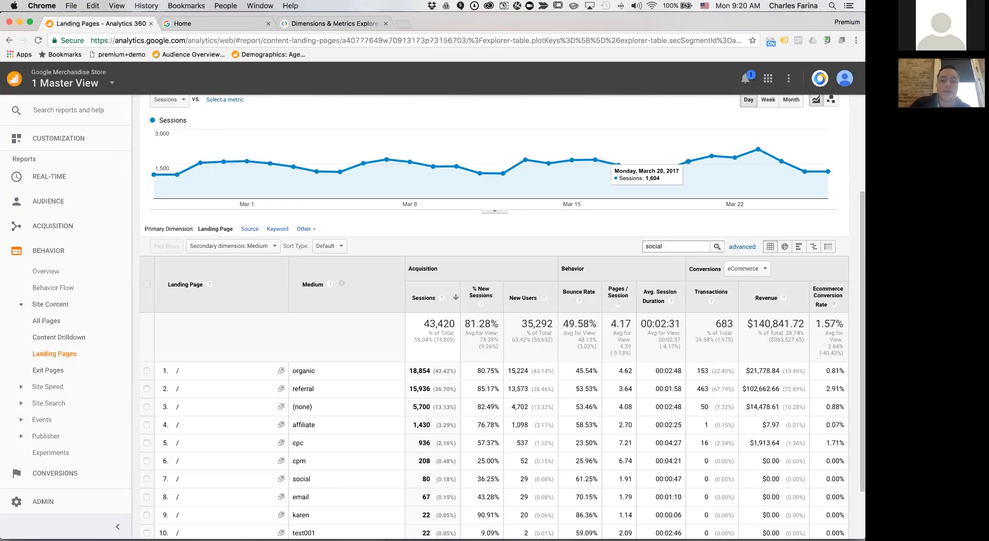
pyautogui.write('l')
pyautogui.press('Return')
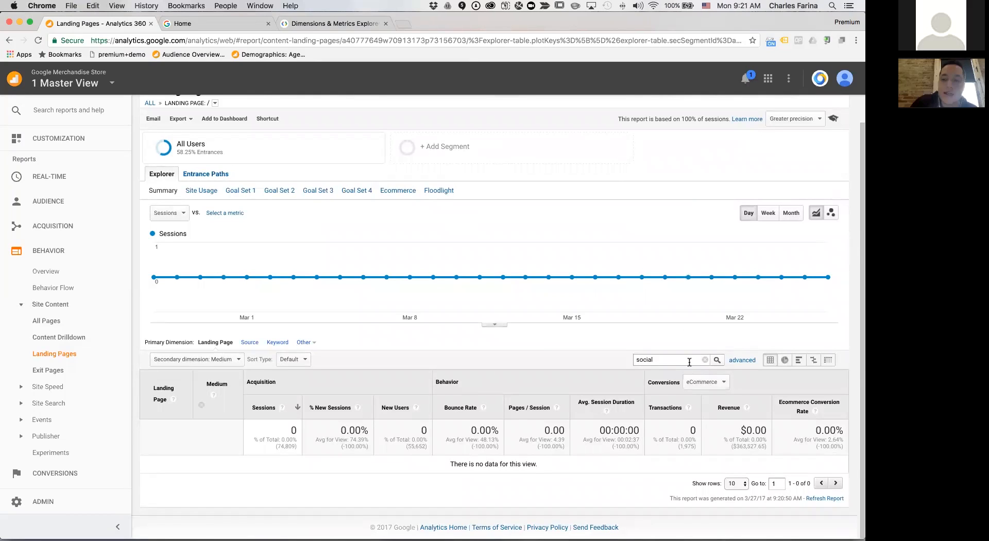
# - Open the advanced filter and set its condition to include Medium matching RegExp "social"
pyautogui.click(734, 361)
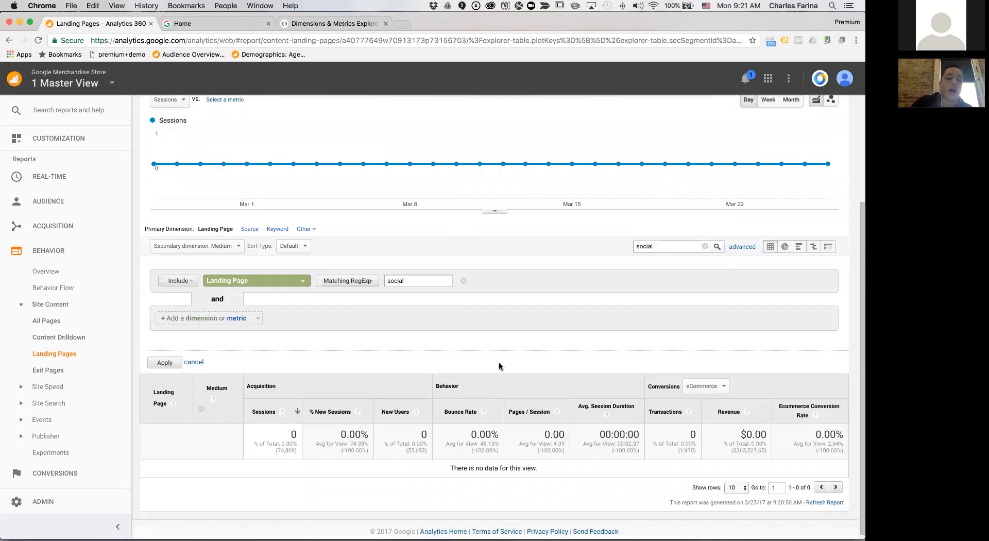
pyautogui.click(239, 281)
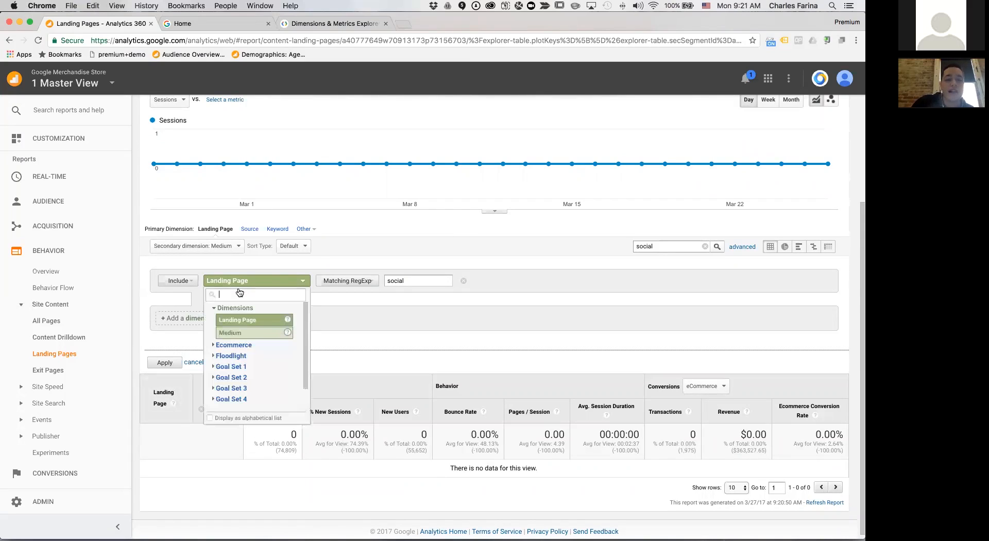
pyautogui.click(238, 333)
pyautogui.click(416, 281)
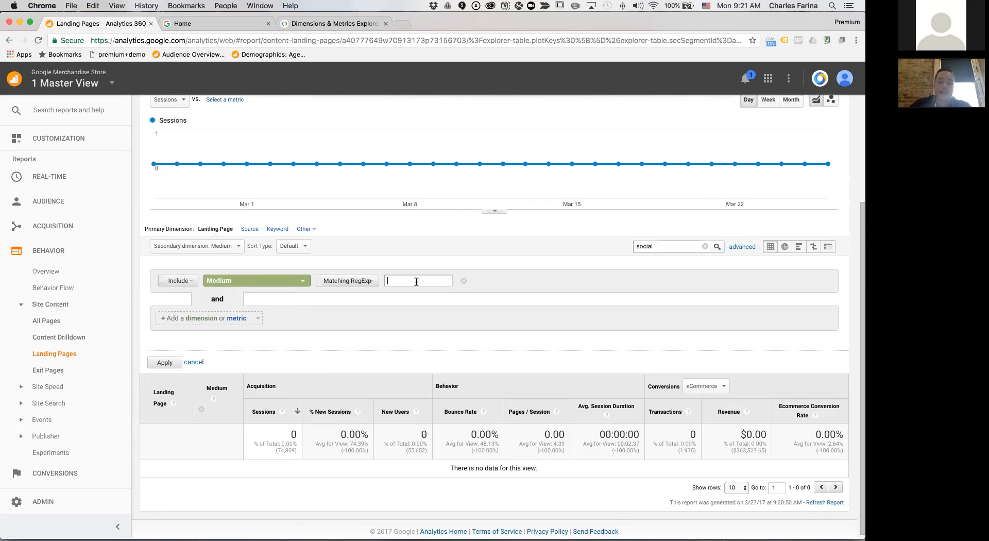
pyautogui.write('social')
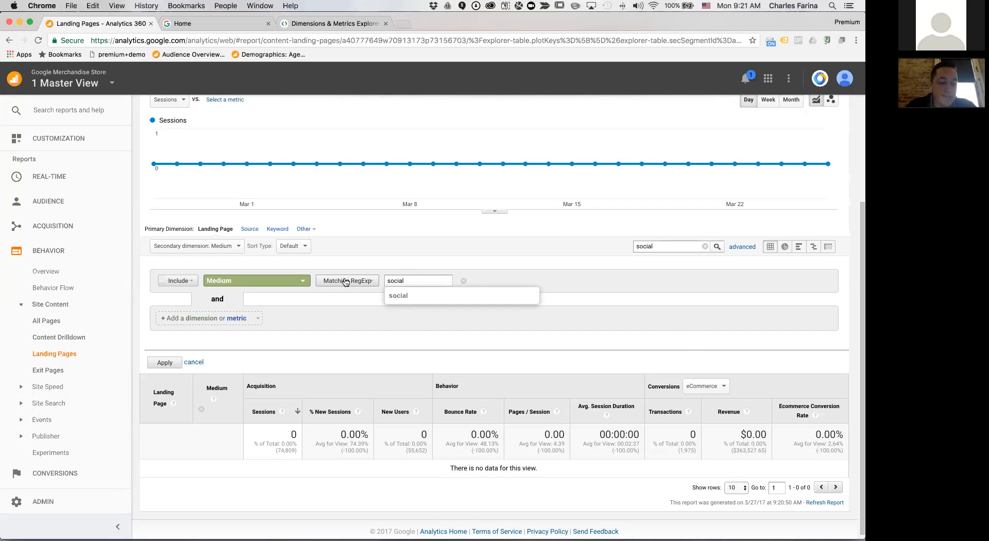
# - Extend the Medium filter's expression to "social|organic" and apply the filter
pyautogui.write('l')
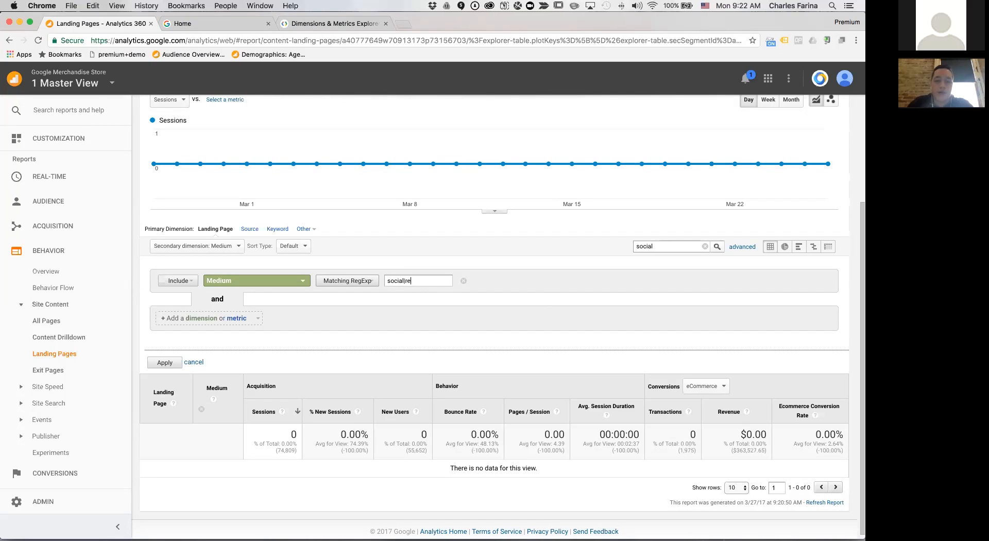
pyautogui.press('BackSpace')
pyautogui.press('BackSpace')
pyautogui.write('ferra')
pyautogui.press('BackSpace')
pyautogui.press('BackSpace')
pyautogui.press('BackSpace')
pyautogui.press('BackSpace')
pyautogui.press('BackSpace')
pyautogui.press('BackSpace')
pyautogui.press('BackSpace')
pyautogui.write('organic')
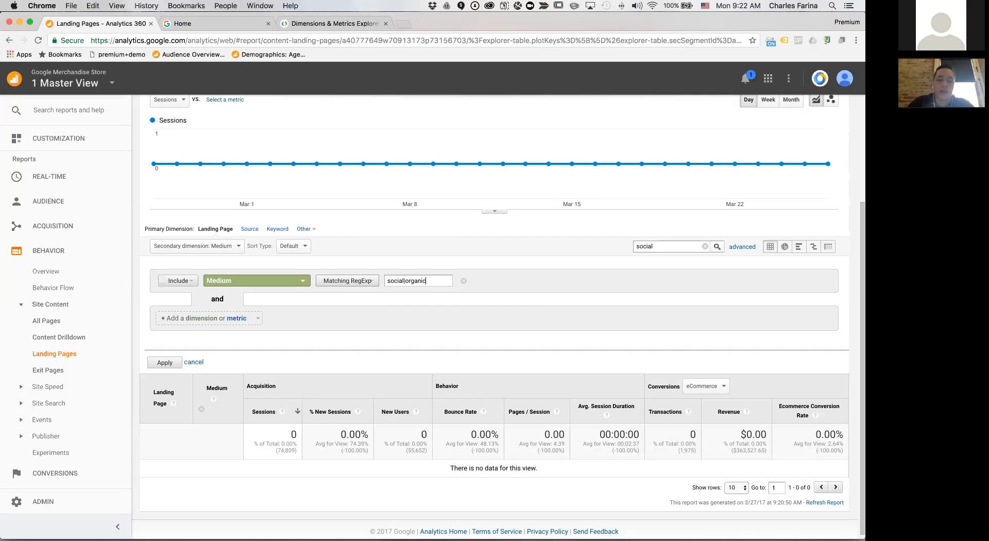
pyautogui.click(165, 361)
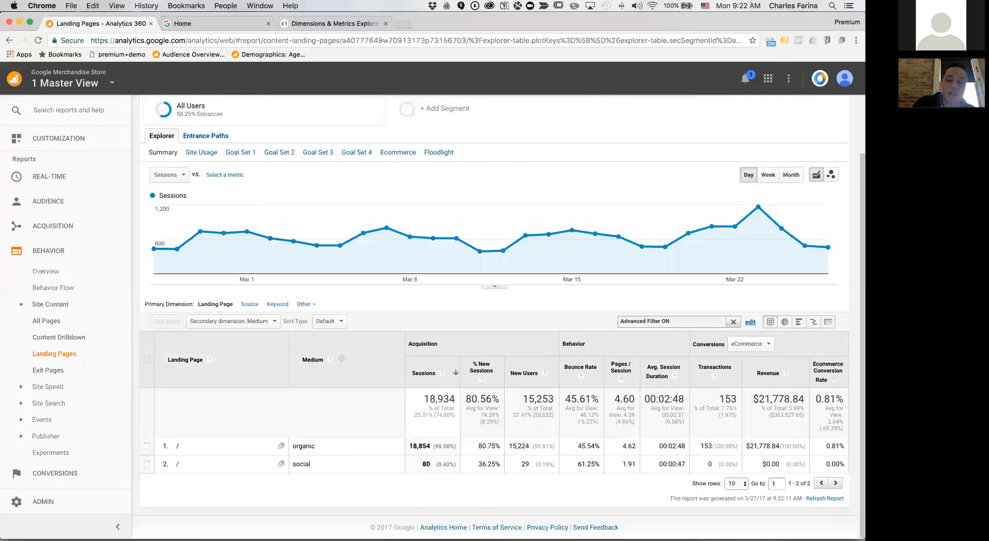
# - Clear the advanced filter and reopen the full Landing Pages report
pyautogui.click(751, 322)
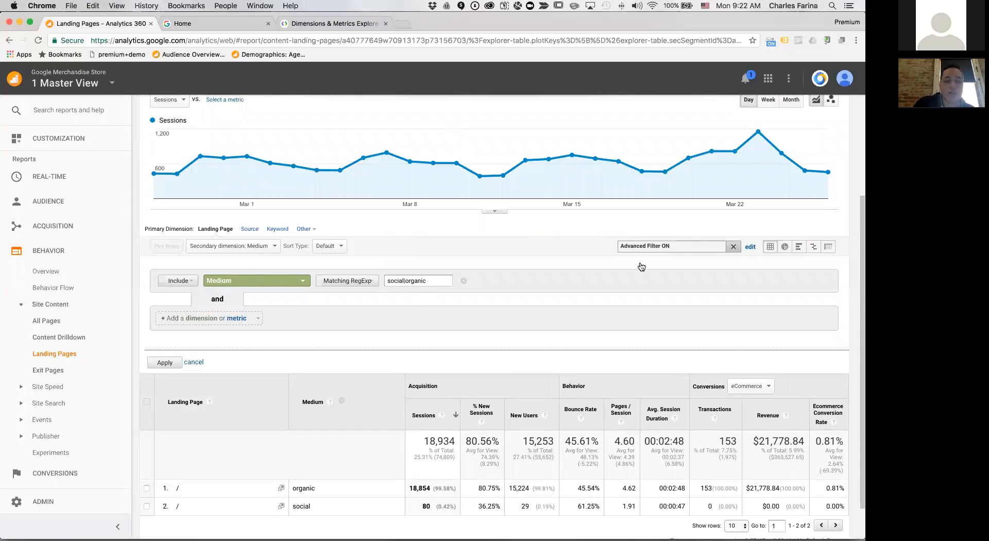
pyautogui.click(733, 247)
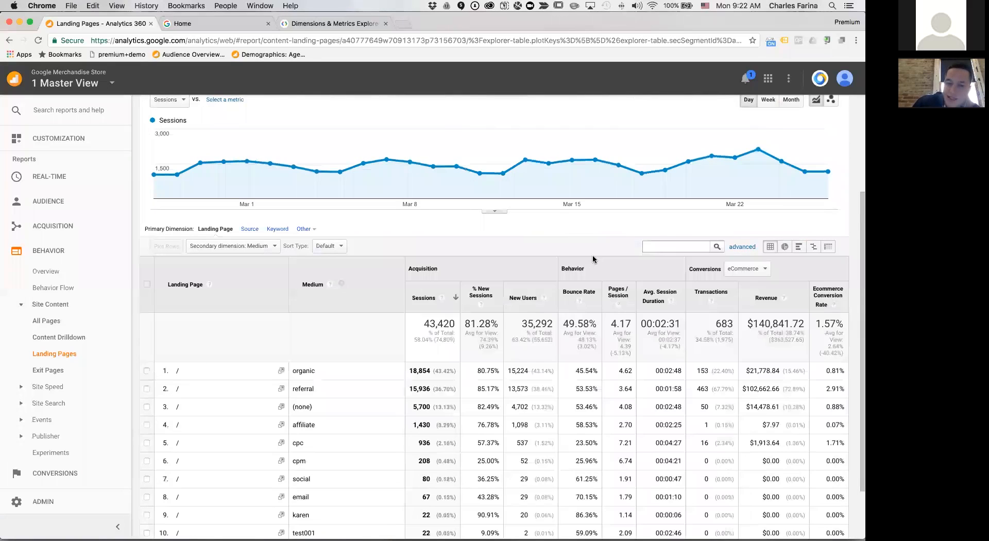
pyautogui.click(68, 352)
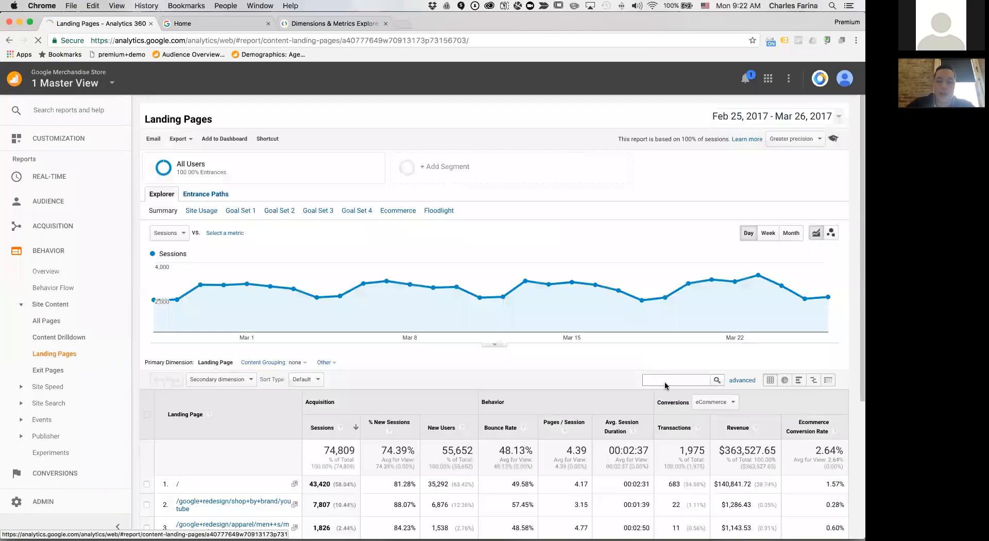
# - Filter the Landing Pages table with the expression "nest|youtube" and review the matching pages
pyautogui.click(668, 379)
pyautogui.scroll(-1, 674, 366)
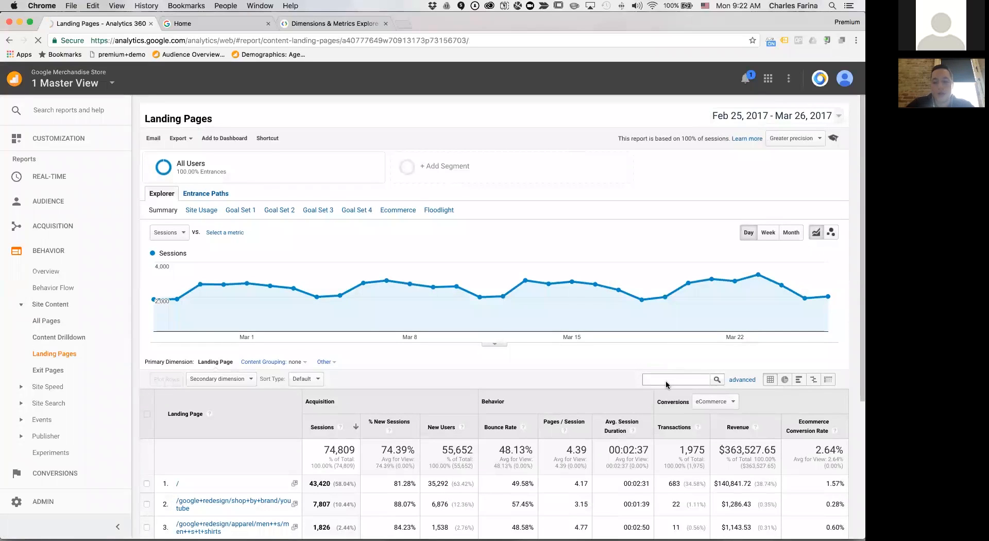
pyautogui.click(667, 379)
pyautogui.scroll(-1, 668, 377)
pyautogui.write('nest|yout')
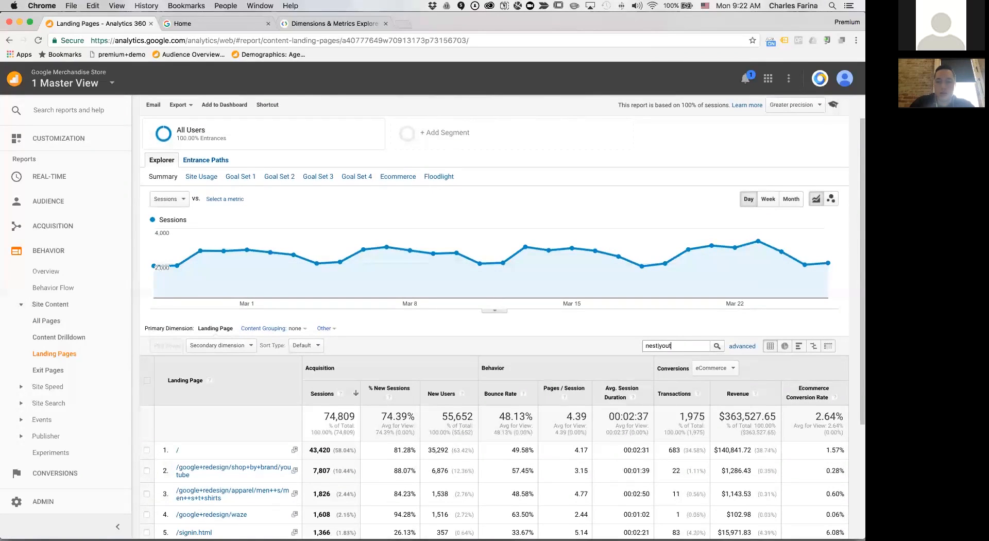
pyautogui.write('tube')
pyautogui.press('Return')
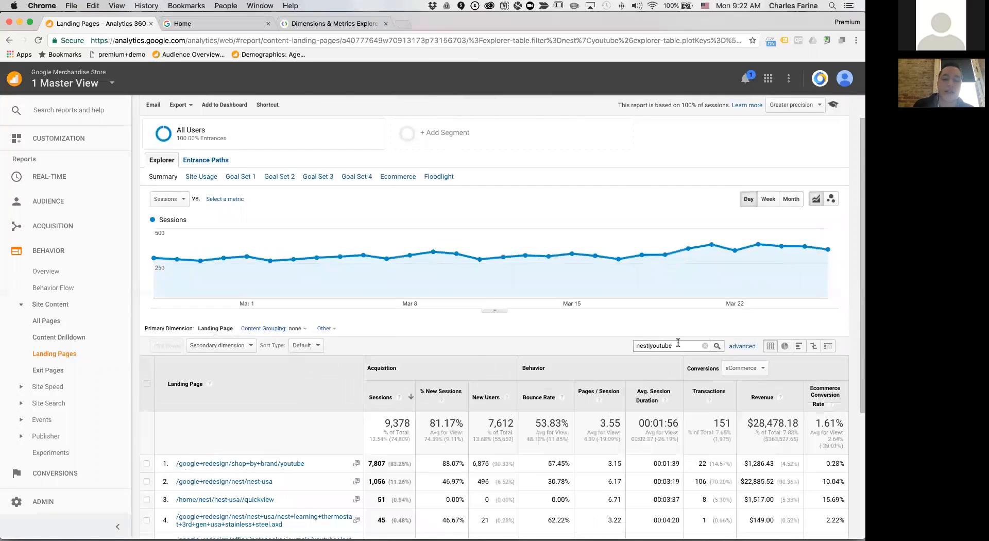
pyautogui.scroll(-2, 295, 351)
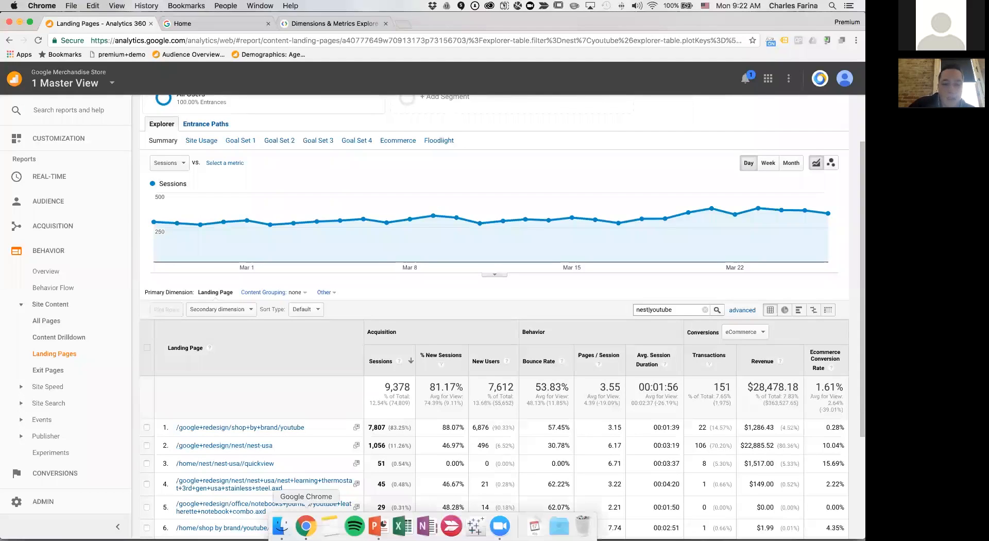
# - Switch to PowerPoint to check the Secondary Dimension Exercise slide, and return to Google Analytics in Chrome
pyautogui.hotkey('ctrl', 'Up')
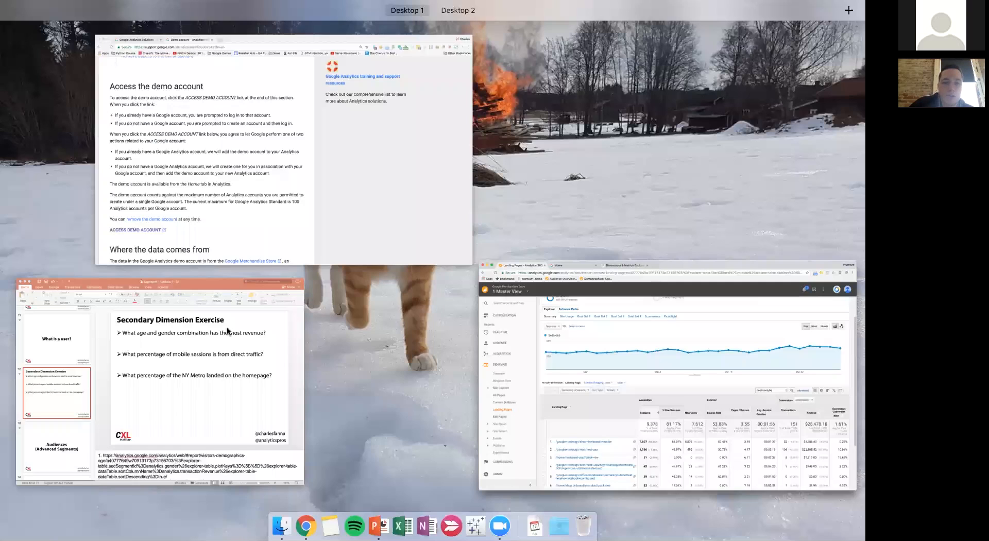
pyautogui.click(218, 345)
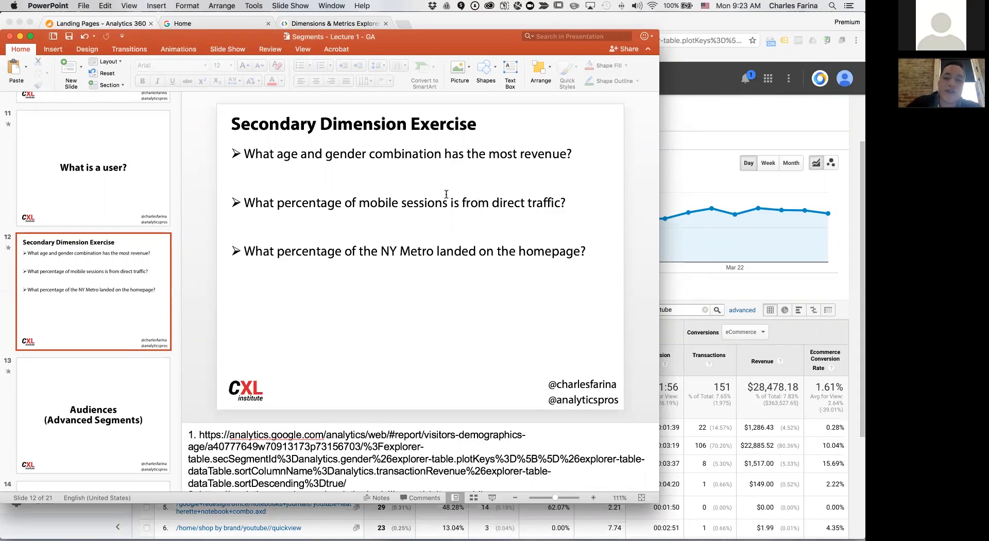
pyautogui.click(679, 275)
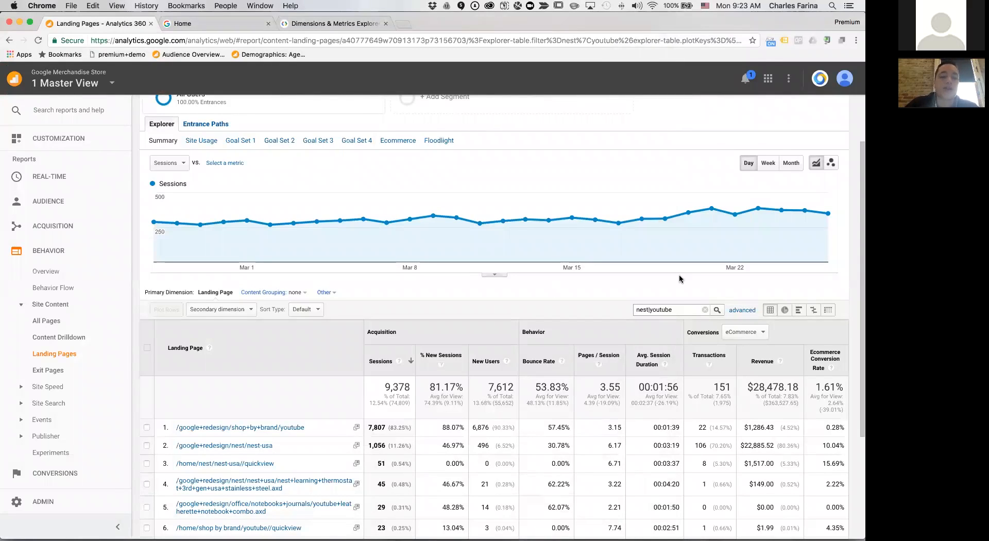
# - Duplicate the filtered Landing Pages report in a new browser tab by loading its copied address
pyautogui.press('super+t')
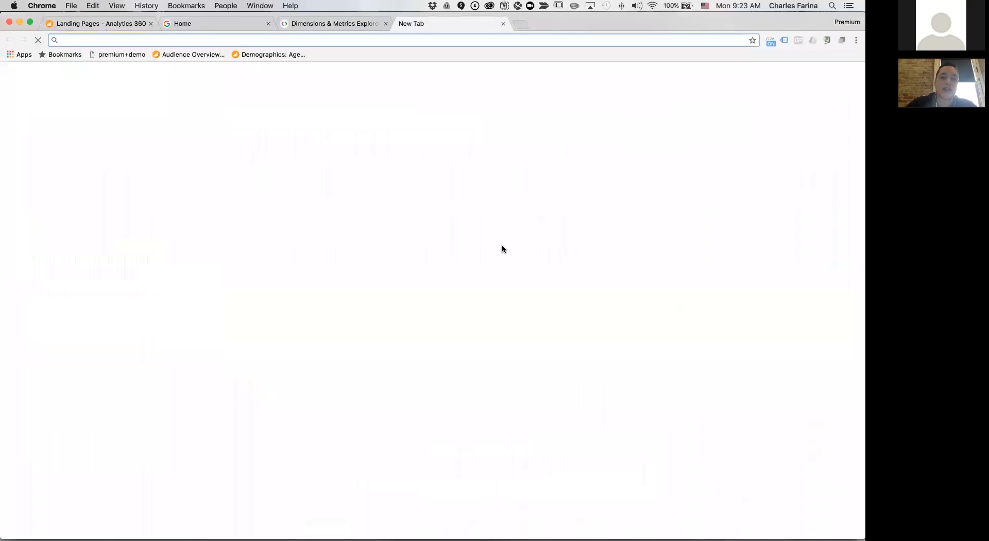
pyautogui.click(114, 23)
pyautogui.press('super+l')
pyautogui.press('super+c')
pyautogui.click(419, 23)
pyautogui.press('super+v')
pyautogui.press('Return')
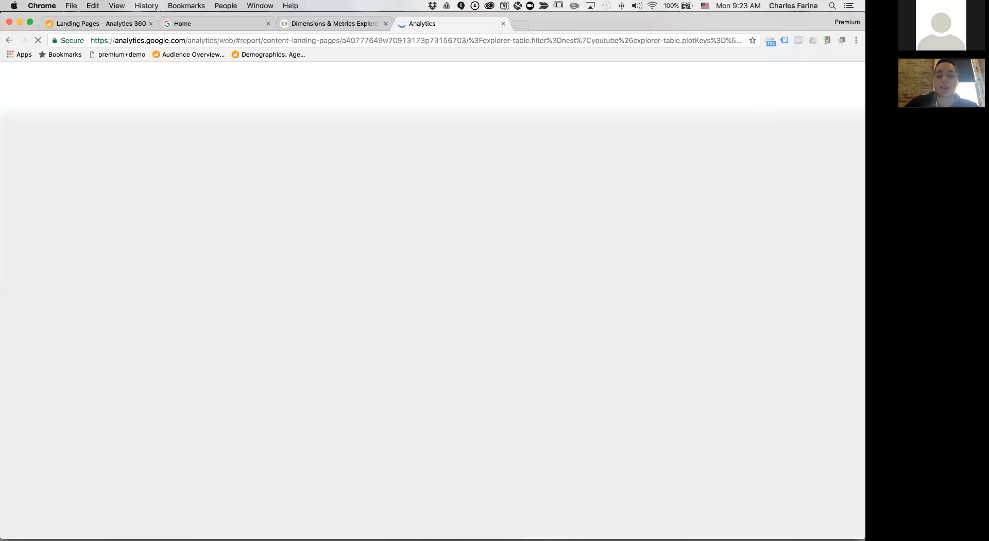
# - Switch to the Segments - Lecture 1 - GA presentation in PowerPoint and present the Secondary Dimension Exercise slide full screen
pyautogui.moveTo(355, 536)
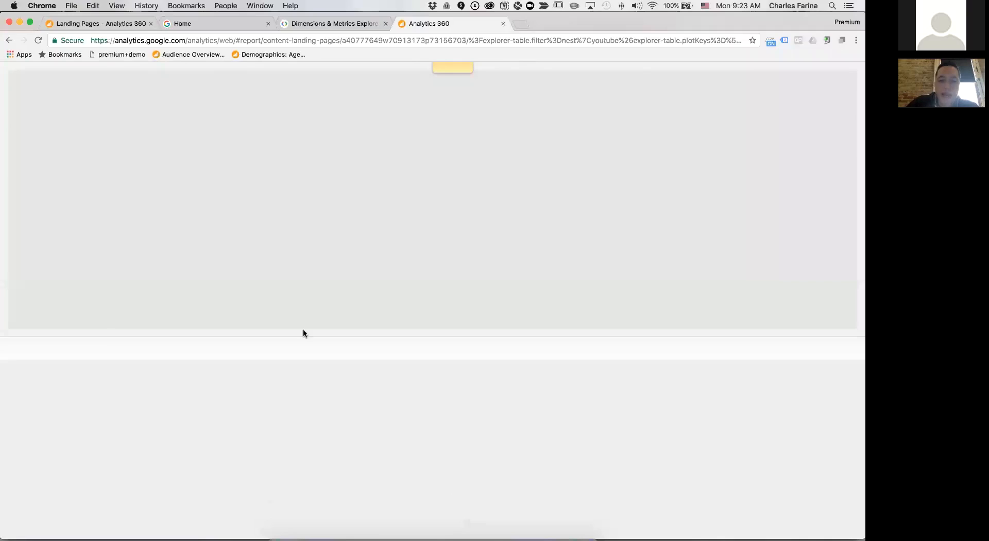
pyautogui.hotkey('ctrl', 'Up')
pyautogui.click(248, 333)
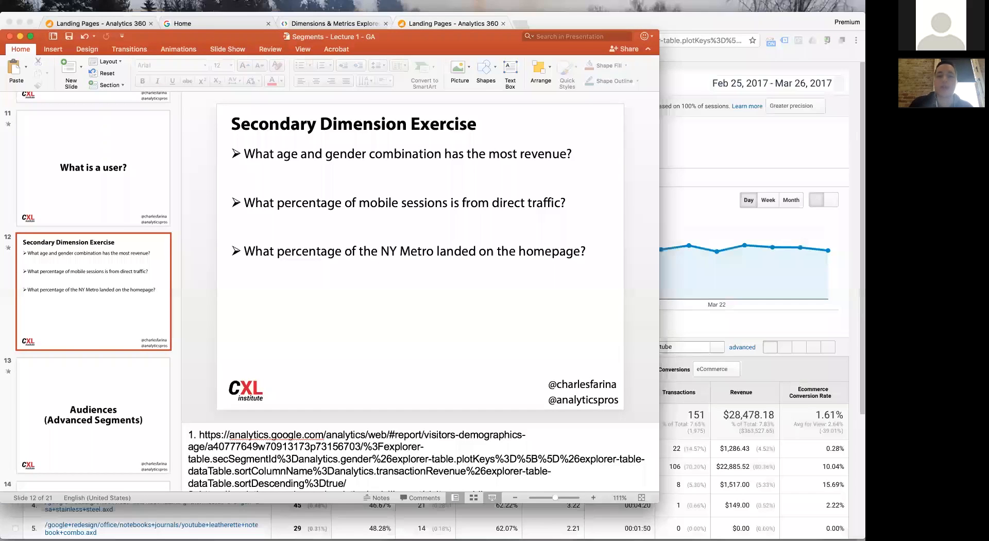
pyautogui.press('super+Return')
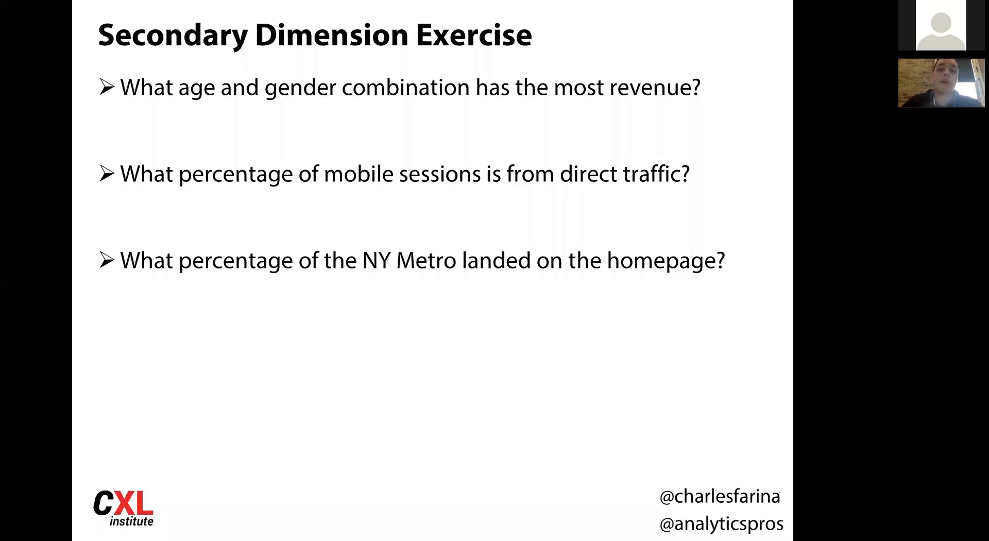
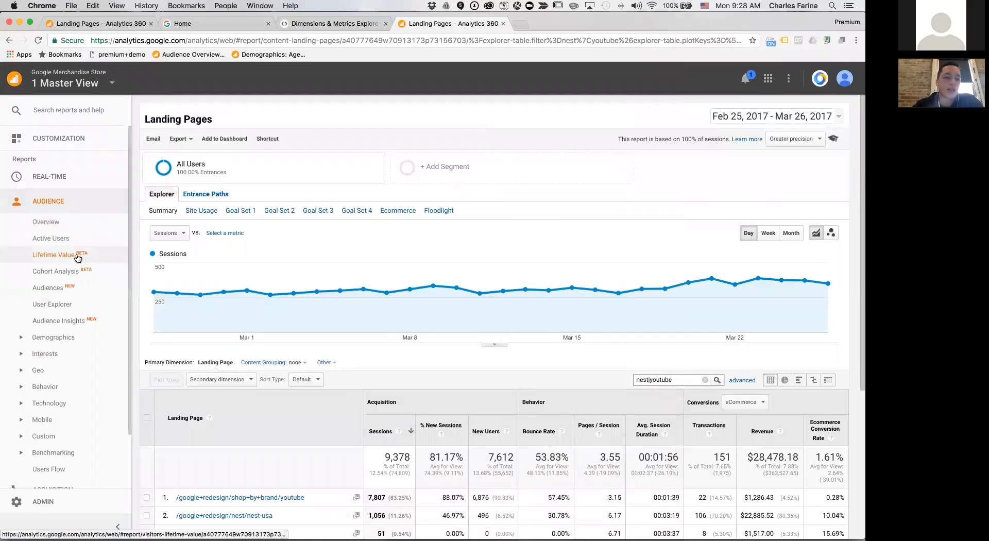
# - Open the Gender report under Audience's Demographics and add Age as the secondary dimension
pyautogui.click(53, 338)
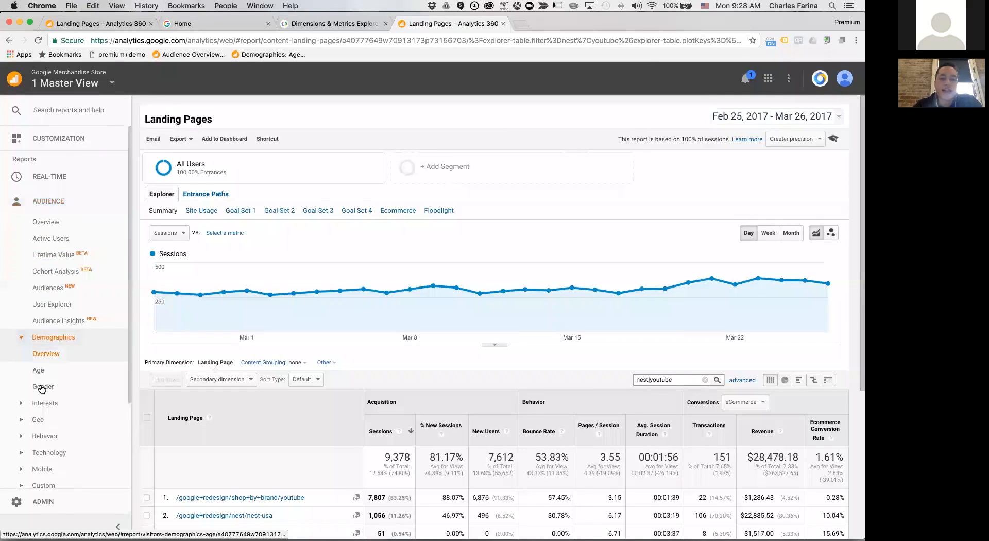
pyautogui.click(43, 387)
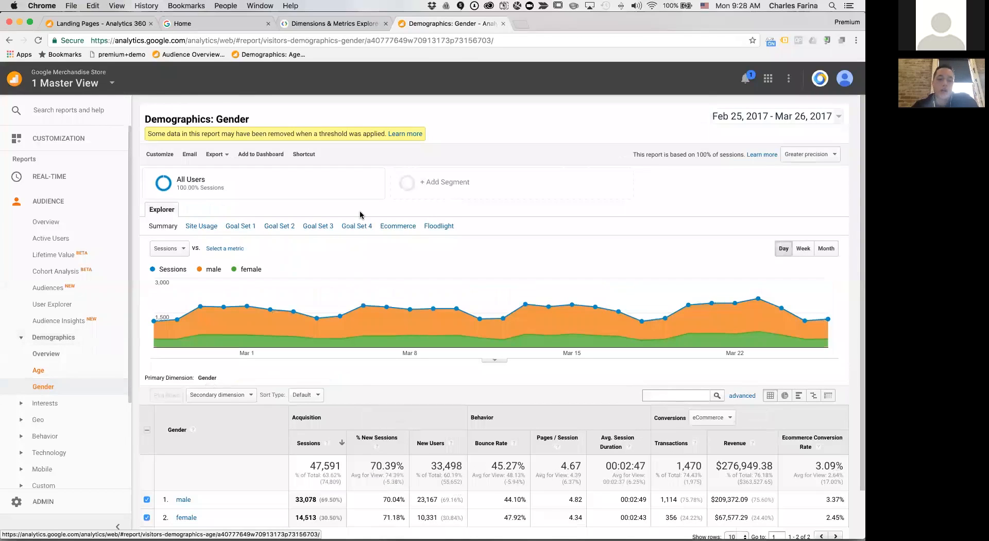
pyautogui.scroll(-2, 364, 216)
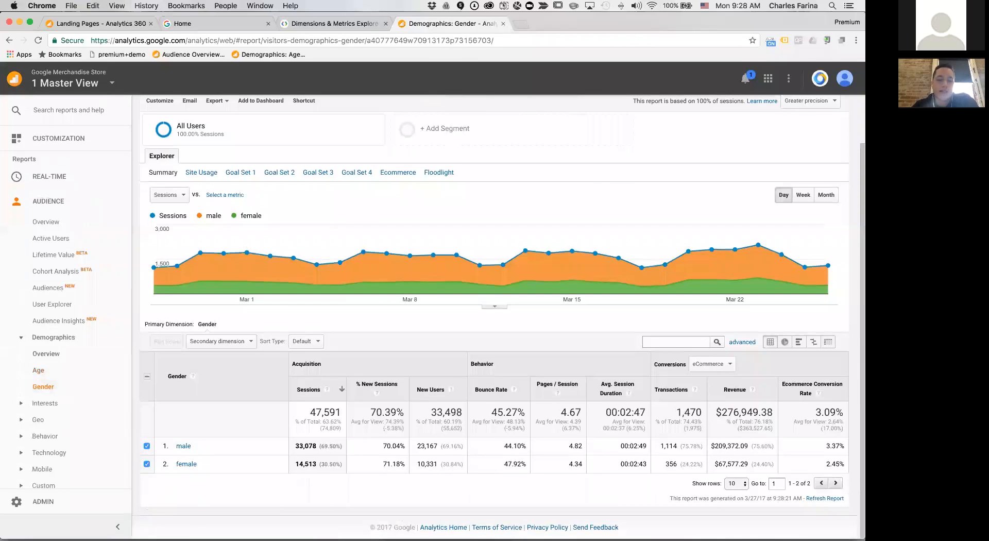
pyautogui.click(226, 342)
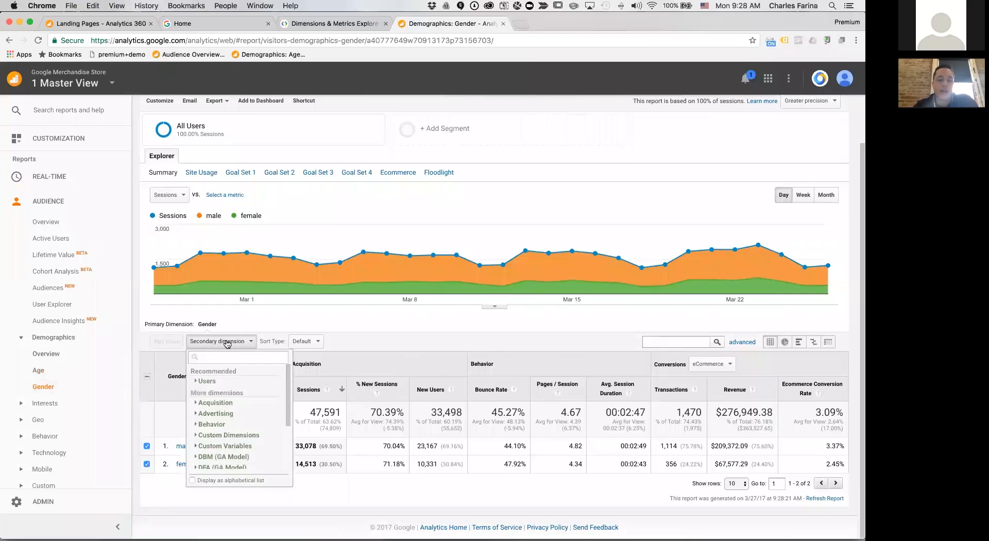
pyautogui.write('age')
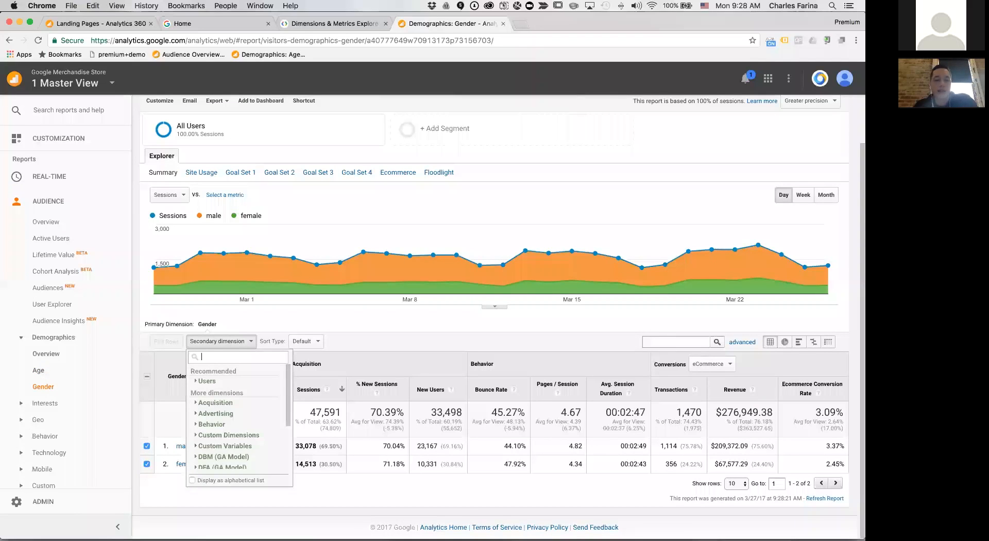
pyautogui.click(228, 393)
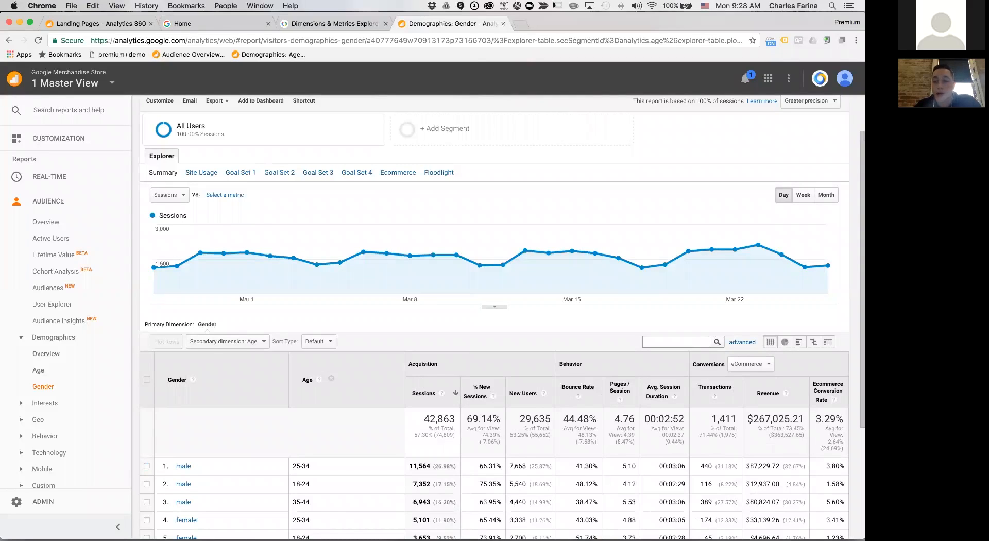
# - Sort the gender and age table by Revenue in descending order and review the leading combinations
pyautogui.click(578, 387)
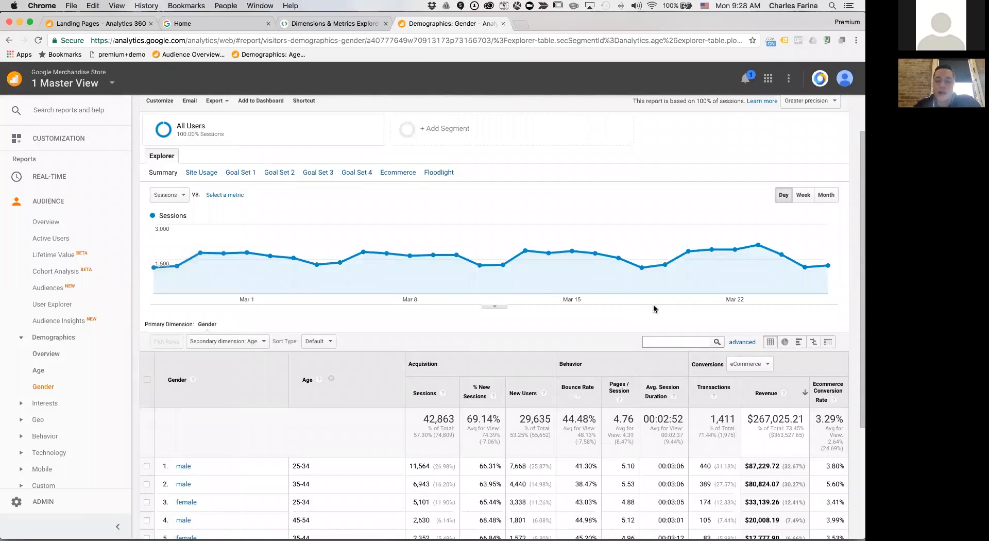
pyautogui.scroll(-2, 494, 317)
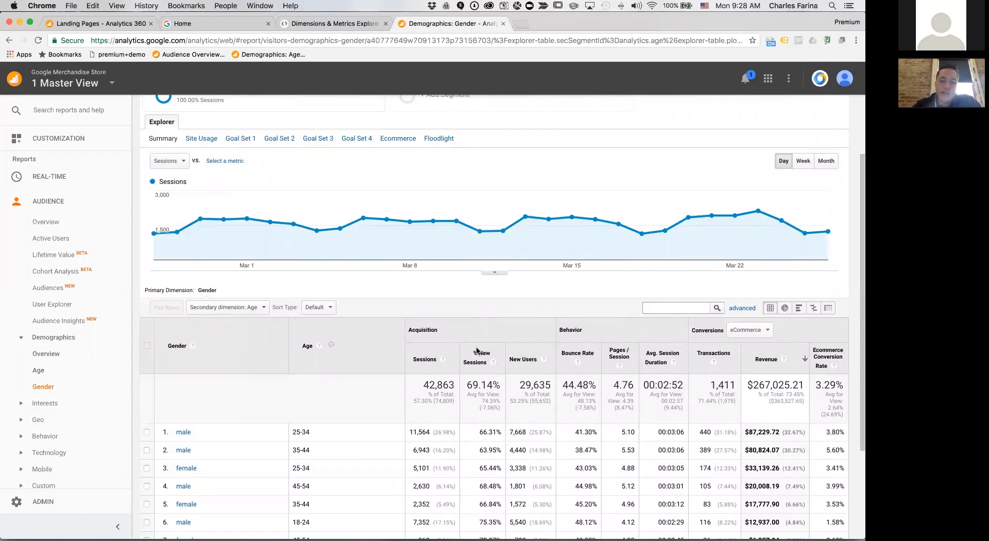
# - Switch to the PowerPoint presentation, reread the Secondary Dimension Exercise slide for the mobile sessions question, and return to Google Analytics in Chrome
pyautogui.hotkey('ctrl', 'Up')
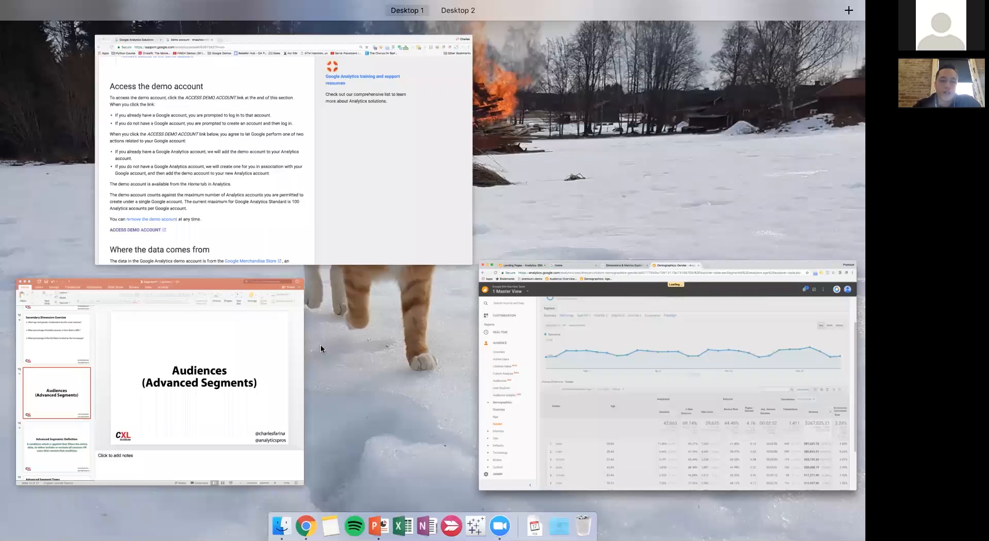
pyautogui.click(102, 248)
pyautogui.click(103, 189)
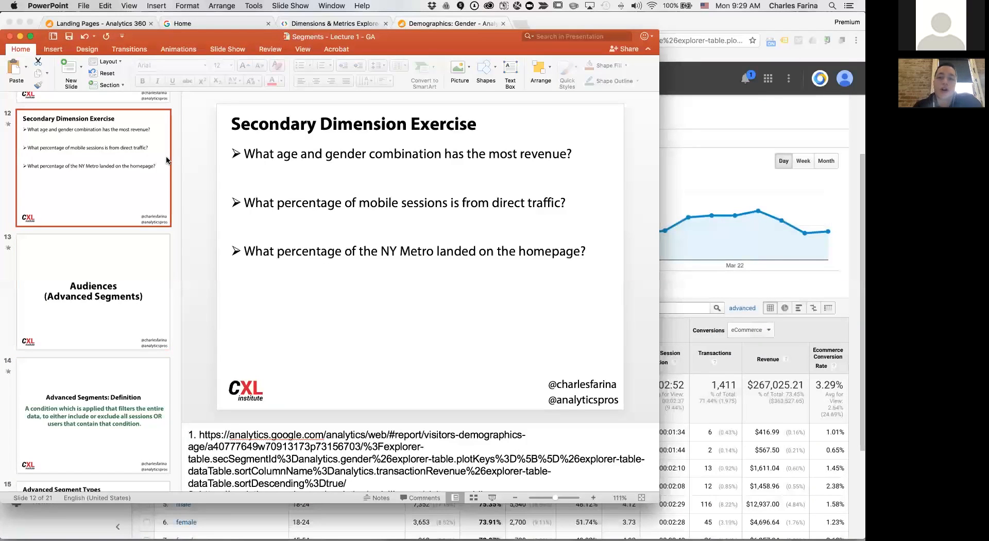
pyautogui.click(462, 18)
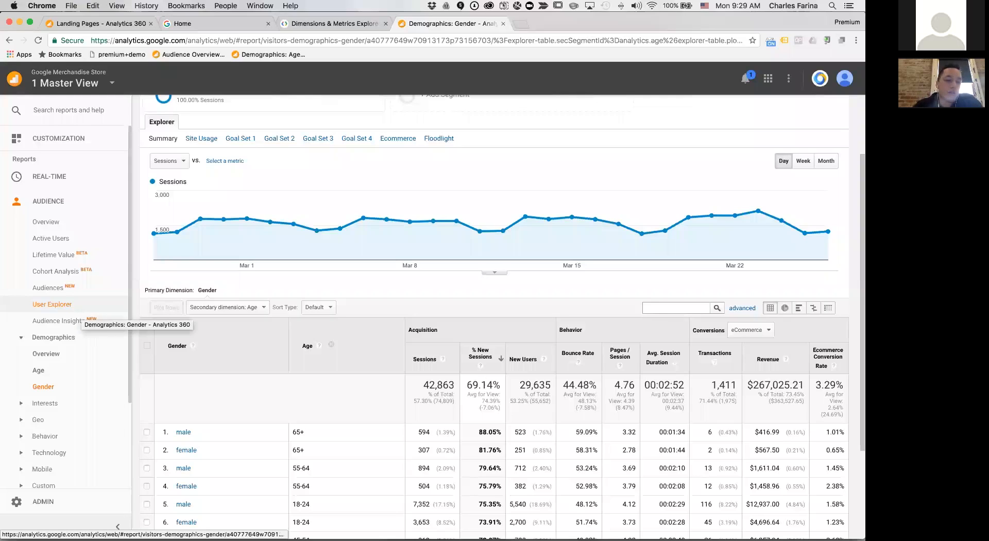
# - Open the Mobile Overview report under Audience and add Medium as the secondary dimension
pyautogui.scroll(-3, 58, 391)
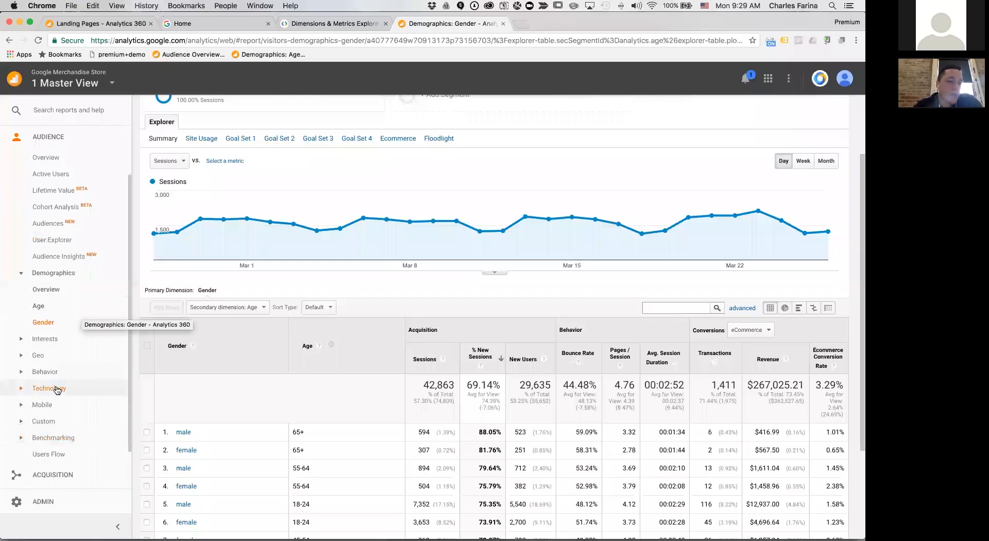
pyautogui.click(57, 390)
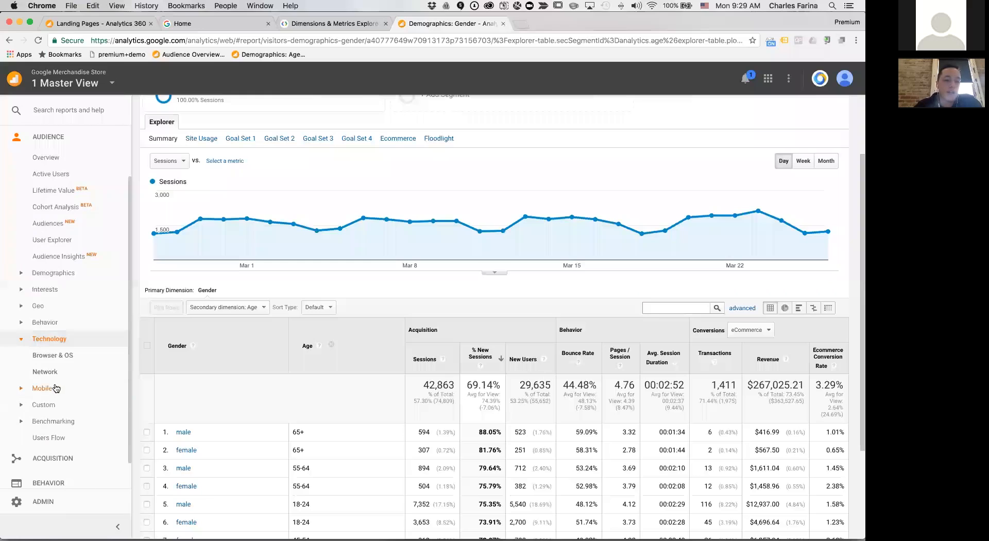
pyautogui.click(50, 389)
pyautogui.click(56, 373)
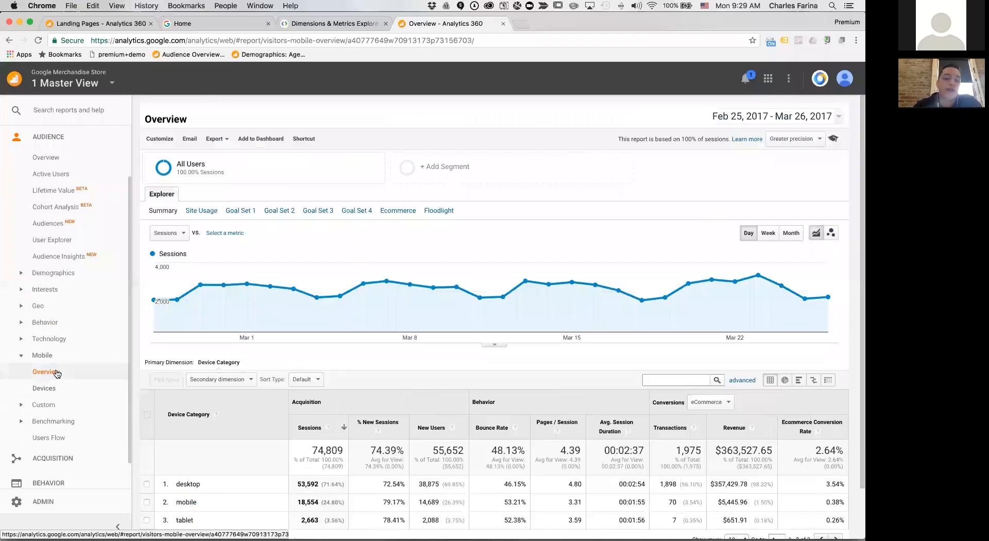
pyautogui.click(227, 380)
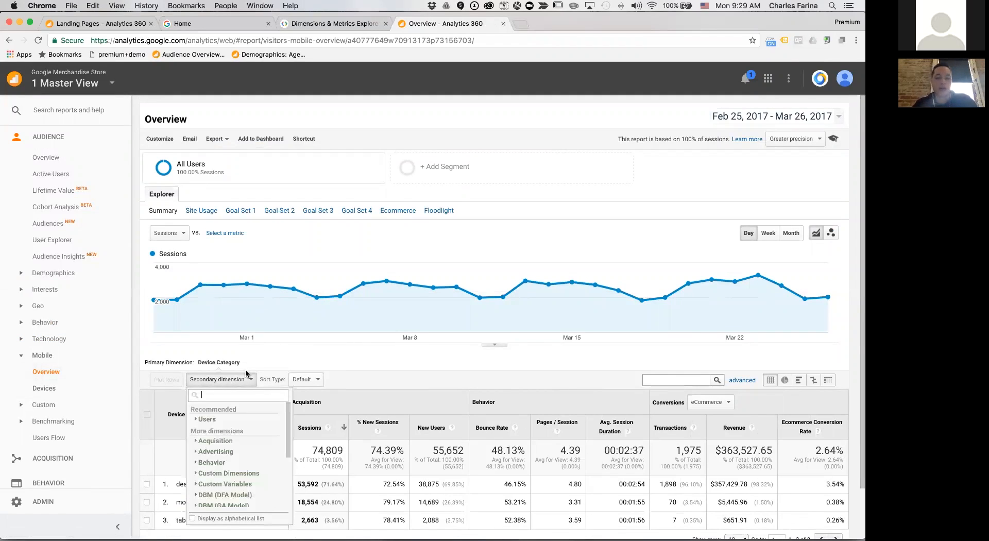
pyautogui.write('mediu')
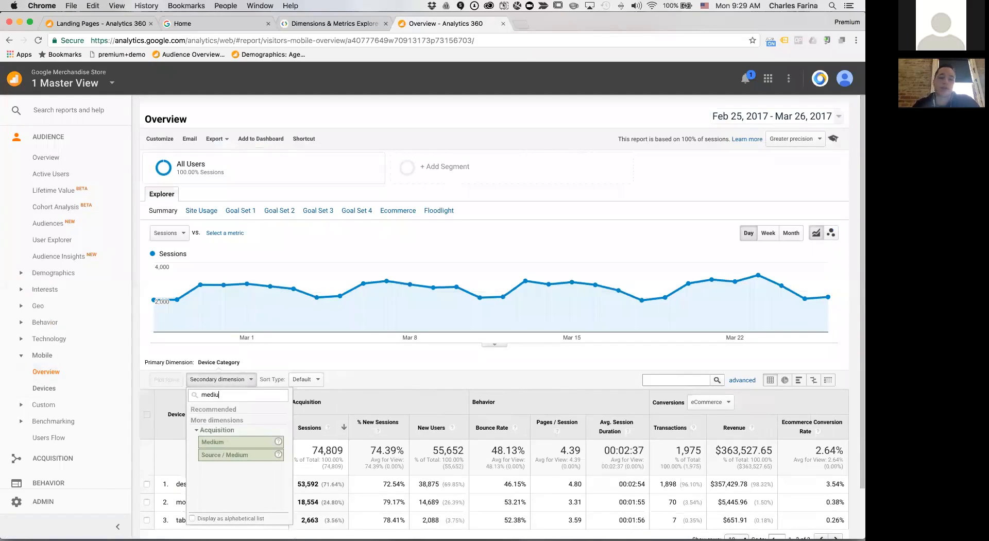
pyautogui.click(235, 442)
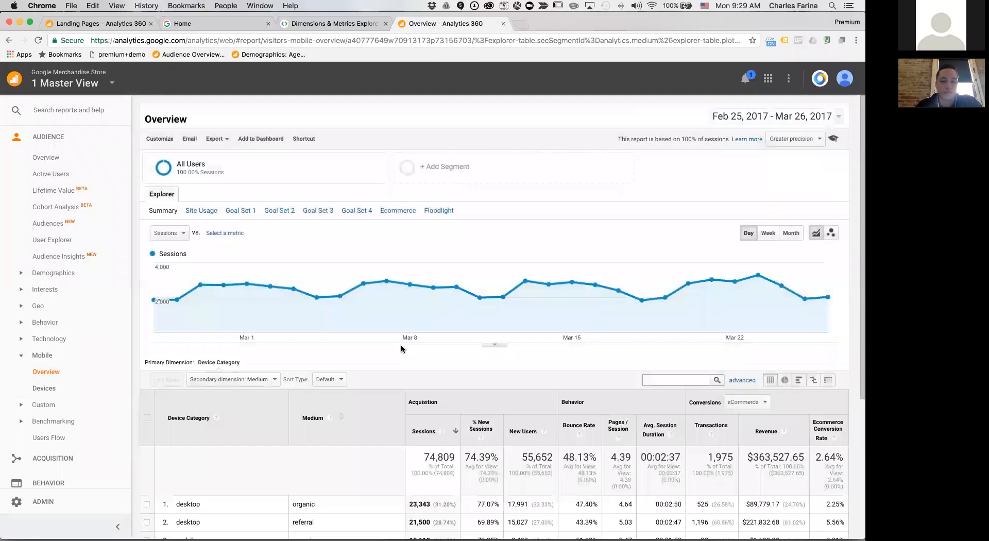
# - Filter the device category and medium table by "mobile"
pyautogui.scroll(-3, 401, 349)
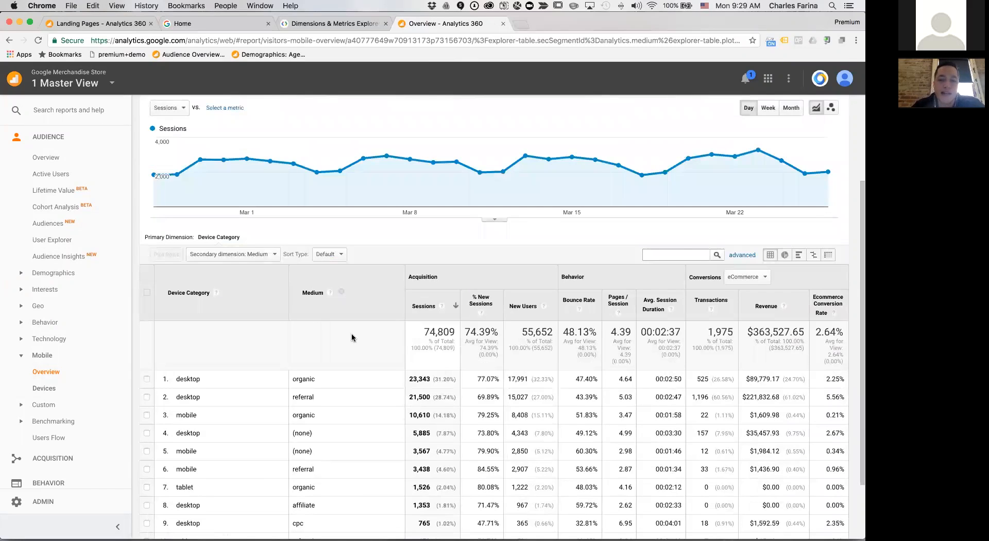
pyautogui.click(654, 254)
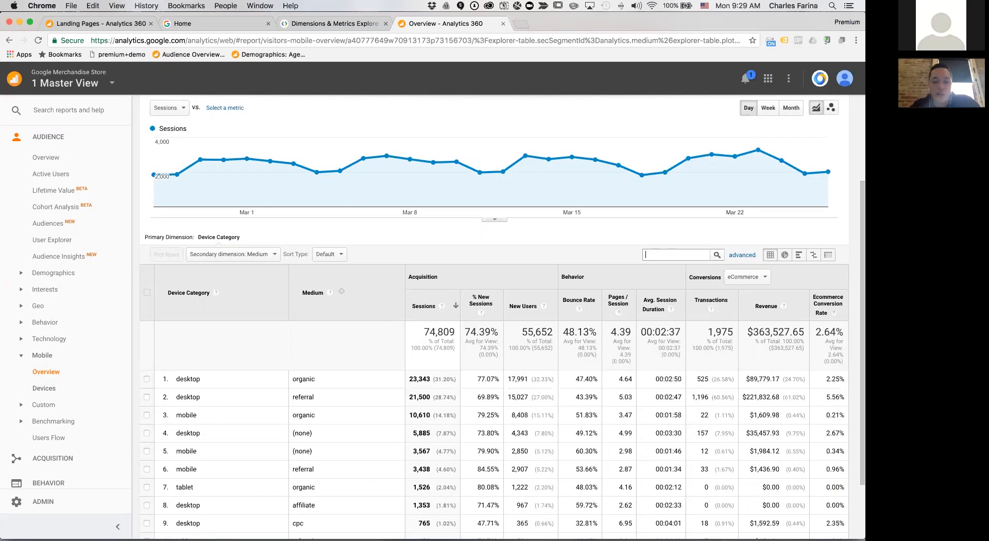
pyautogui.write('mobile')
pyautogui.press('Return')
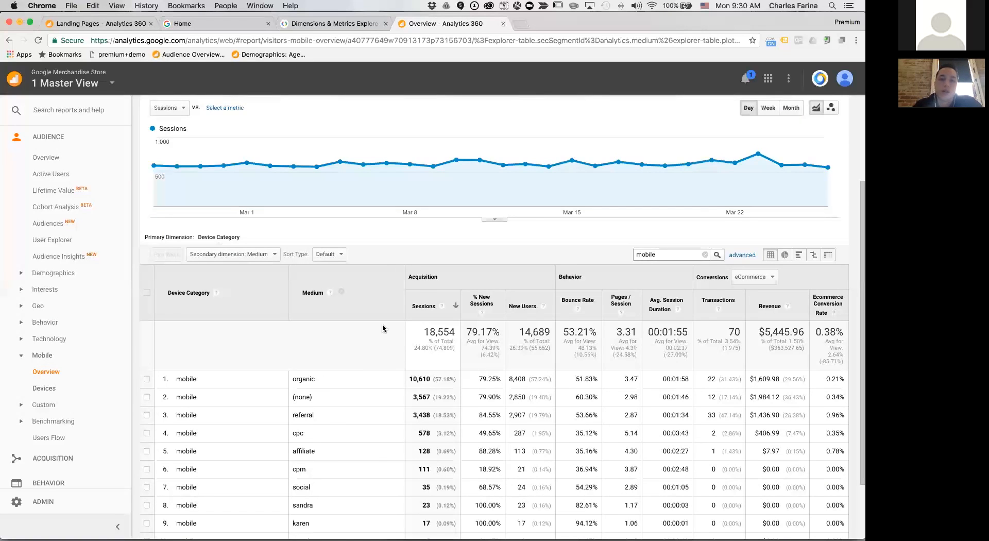
# - Check the NY Metro homepage question on the exercise slide in PowerPoint, and return to Google Analytics in Chrome
pyautogui.hotkey('ctrl', 'Up')
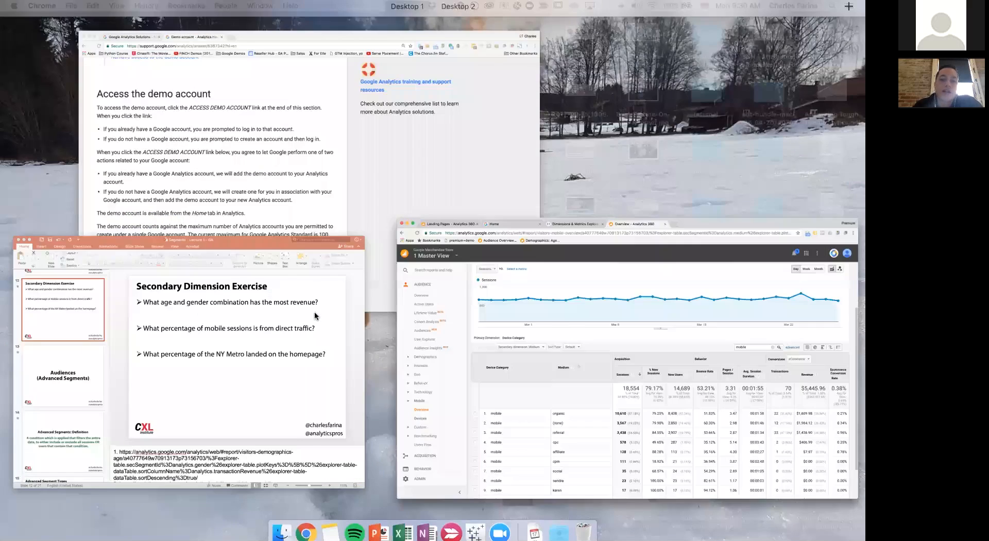
pyautogui.click(315, 316)
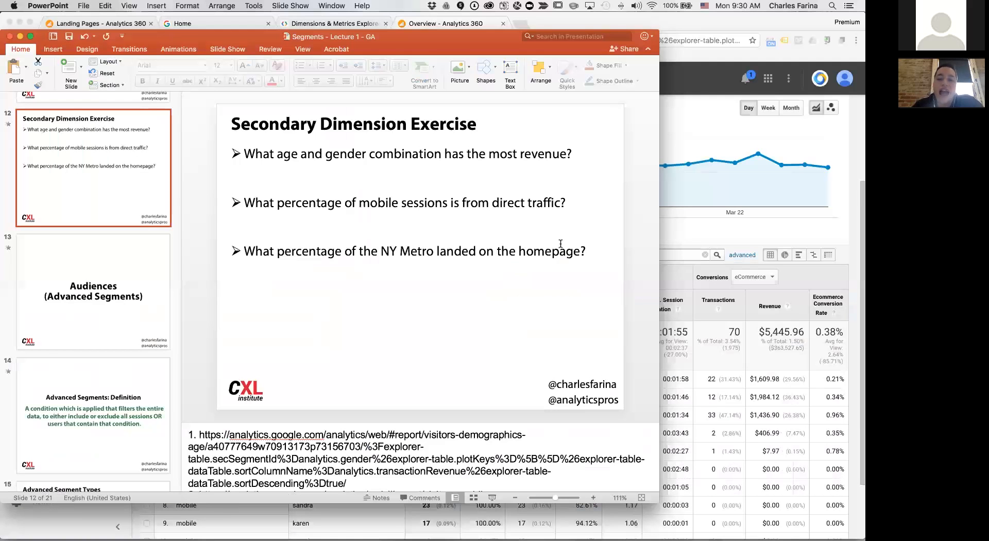
pyautogui.click(686, 249)
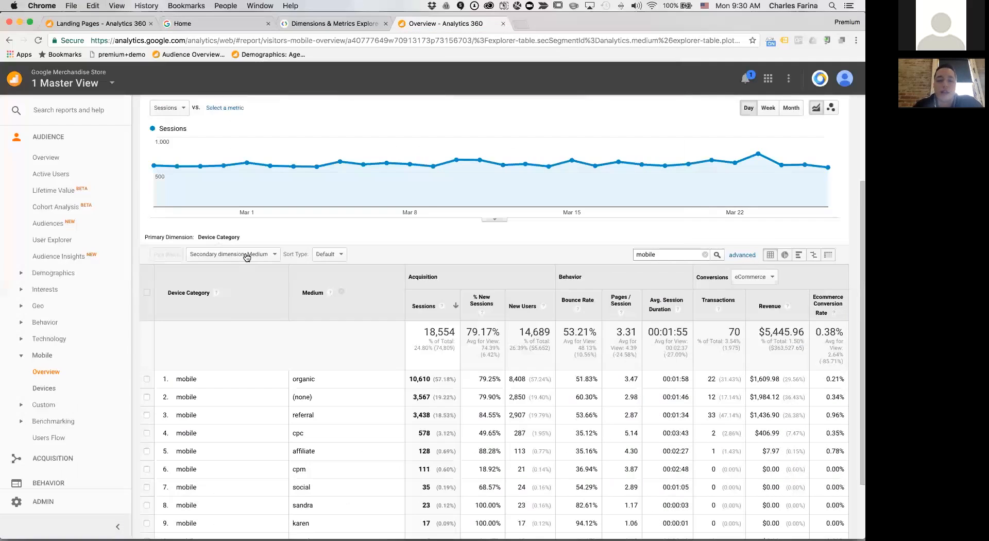
# - Open the Location report under Audience's Geo section and drill down into the United States
pyautogui.click(50, 309)
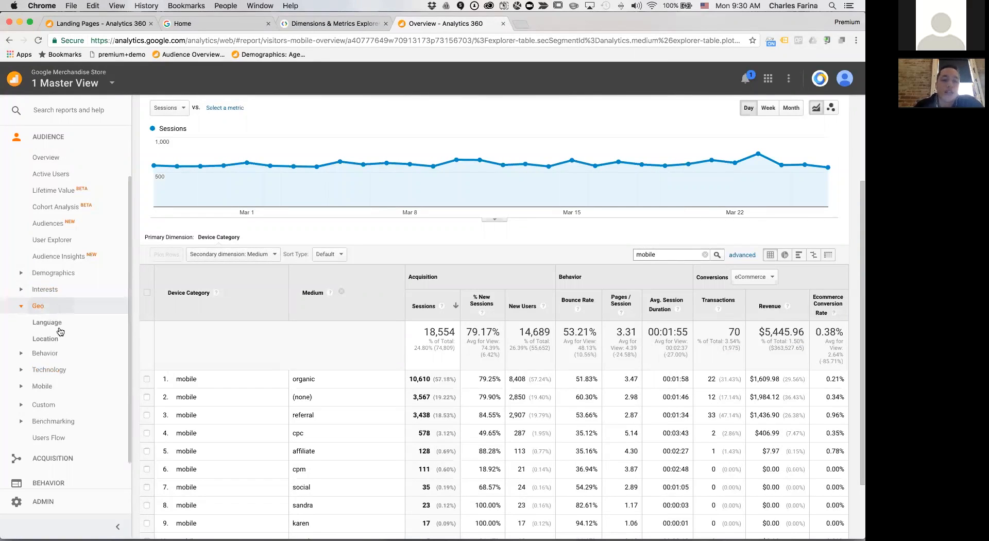
pyautogui.click(53, 339)
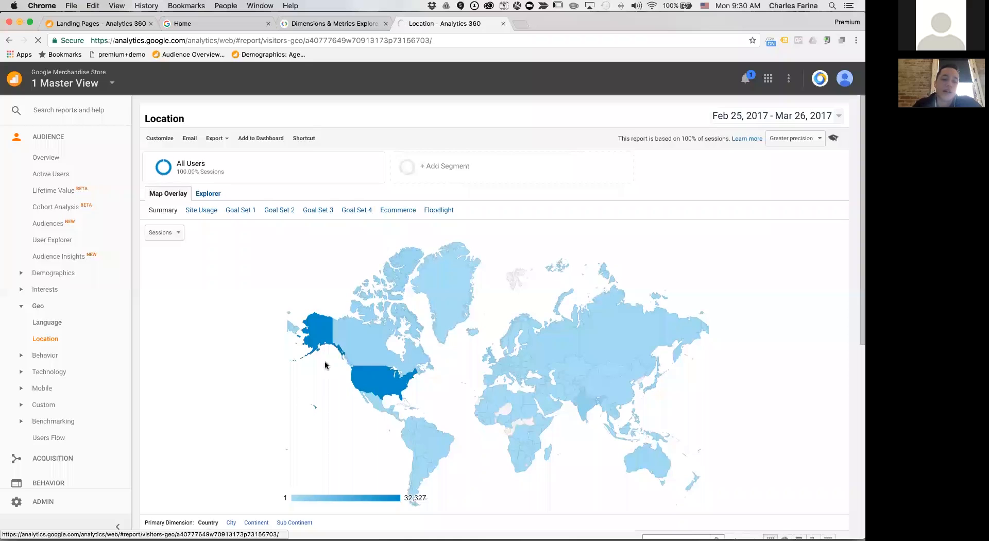
pyautogui.scroll(-2, 282, 378)
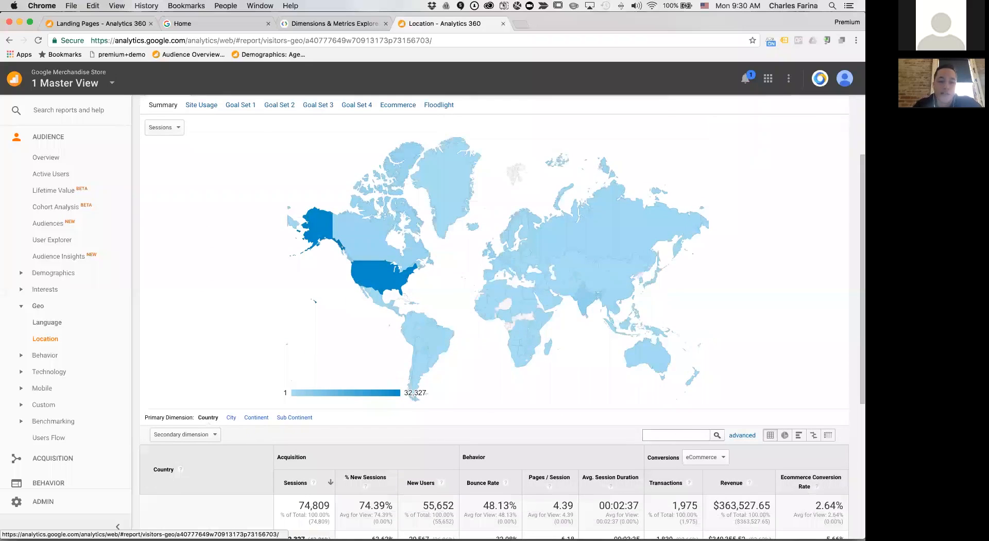
pyautogui.scroll(-1, 205, 389)
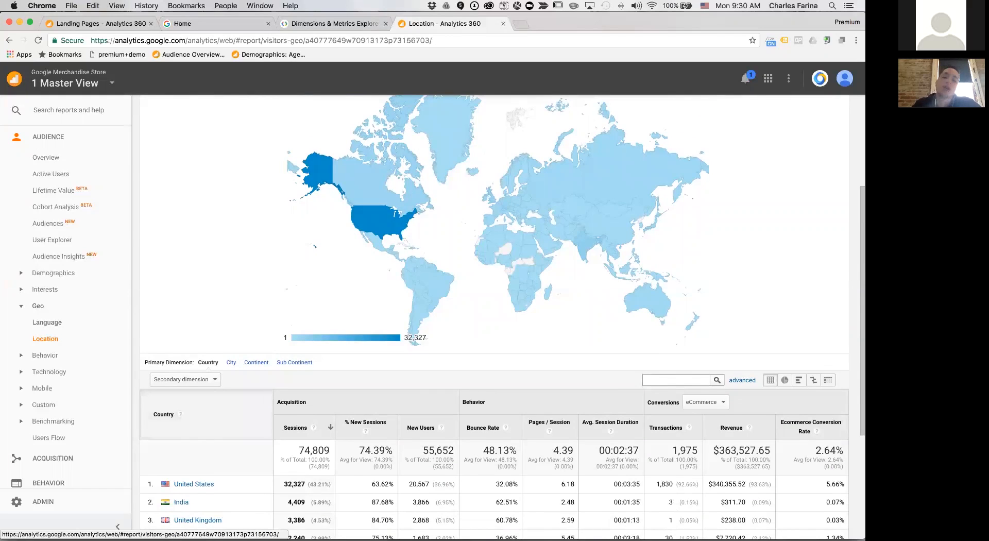
pyautogui.scroll(-1, 271, 398)
pyautogui.click(194, 411)
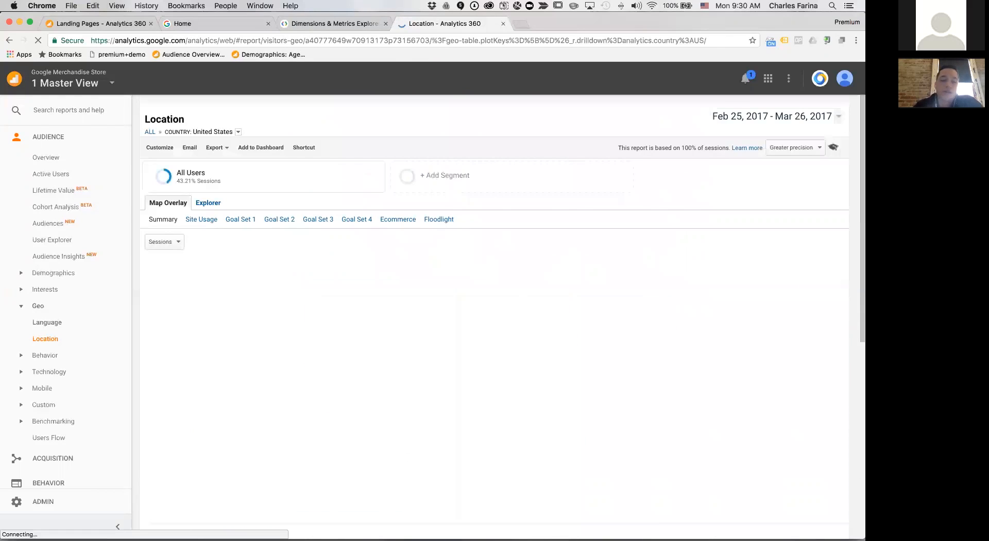
# - Change the primary dimension of the United States location table to Metro
pyautogui.scroll(-5, 252, 360)
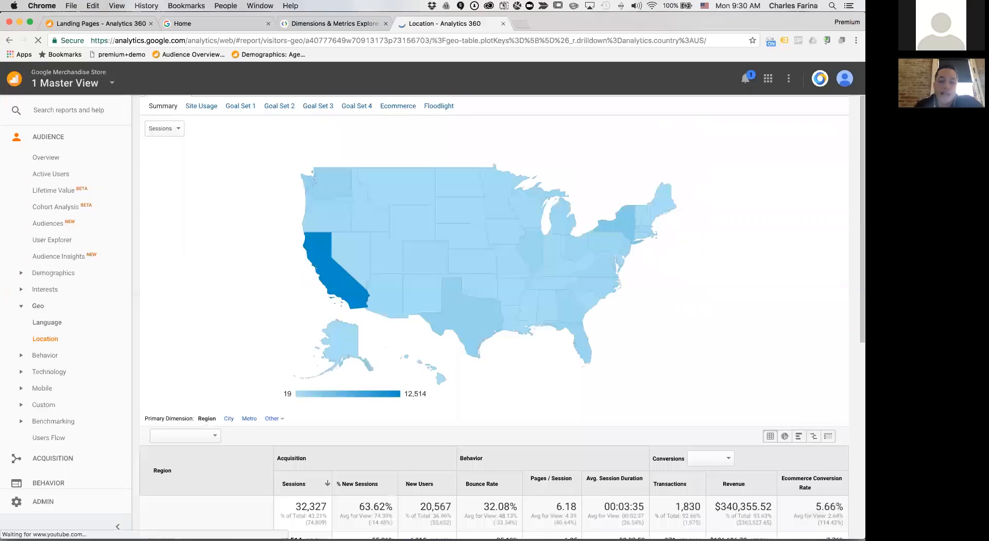
pyautogui.scroll(-2, 252, 360)
pyautogui.scroll(-3, 255, 332)
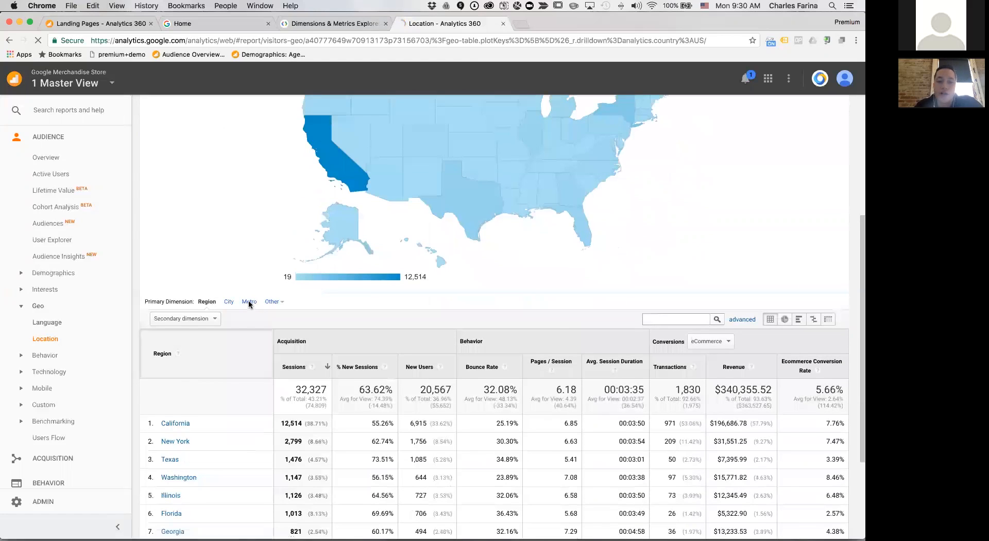
pyautogui.click(249, 302)
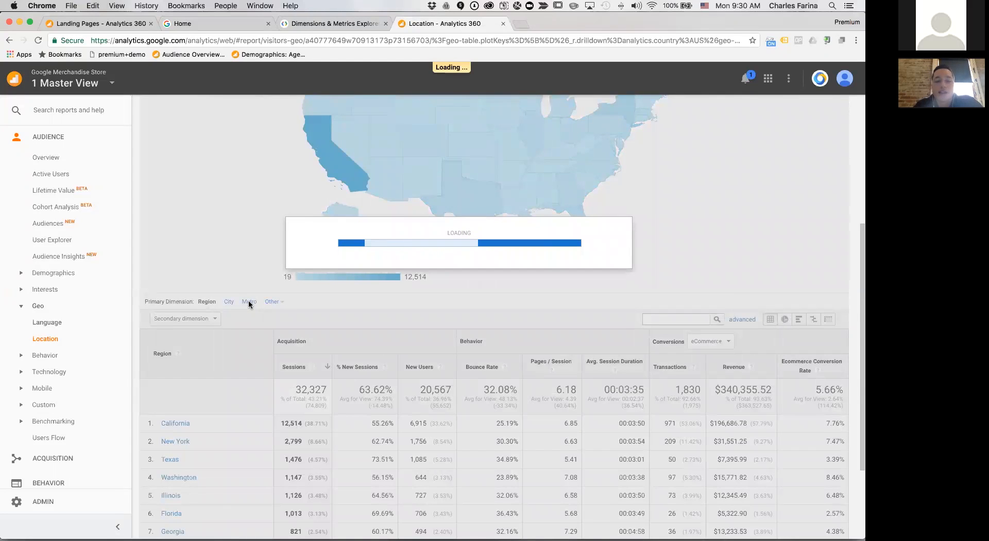
# - Filter the metro table by "new york"
pyautogui.scroll(-2, 249, 304)
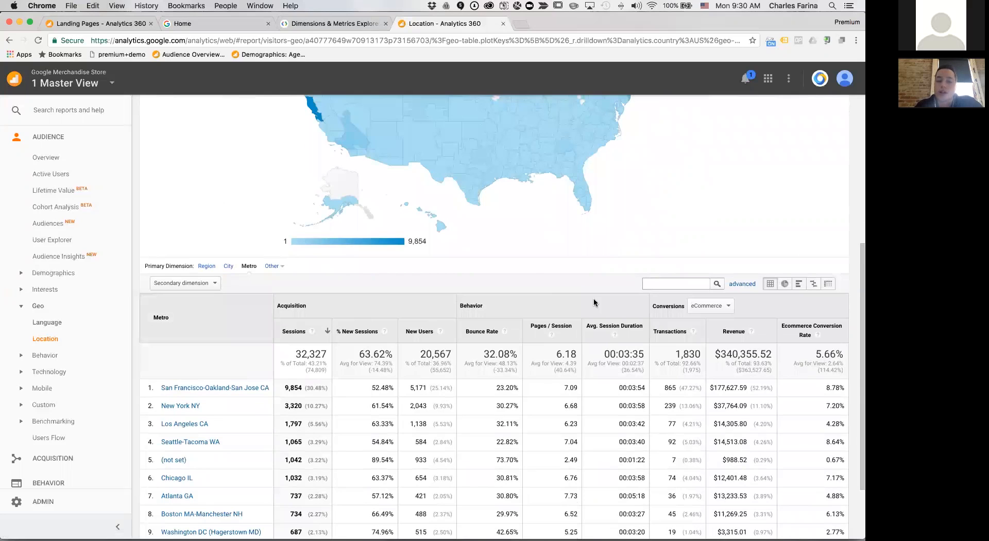
pyautogui.click(662, 282)
pyautogui.write('new')
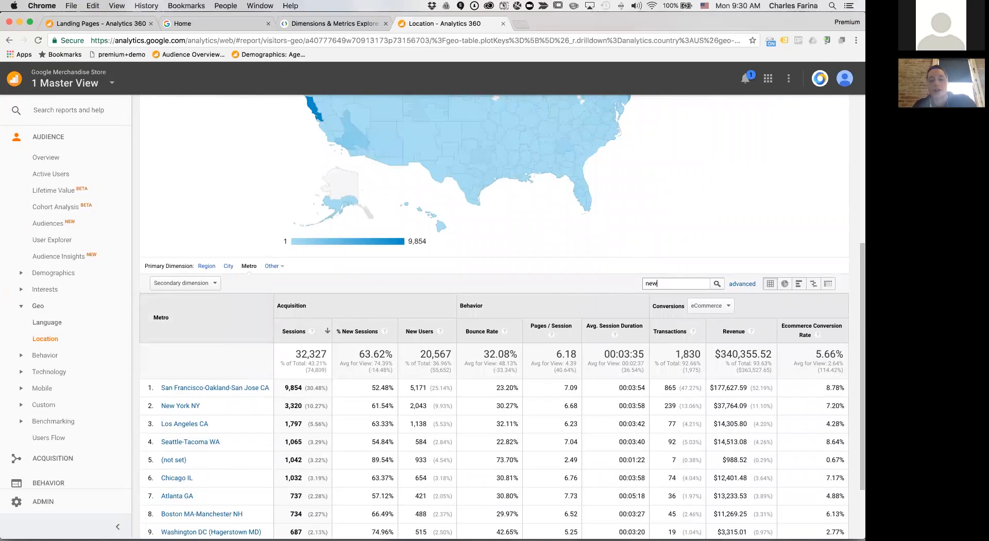
pyautogui.write(' york')
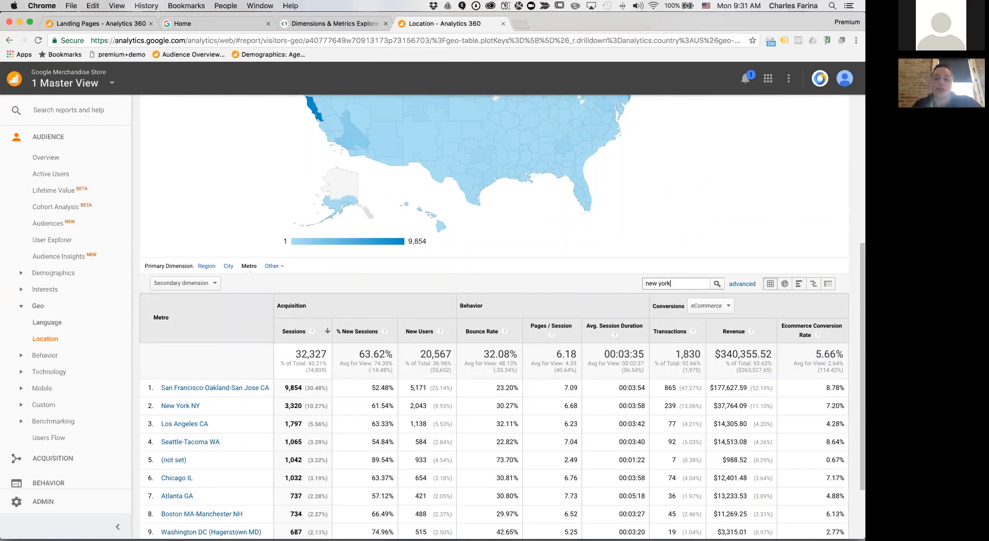
pyautogui.press('Return')
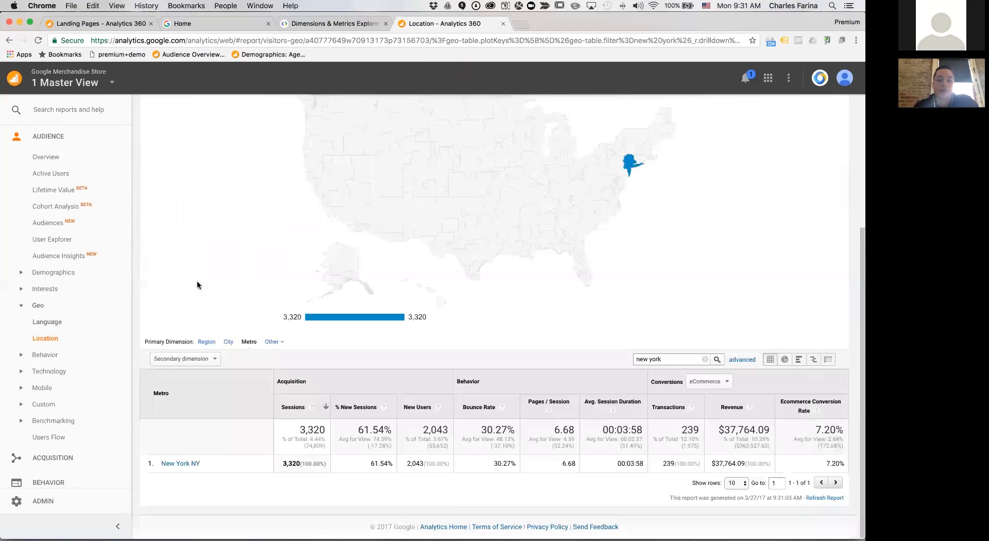
# - Add Landing Page as the secondary dimension of the New York metro table and review the homepage row's share of sessions
pyautogui.click(208, 360)
pyautogui.write('landin')
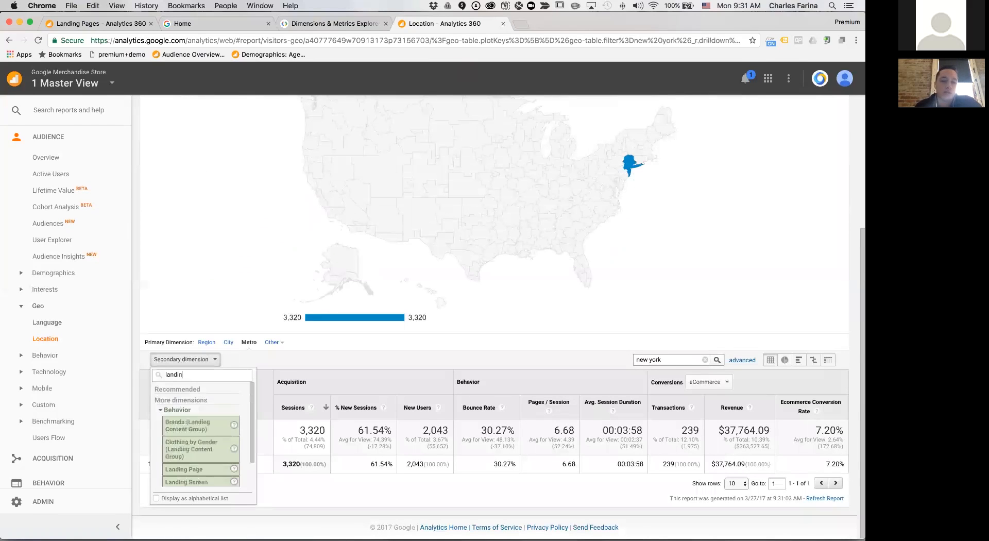
pyautogui.write('g page')
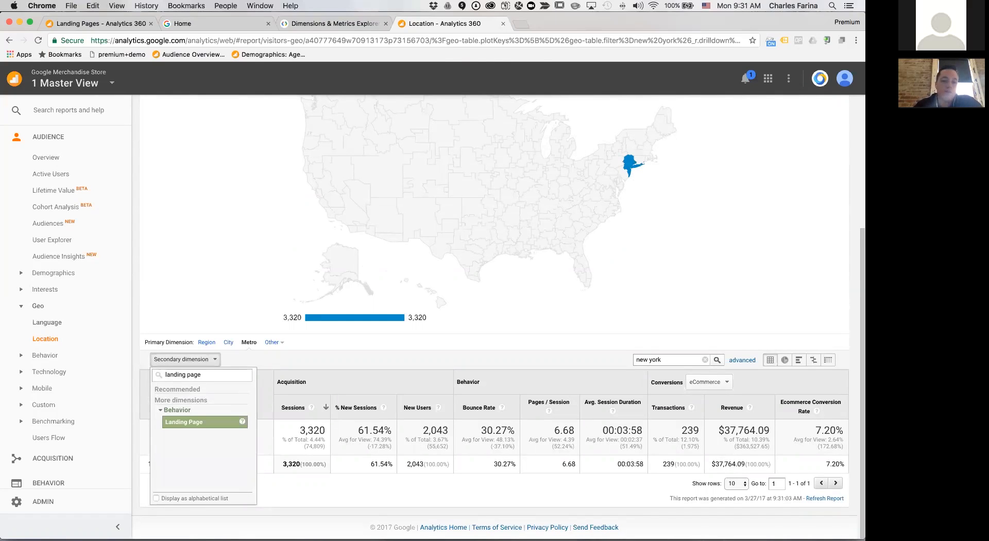
pyautogui.press('Return')
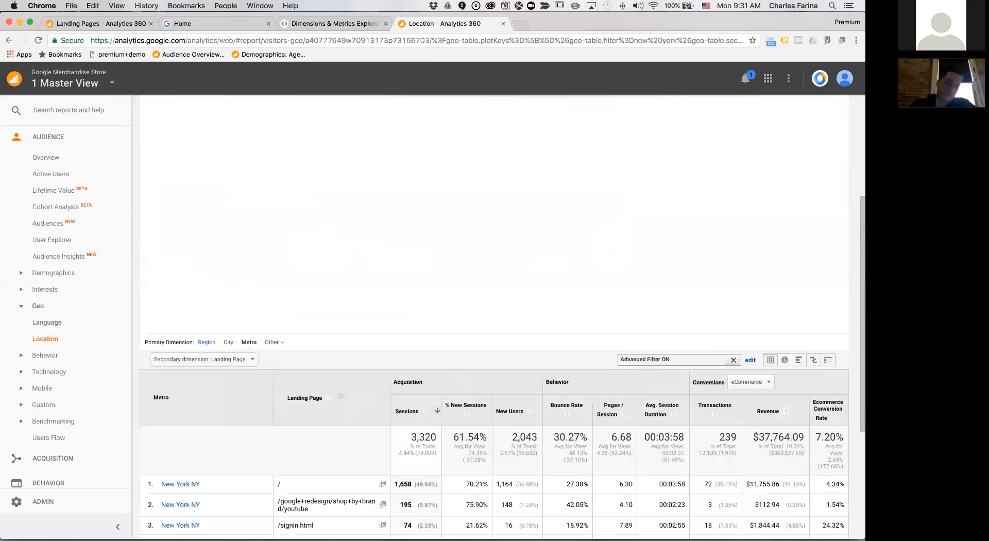
pyautogui.scroll(-3, 495, 309)
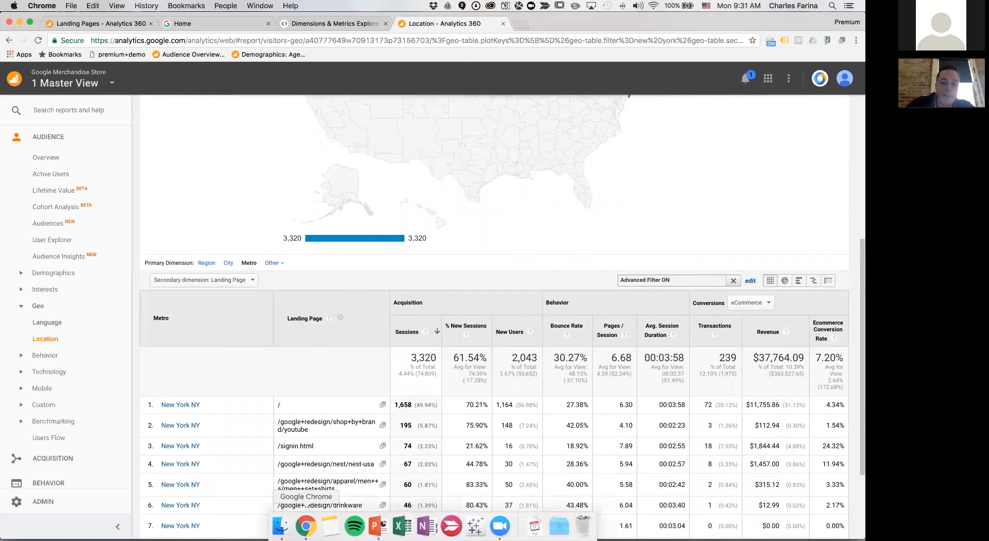
# - Switch to the PowerPoint presentation and start the slide show from the Audiences (Advanced Segments) slide
pyautogui.hotkey('ctrl', 'Up')
pyautogui.click(379, 526)
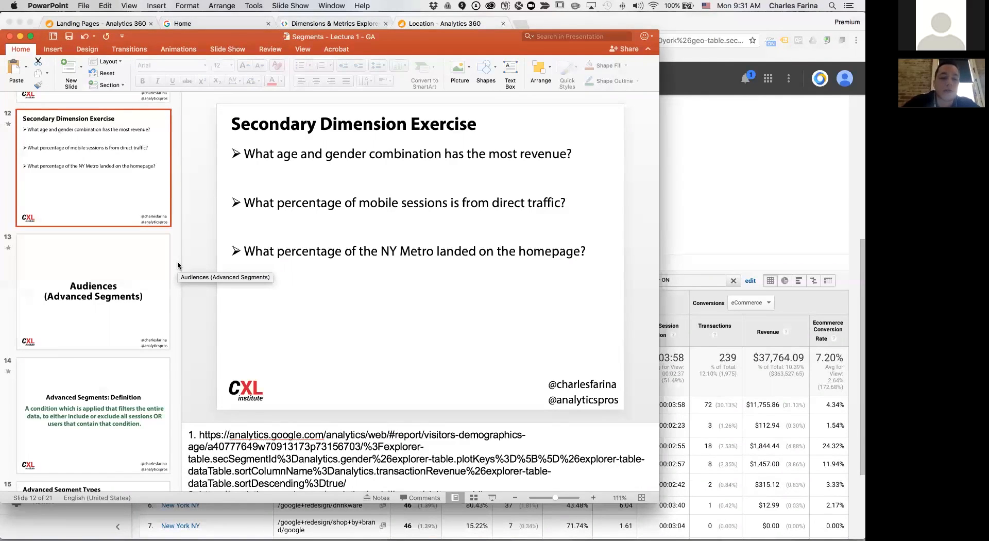
pyautogui.click(130, 271)
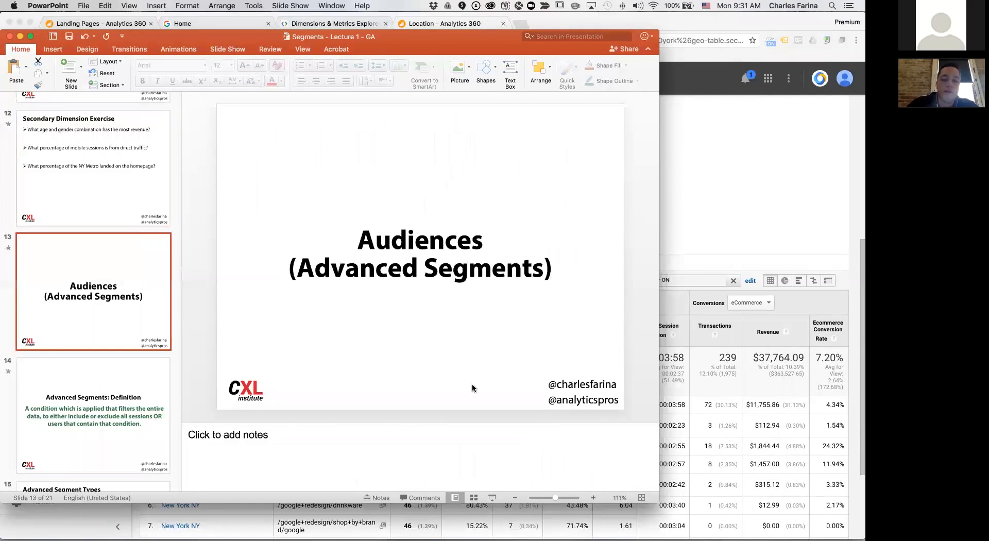
pyautogui.click(492, 497)
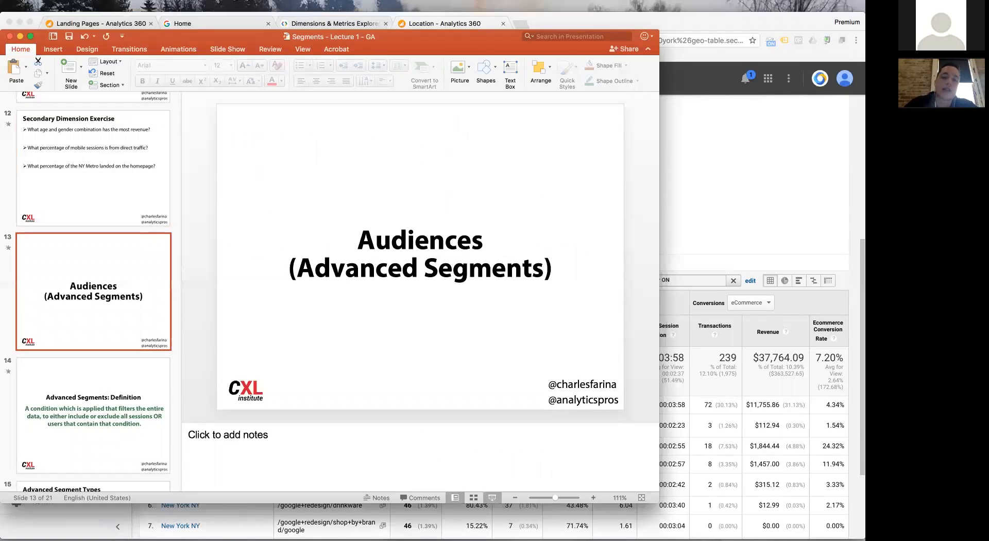
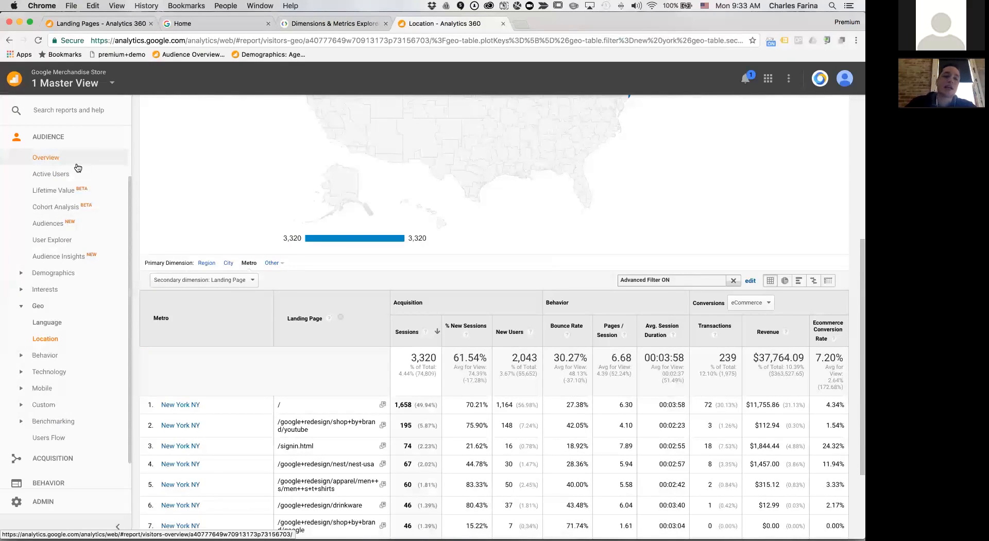
# - Open the Audience Overview report and list the system segments available for it
pyautogui.click(77, 165)
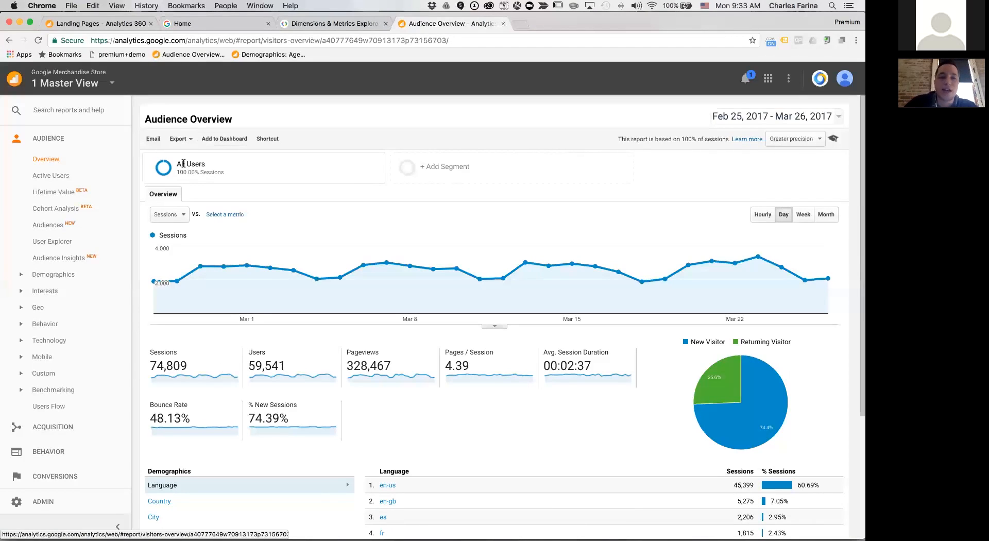
pyautogui.click(423, 183)
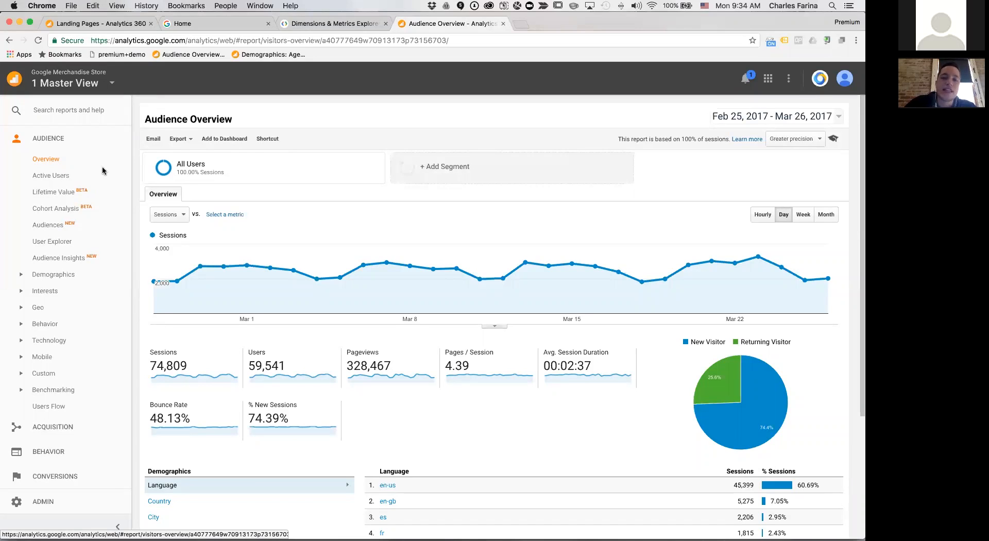
pyautogui.click(289, 167)
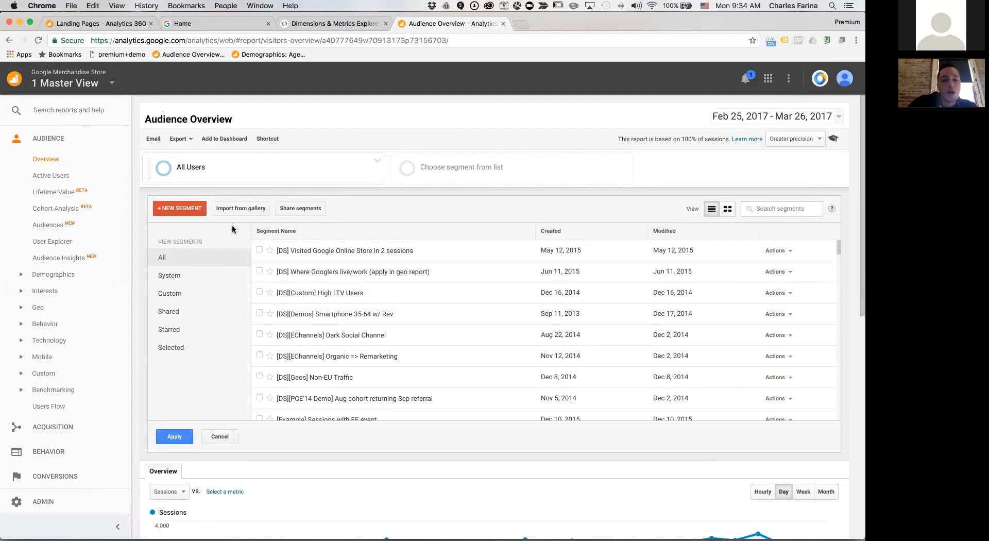
pyautogui.click(194, 283)
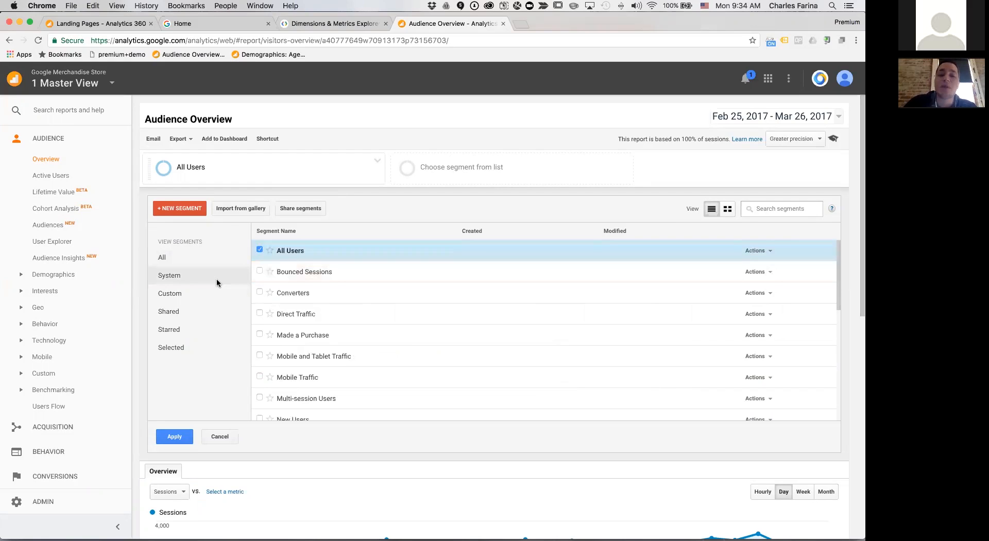
# - Add the system segments Mobile Traffic and Tablet Traffic to the segment selection
pyautogui.moveTo(326, 273)
pyautogui.scroll(-1, 338, 302)
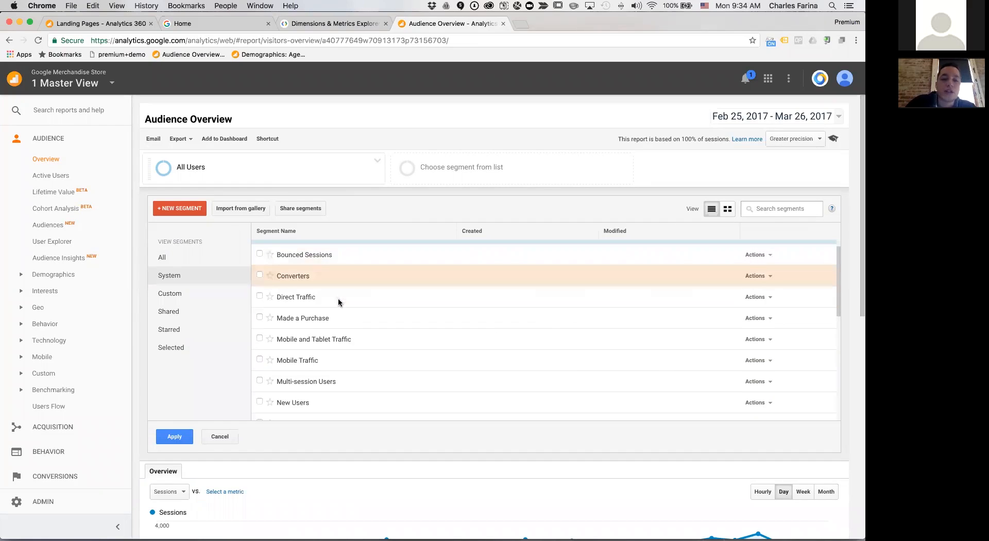
pyautogui.click(308, 360)
pyautogui.moveTo(333, 323)
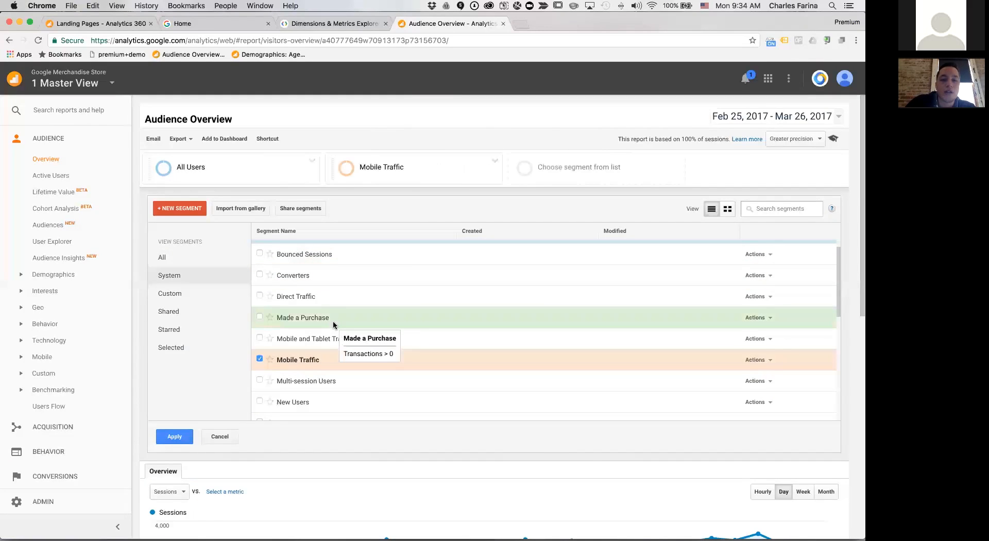
pyautogui.scroll(-5, 333, 322)
pyautogui.scroll(-5, 332, 324)
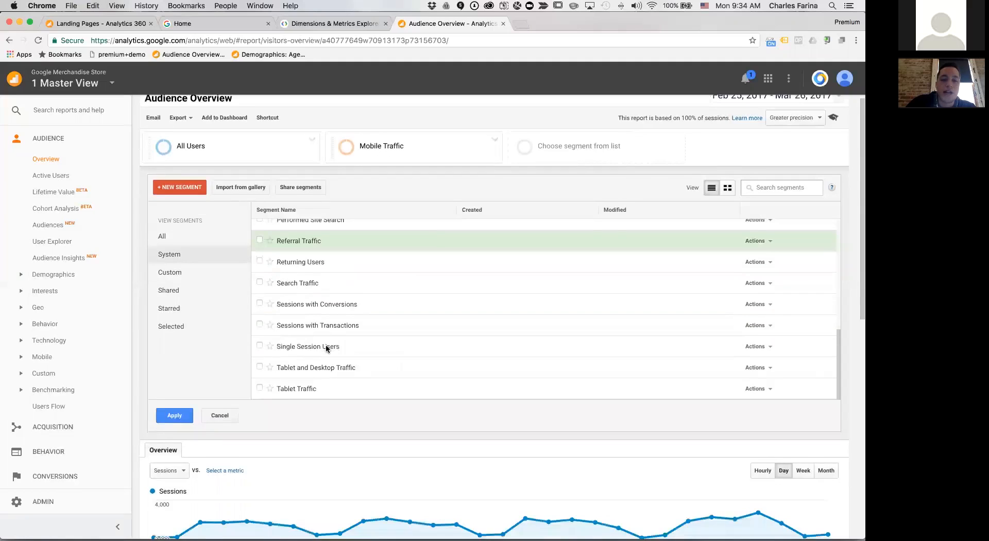
pyautogui.click(309, 377)
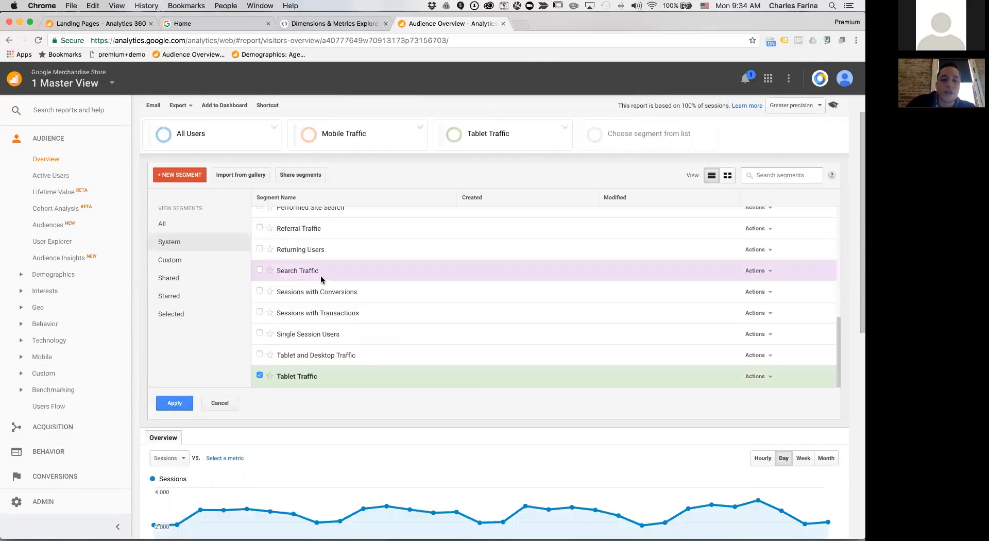
# - Deselect the All Users segment and apply the remaining segment selection to the report
pyautogui.moveTo(320, 275)
pyautogui.scroll(10, 320, 275)
pyautogui.scroll(2, 320, 280)
pyautogui.click(259, 250)
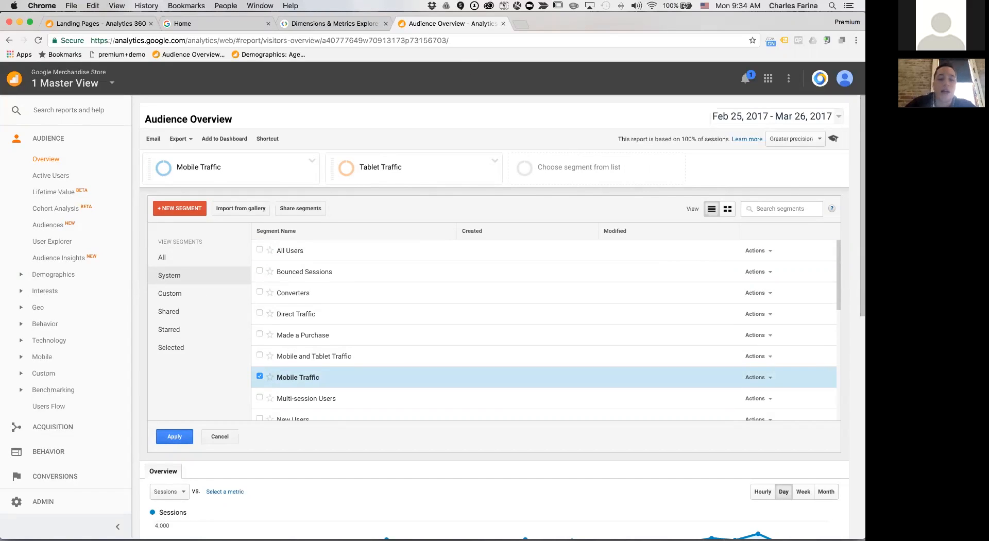
pyautogui.click(175, 437)
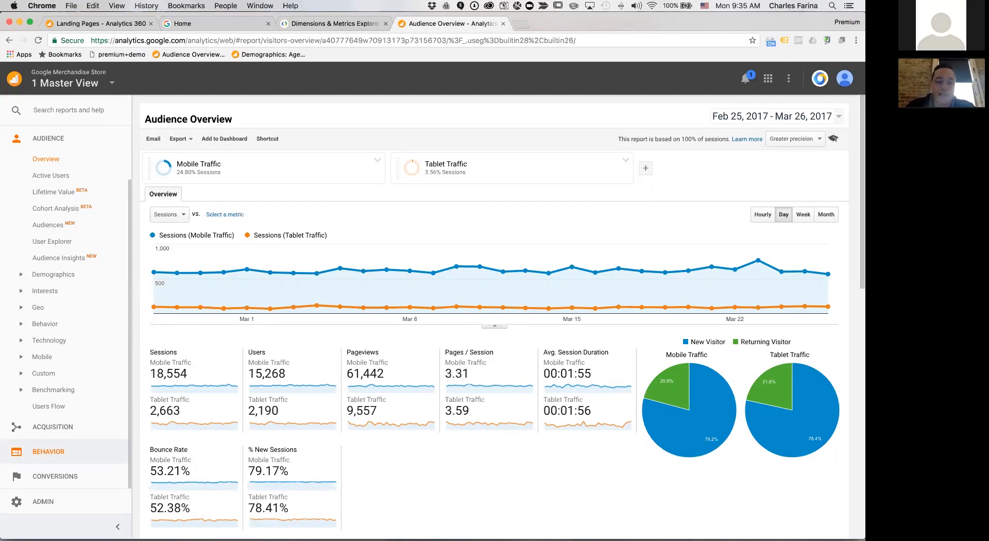
# - Open the All Pages report under the Behavior section's Site Content
pyautogui.click(49, 451)
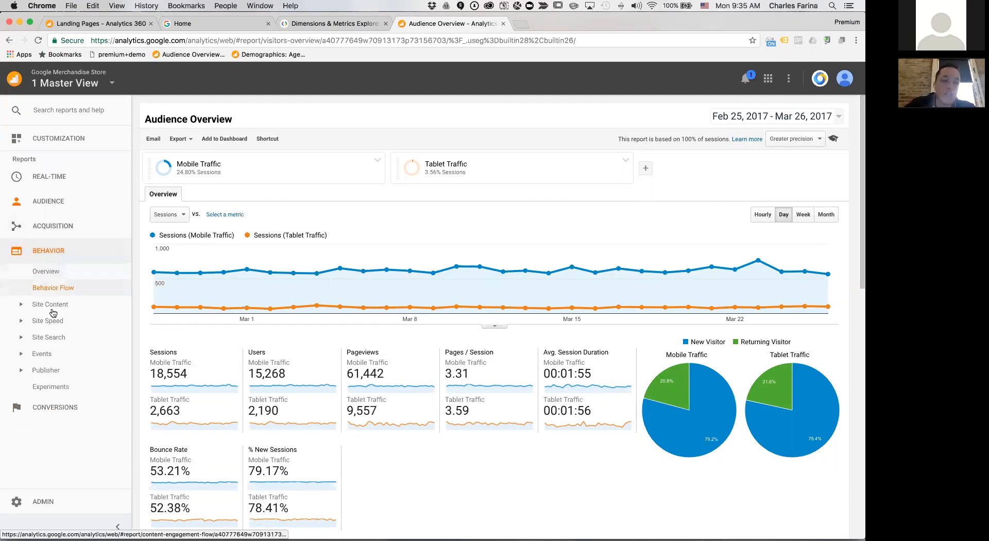
pyautogui.click(51, 309)
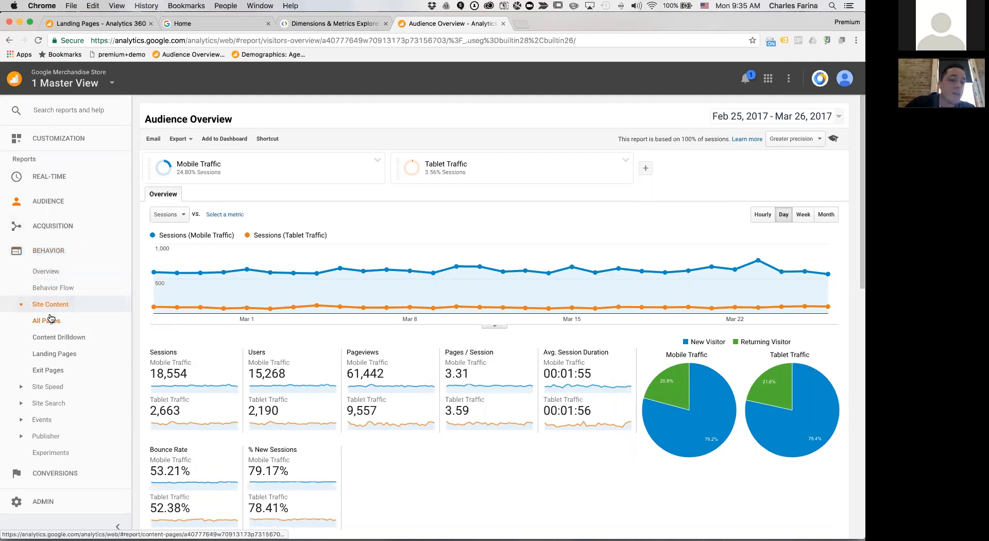
pyautogui.click(50, 322)
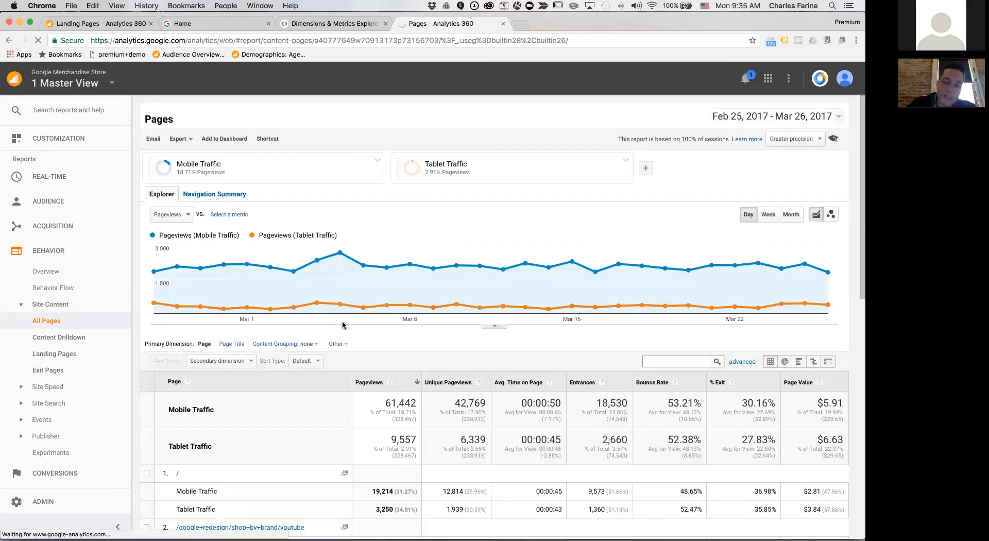
# - Compare the pageview shares of mobile and tablet traffic for the top pages in the Pages table
pyautogui.scroll(-5, 343, 325)
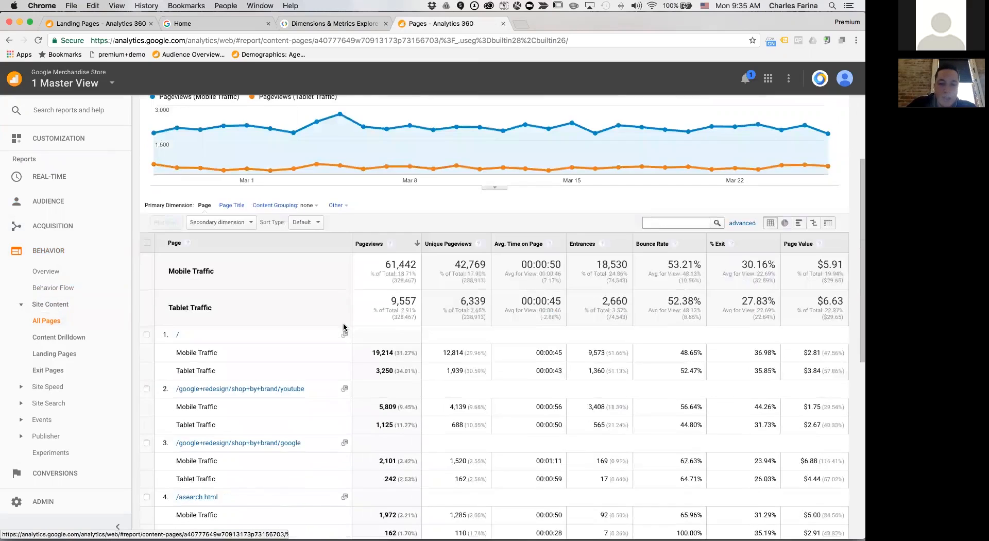
pyautogui.scroll(-1, 343, 327)
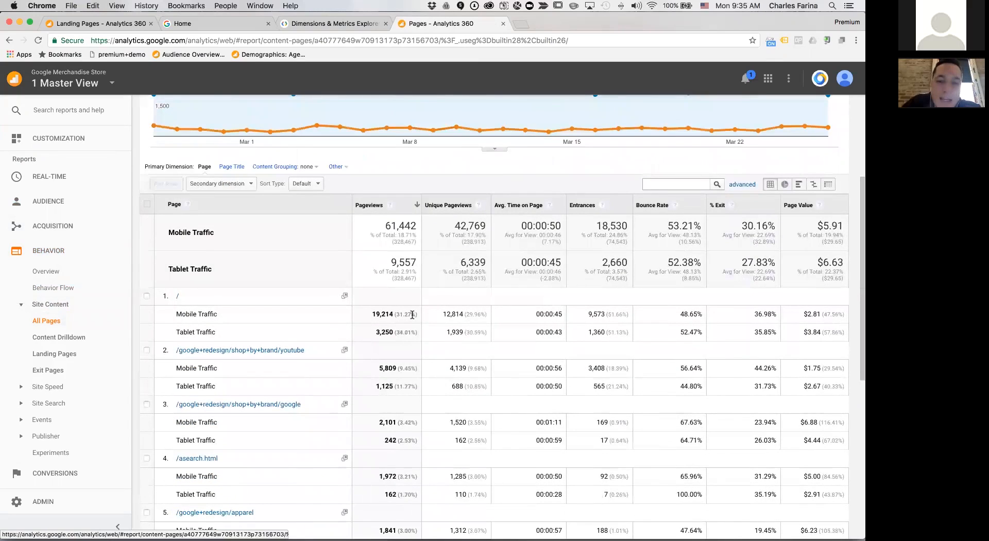
pyautogui.doubleClick(393, 314)
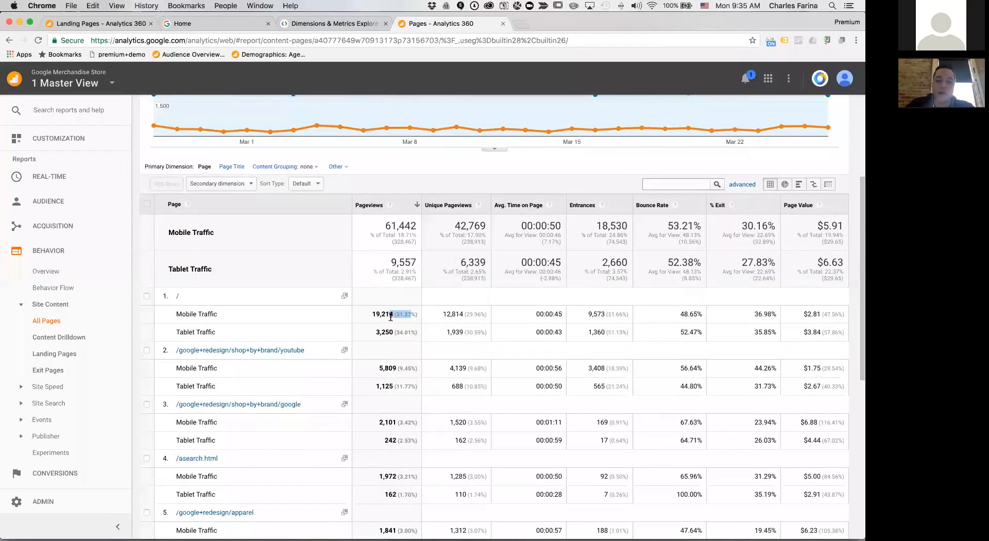
pyautogui.doubleClick(387, 333)
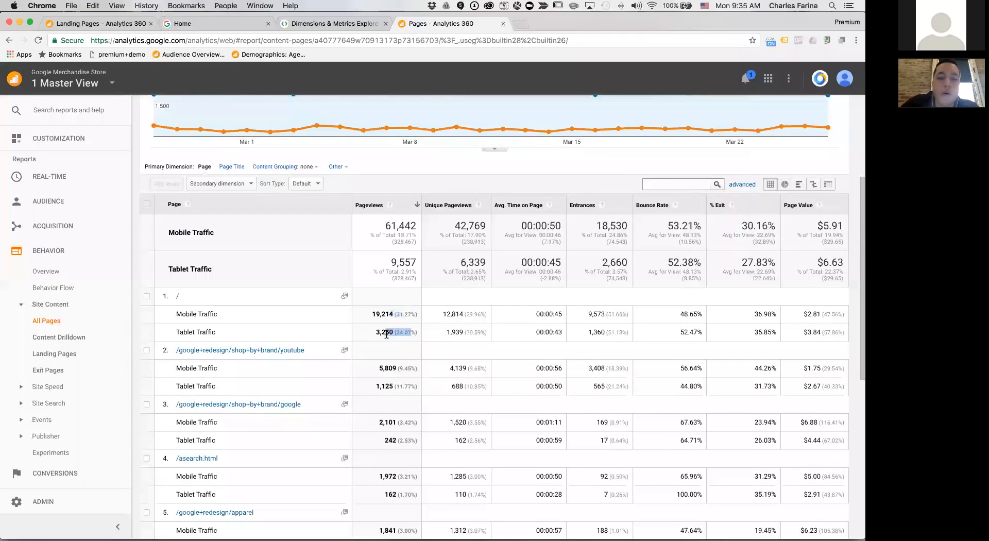
pyautogui.scroll(-1, 386, 335)
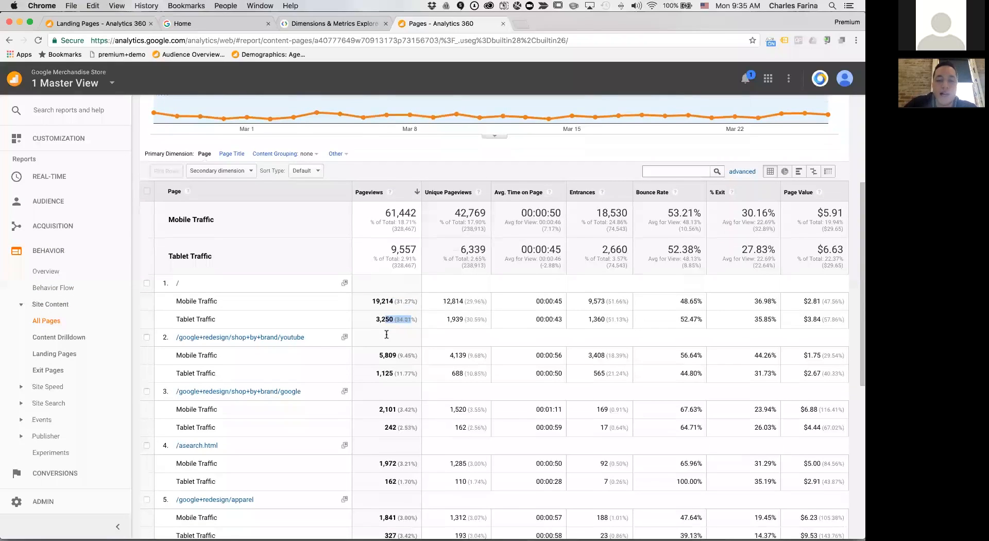
pyautogui.moveTo(413, 371); pyautogui.dragTo(379, 372)
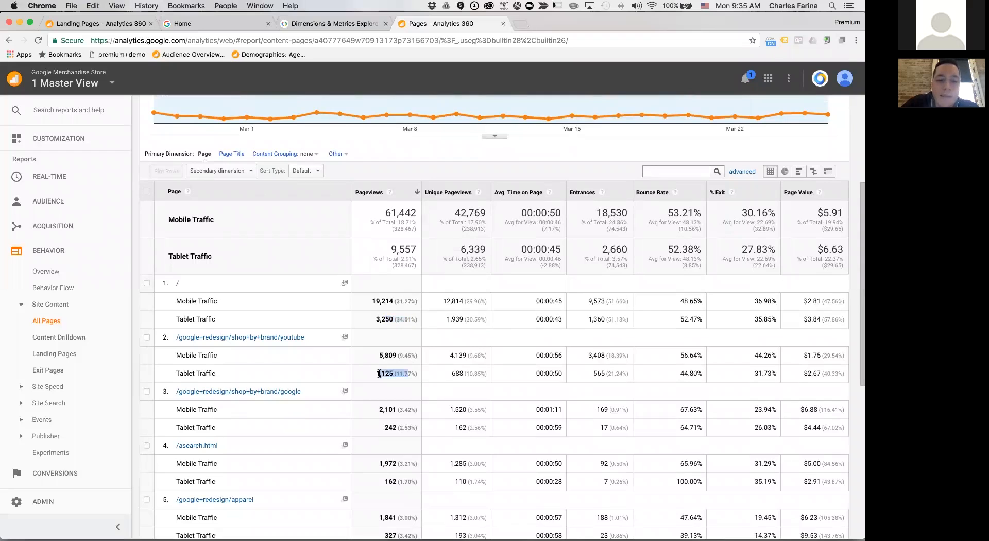
pyautogui.scroll(-2, 322, 359)
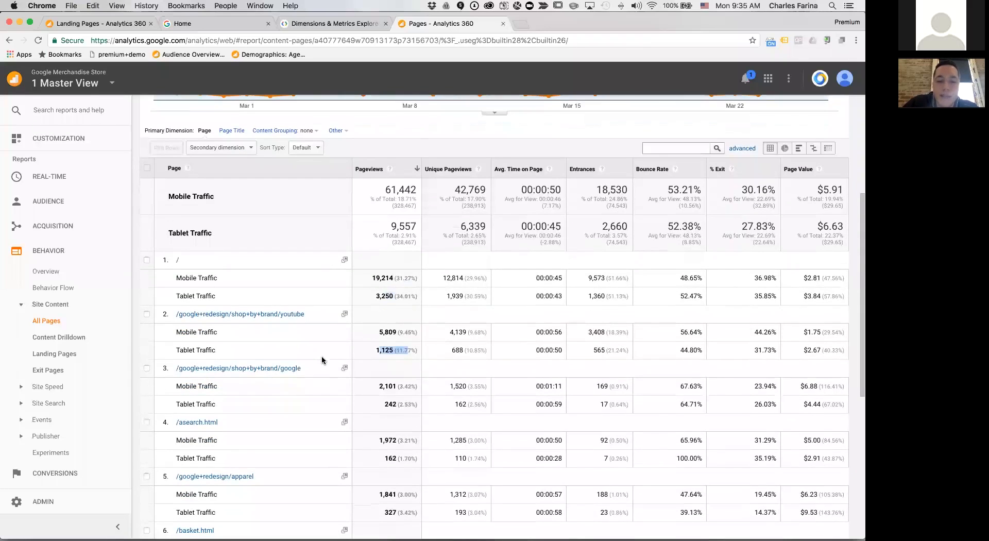
pyautogui.moveTo(421, 441); pyautogui.dragTo(379, 441)
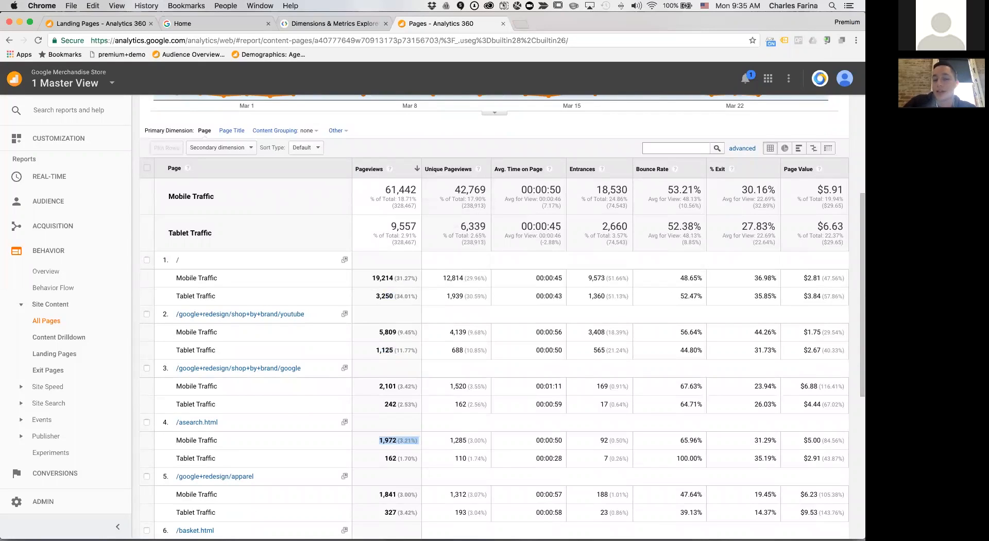
pyautogui.scroll(-5, 307, 350)
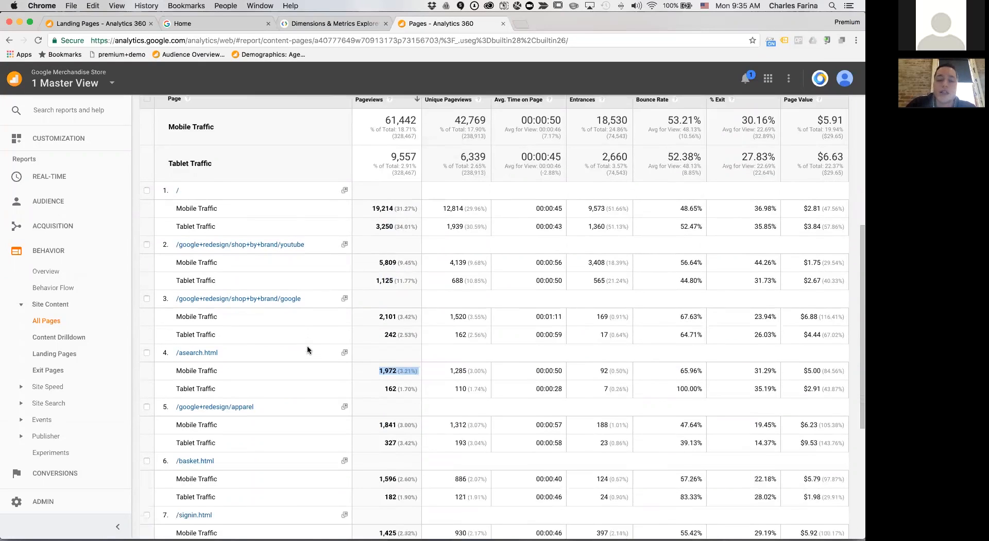
pyautogui.scroll(-2, 307, 350)
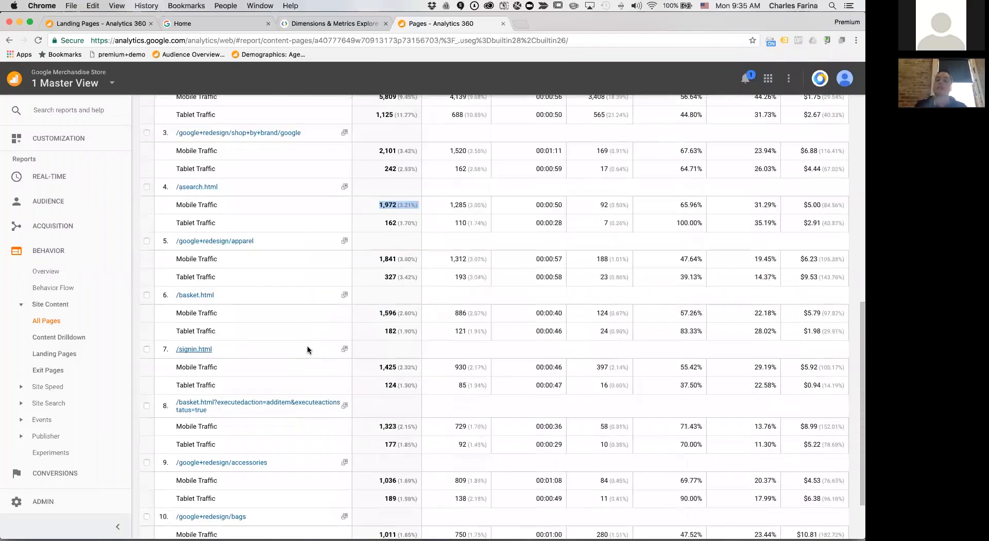
pyautogui.scroll(14, 307, 349)
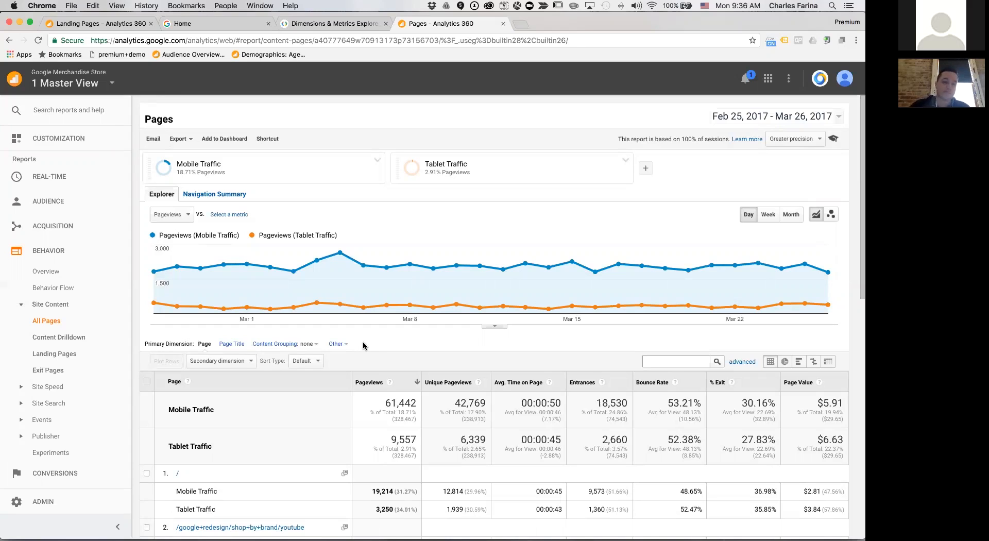
# - Return to the Audience Overview report and review the definitions of its applied segments and the Tablet Traffic segment's available actions
pyautogui.click(55, 204)
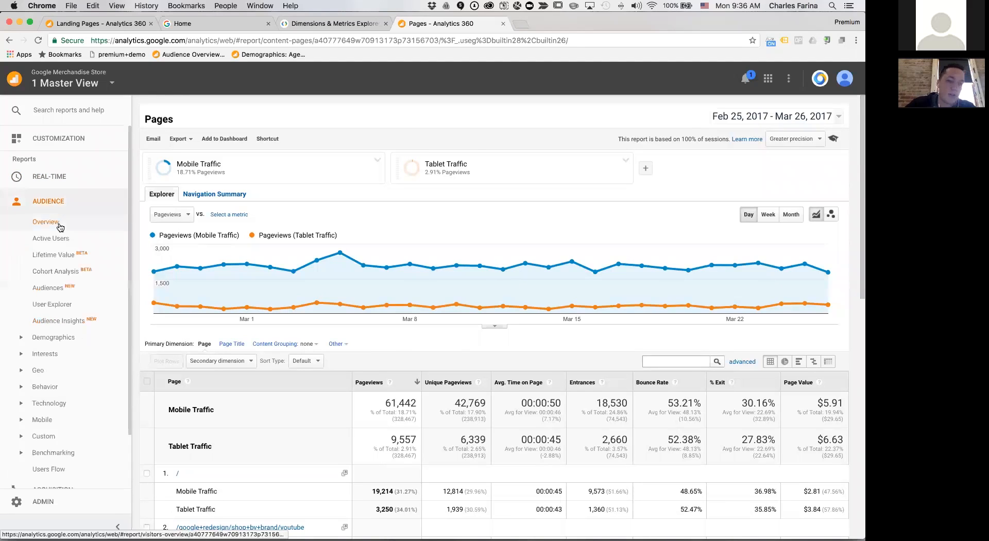
pyautogui.click(60, 226)
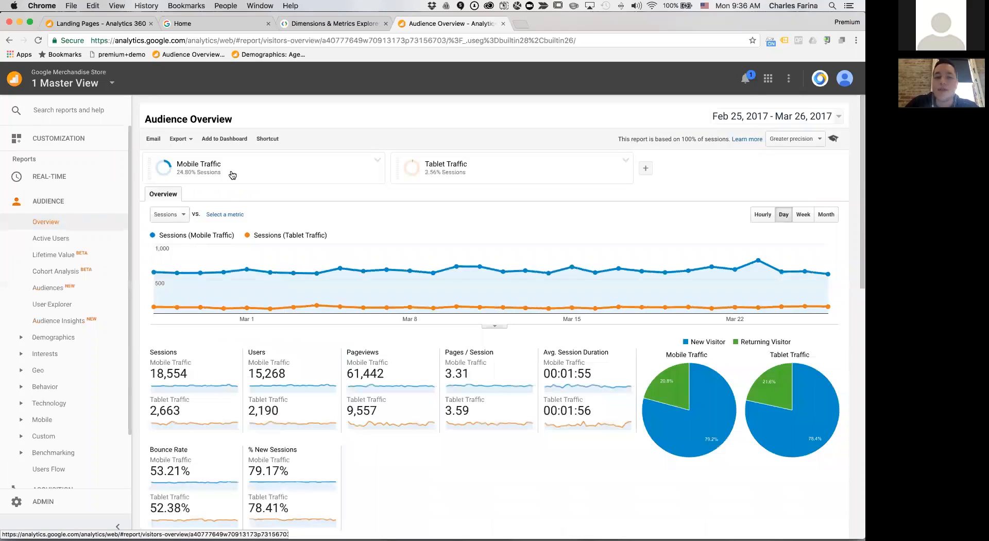
pyautogui.click(233, 175)
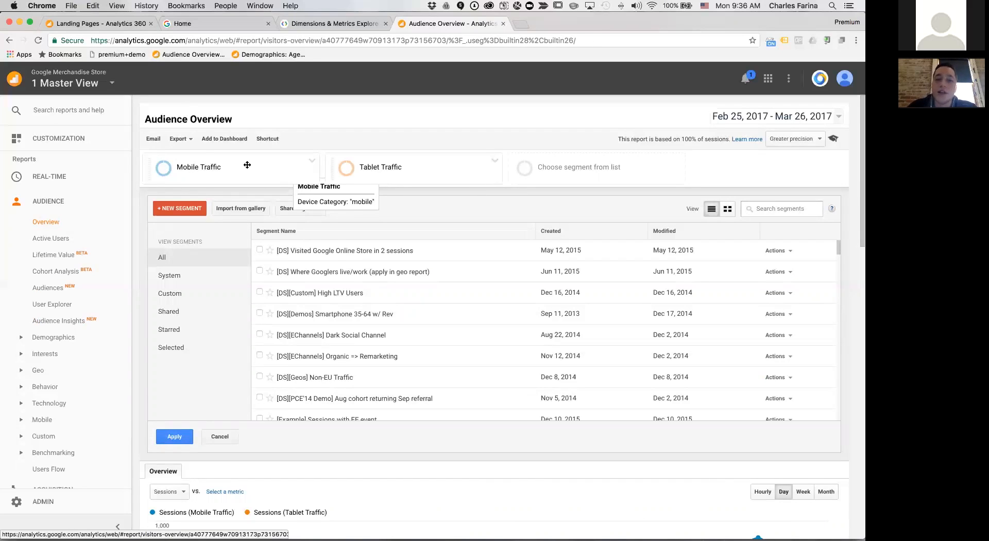
pyautogui.moveTo(394, 177)
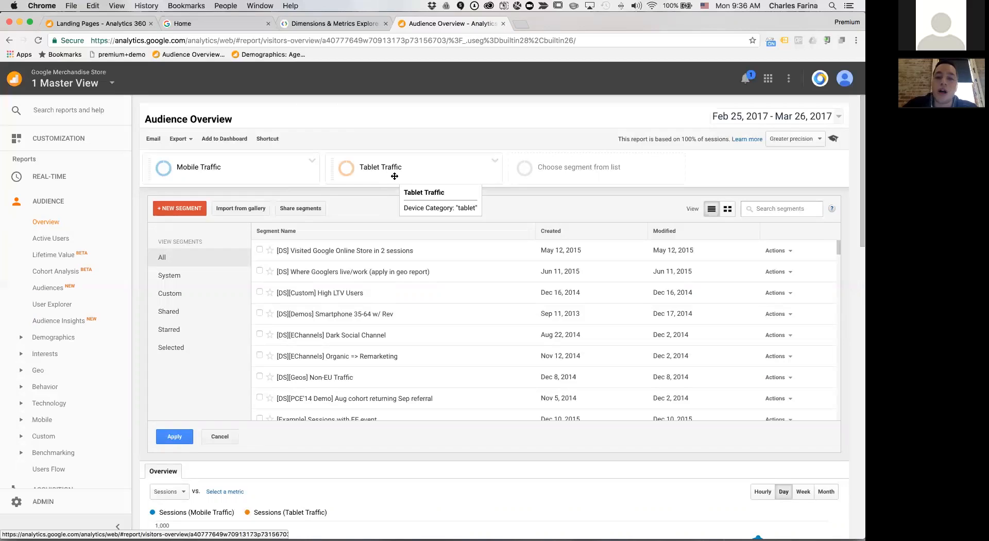
pyautogui.moveTo(345, 176)
pyautogui.mouseDown()
pyautogui.moveTo(340, 287)
pyautogui.moveTo(342, 172)
pyautogui.mouseUp()
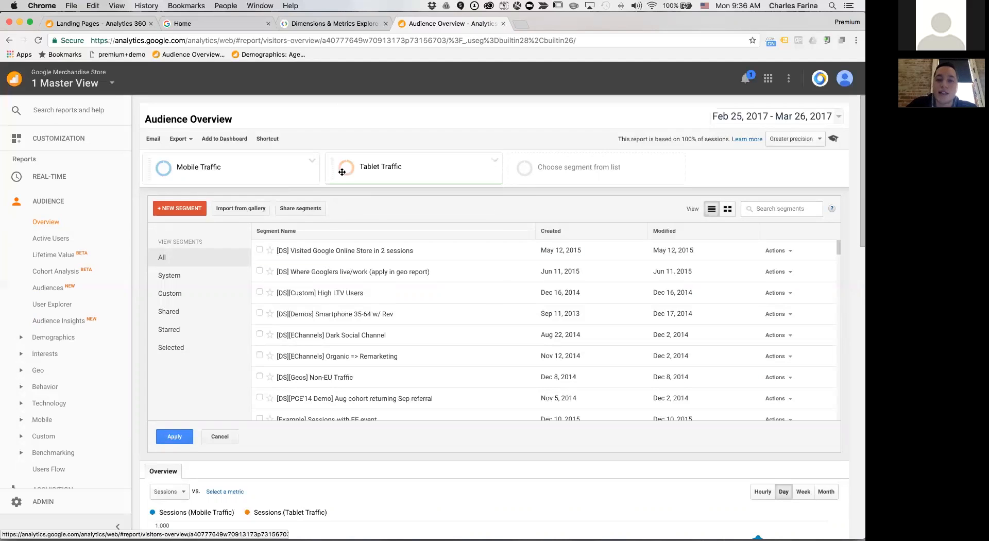
pyautogui.moveTo(341, 170)
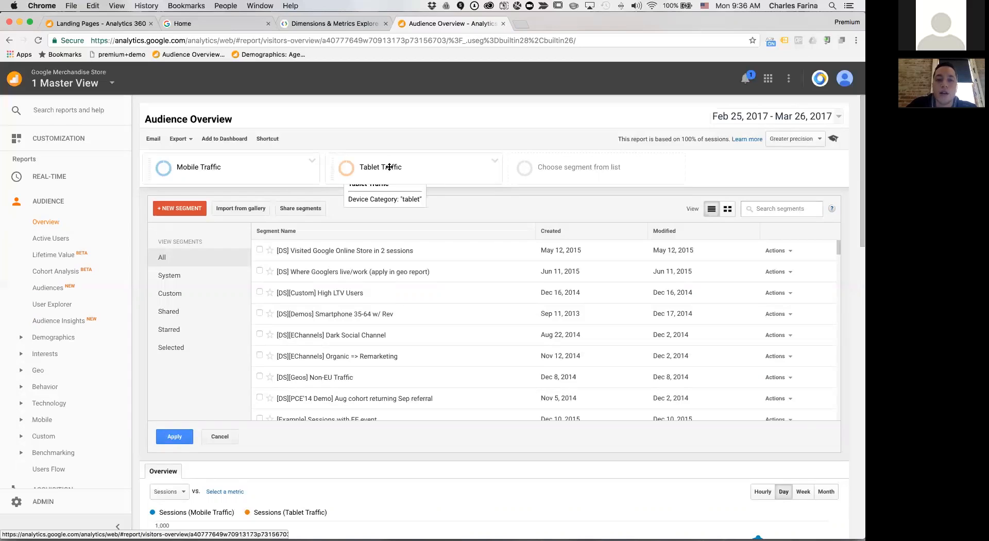
pyautogui.click(495, 162)
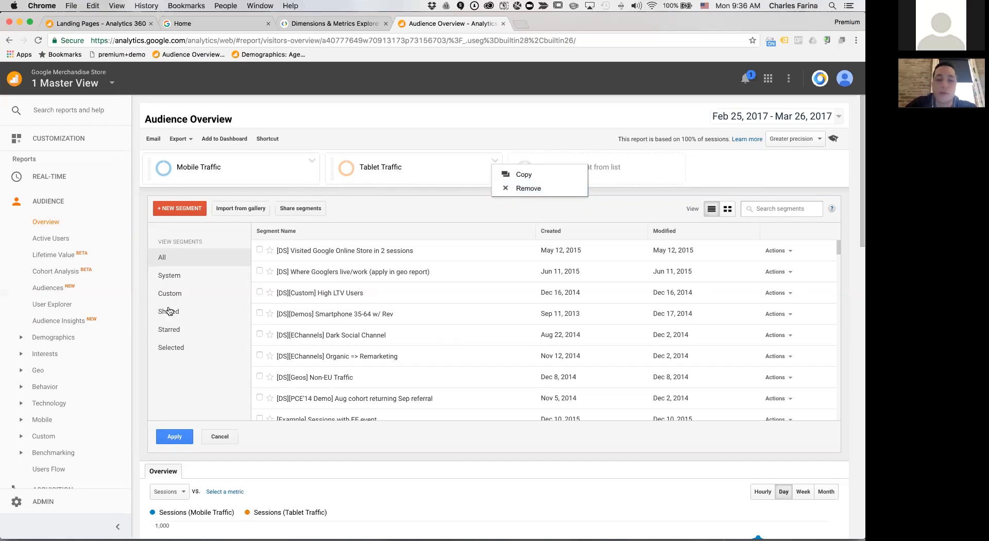
# - List only the selected segments, deselect Mobile Traffic and Tablet Traffic, and apply the change to the report
pyautogui.click(170, 349)
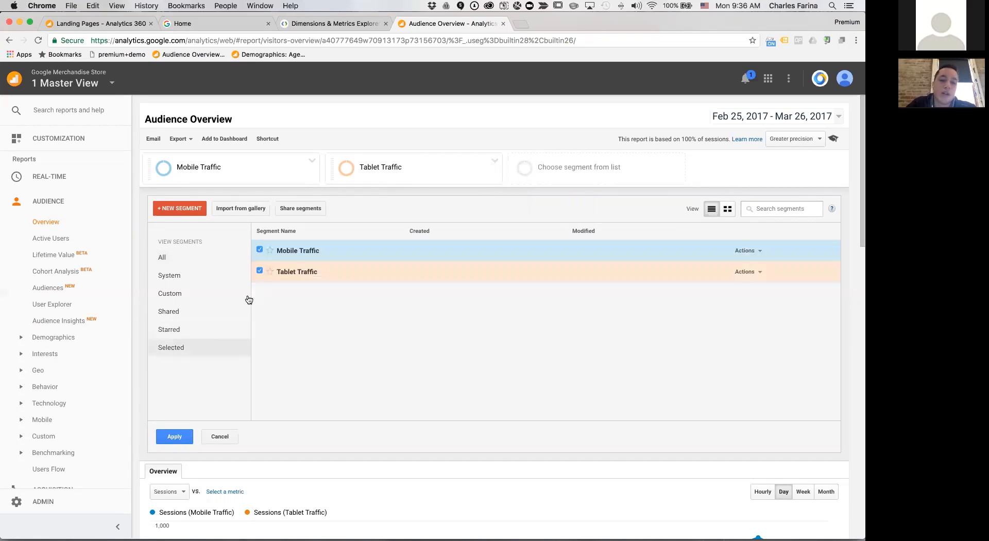
pyautogui.click(260, 250)
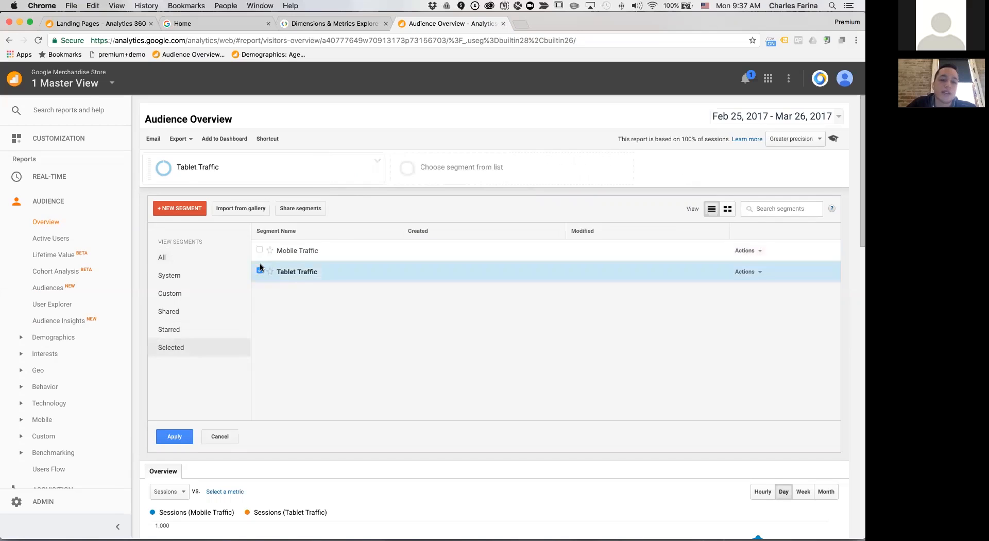
pyautogui.click(260, 270)
pyautogui.click(175, 437)
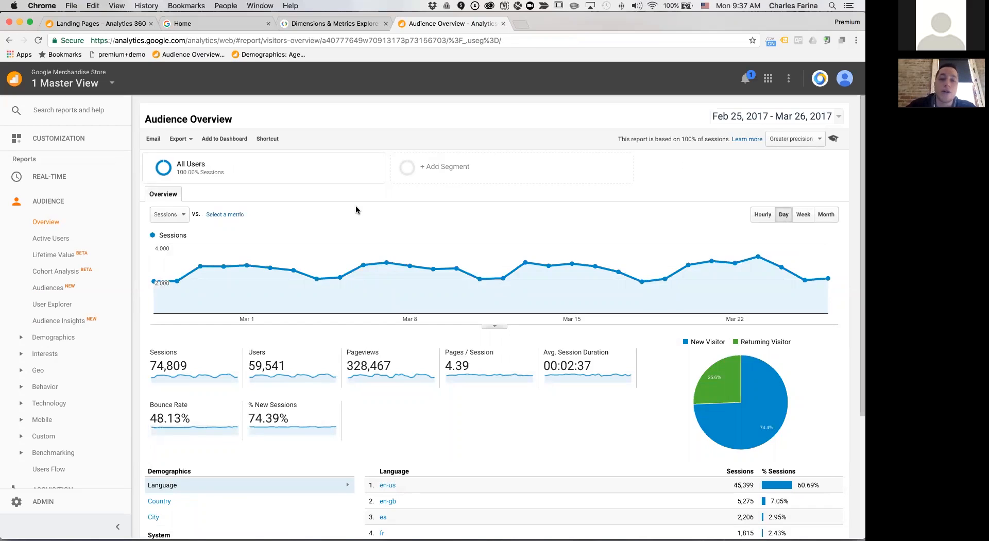
# - Start creating a new segment for the Audience Overview report and keep its builder open without discarding it
pyautogui.click(405, 171)
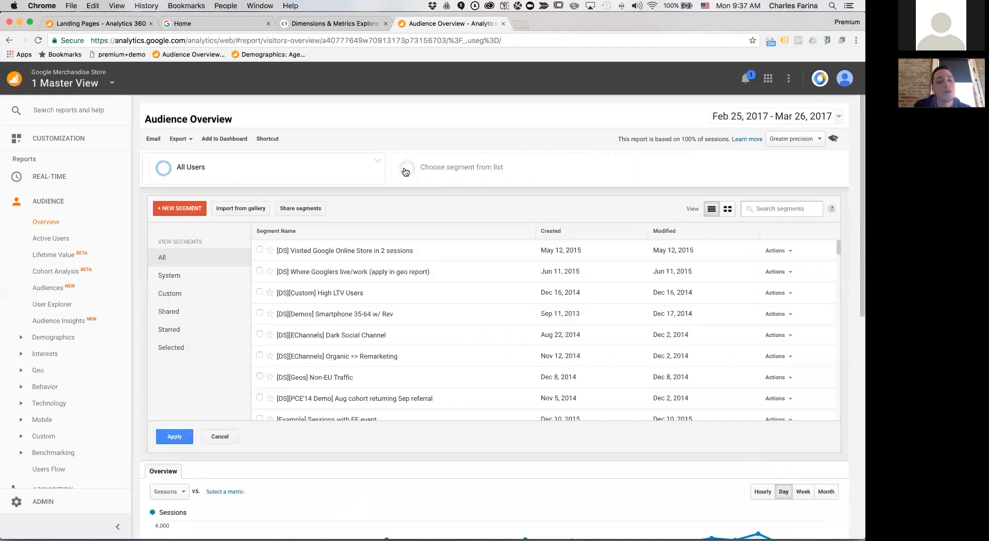
pyautogui.click(188, 214)
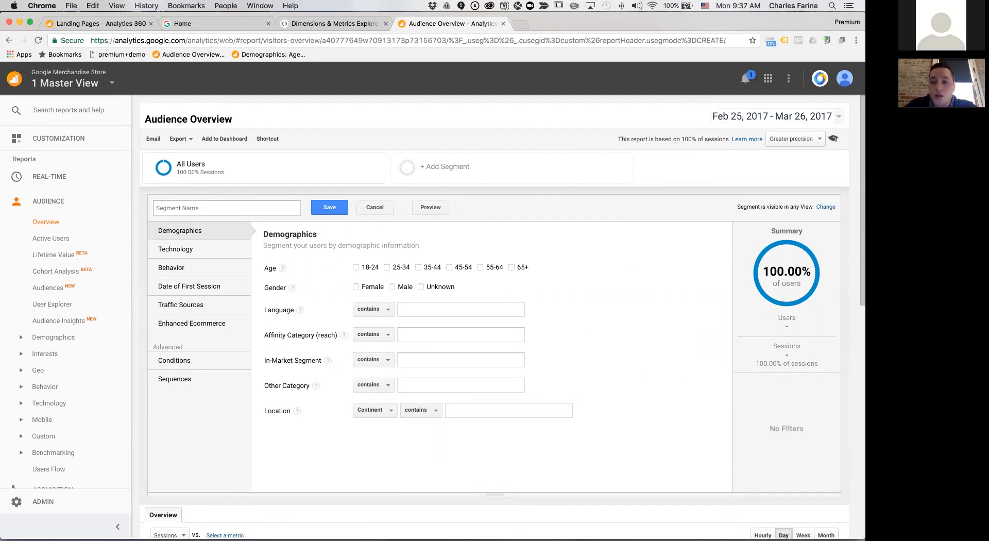
pyautogui.click(661, 157)
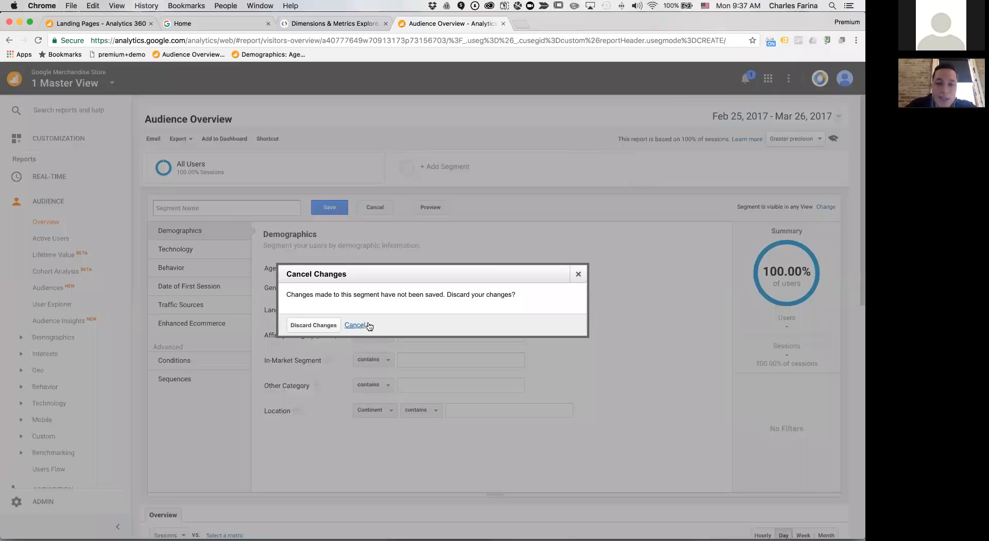
pyautogui.click(354, 325)
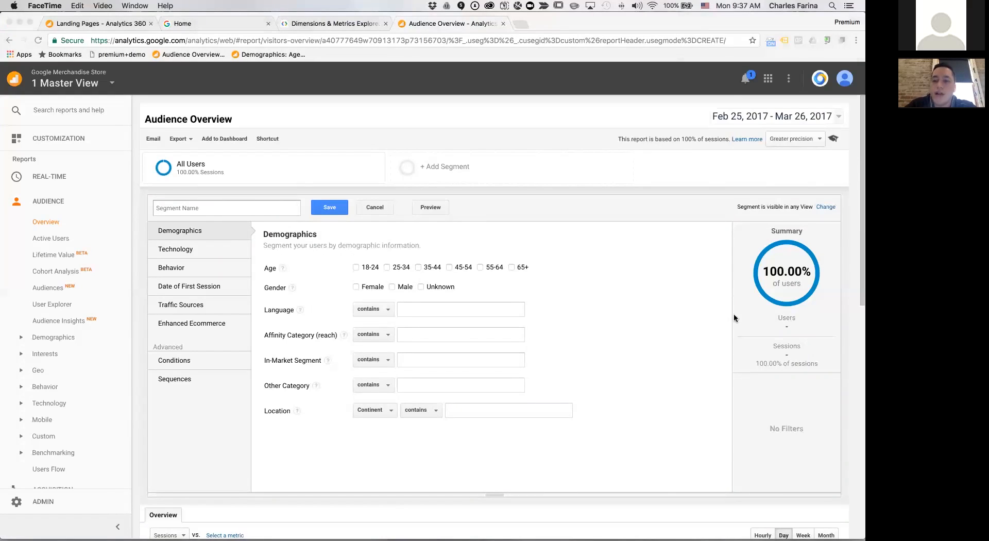
pyautogui.click(631, 327)
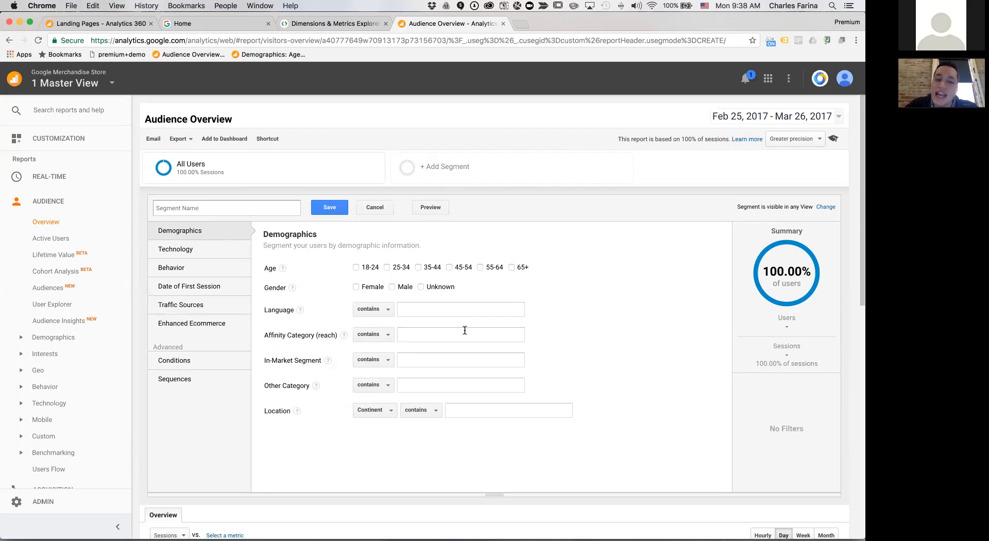
# - Review the segment builder's Technology and advanced Conditions options, including the dimensions and metrics available for a condition
pyautogui.click(209, 256)
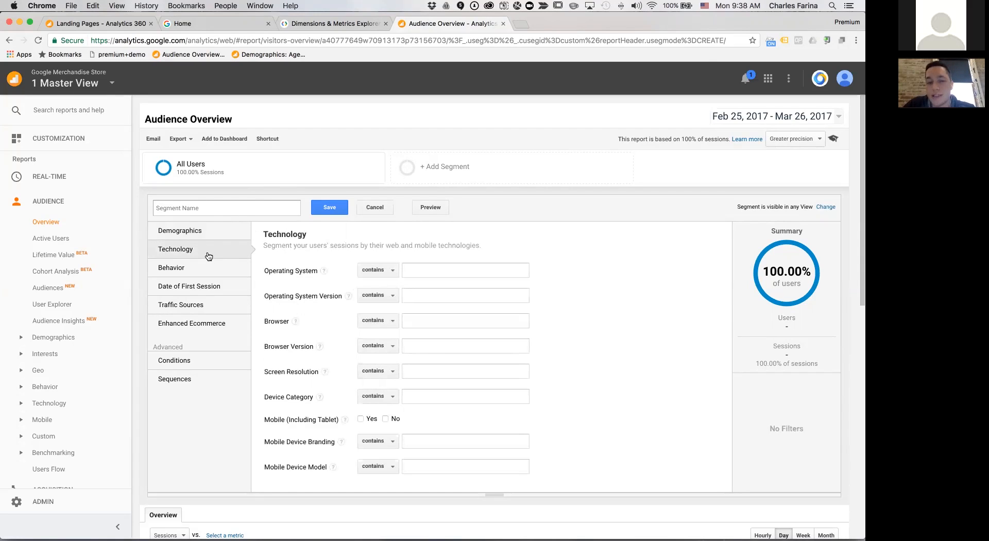
pyautogui.click(190, 361)
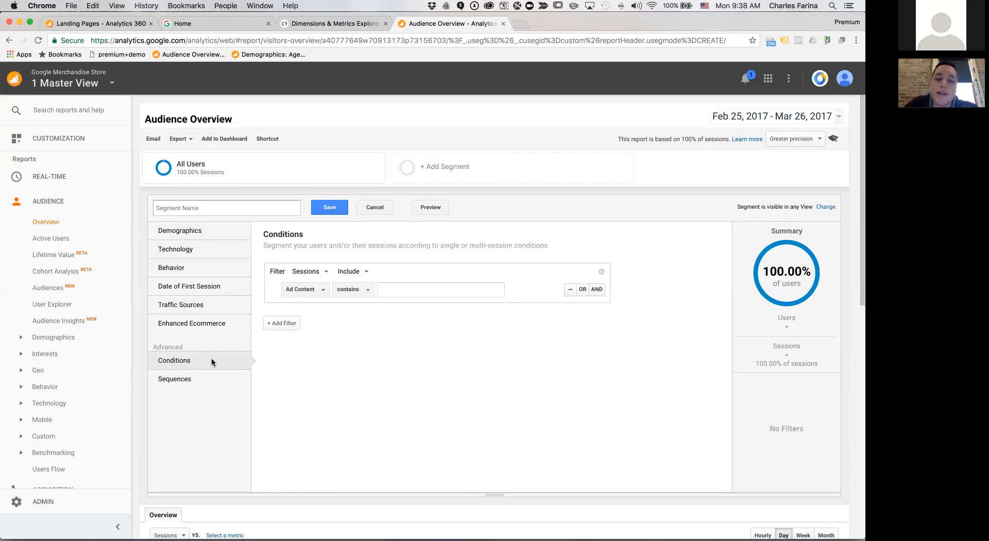
pyautogui.doubleClick(165, 347)
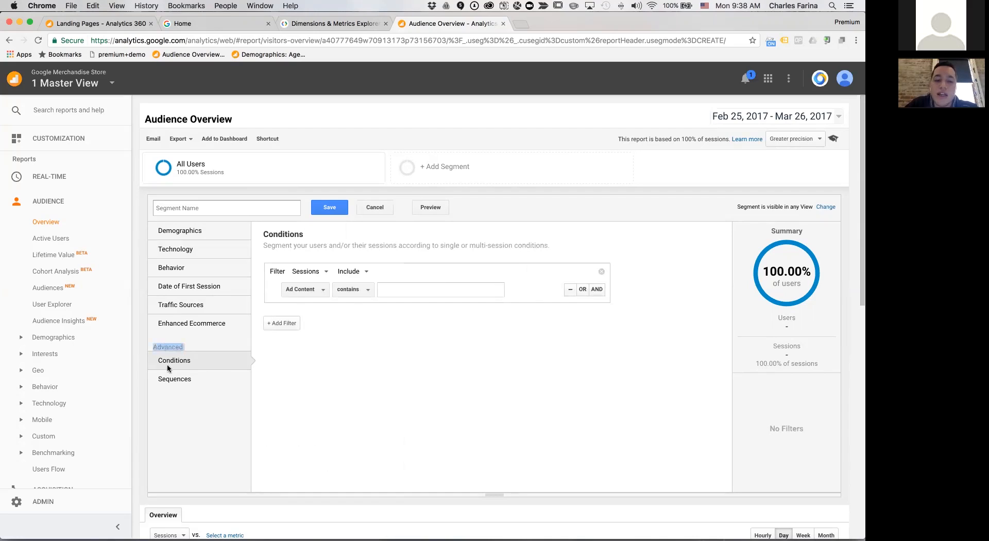
pyautogui.click(322, 291)
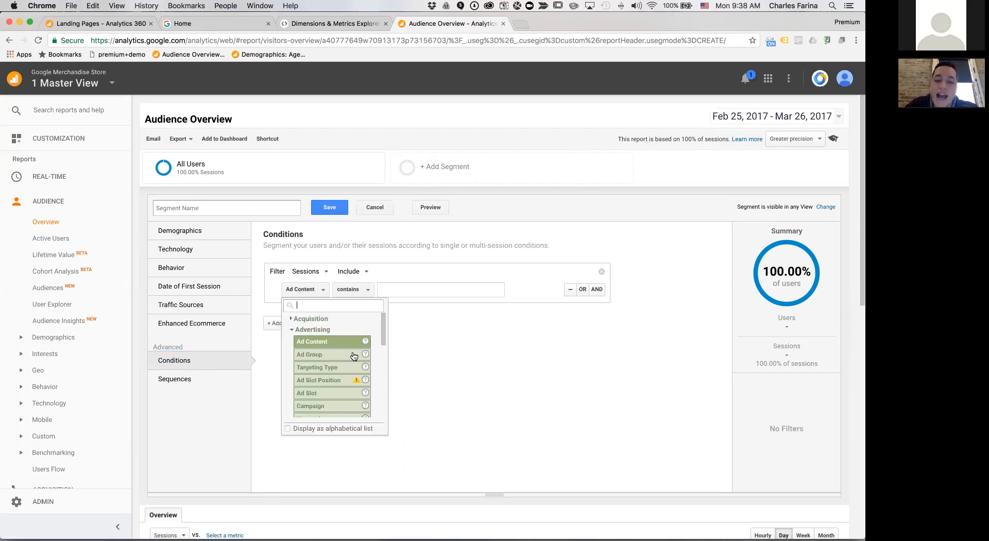
pyautogui.scroll(-15, 354, 357)
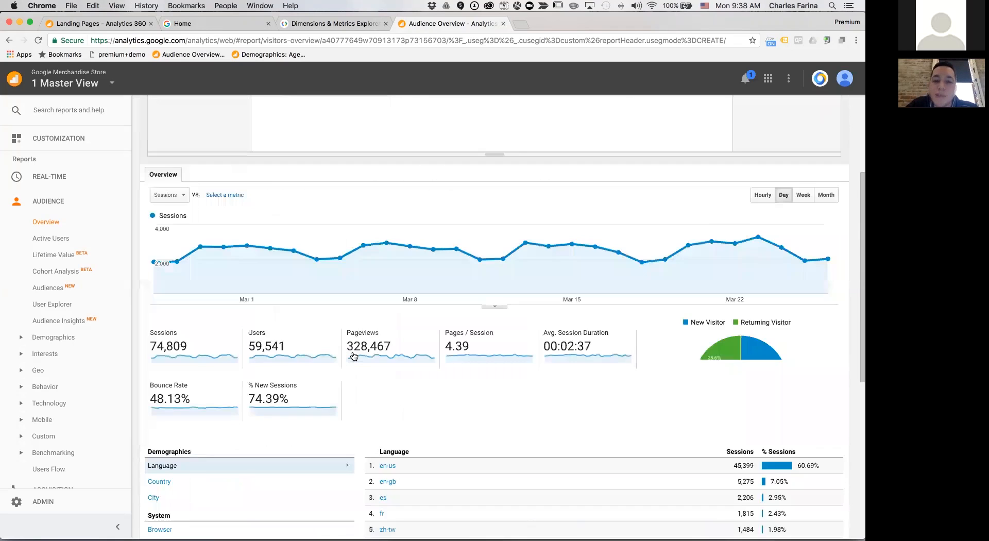
pyautogui.scroll(15, 354, 356)
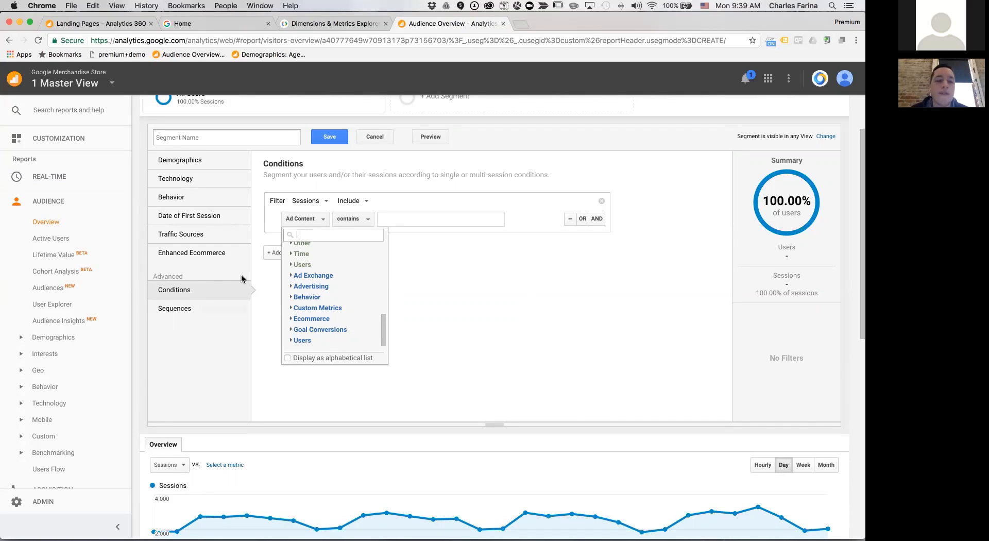
pyautogui.scroll(-2, 94, 304)
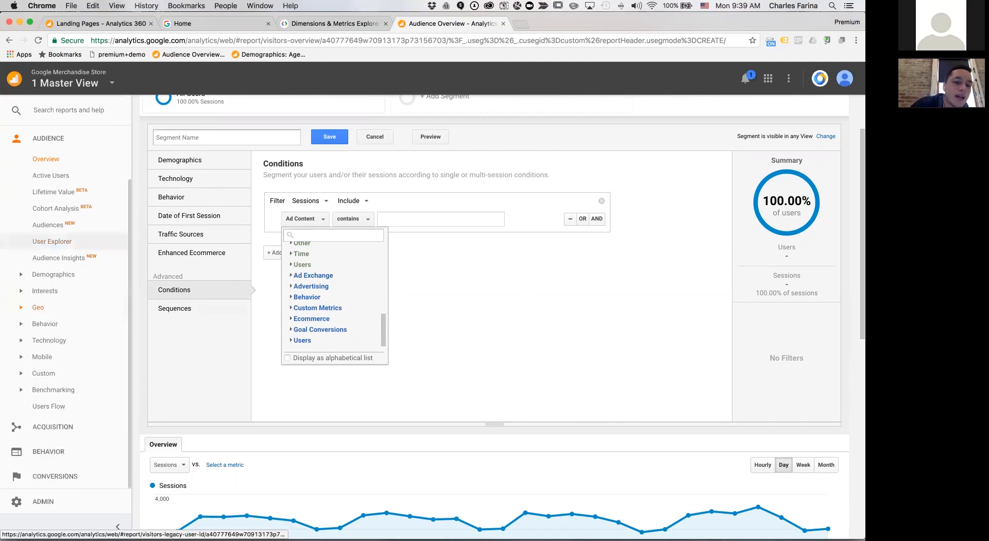
# - Open the All Pages report under the Behavior section's Site Content with the segment builder still open
pyautogui.click(49, 452)
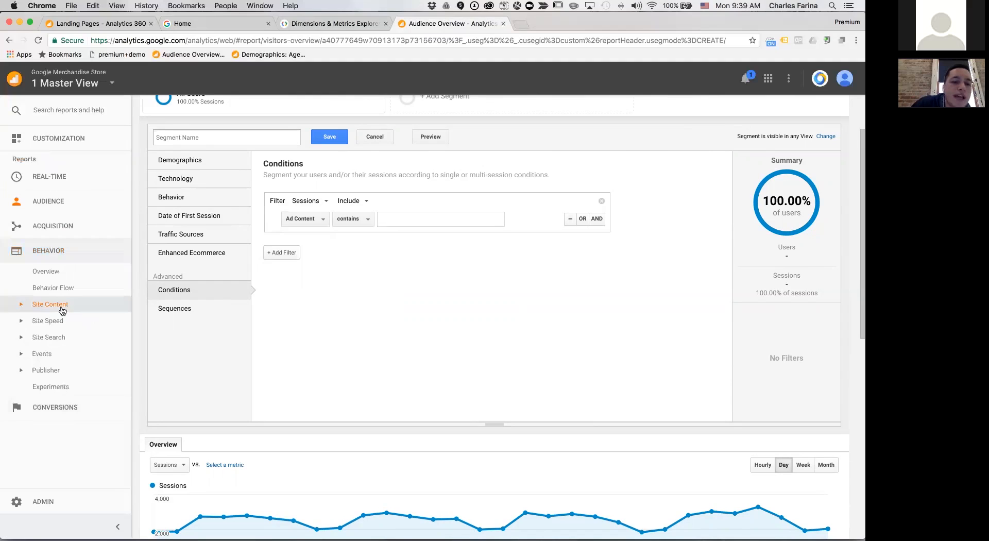
pyautogui.click(62, 307)
pyautogui.click(56, 322)
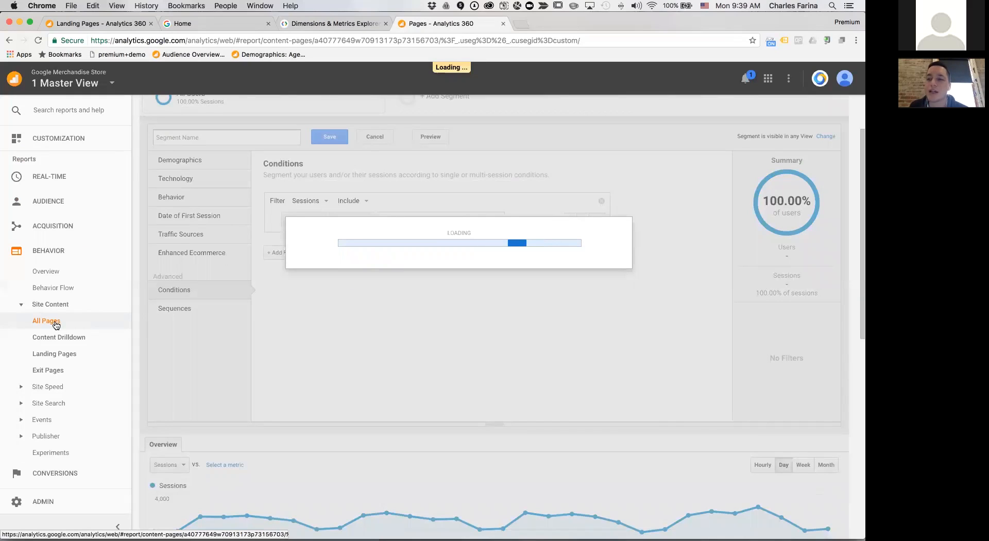
pyautogui.click(57, 325)
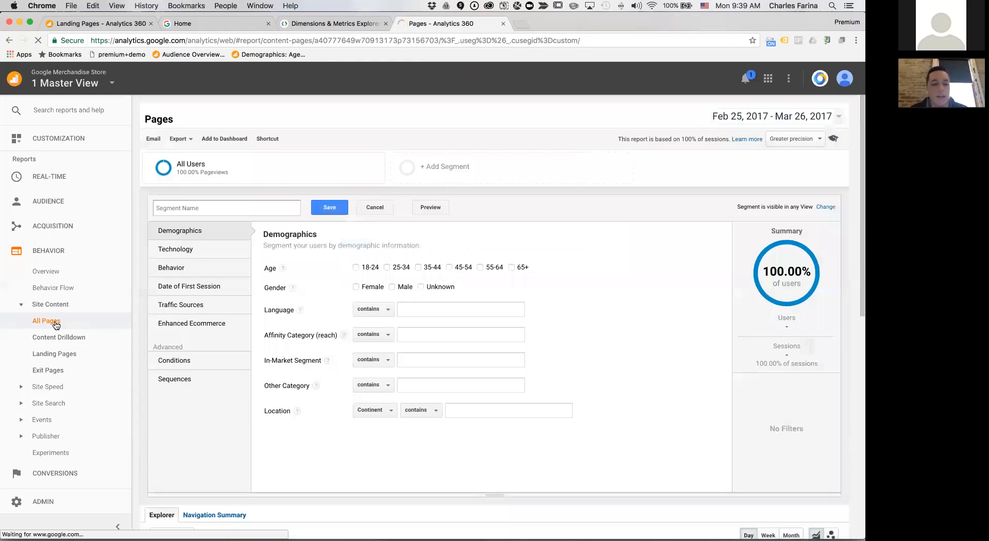
# - Examine the homepage row in the Pages table, including its pageviews and page value
pyautogui.scroll(-3, 272, 307)
pyautogui.scroll(-1, 272, 307)
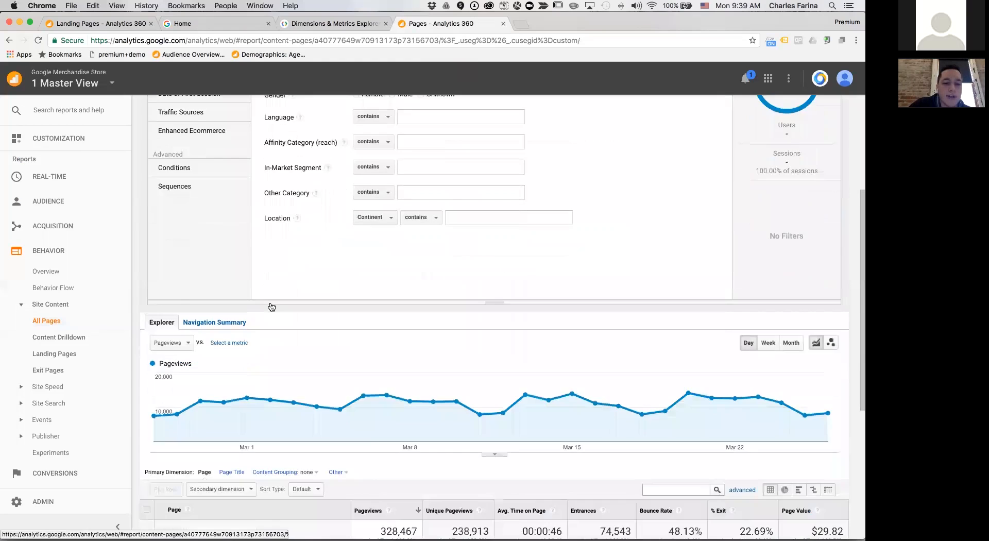
pyautogui.scroll(-5, 270, 307)
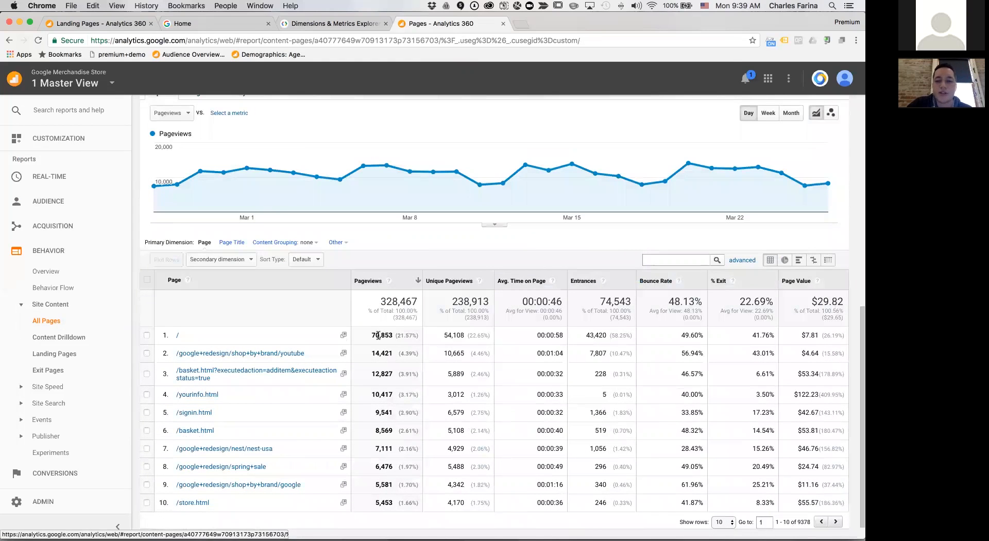
pyautogui.moveTo(801, 335); pyautogui.dragTo(853, 336)
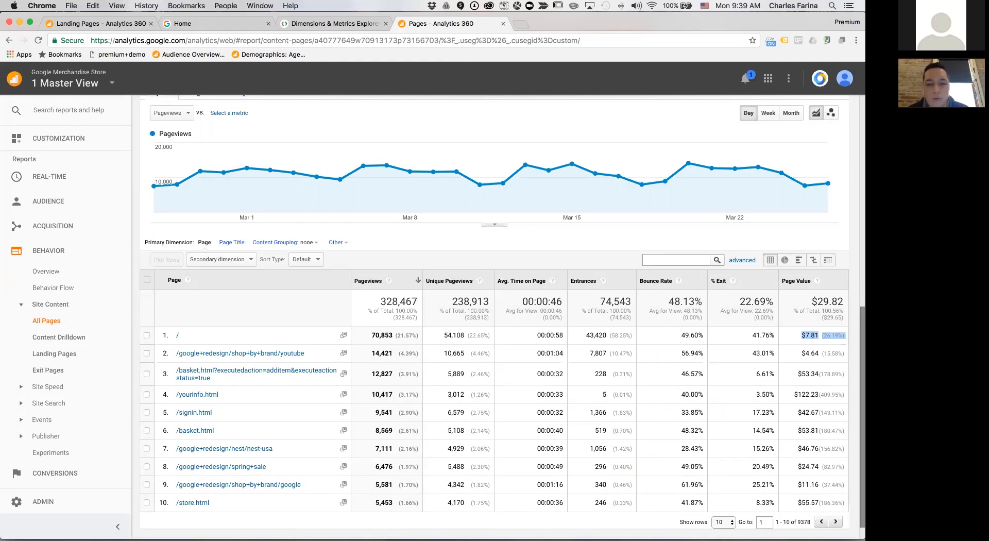
pyautogui.scroll(5, 512, 341)
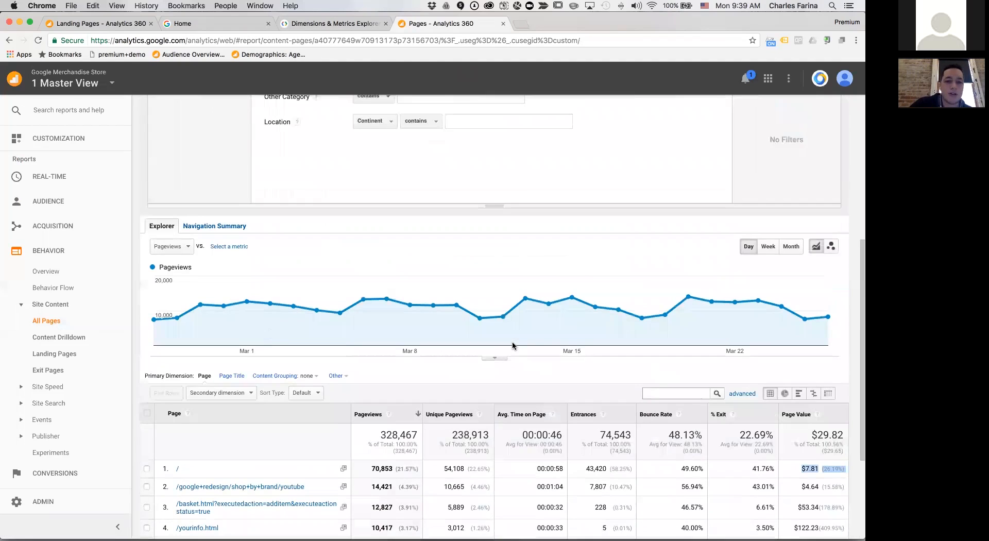
pyautogui.scroll(4, 512, 341)
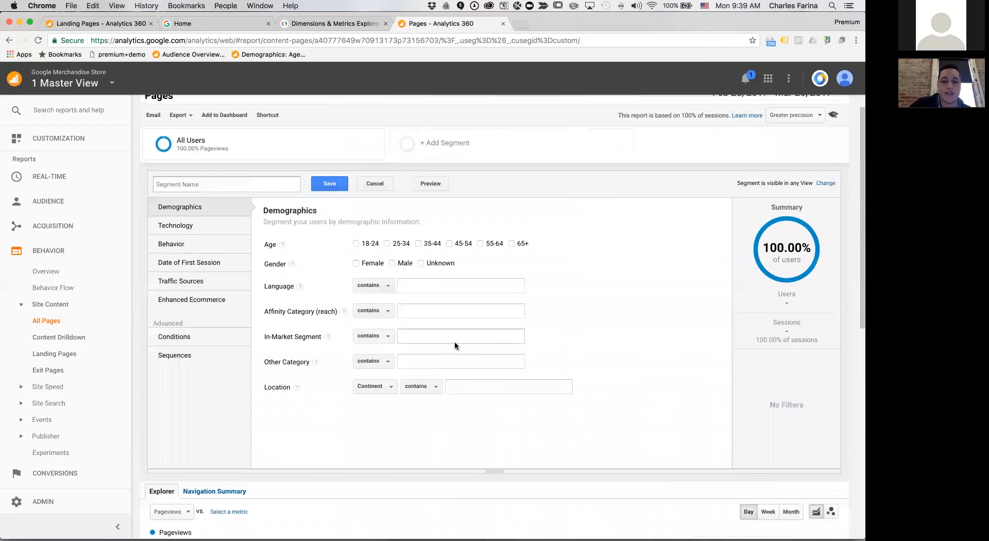
pyautogui.scroll(-2, 455, 341)
pyautogui.scroll(-2, 455, 342)
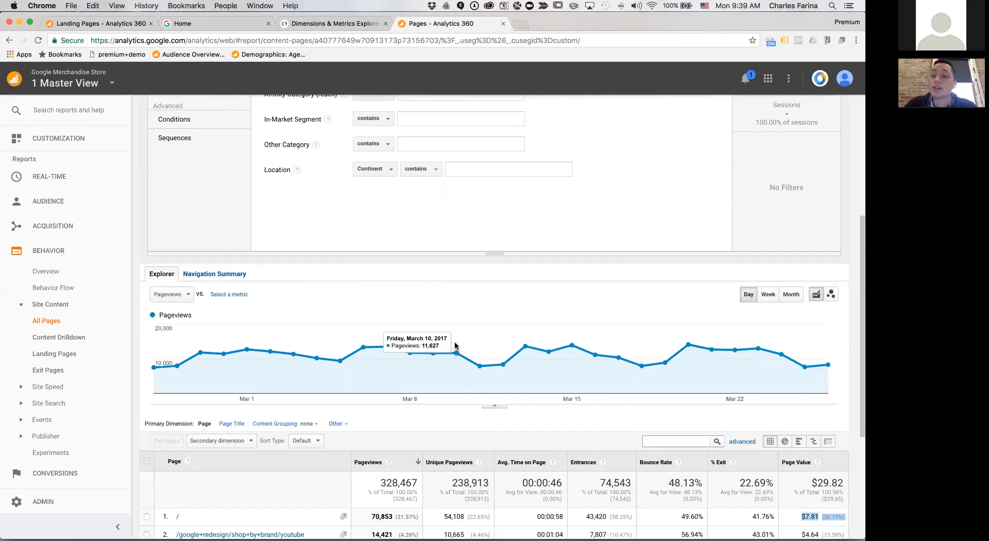
pyautogui.scroll(5, 196, 314)
# - Switch the new segment to advanced Conditions and name it "Homepage - Sessions"
pyautogui.click(196, 310)
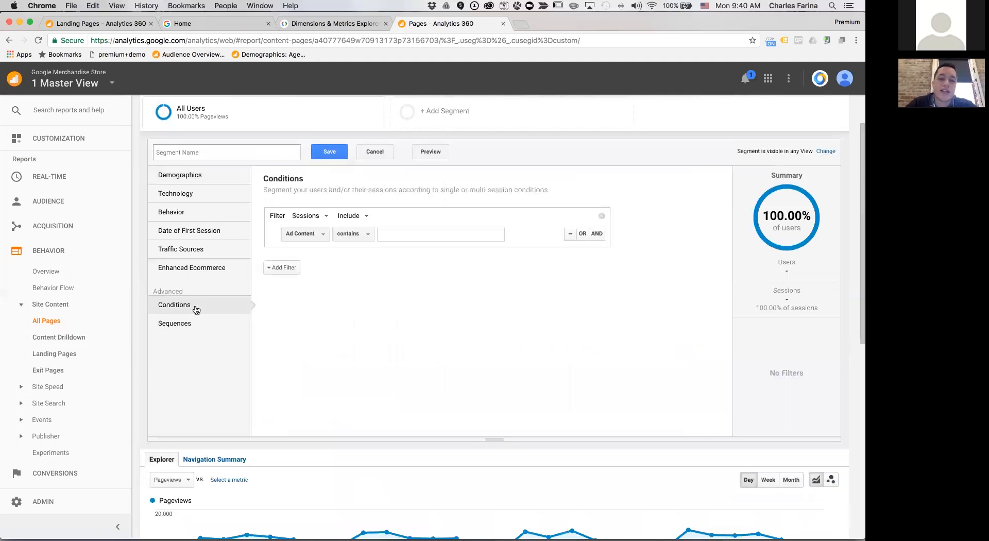
pyautogui.click(238, 153)
pyautogui.write('Homepage - Vu')
pyautogui.press('BackSpace')
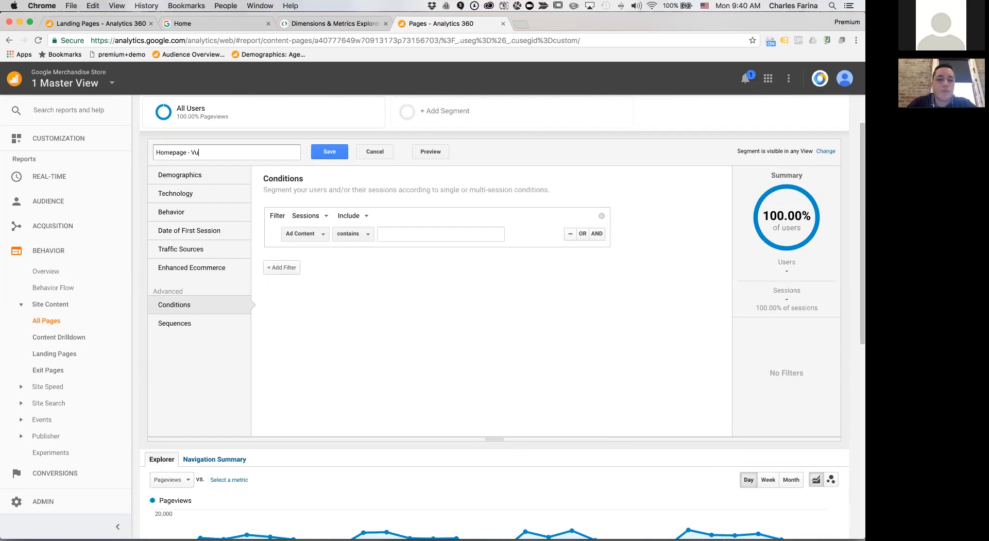
pyautogui.write('isits')
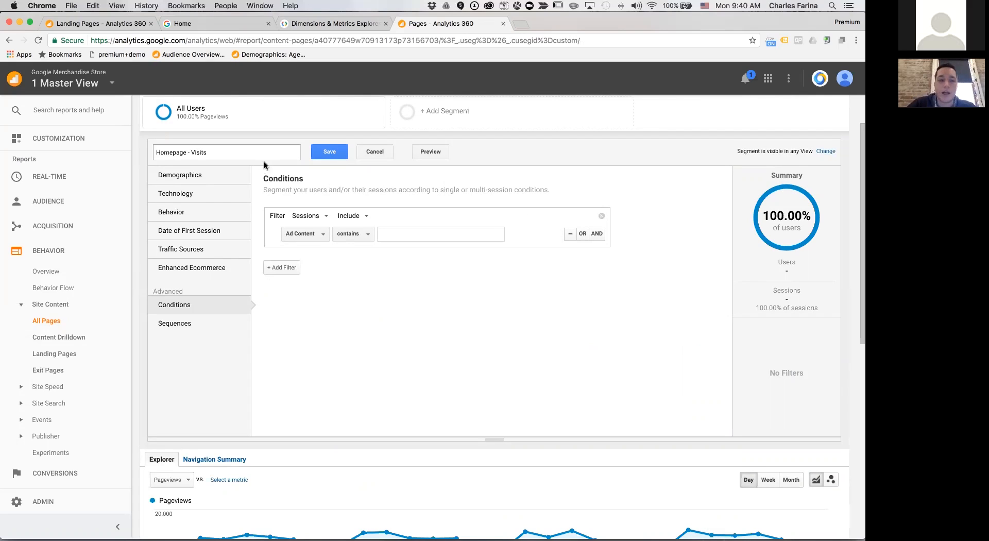
pyautogui.doubleClick(223, 155)
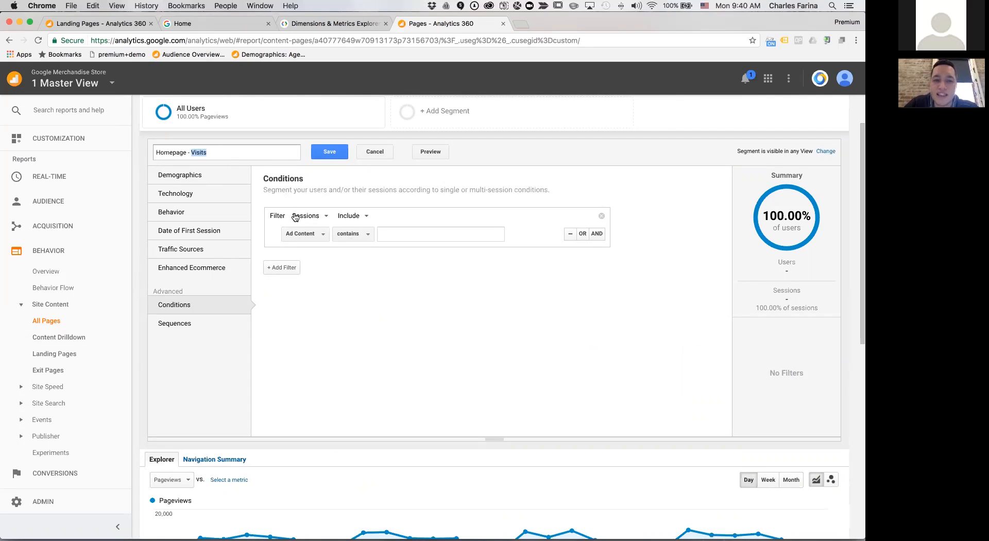
pyautogui.write('Sessions')
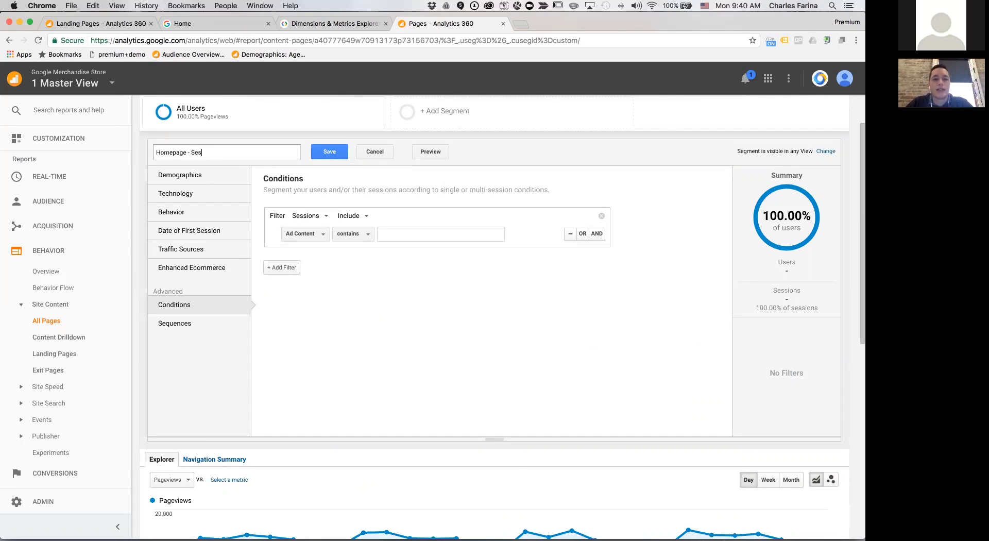
# - Define the session filter to include sessions where Page exactly matches "/"
pyautogui.click(310, 238)
pyautogui.write('page')
pyautogui.scroll(-6, 348, 277)
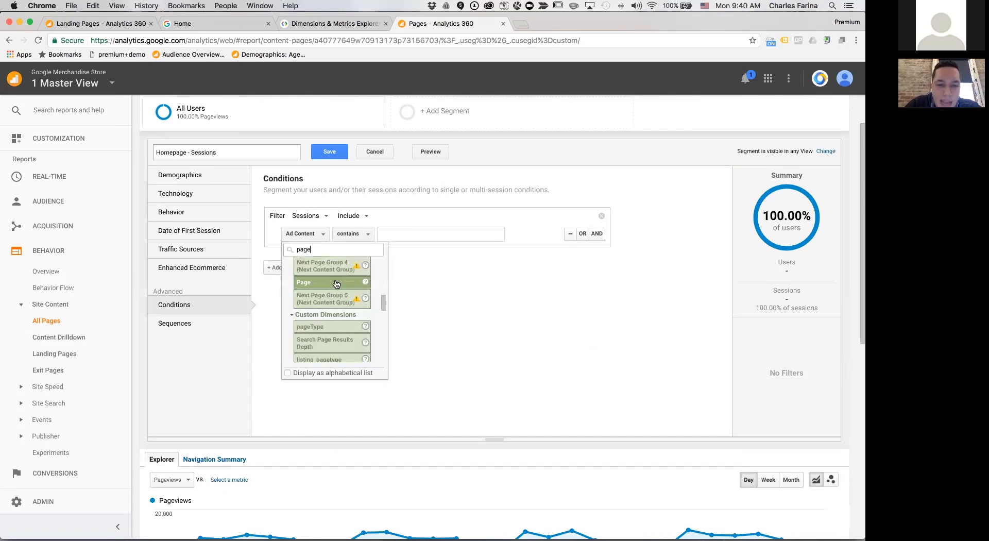
pyautogui.click(336, 283)
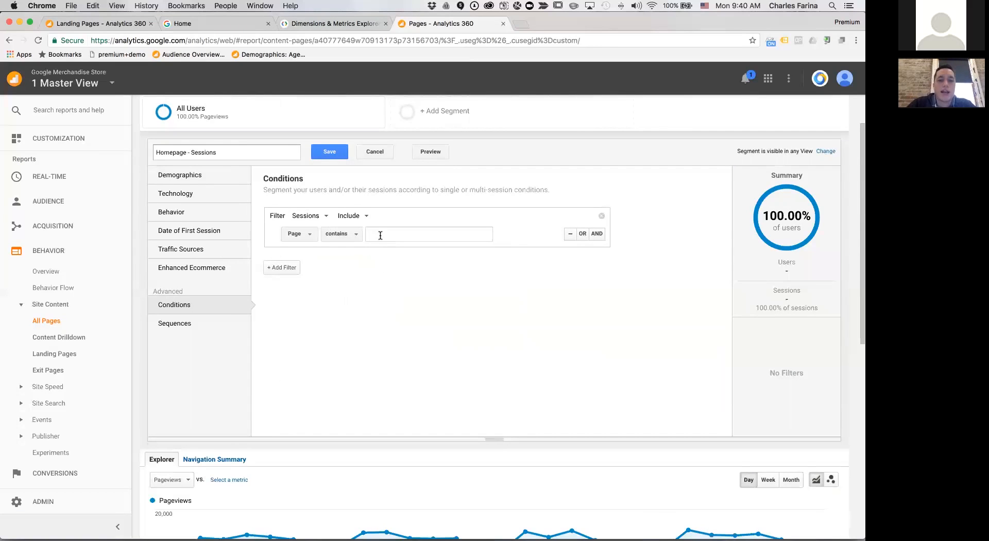
pyautogui.click(380, 235)
pyautogui.write('/')
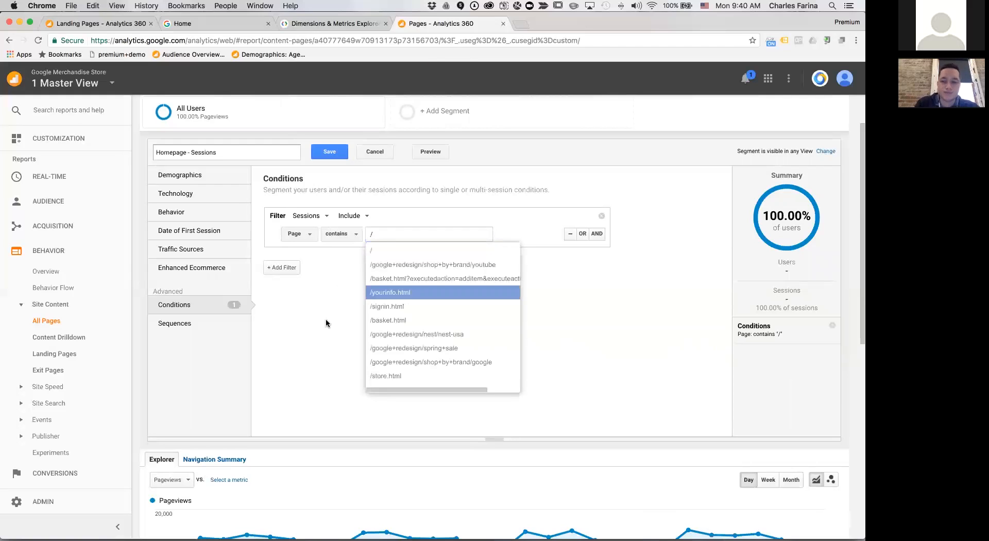
pyautogui.click(326, 320)
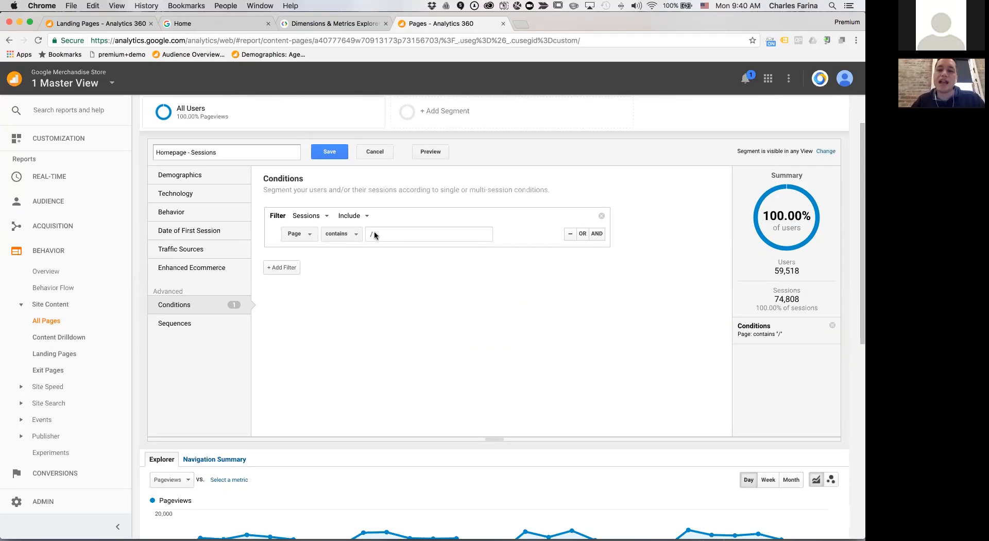
pyautogui.click(355, 235)
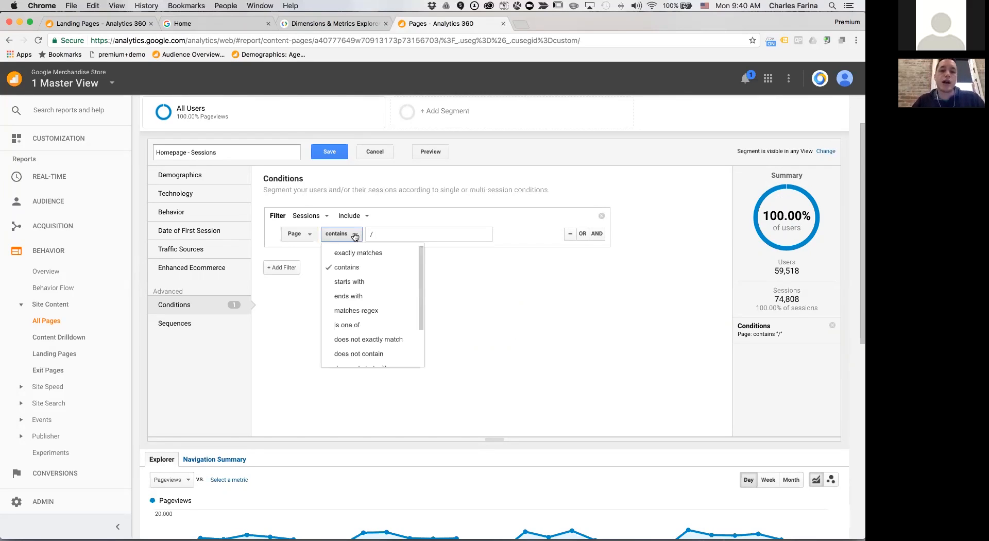
pyautogui.click(355, 252)
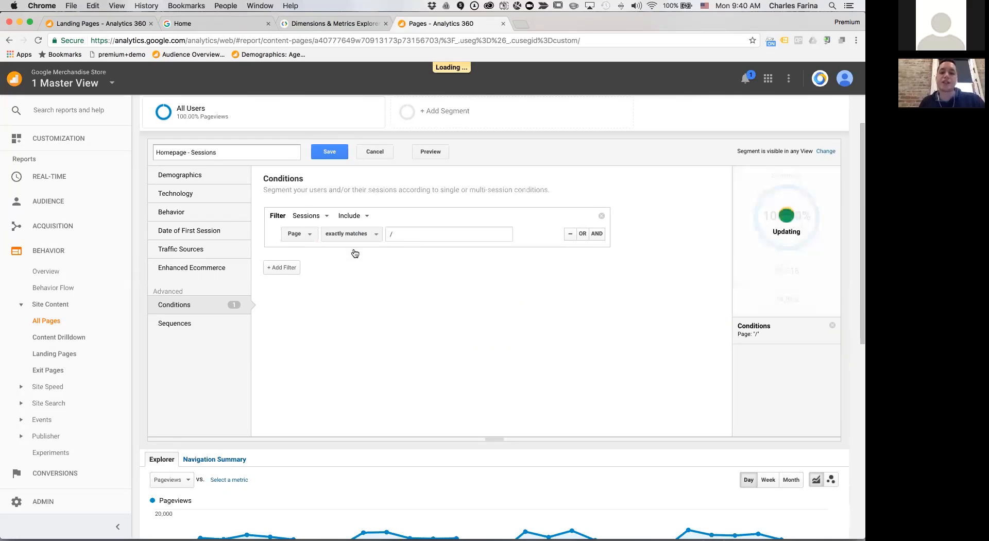
# - Save the Homepage - Sessions segment and review the Pages report with it applied
pyautogui.click(339, 156)
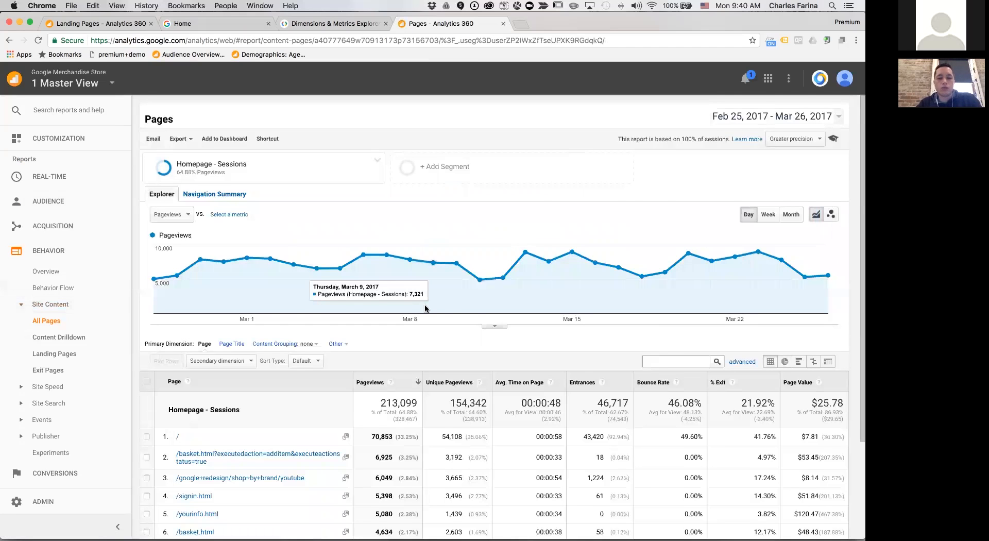
pyautogui.scroll(-5, 426, 308)
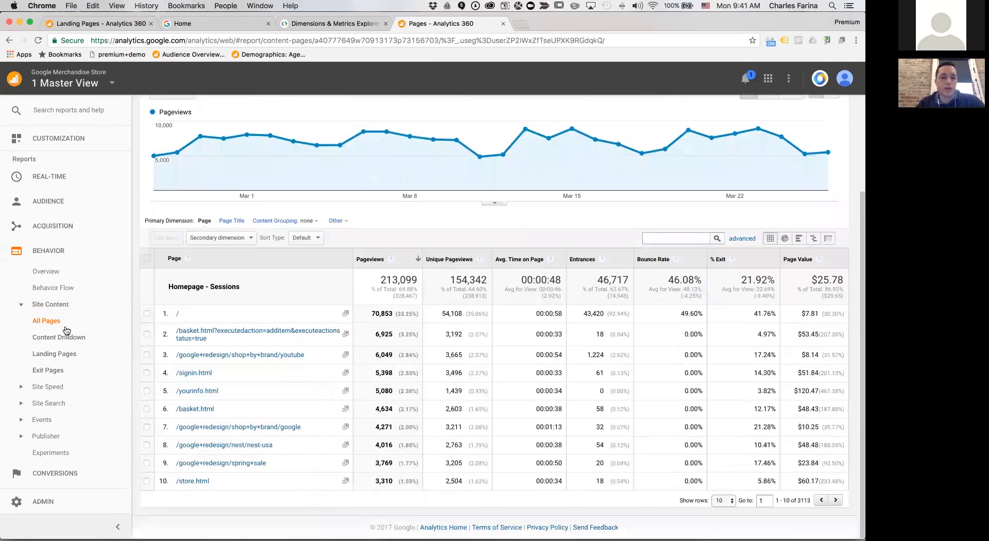
pyautogui.scroll(5, 163, 155)
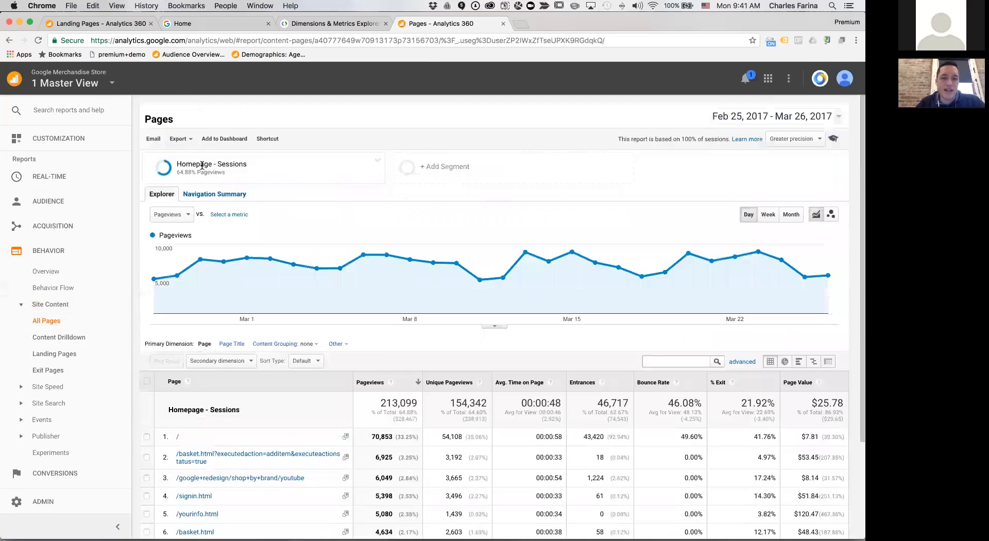
# - Examine the page rows and summary metrics in the Pages table for the Homepage - Sessions segment
pyautogui.scroll(-2, 216, 247)
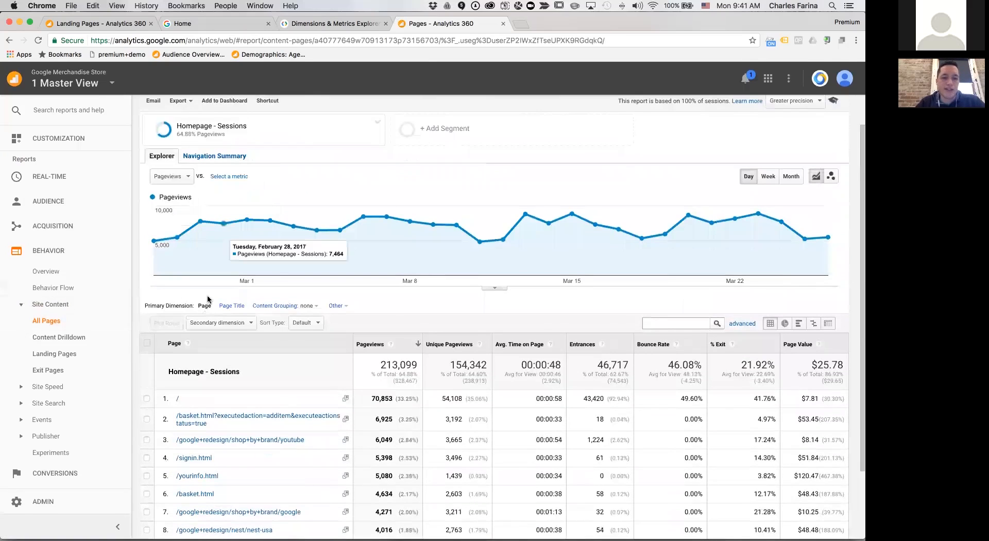
pyautogui.scroll(-3, 208, 298)
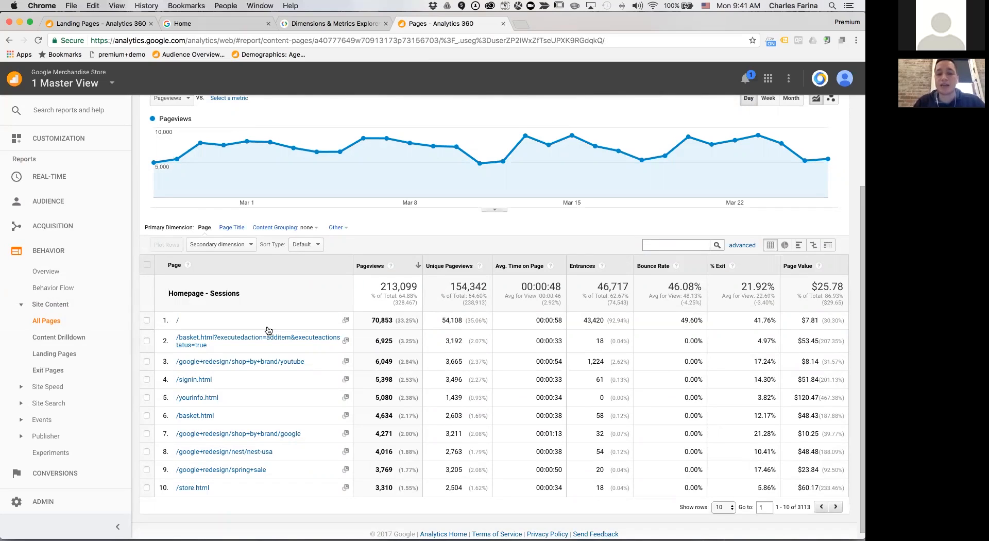
pyautogui.click(676, 243)
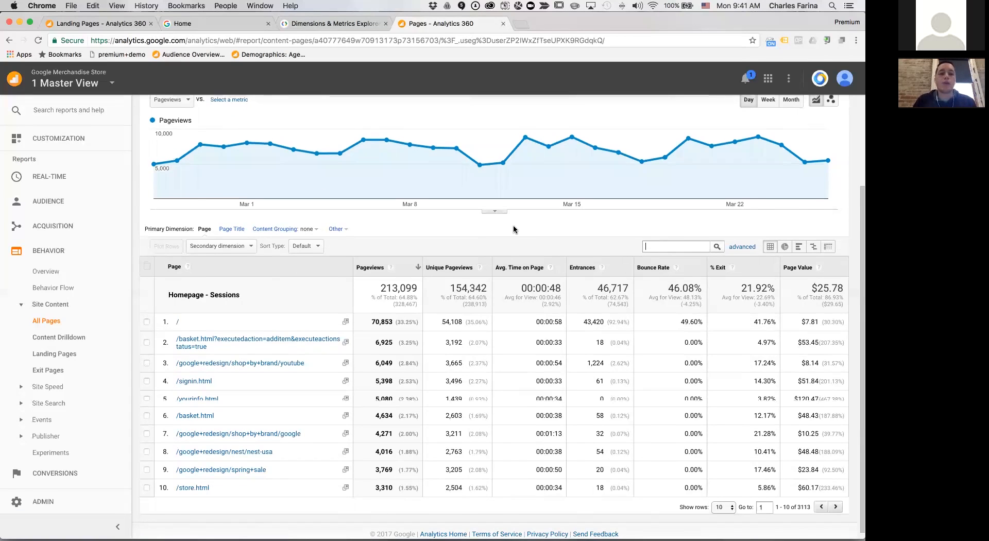
pyautogui.scroll(5, 513, 225)
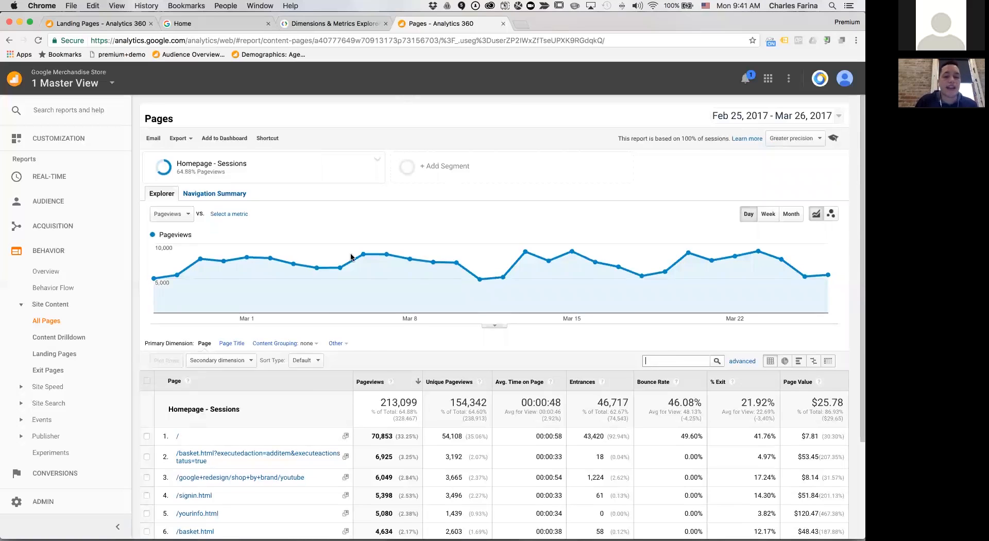
pyautogui.scroll(-3, 411, 371)
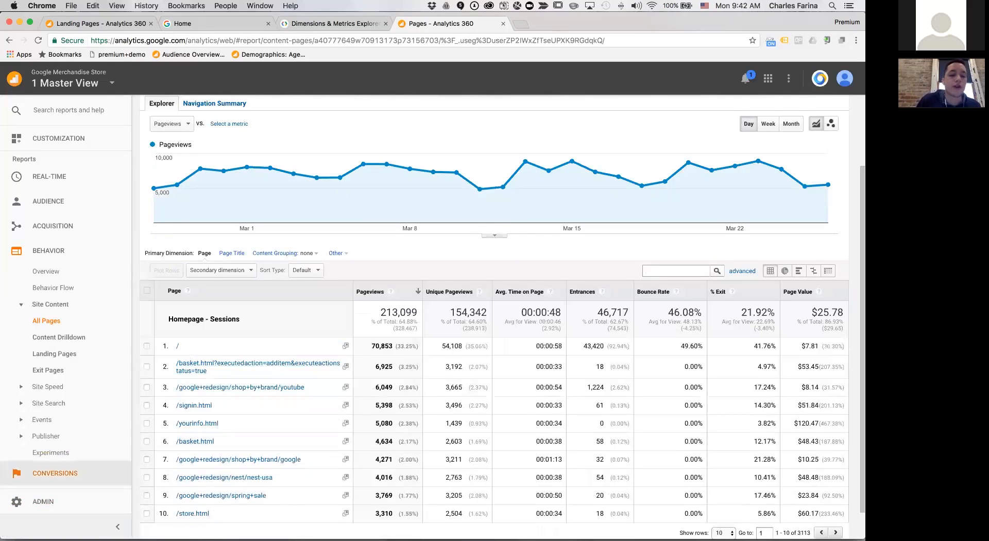
# - Open the Ecommerce Overview report and highlight the revenue for the Homepage - Sessions segment
pyautogui.click(55, 473)
pyautogui.click(50, 313)
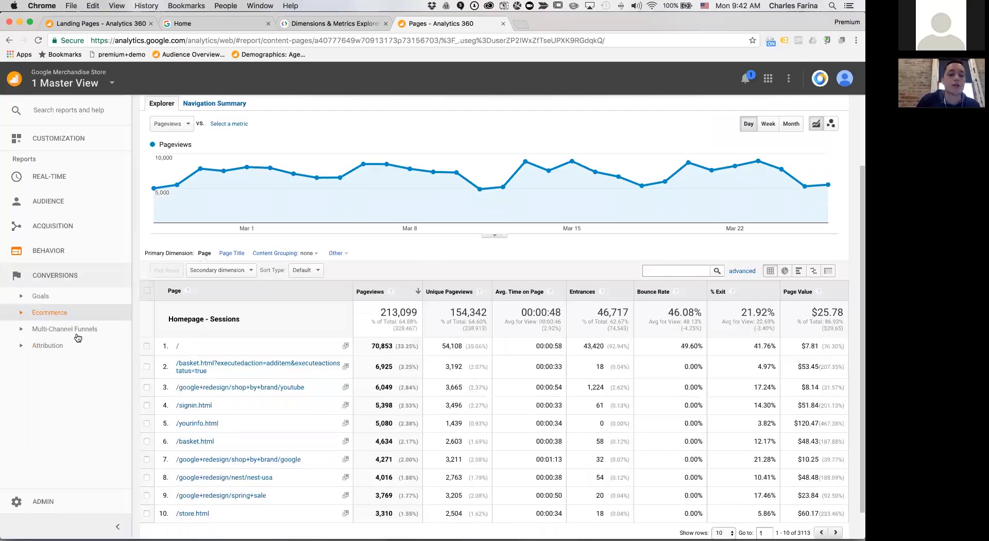
pyautogui.click(46, 330)
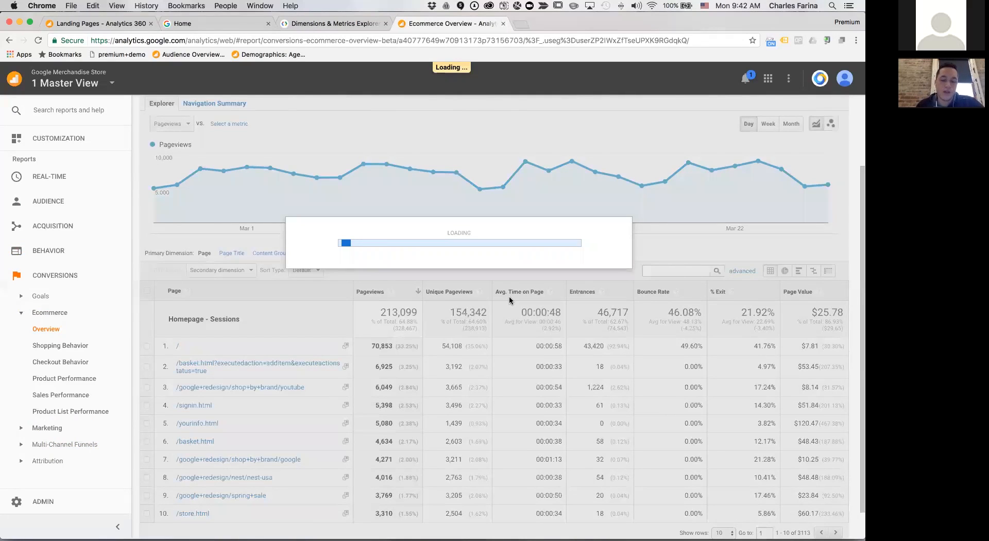
pyautogui.scroll(-1, 508, 311)
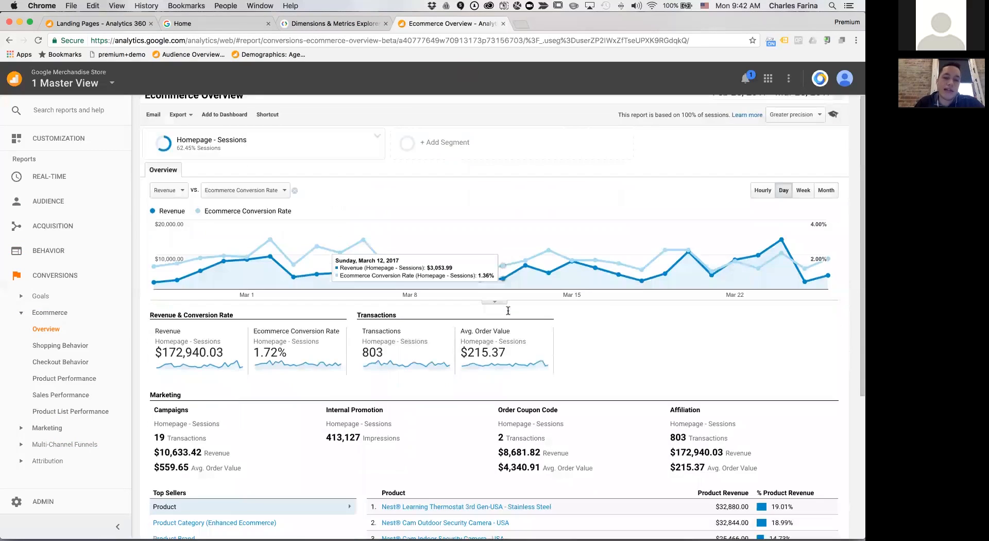
pyautogui.tripleClick(188, 353)
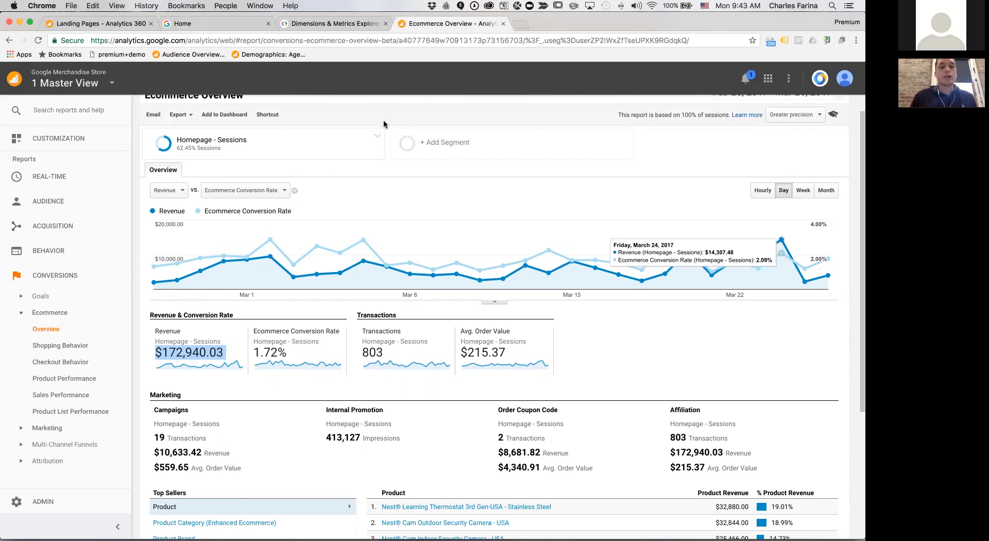
# - Copy the Homepage - Sessions segment and name the copy "Homepage - Users"
pyautogui.click(377, 137)
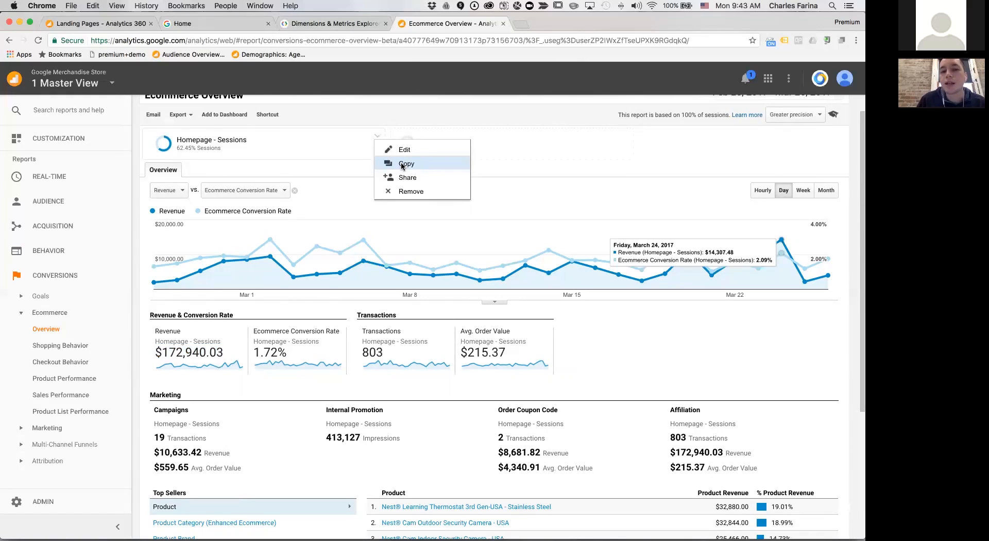
pyautogui.click(402, 164)
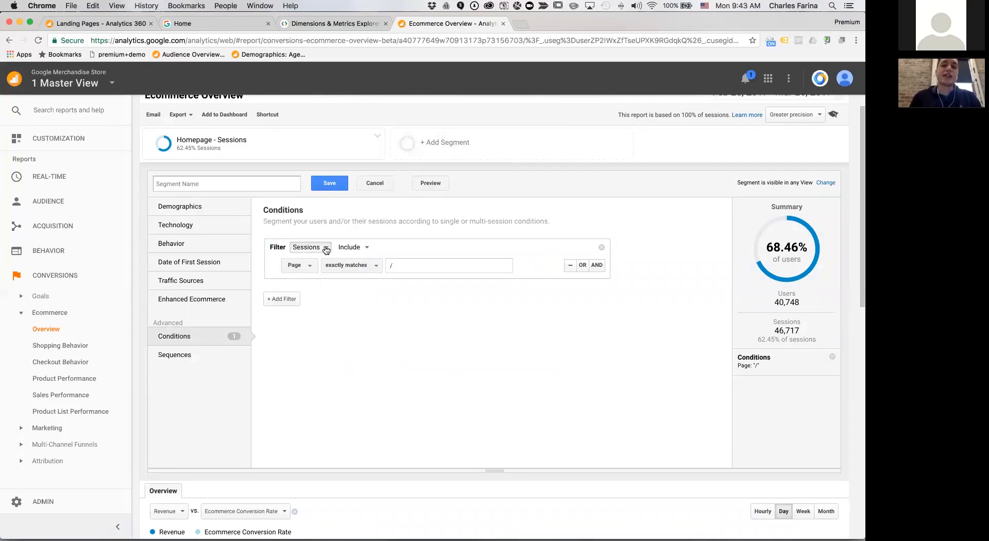
pyautogui.click(268, 179)
pyautogui.write('Homepage - Users')
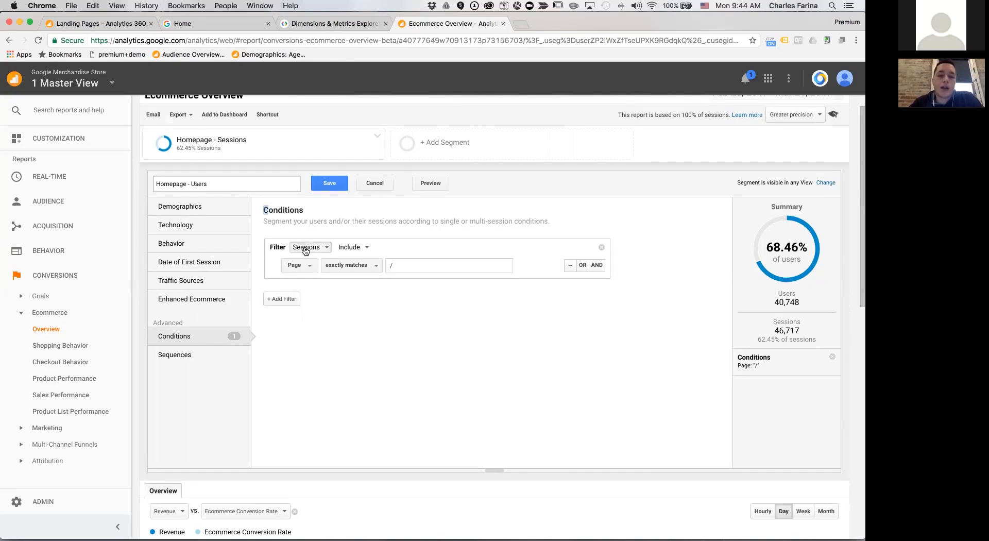
# - Change the copied segment's filter scope to Users and save the segment
pyautogui.click(309, 248)
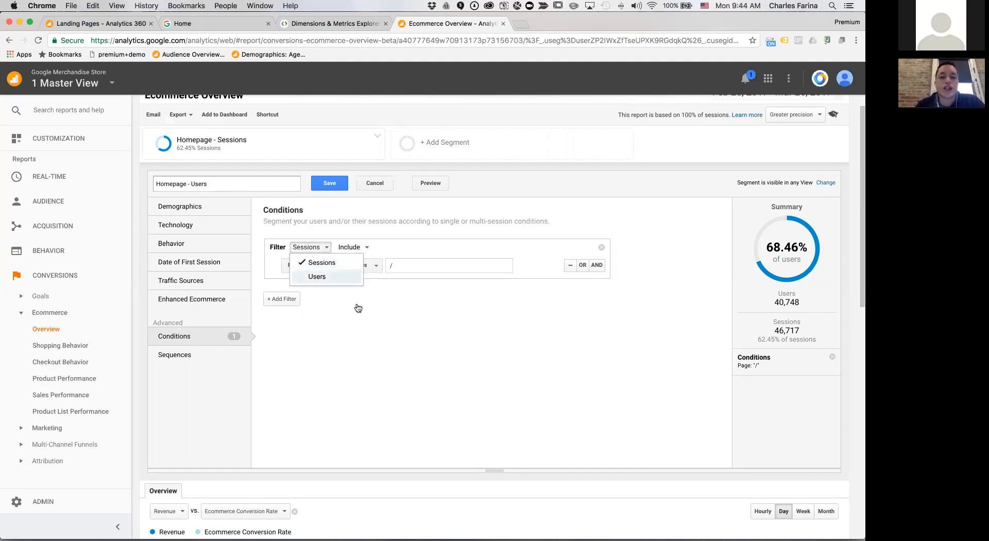
pyautogui.press('Return')
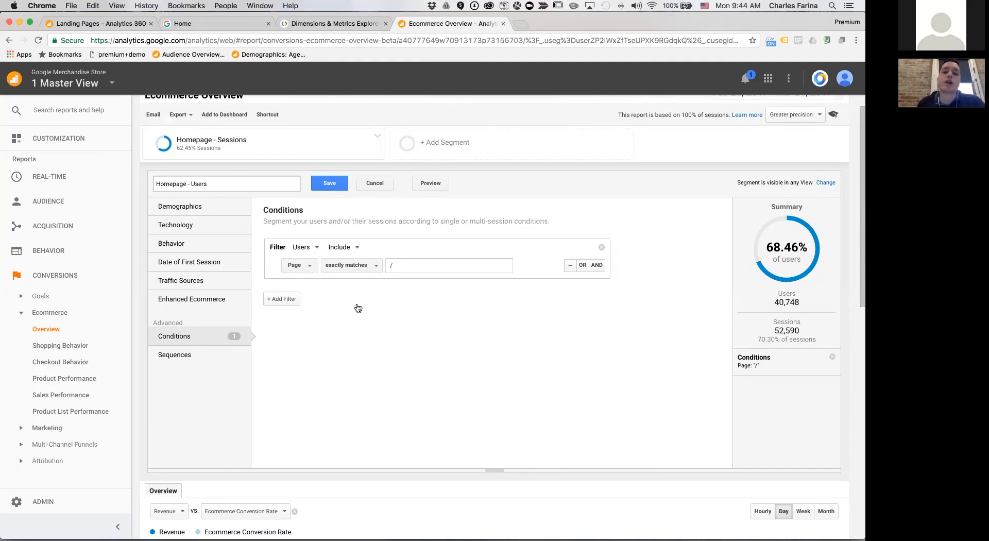
pyautogui.click(319, 182)
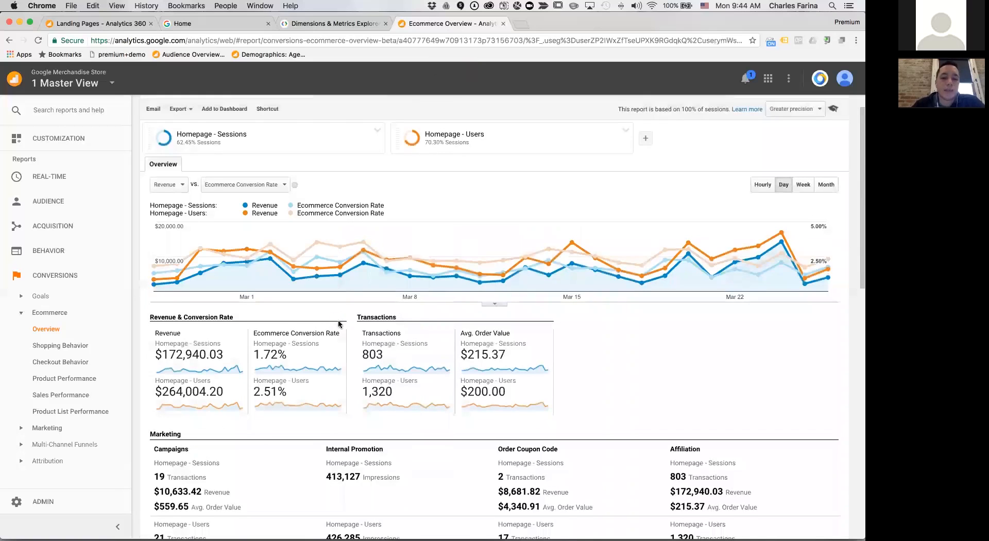
# - Compare the revenue of the Homepage - Sessions and Homepage - Users segments in the Ecommerce Overview
pyautogui.tripleClick(196, 388)
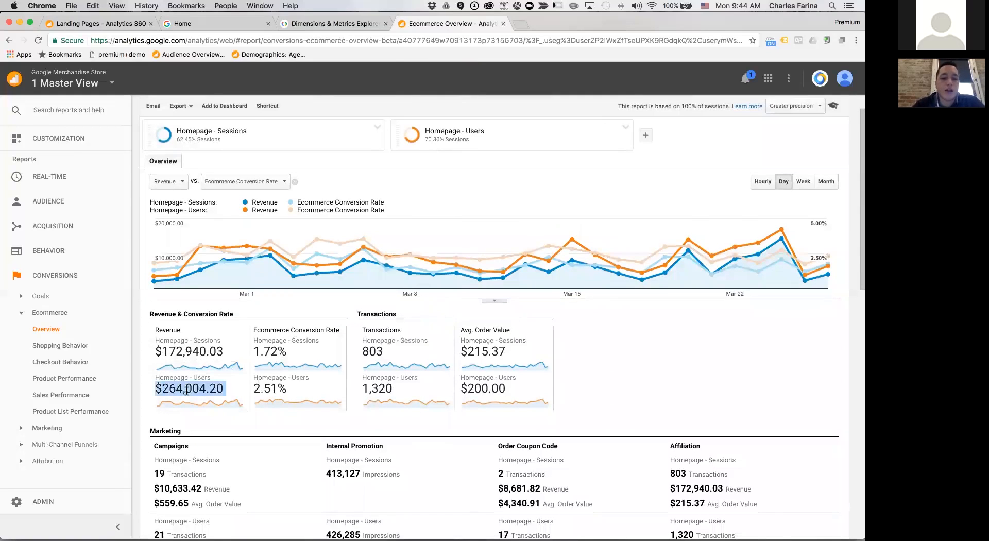
pyautogui.tripleClick(204, 346)
pyautogui.tripleClick(201, 388)
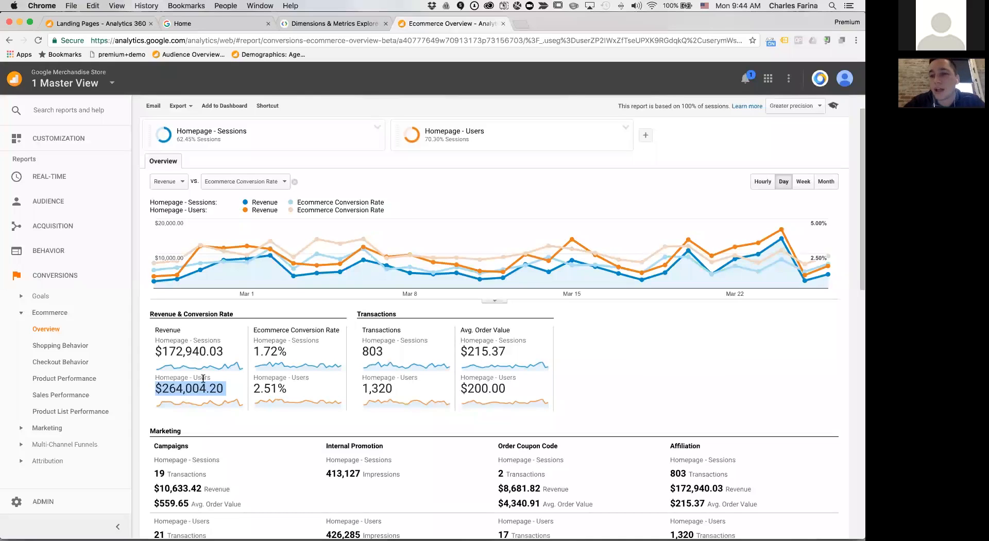
# - Open the Homepage - Users segment for editing
pyautogui.click(378, 128)
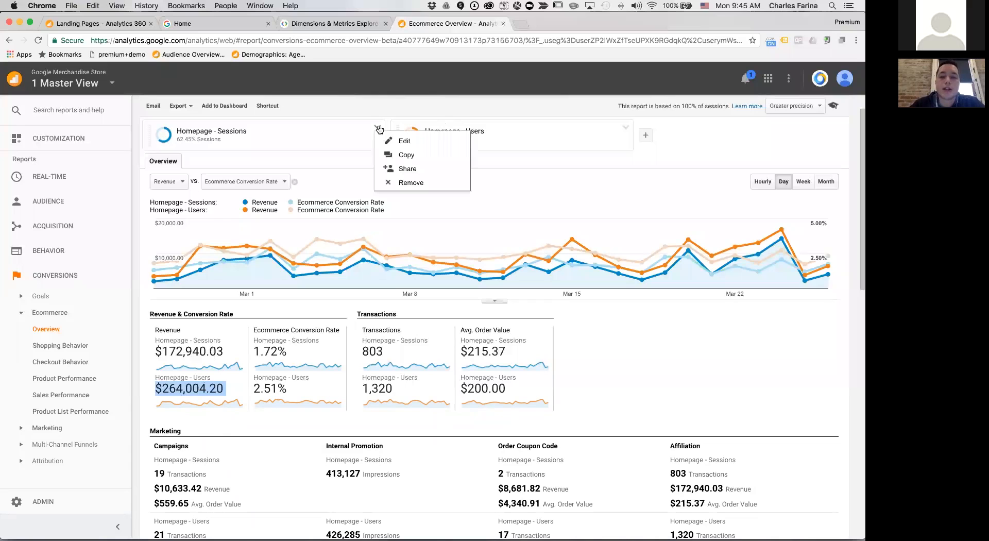
pyautogui.click(627, 127)
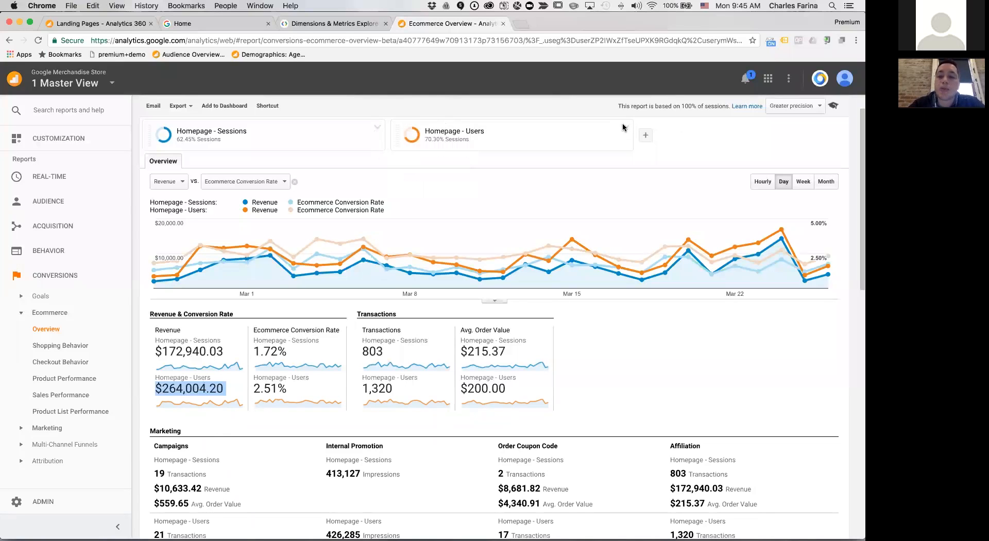
pyautogui.click(626, 125)
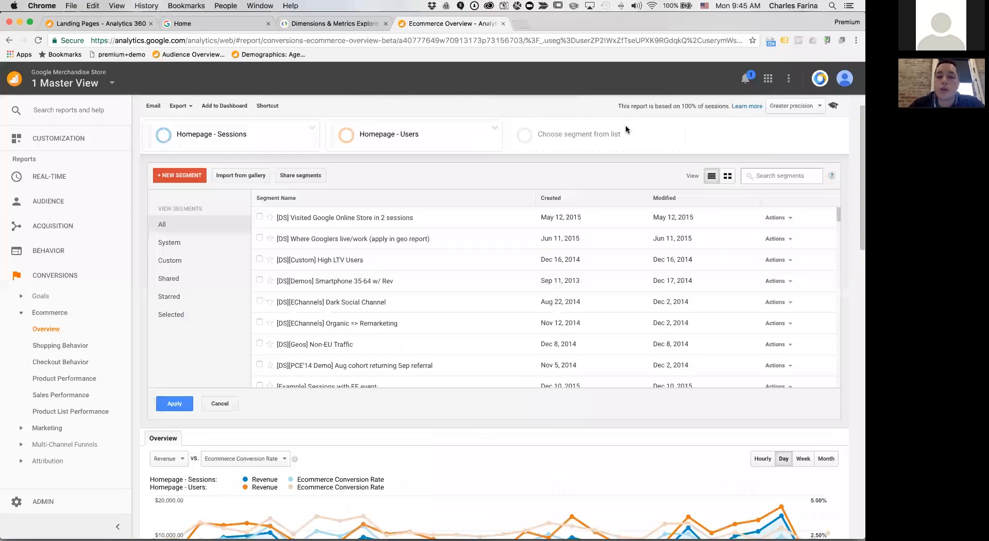
pyautogui.click(496, 128)
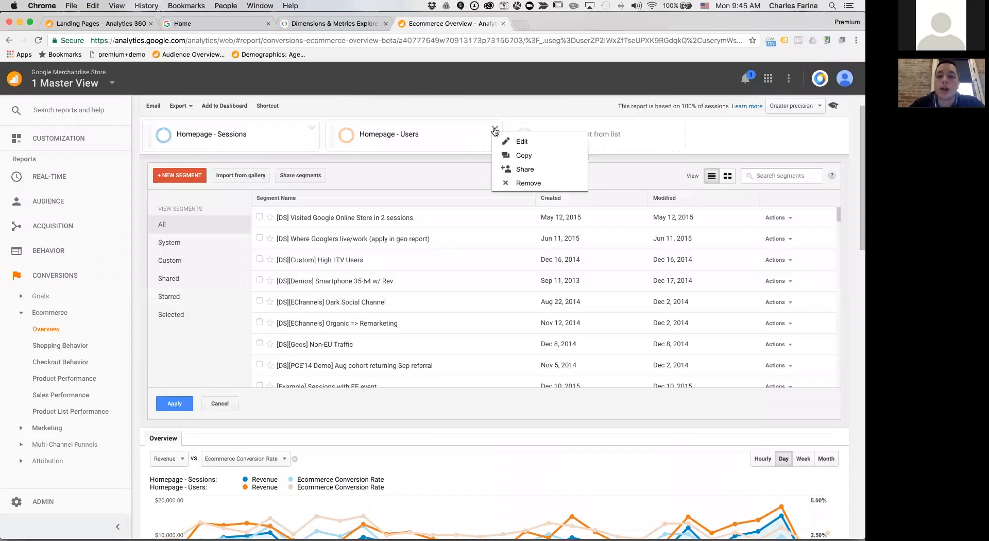
pyautogui.click(533, 139)
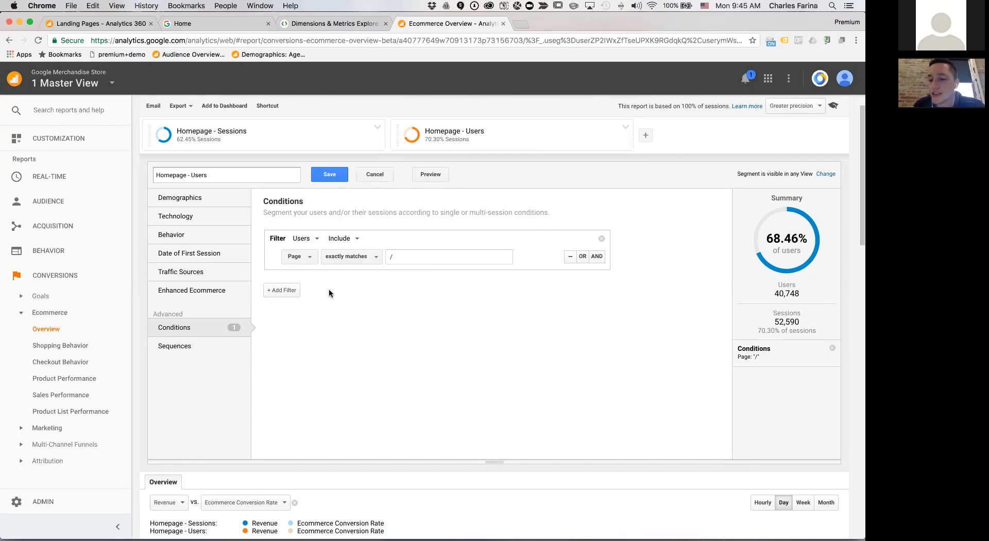
pyautogui.moveTo(472, 145)
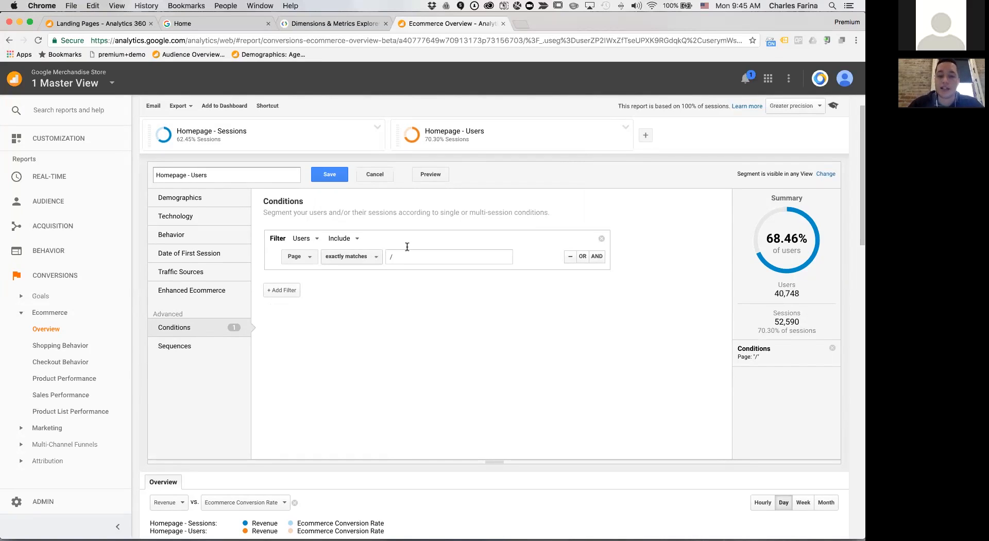
pyautogui.click(596, 256)
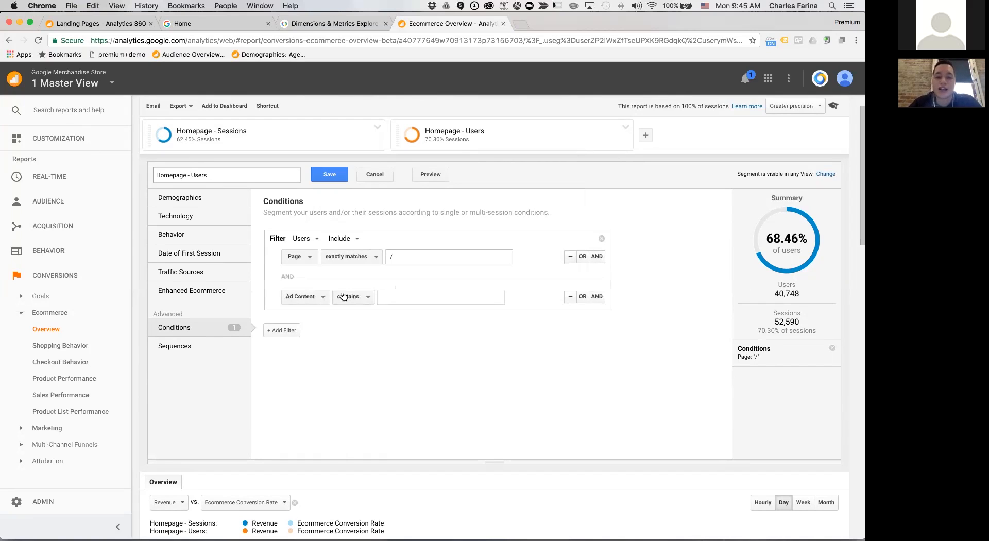
pyautogui.click(321, 296)
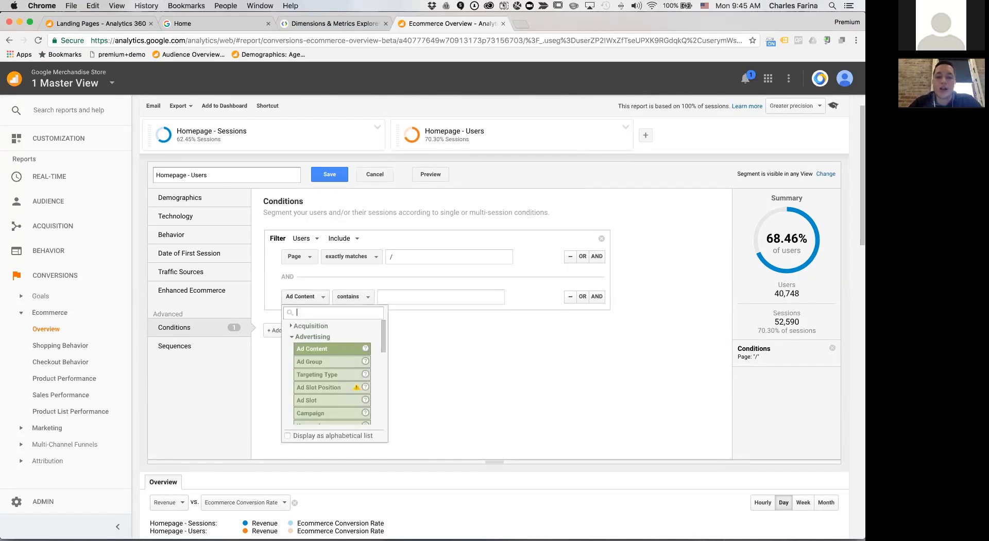
pyautogui.write('pag')
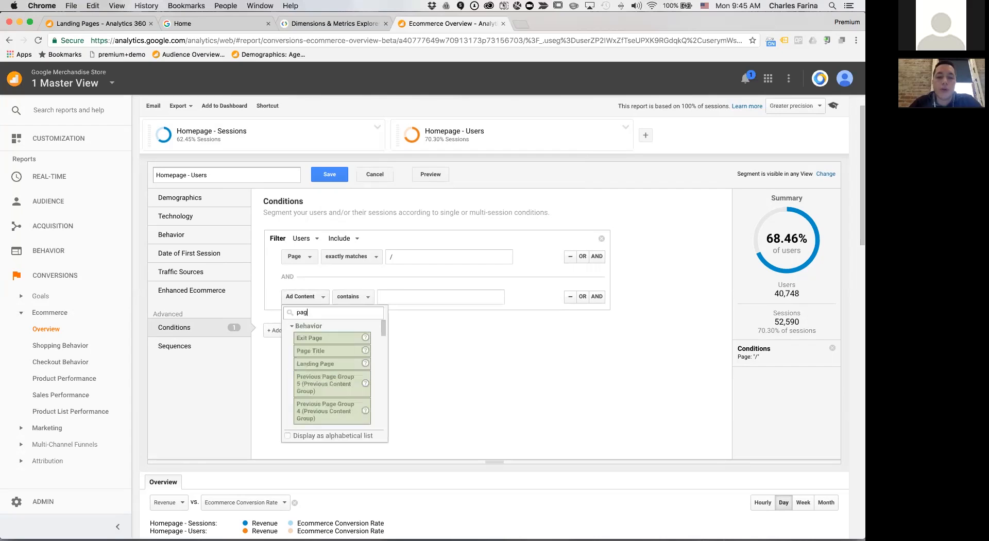
pyautogui.write('edep')
pyautogui.press('BackSpace')
pyautogui.press('BackSpace')
pyautogui.press('BackSpace')
pyautogui.press('BackSpace')
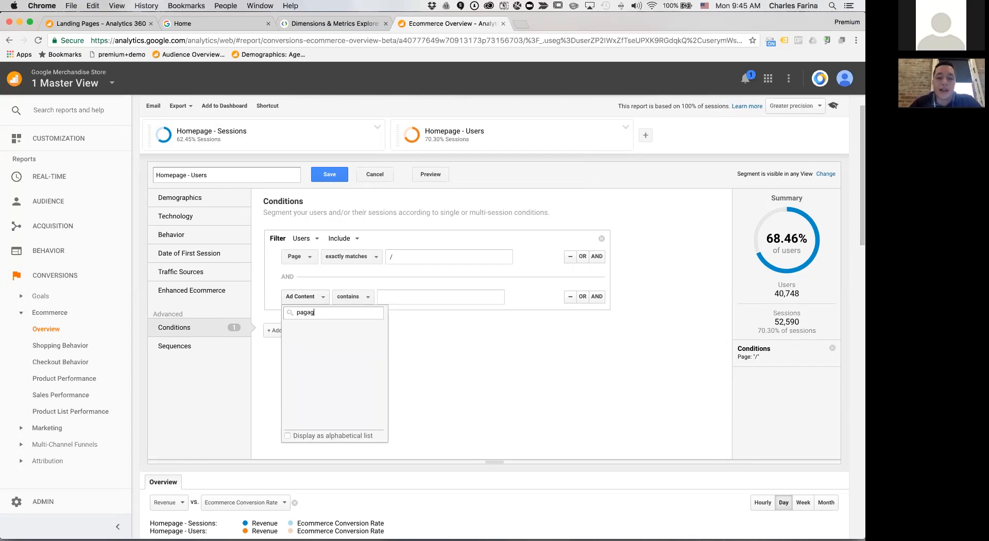
pyautogui.write('e')
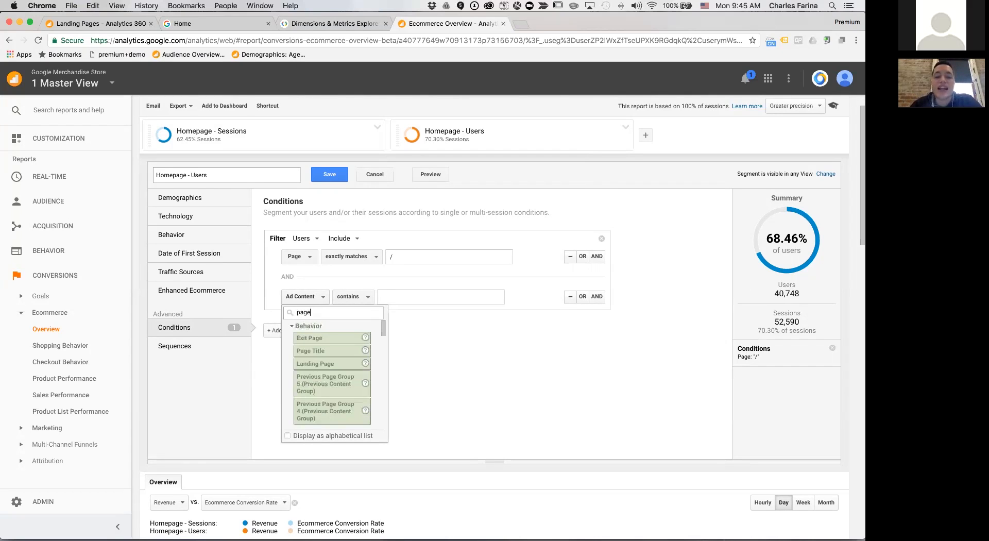
pyautogui.scroll(-5, 333, 394)
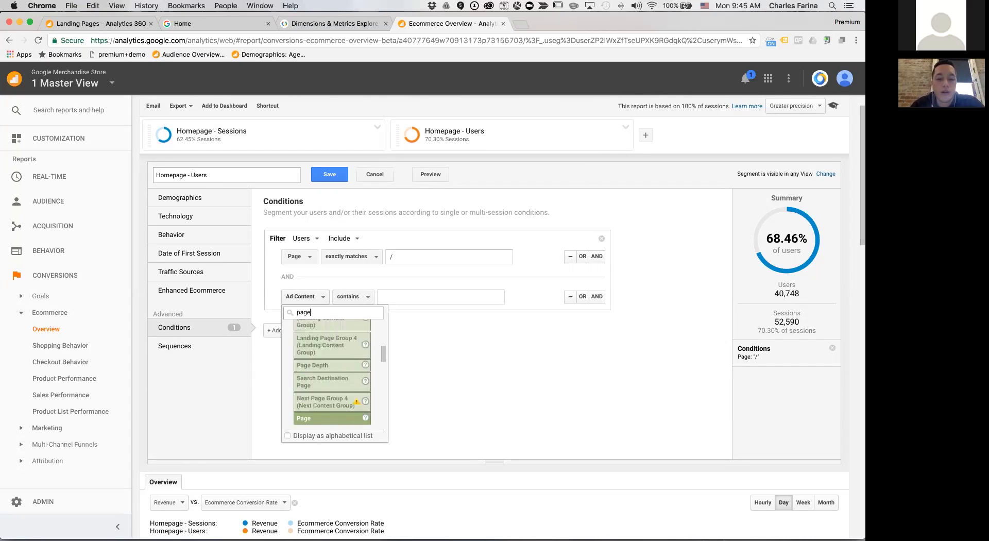
pyautogui.click(333, 397)
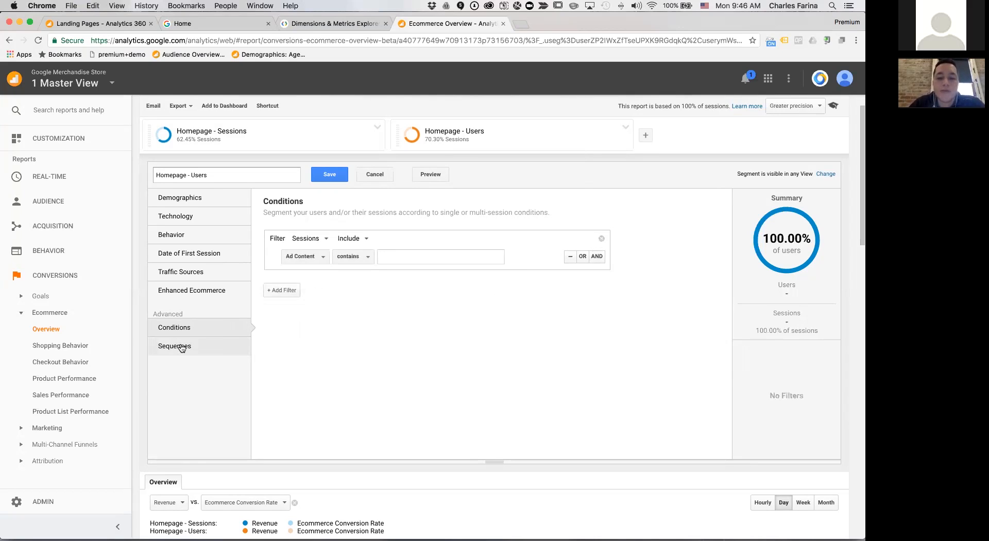
# - Switch the segment to Sequences and choose Page as the dimension for step 1
pyautogui.click(181, 347)
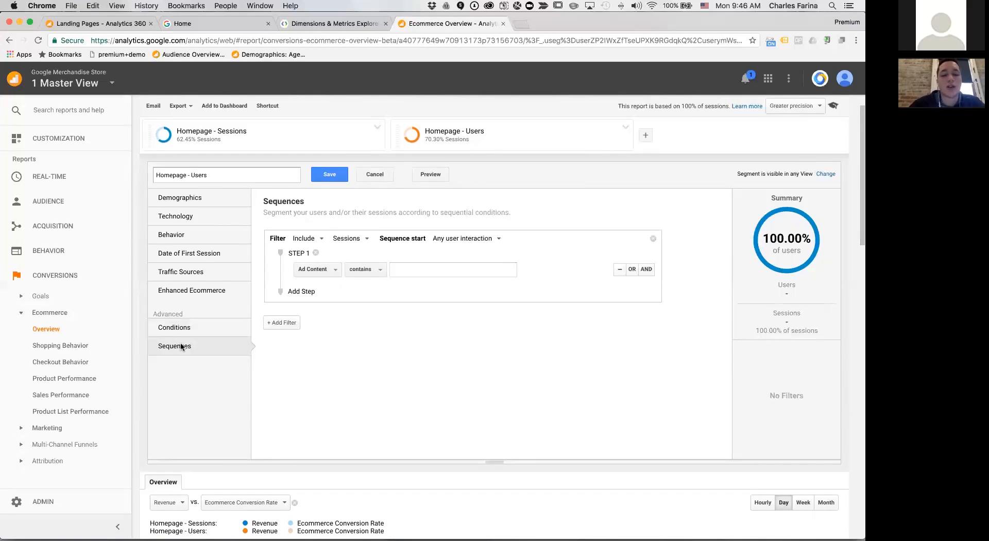
pyautogui.click(315, 277)
pyautogui.write('page')
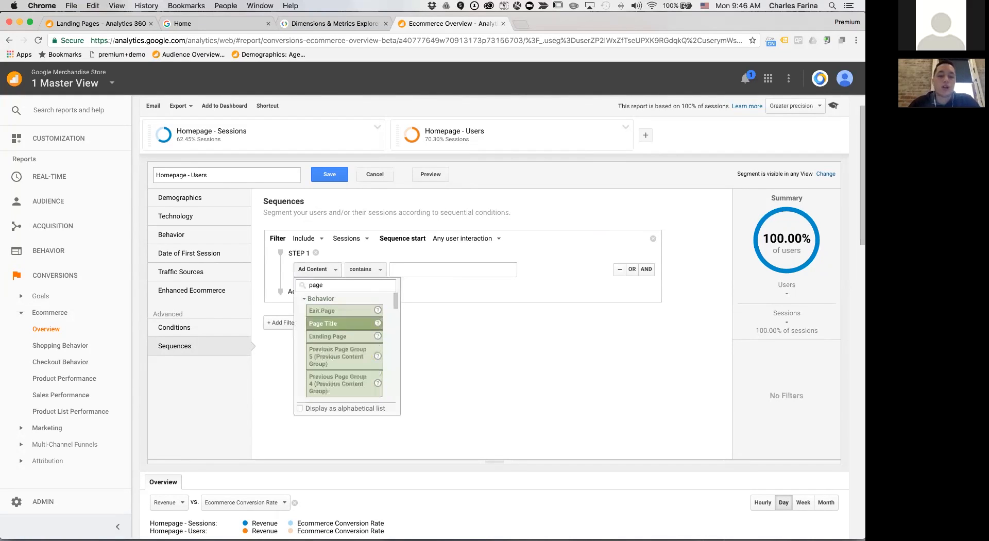
pyautogui.press('Down')
pyautogui.press('Down')
pyautogui.press('Down')
pyautogui.press('Down')
pyautogui.press('Down')
pyautogui.press('Down')
pyautogui.press('Down')
pyautogui.press('Down')
pyautogui.press('Down')
pyautogui.press('Down')
pyautogui.press('Down')
pyautogui.press('Down')
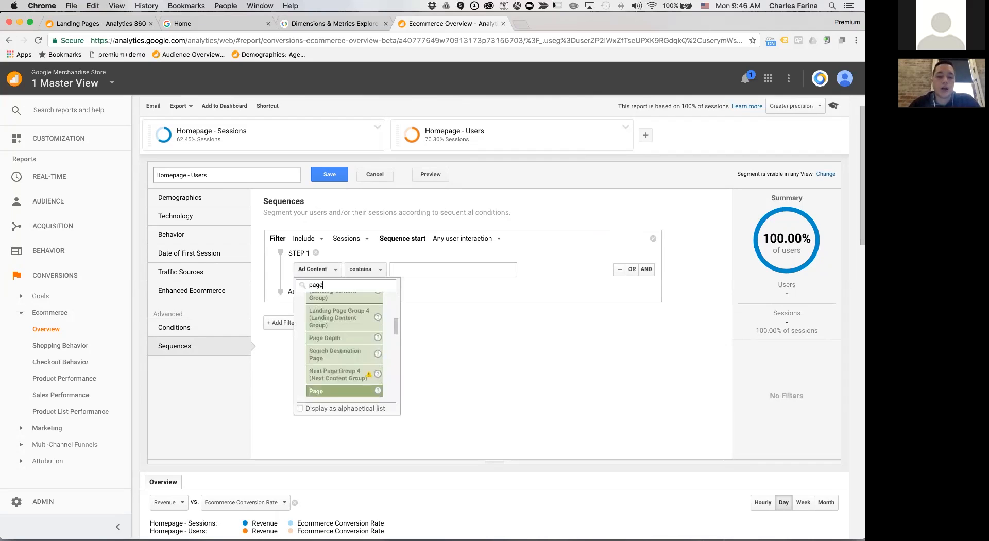
# - Define the sequence's first step as Page exactly matches "/"
pyautogui.press('Return')
pyautogui.write('/')
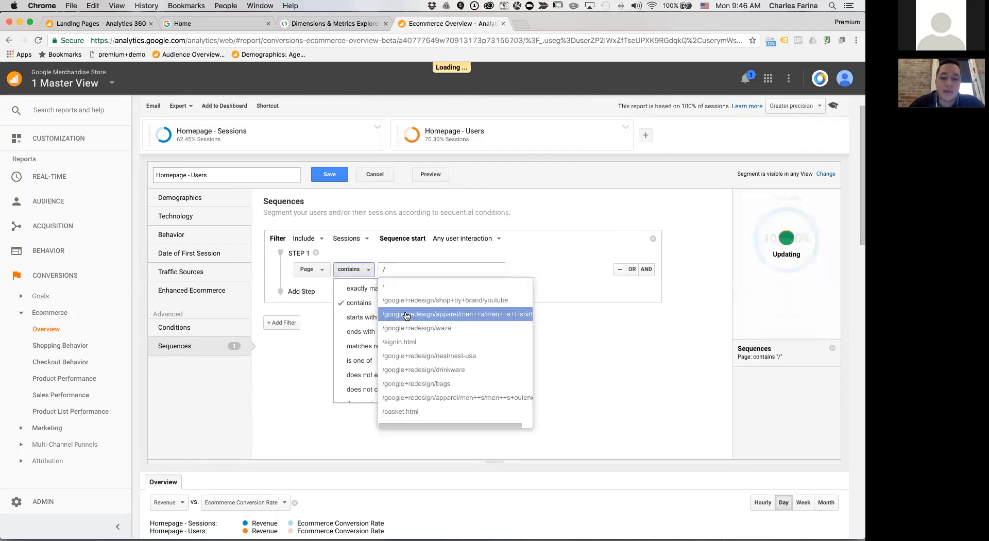
pyautogui.click(360, 289)
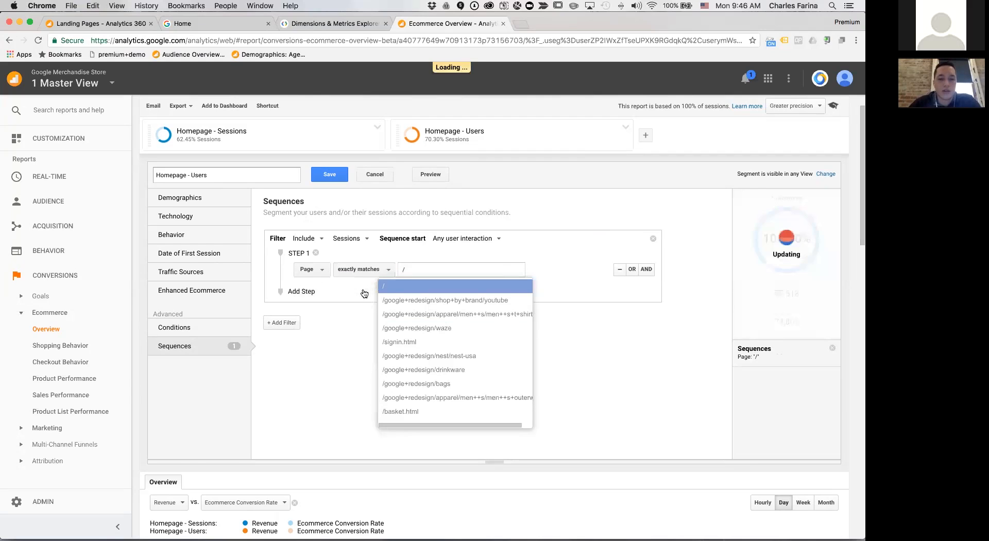
pyautogui.click(362, 270)
pyautogui.click(360, 269)
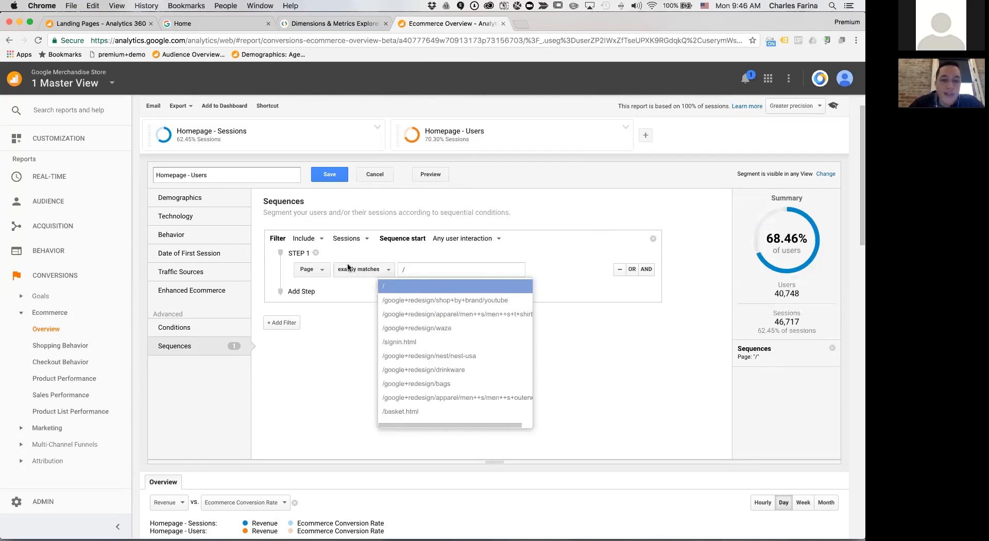
# - Add a second step to the sequence that uses the Transactions metric
pyautogui.click(315, 293)
pyautogui.click(306, 328)
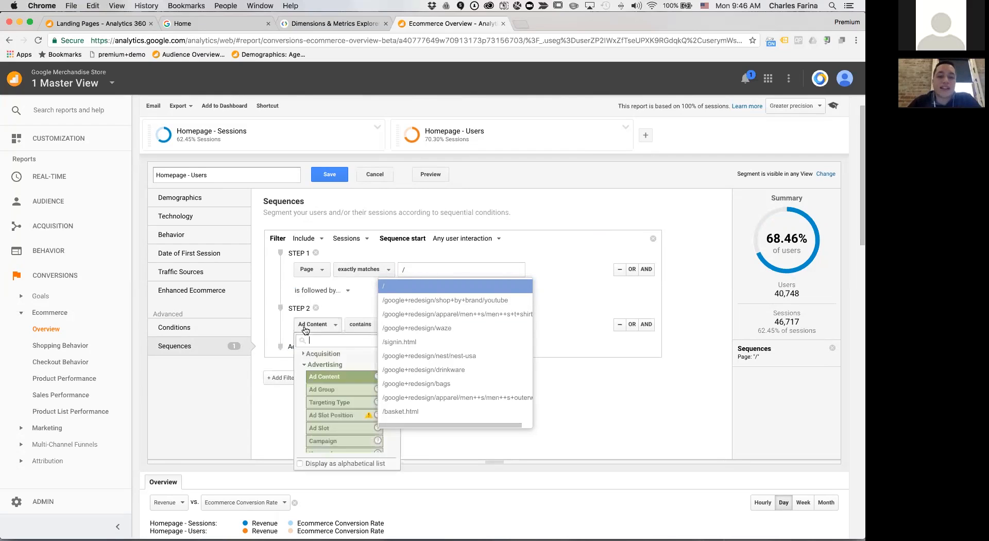
pyautogui.write('t')
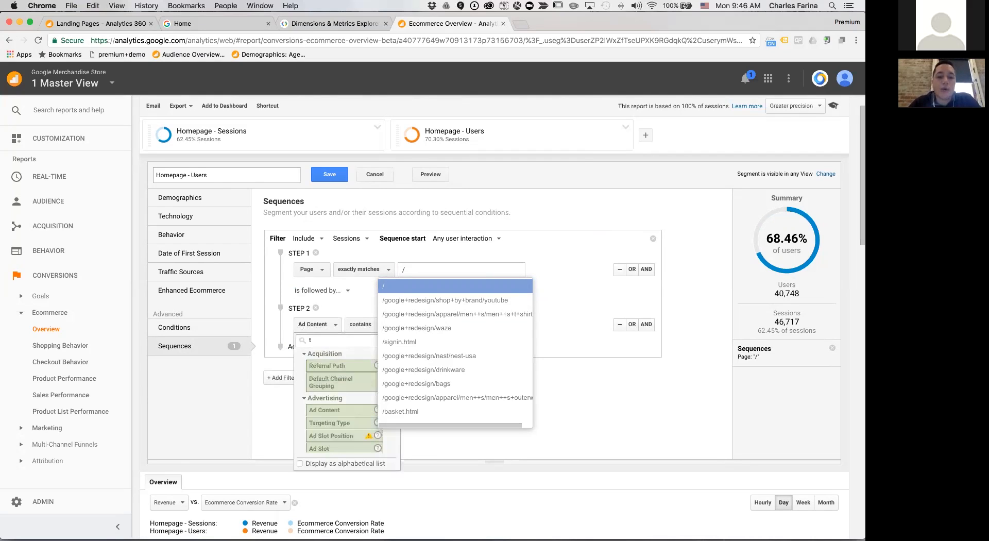
pyautogui.write('rans')
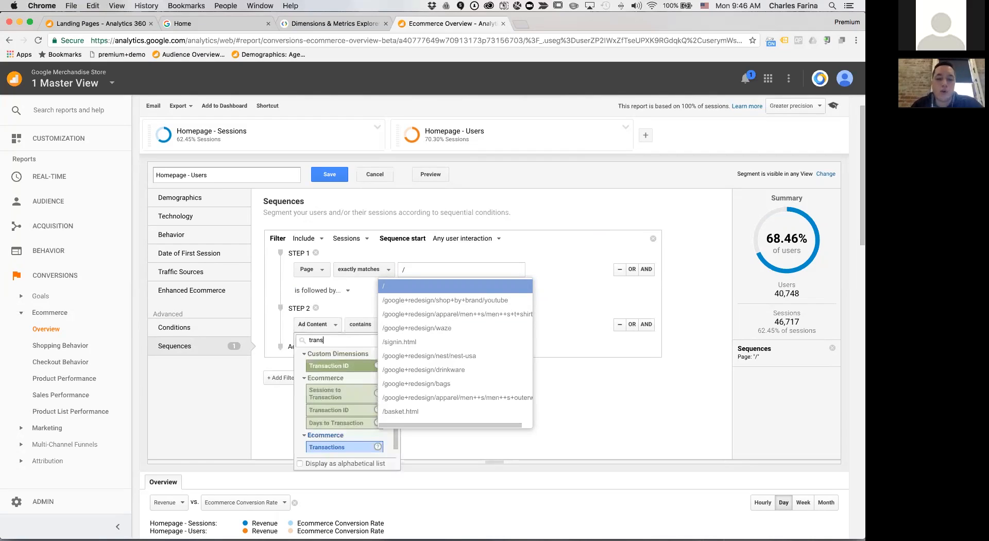
pyautogui.press('Return')
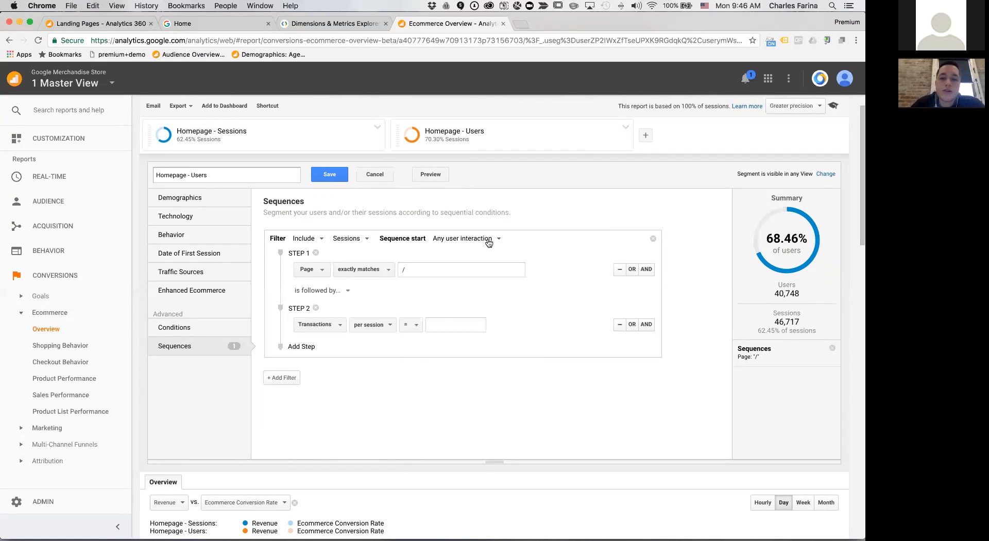
# - Set the scope of the sequence filter to Users
pyautogui.click(449, 319)
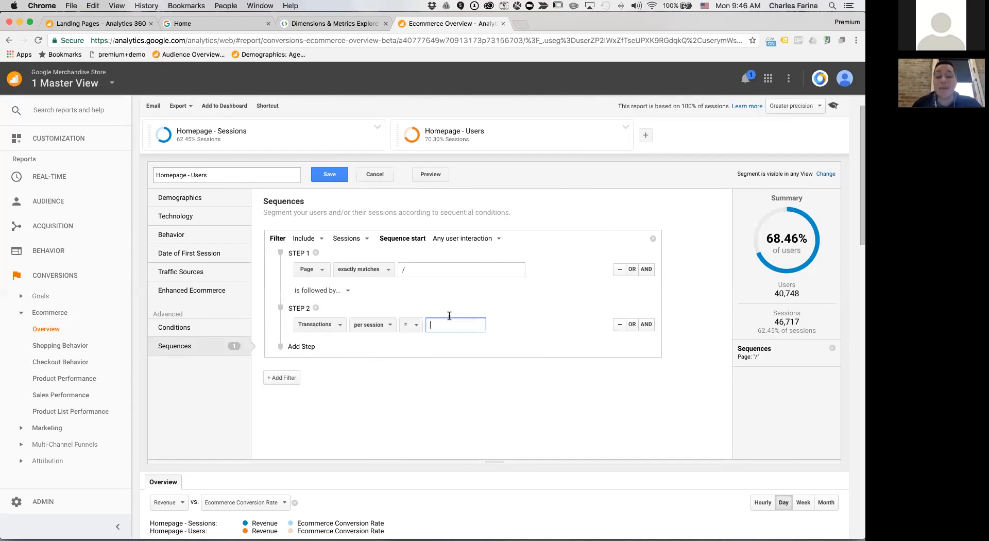
pyautogui.click(367, 325)
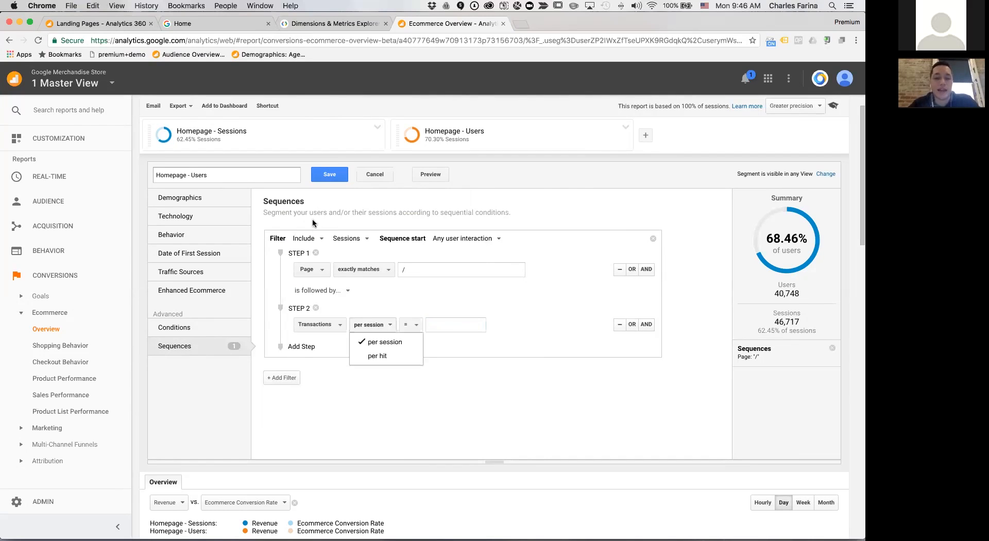
pyautogui.click(344, 241)
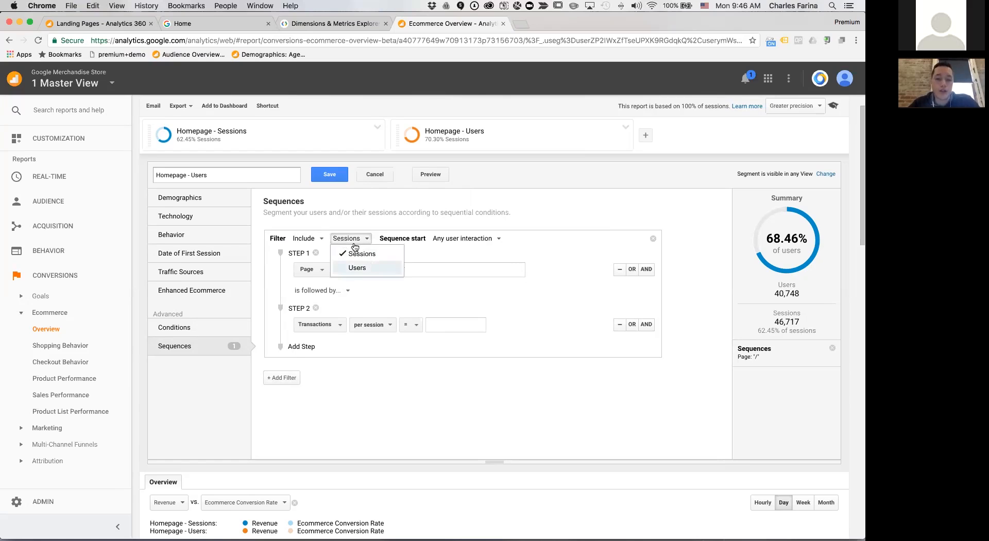
pyautogui.press('Return')
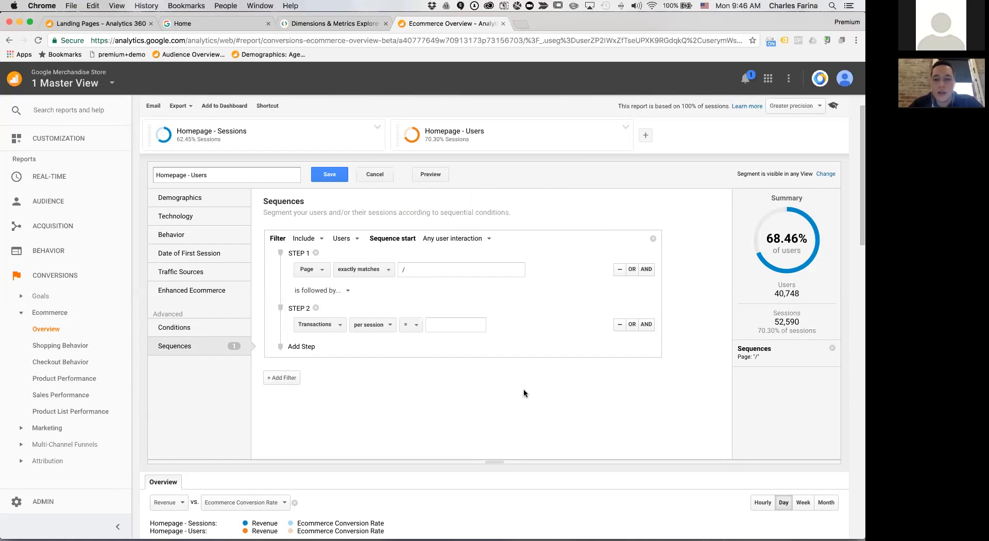
# - Set the sequence's second step to Transactions per user greater than 0
pyautogui.click(386, 325)
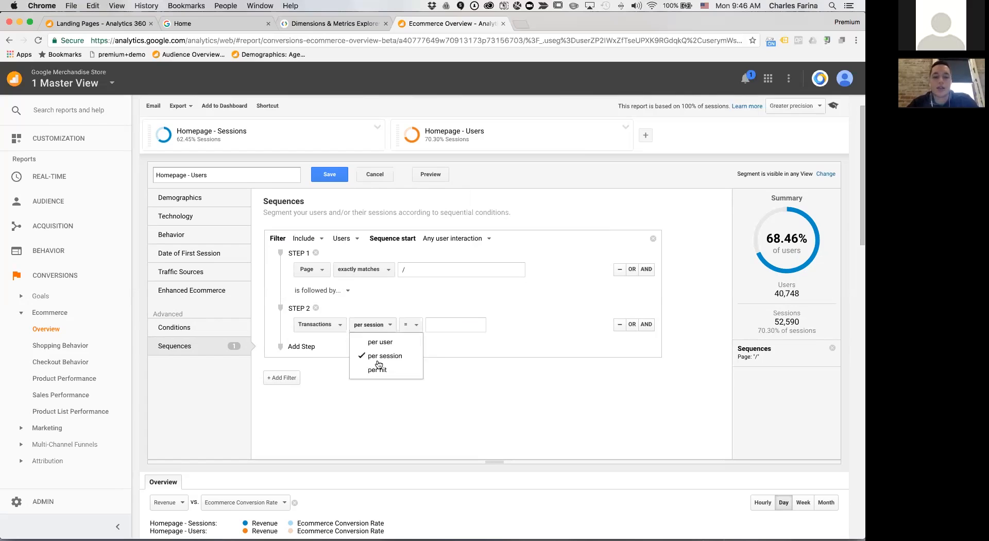
pyautogui.click(384, 342)
pyautogui.click(412, 330)
pyautogui.click(407, 372)
pyautogui.click(442, 326)
pyautogui.write('0')
pyautogui.click(522, 321)
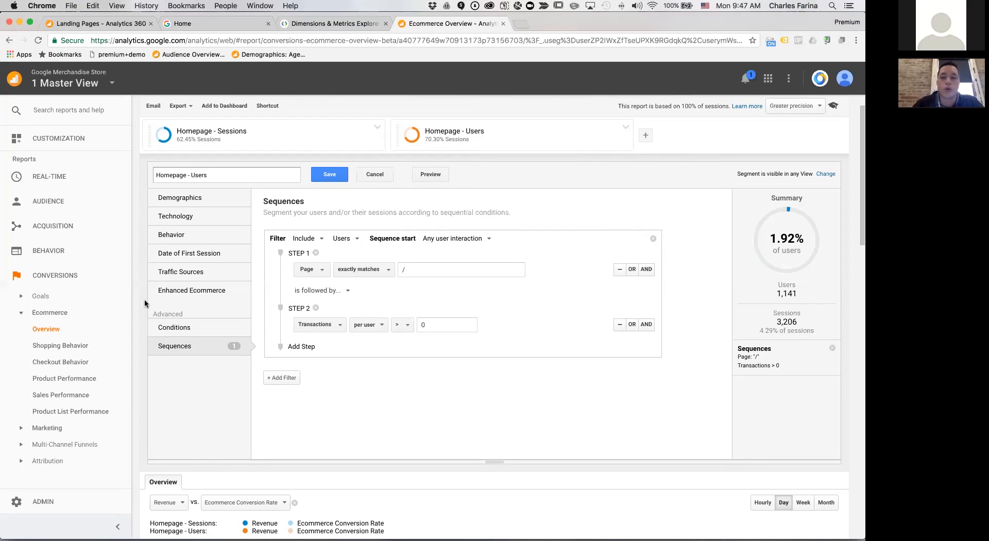
# - Show an overview of all open windows on the desktop
pyautogui.moveTo(354, 536)
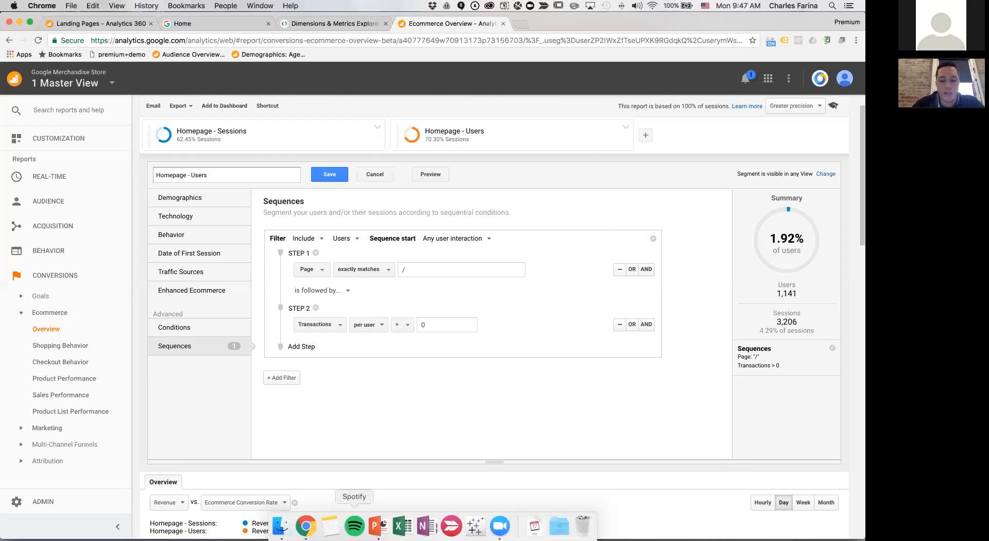
pyautogui.hotkey('ctrl', 'Up')
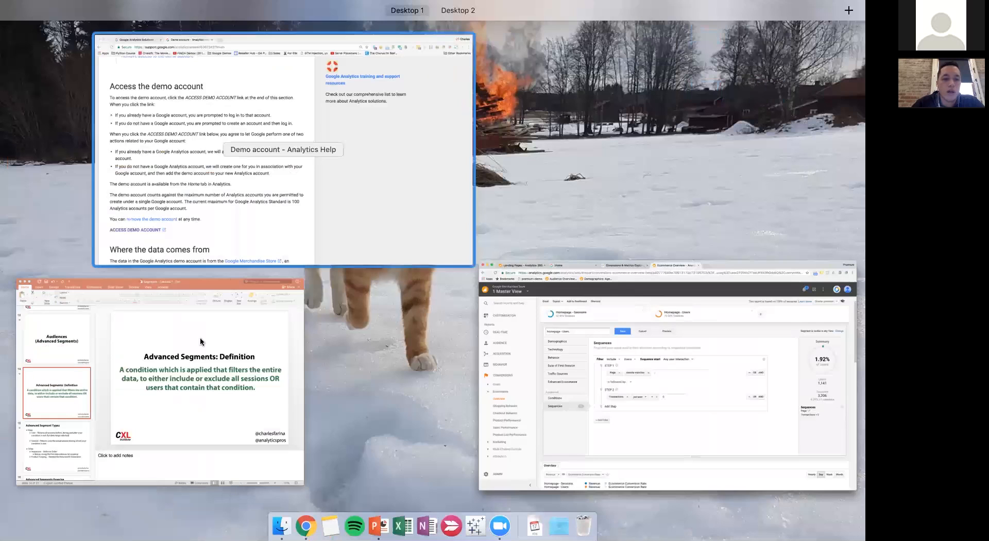
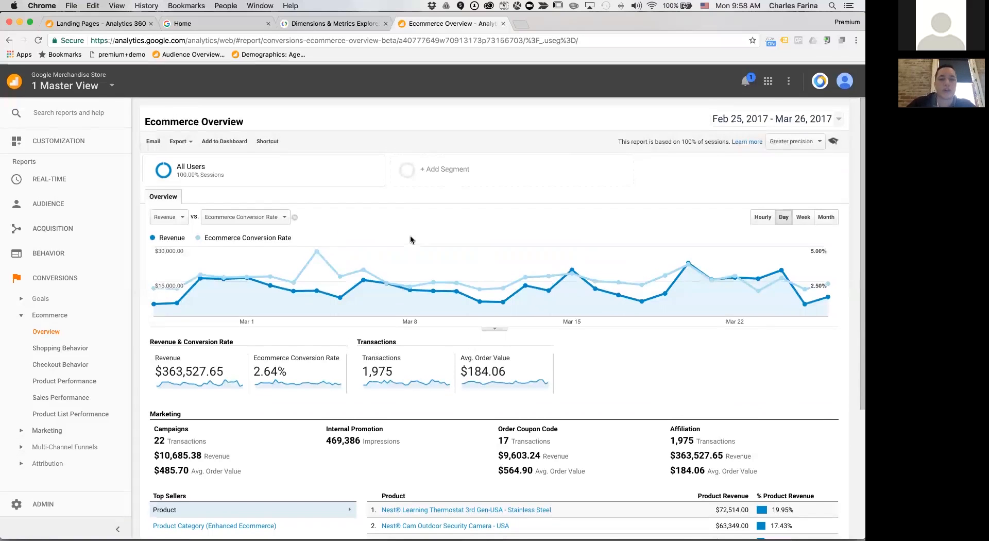
# - Search the segments for "session" and replace All Users with Session Duration - Less than 5 and Session Duration - Greater than 10
pyautogui.click(419, 166)
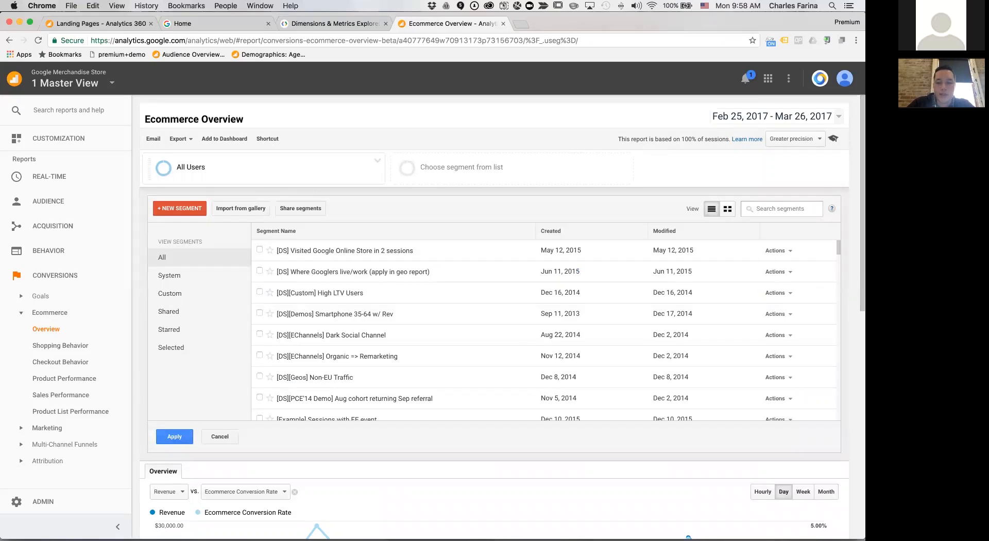
pyautogui.write('5')
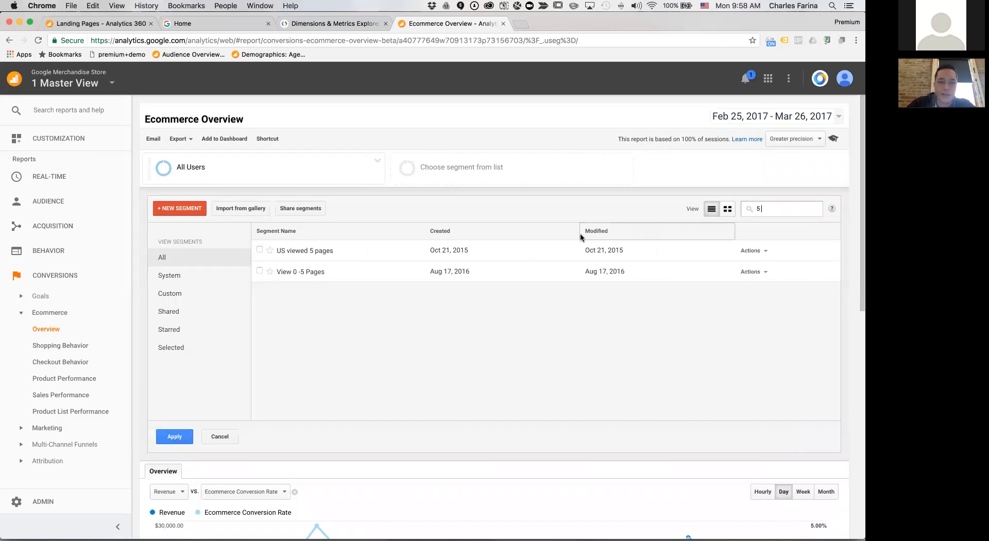
pyautogui.press('super+a')
pyautogui.write('session')
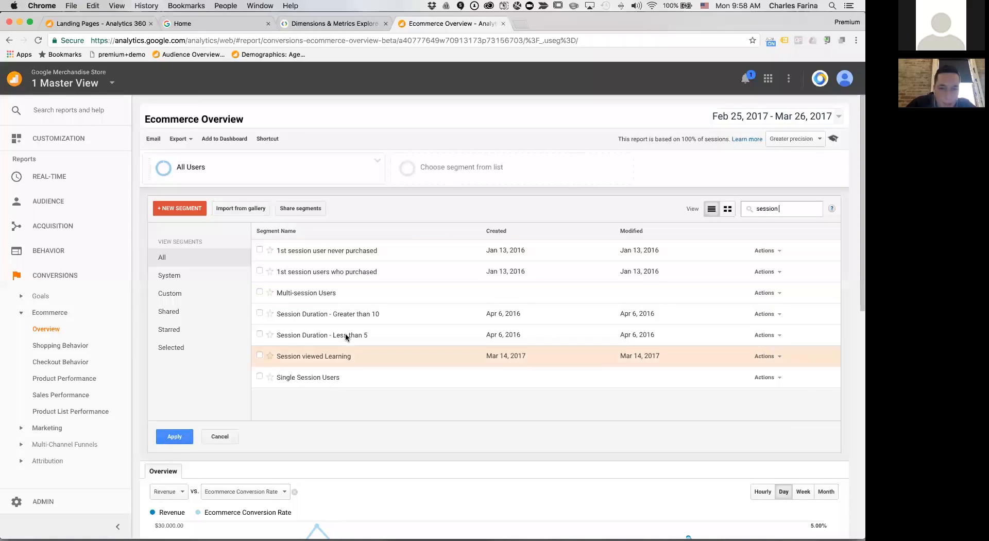
pyautogui.click(350, 335)
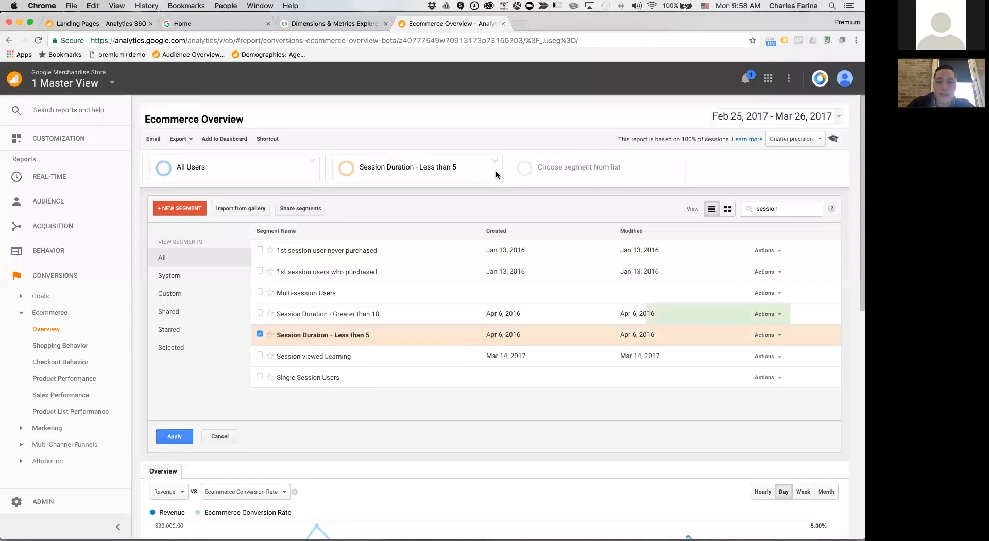
pyautogui.click(403, 311)
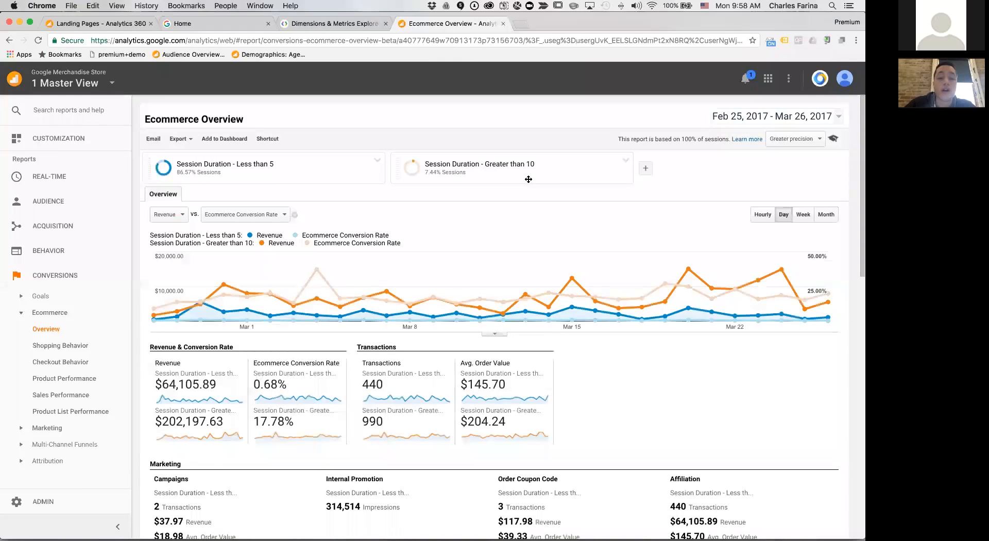
# - Compare the Ecommerce Conversion Rate of the two session duration segments
pyautogui.moveTo(529, 179)
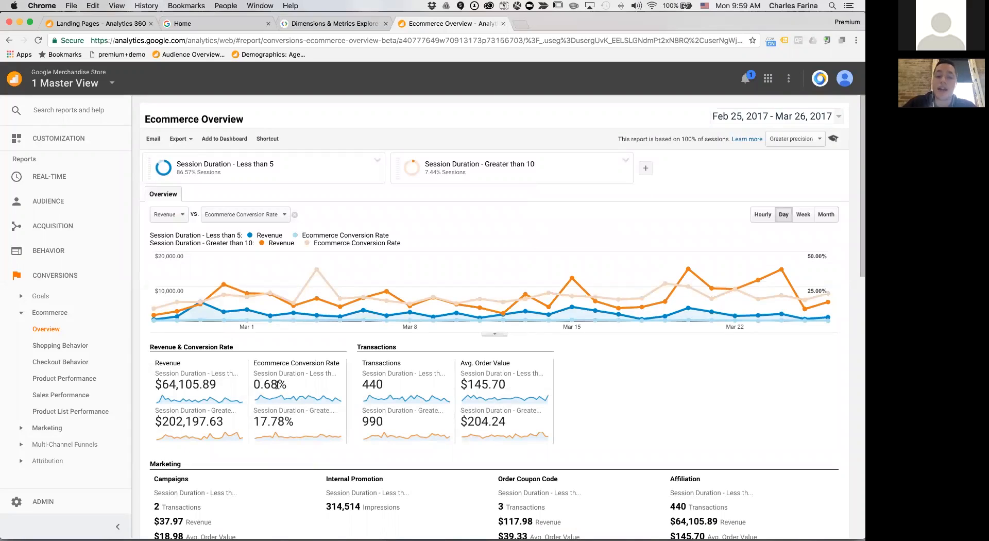
pyautogui.moveTo(286, 385); pyautogui.dragTo(246, 385)
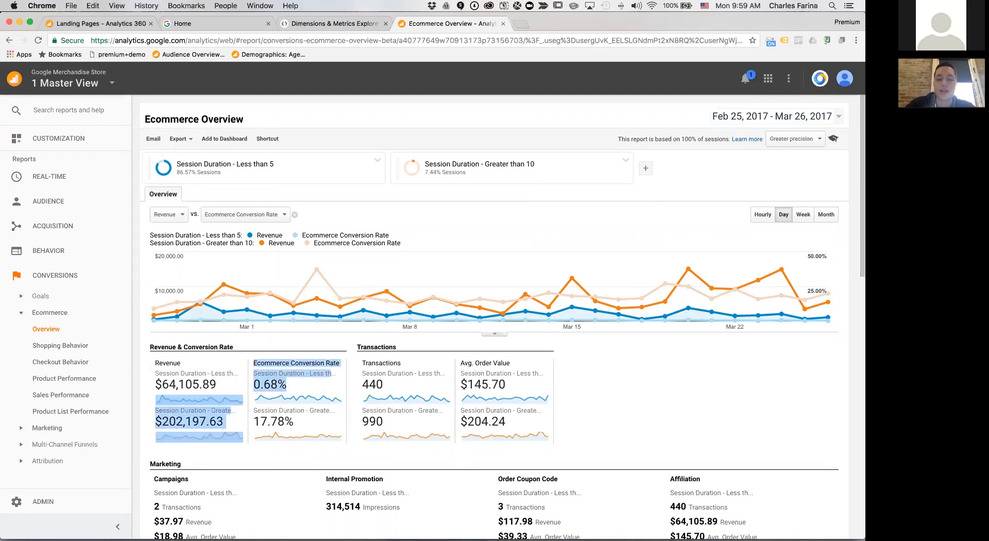
pyautogui.moveTo(294, 422); pyautogui.dragTo(253, 422)
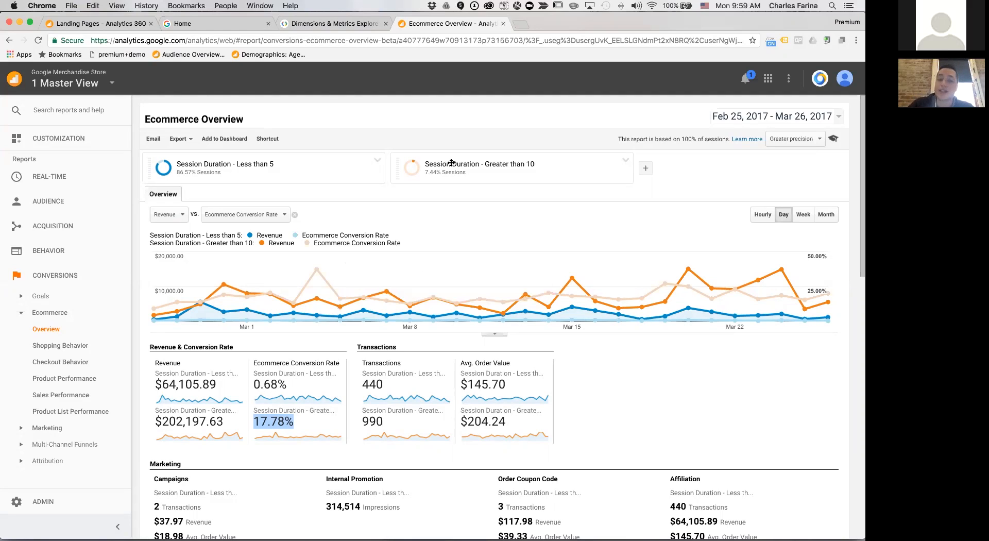
# - Open the Session Duration - Greater than 10 segment for editing, adding and removing an extra AND condition
pyautogui.moveTo(401, 169)
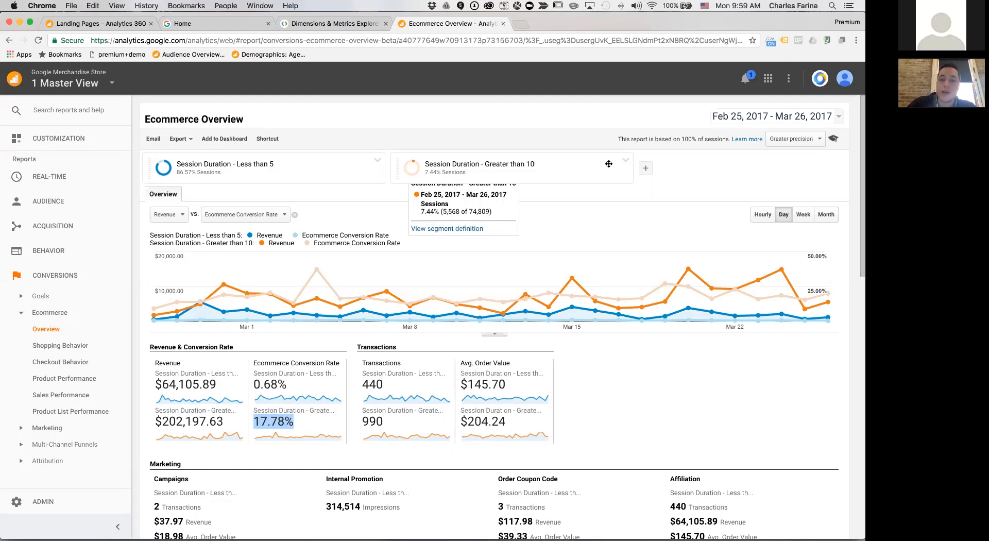
pyautogui.click(626, 160)
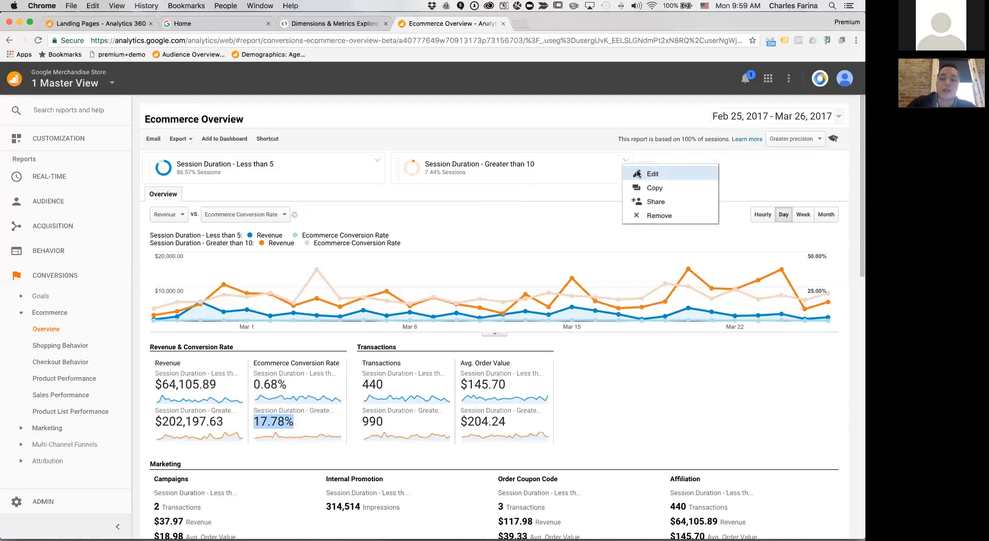
pyautogui.click(638, 174)
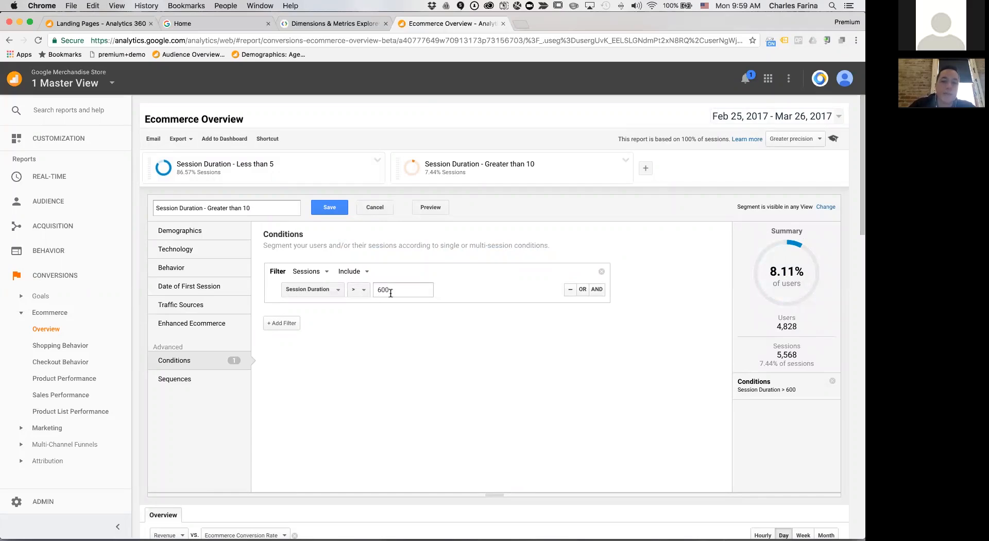
pyautogui.click(591, 292)
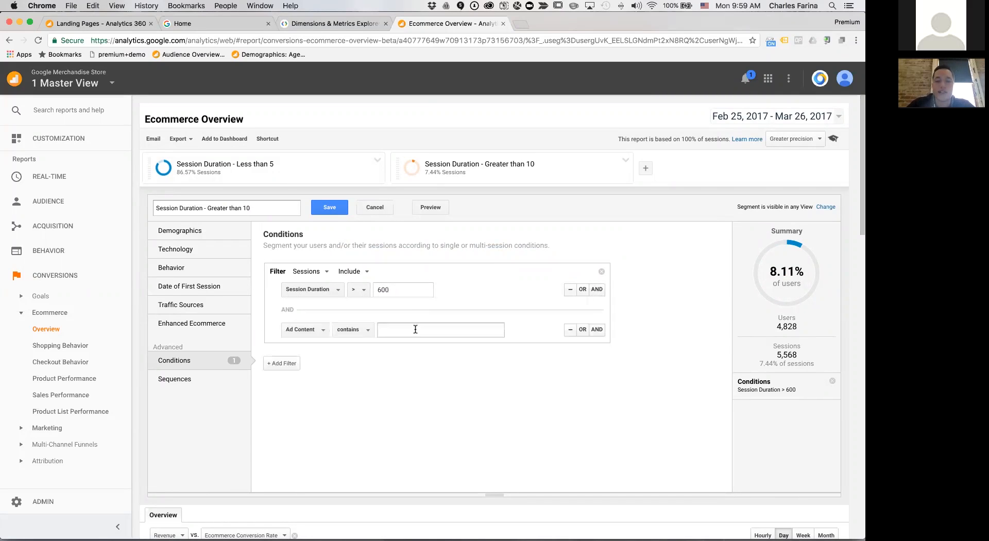
pyautogui.click(570, 330)
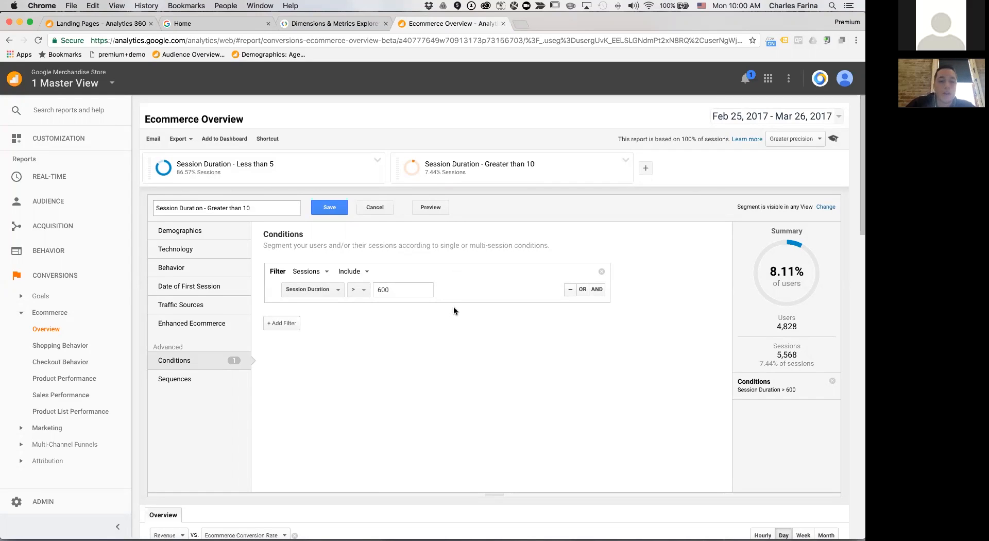
# - Change the filter scope to Users and set its condition to Pageviews per user greater than 10
pyautogui.click(327, 274)
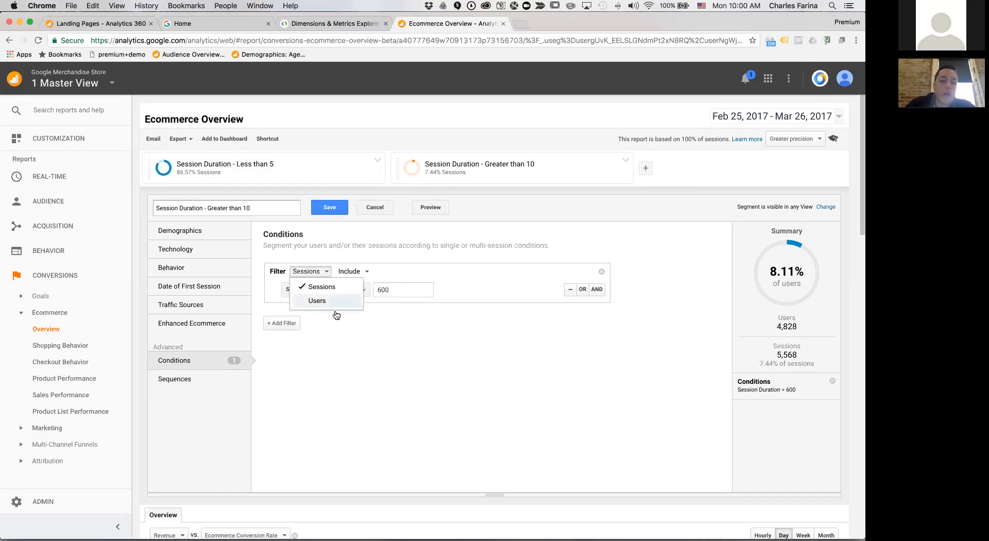
pyautogui.click(332, 303)
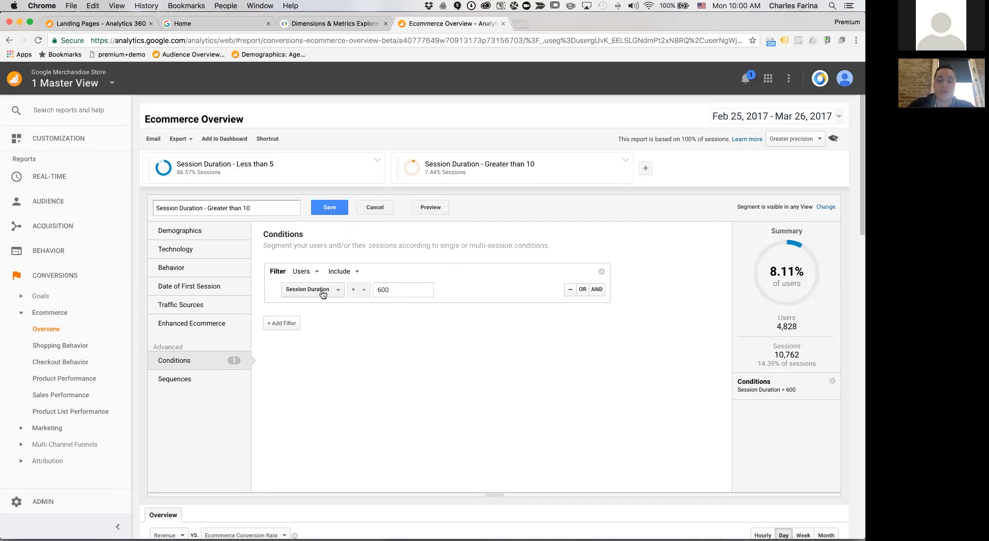
pyautogui.click(323, 290)
pyautogui.write('page')
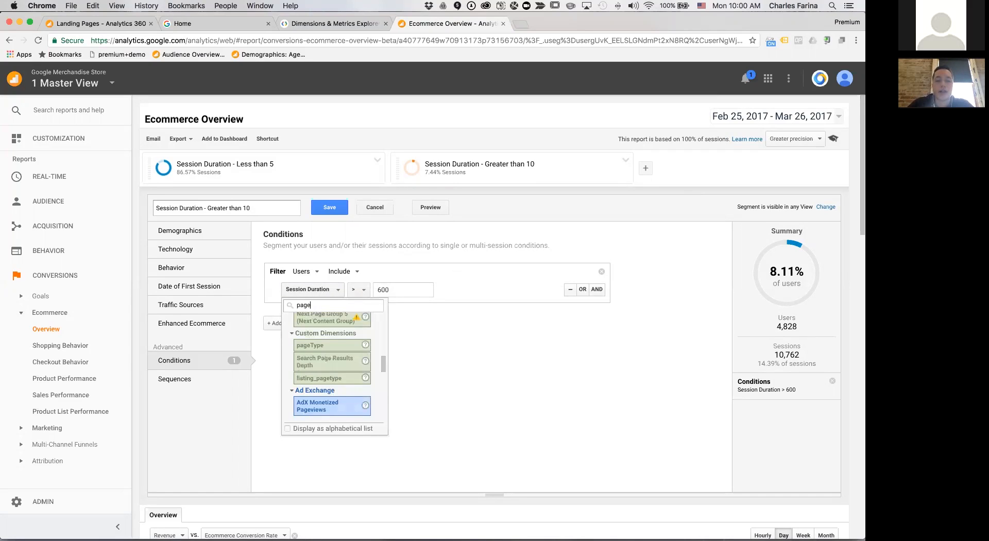
pyautogui.write('views')
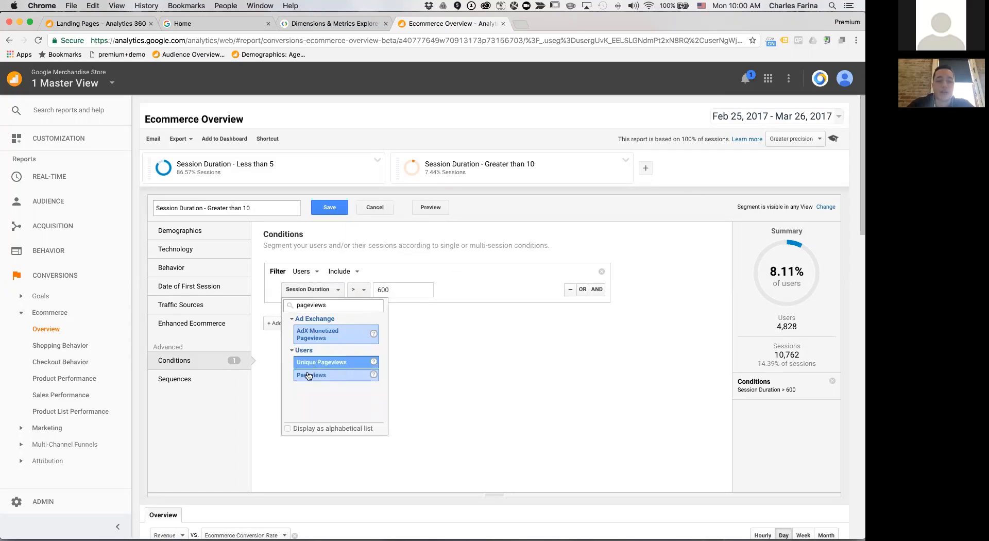
pyautogui.click(309, 375)
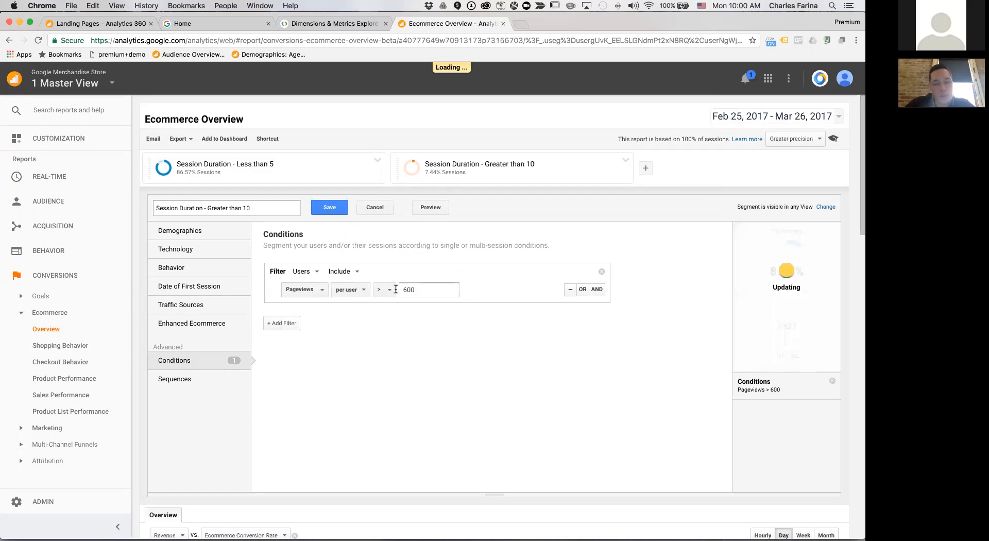
pyautogui.doubleClick(429, 290)
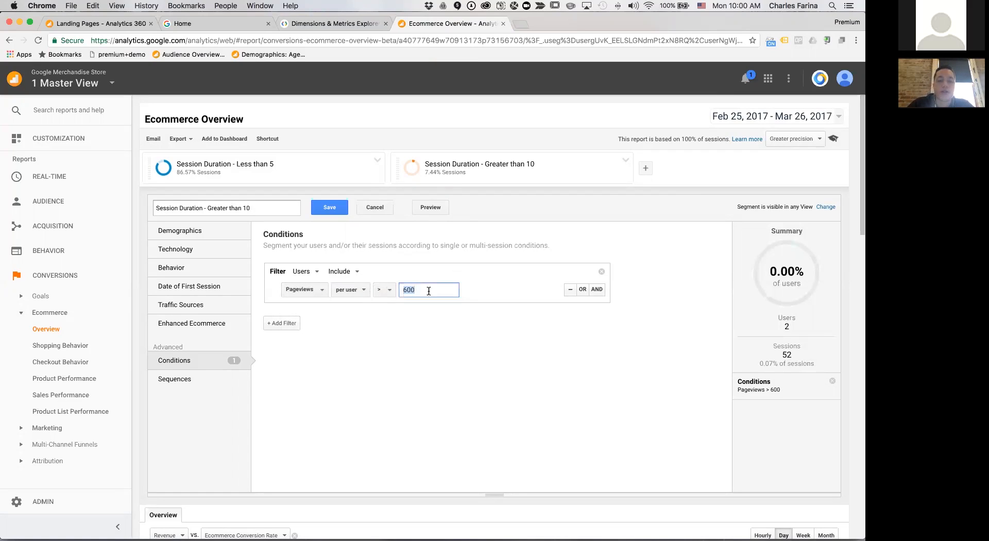
pyautogui.write('10')
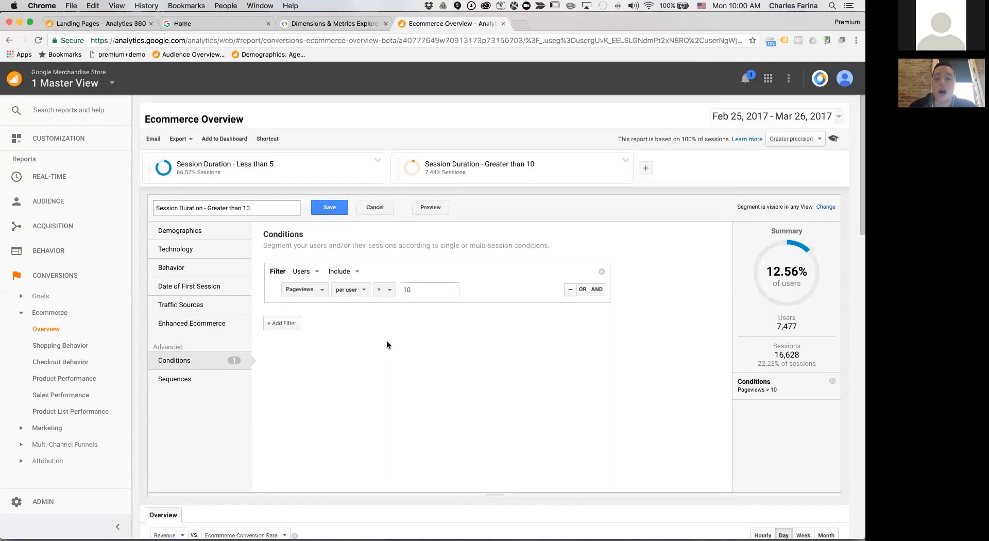
# - Add an AND condition to the filter requiring Transactions per user equal to 0
pyautogui.click(596, 289)
pyautogui.click(307, 328)
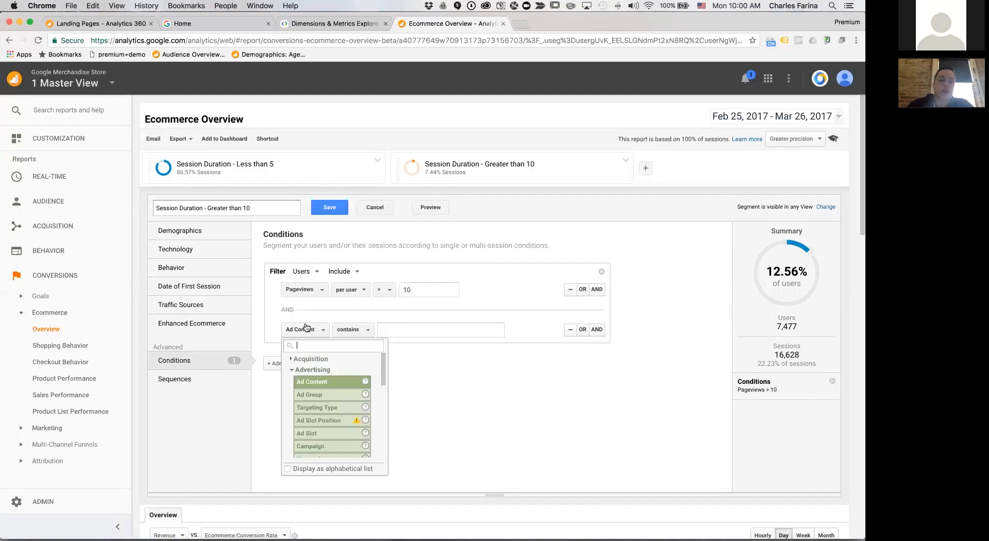
pyautogui.write('even')
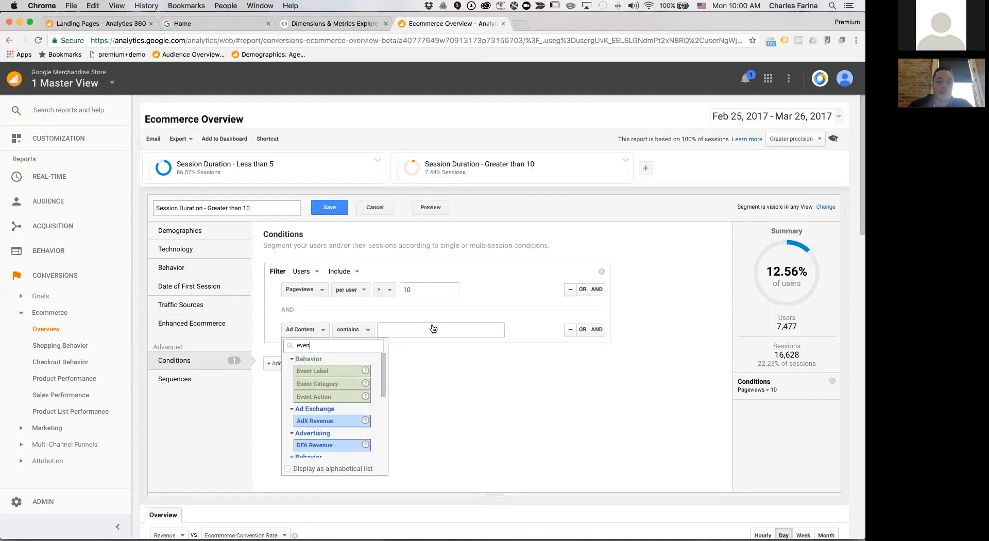
pyautogui.write('t')
pyautogui.press('super+a')
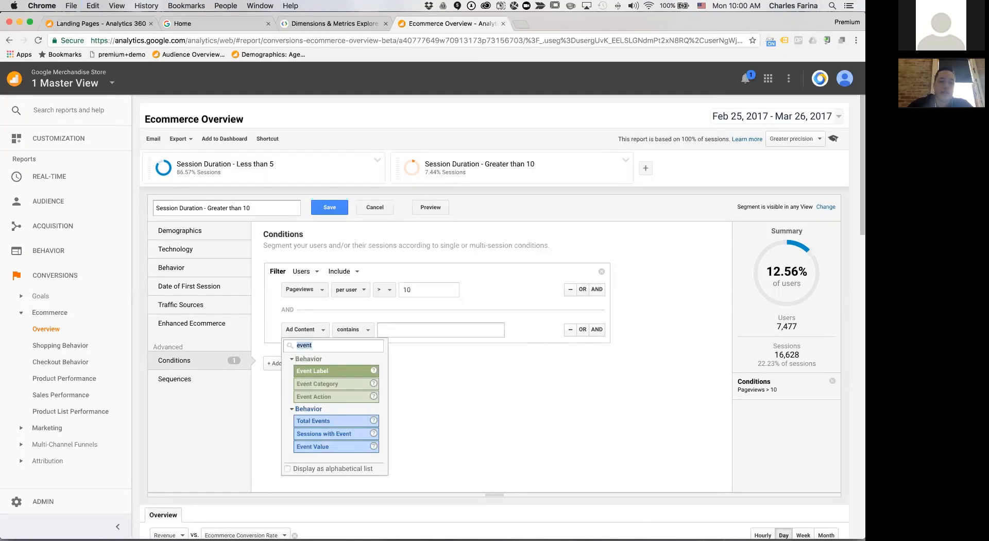
pyautogui.write('transaction')
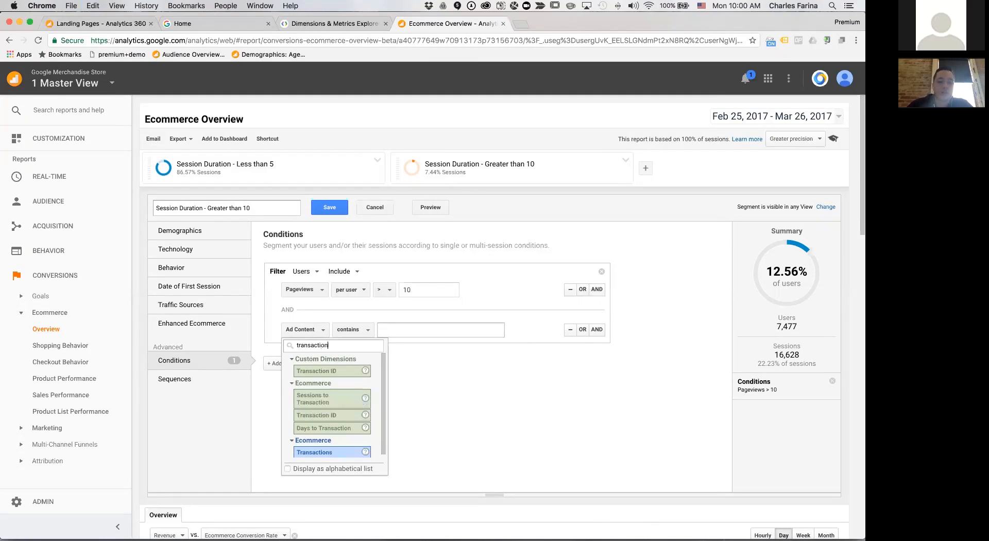
pyautogui.press('Return')
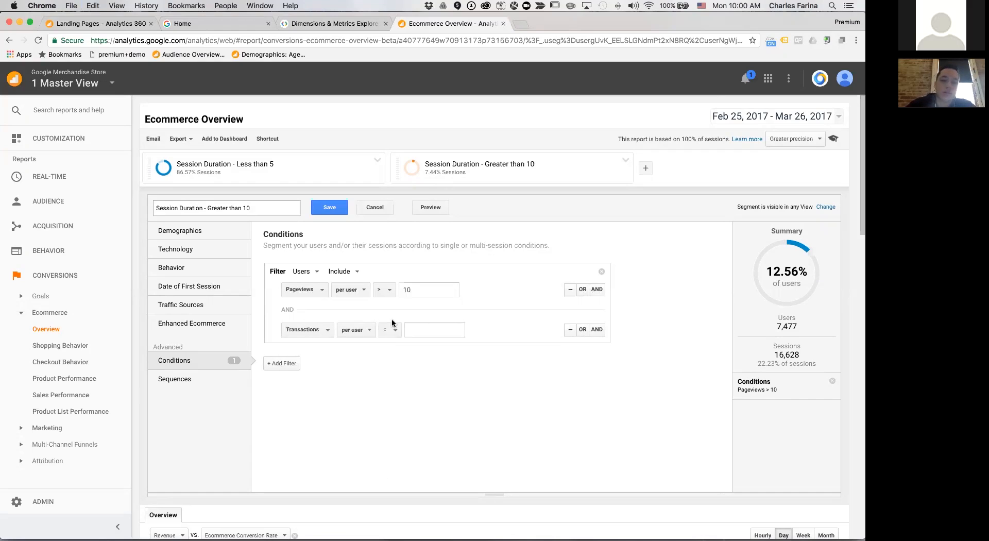
pyautogui.click(414, 329)
pyautogui.write('0')
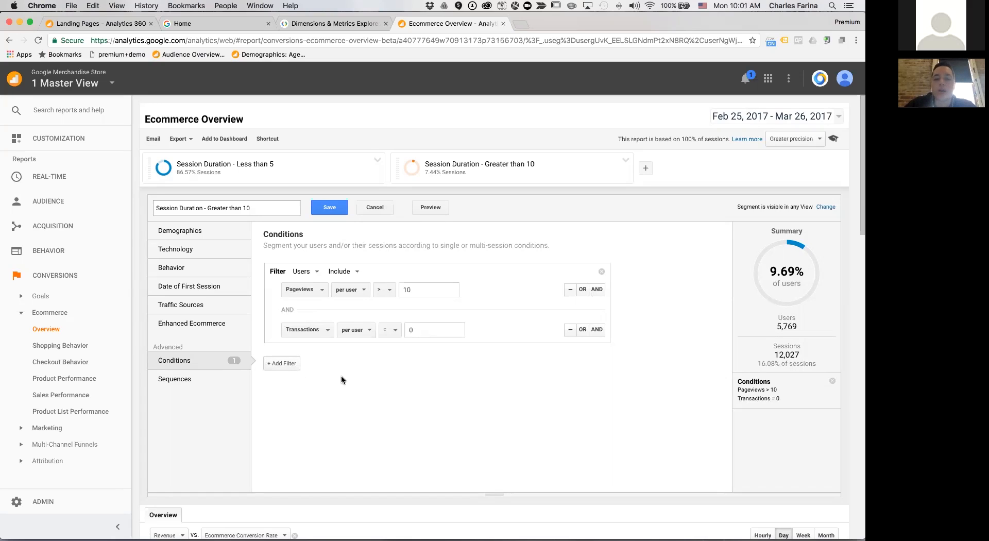
pyautogui.click(309, 331)
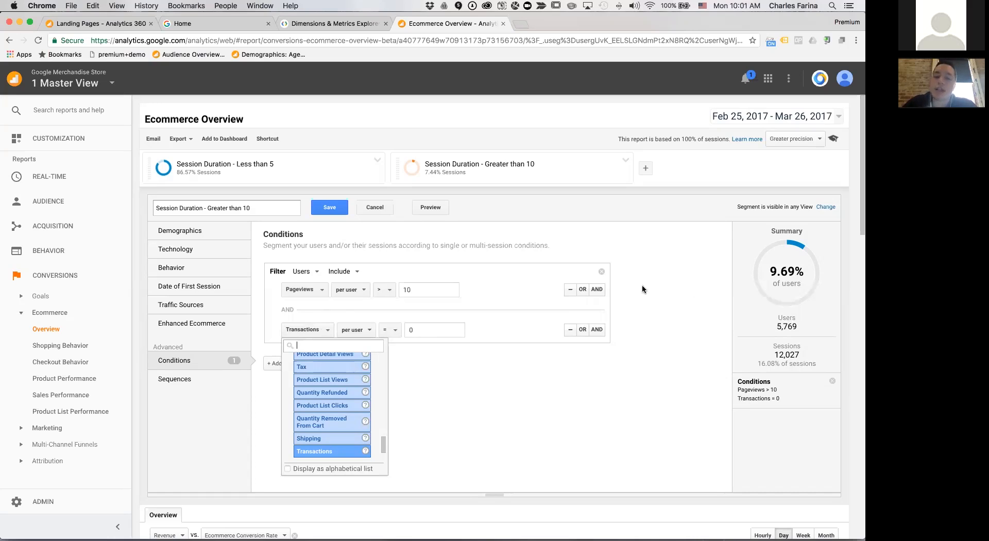
pyautogui.click(637, 345)
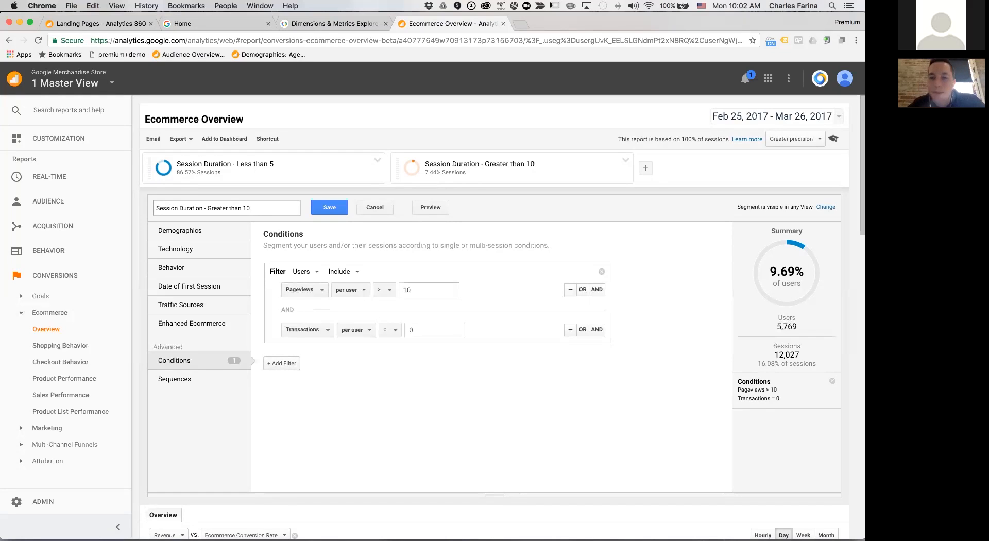
# - Look up the description of the Page Depth dimension without replacing the Pageviews condition
pyautogui.click(320, 290)
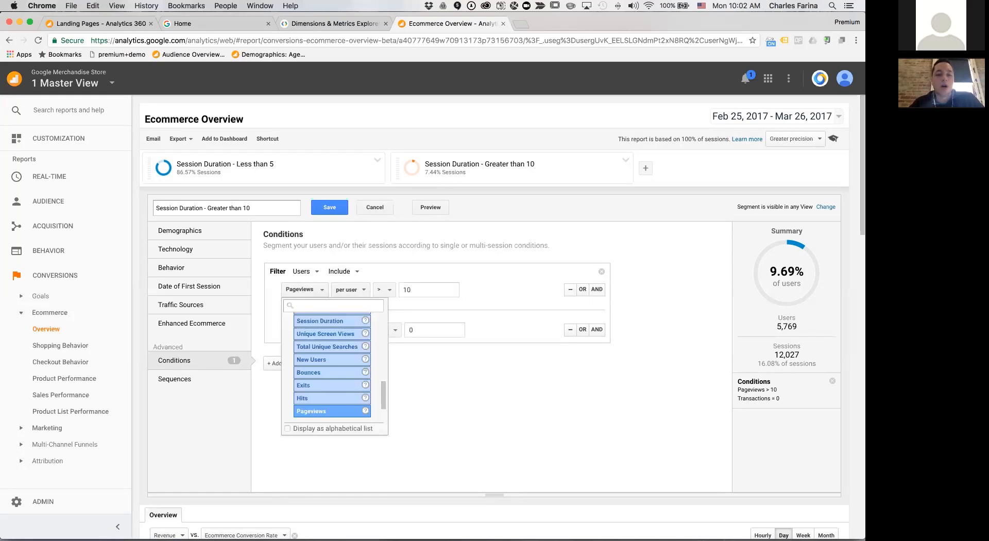
pyautogui.write('page depth')
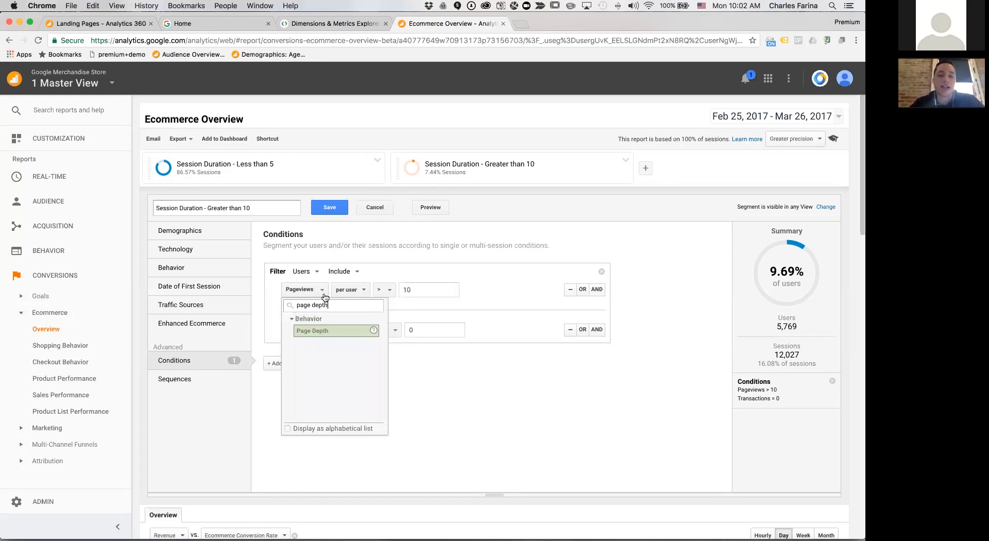
pyautogui.moveTo(374, 330)
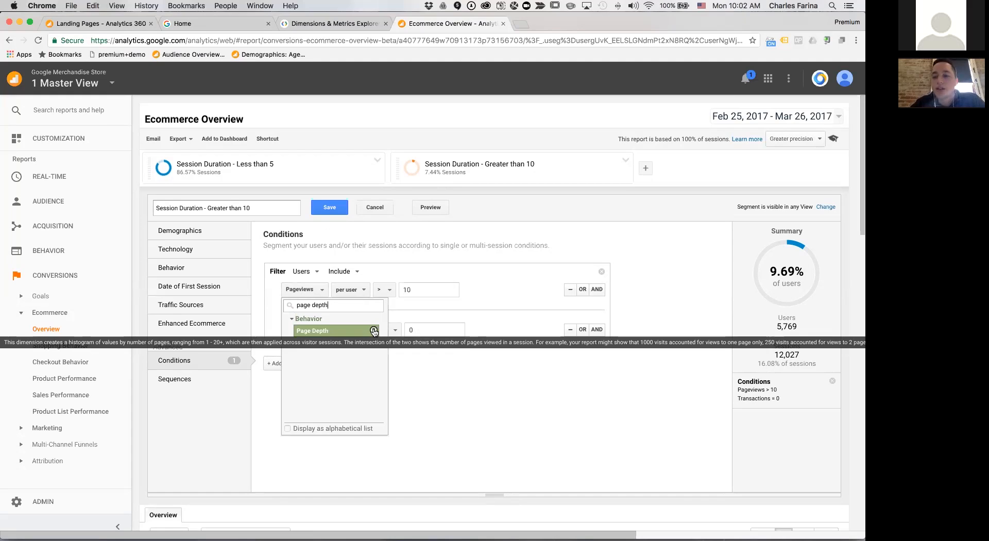
pyautogui.press('Escape')
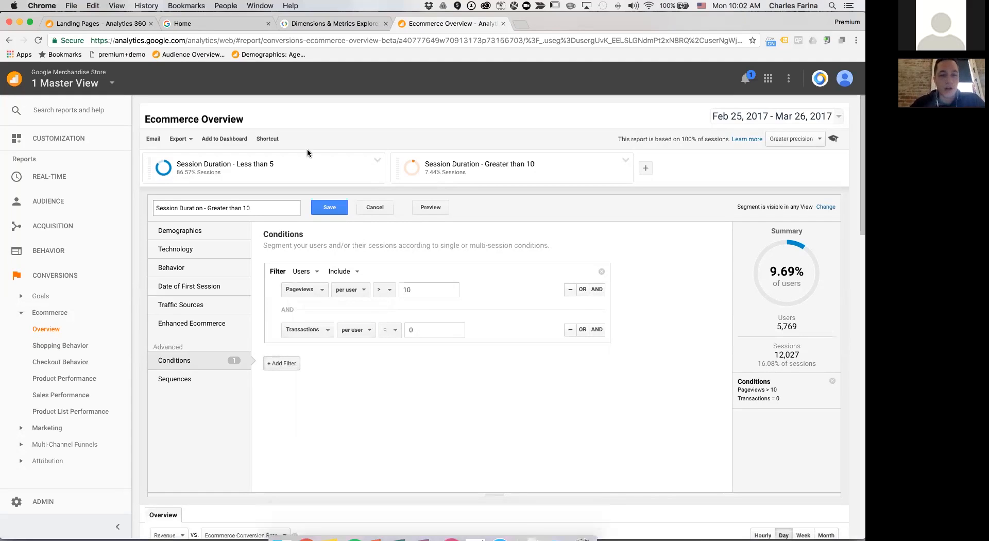
# - Remove the Pageviews and Transactions filter from the segment's conditions and open the Sequences settings
pyautogui.click(191, 379)
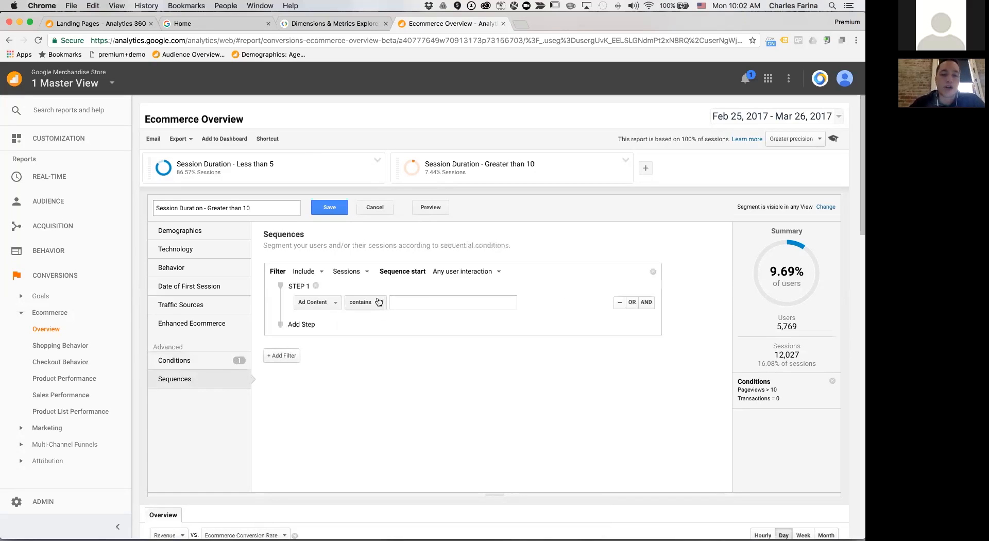
pyautogui.click(218, 363)
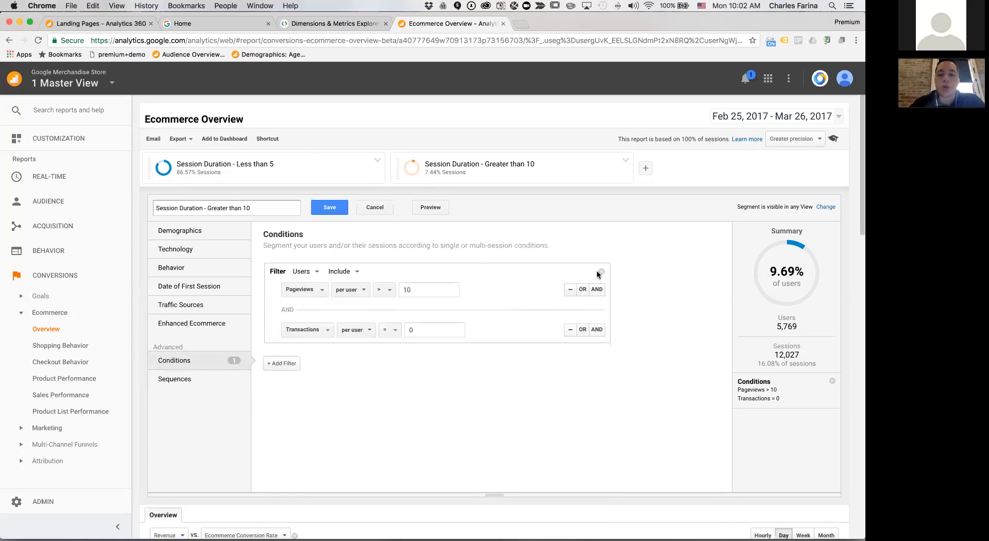
pyautogui.click(187, 381)
pyautogui.click(332, 304)
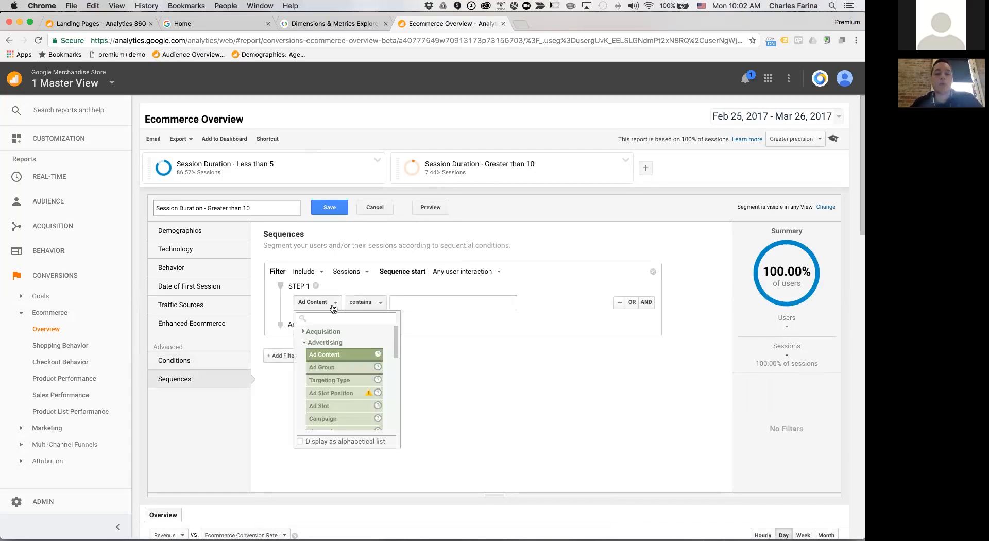
pyautogui.write('medi')
pyautogui.press('Down')
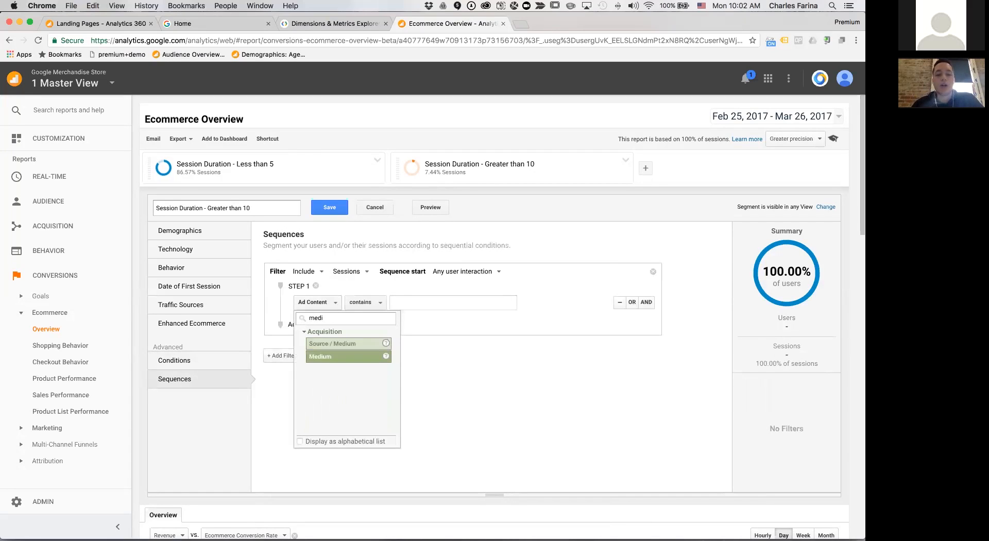
pyautogui.press('Return')
# - Set Step 1 of the sequence to Source contains google
pyautogui.click(315, 304)
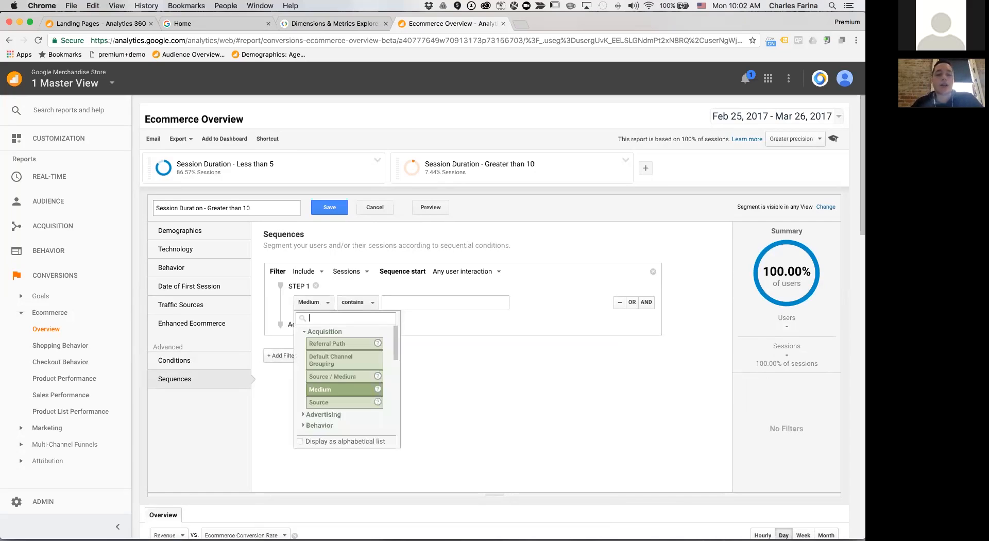
pyautogui.write('source')
pyautogui.press('Down')
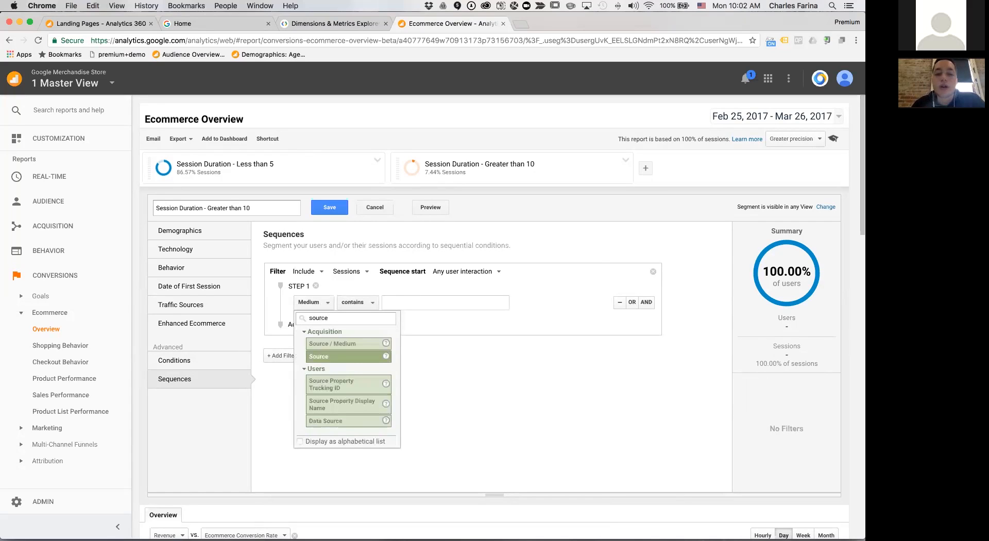
pyautogui.press('Return')
pyautogui.click(425, 303)
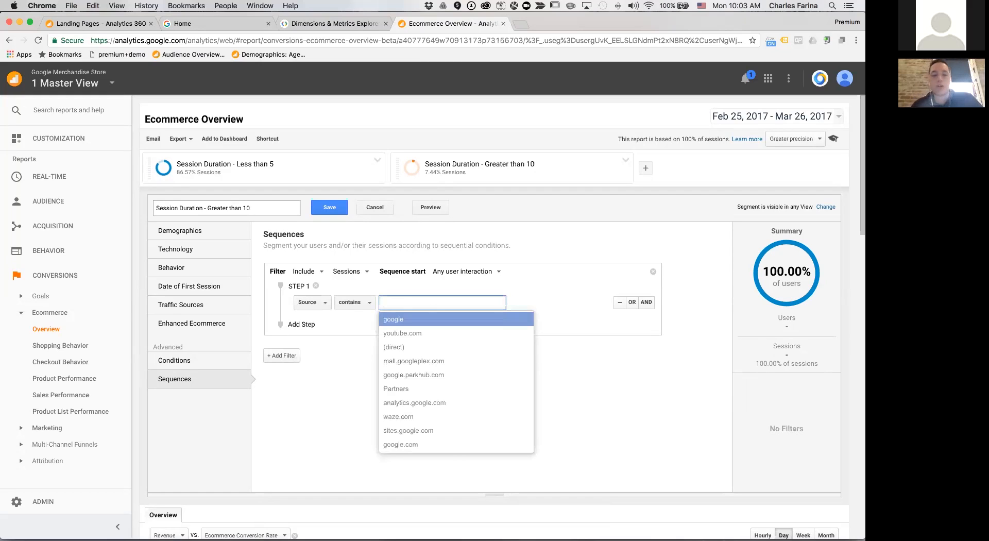
pyautogui.click(382, 320)
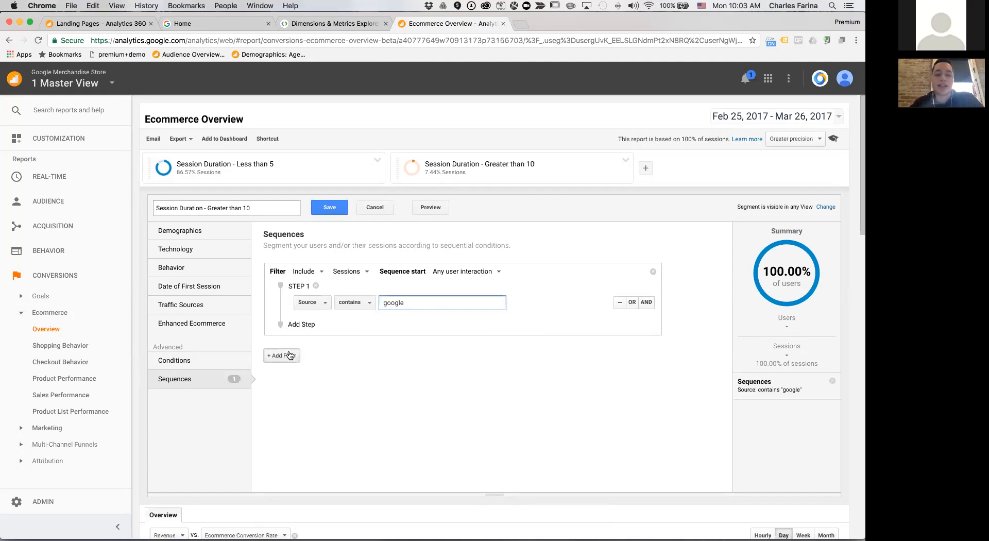
# - Add a second step to the sequence and check the exercise slide in the overview of open windows
pyautogui.click(355, 326)
pyautogui.click(320, 358)
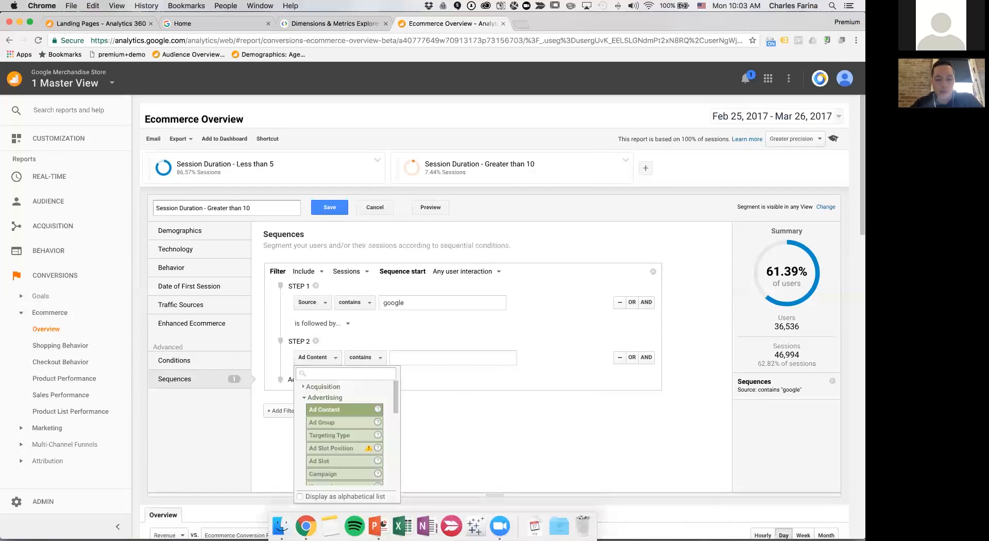
pyautogui.hotkey('ctrl', 'Up')
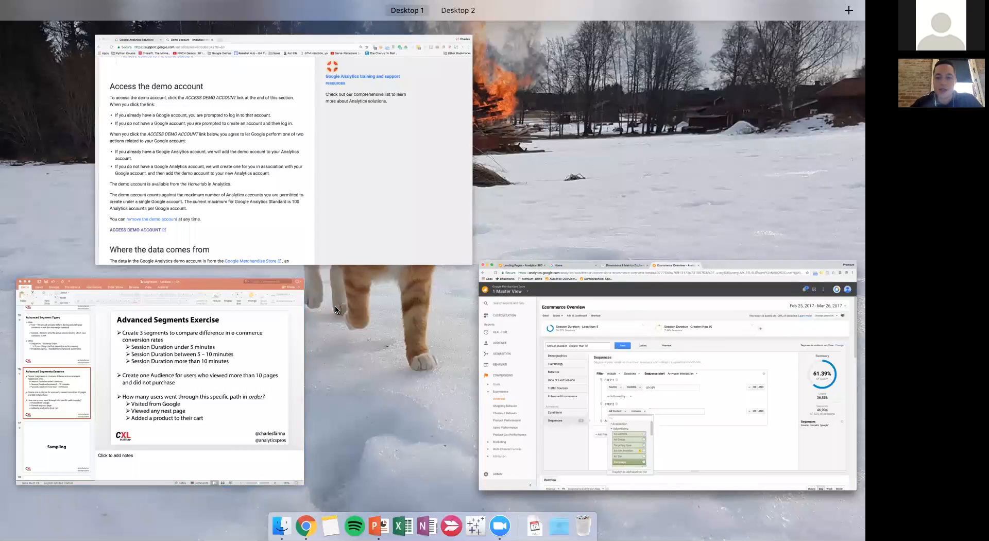
pyautogui.click(539, 358)
# - Set Step 2 of the sequence to Page contains nest, without any extra AND condition
pyautogui.write('page')
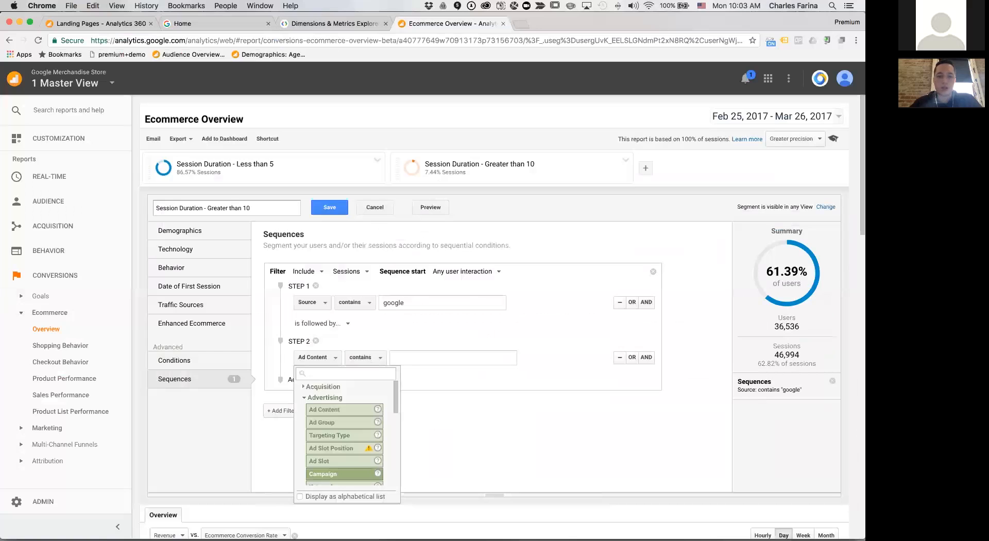
pyautogui.press('Down')
pyautogui.press('Down')
pyautogui.press('Down')
pyautogui.press('Down')
pyautogui.press('Down')
pyautogui.press('Down')
pyautogui.press('Down')
pyautogui.press('Down')
pyautogui.press('Down')
pyautogui.press('Down')
pyautogui.press('Down')
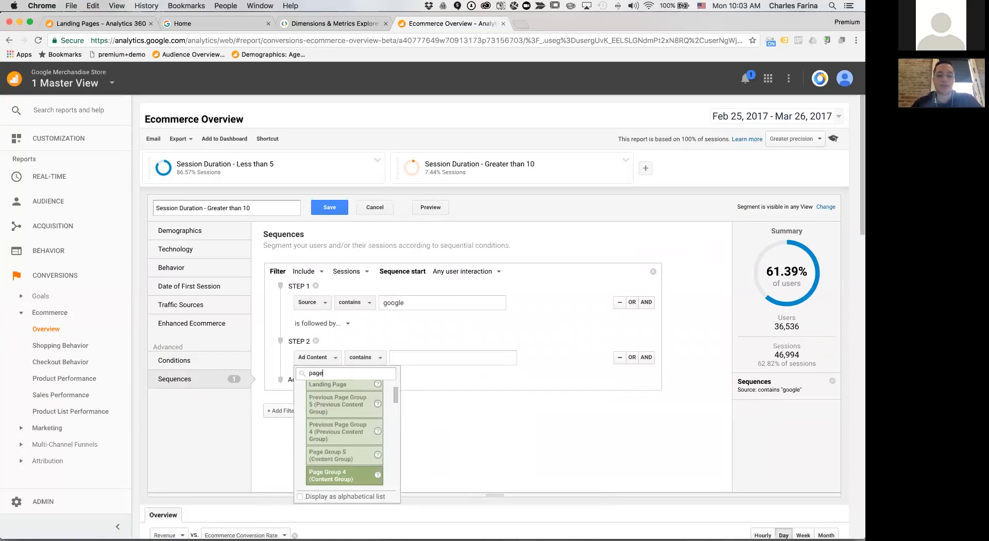
pyautogui.press('Up')
pyautogui.press('Up')
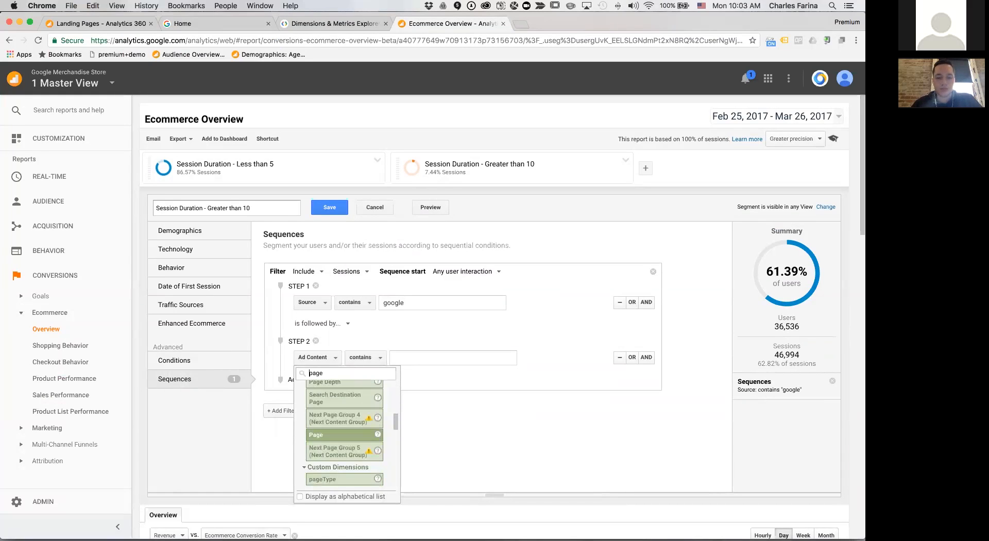
pyautogui.press('Return')
pyautogui.write('nest')
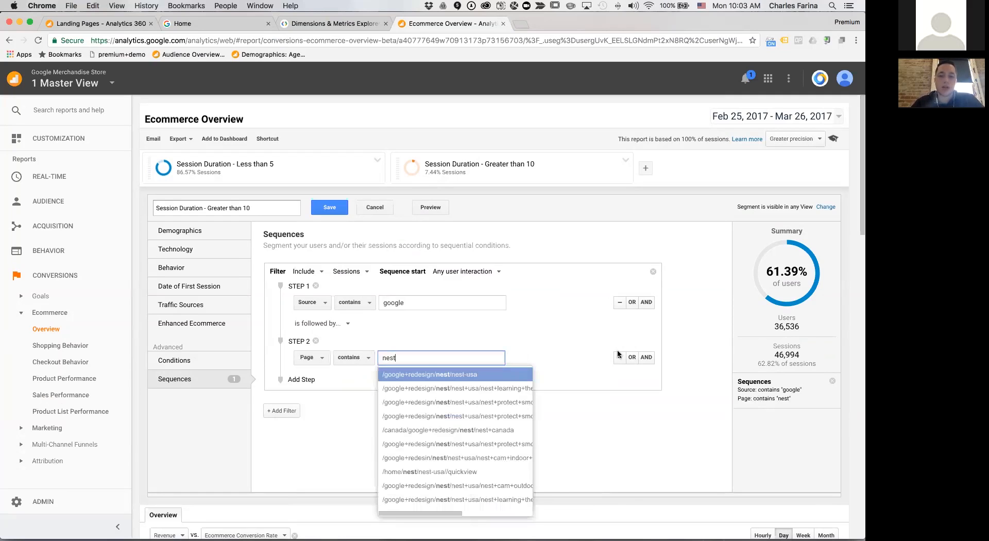
pyautogui.click(645, 357)
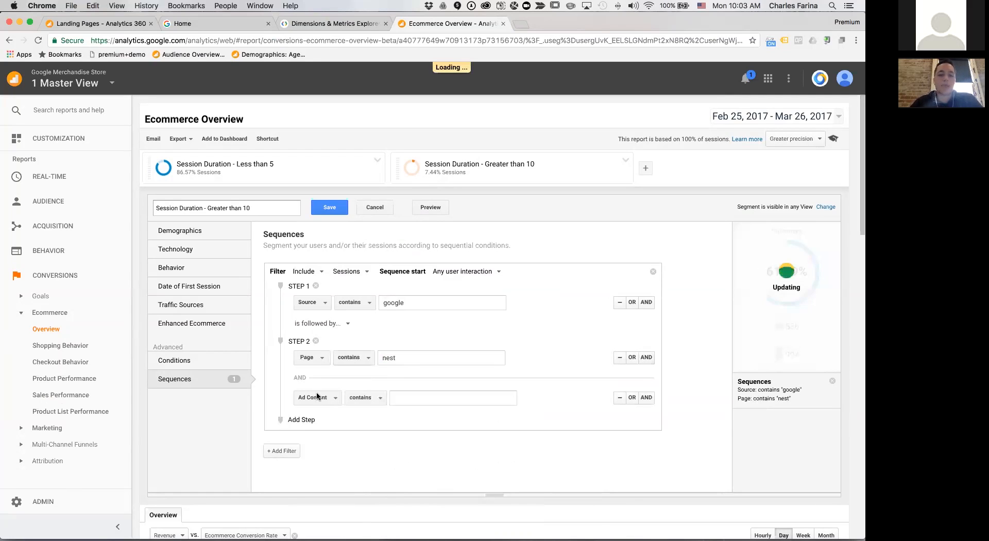
pyautogui.click(620, 398)
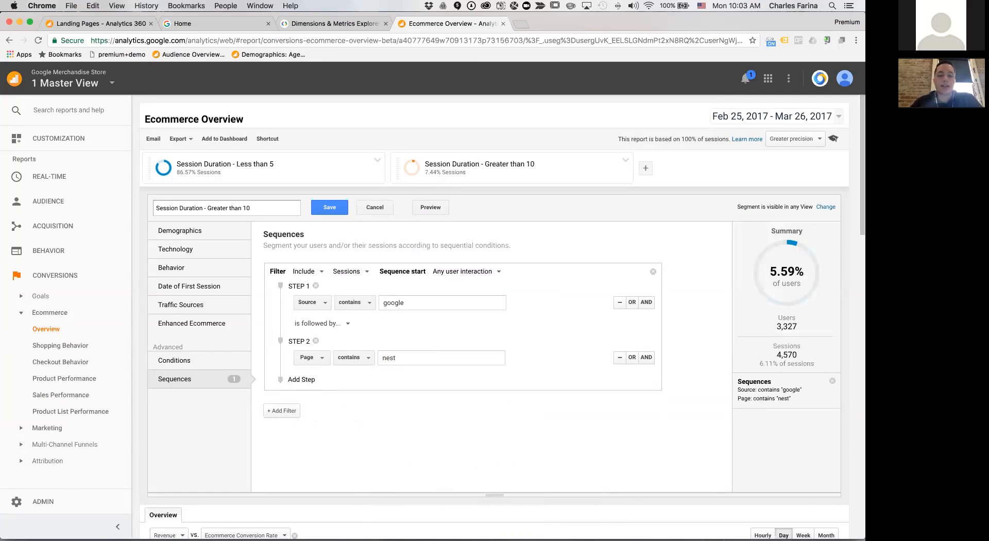
# - Add a third step to the sequence and set its dimension to Event Category
pyautogui.click(305, 380)
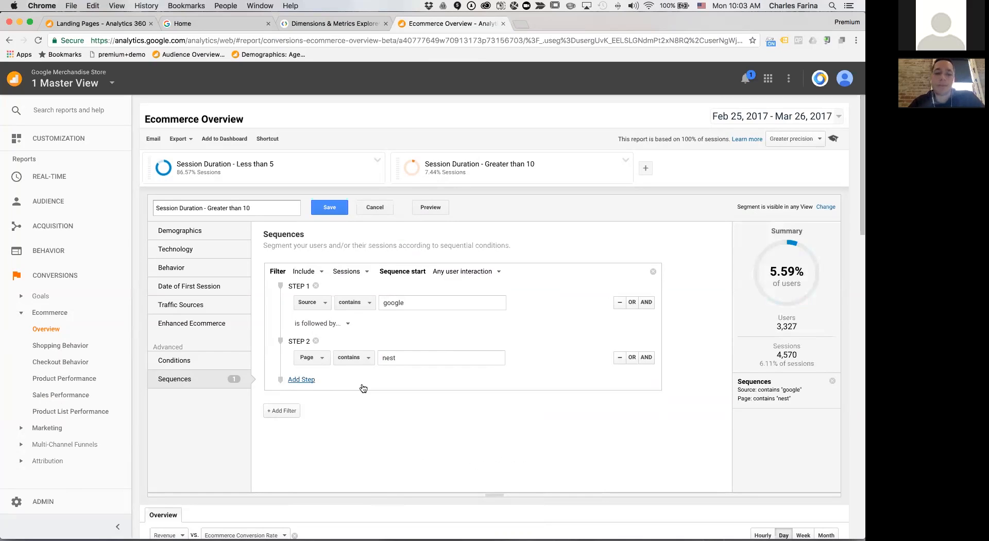
pyautogui.click(315, 412)
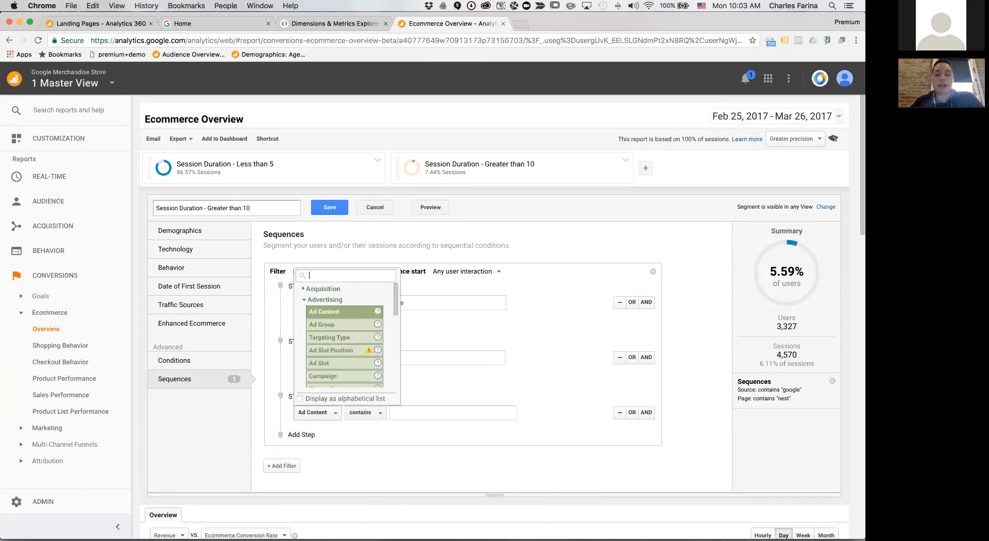
pyautogui.write('event')
pyautogui.press('Down')
pyautogui.press('Return')
# - Set Step 3 of the sequence to Event Action contains Add to Cart, and scope the sequence filter to Users
pyautogui.click(319, 412)
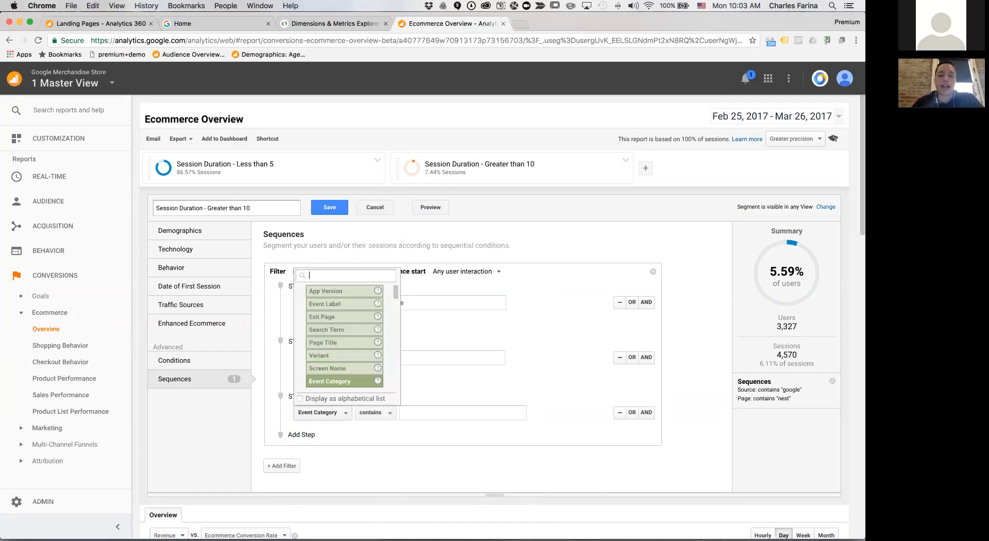
pyautogui.scroll(-1, 341, 374)
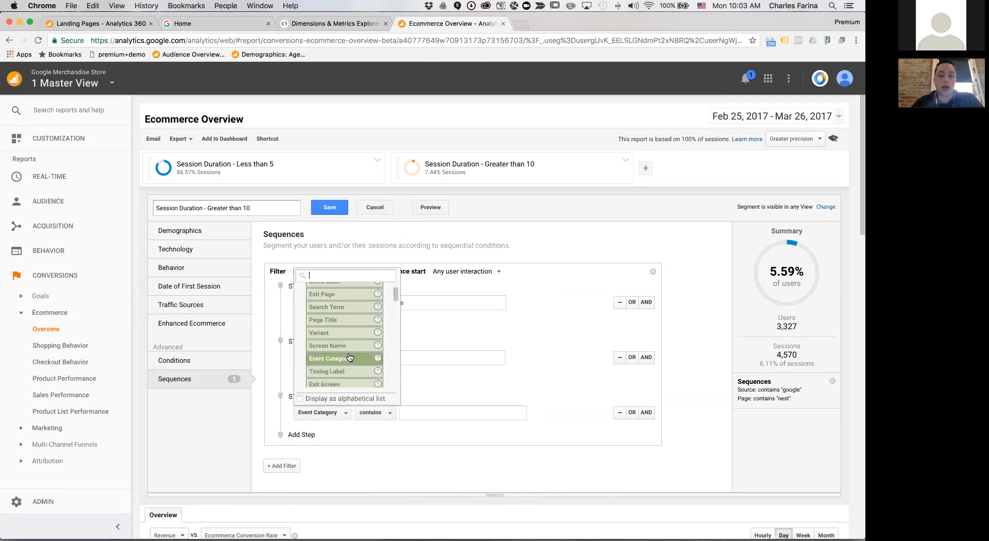
pyautogui.click(322, 273)
pyautogui.write('eve')
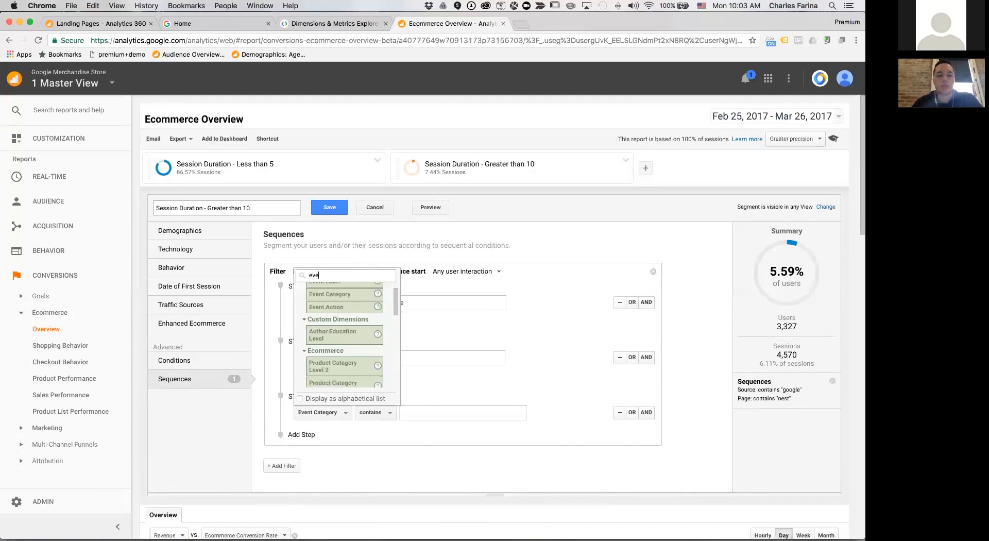
pyautogui.press('Down')
pyautogui.press('Down')
pyautogui.press('Return')
pyautogui.click(438, 412)
pyautogui.write('add')
pyautogui.press('Return')
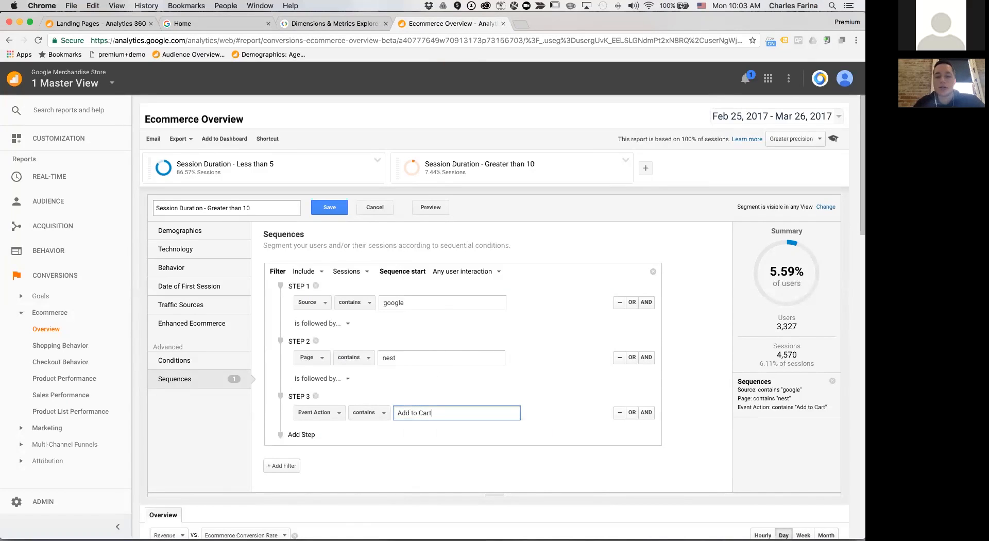
pyautogui.click(358, 272)
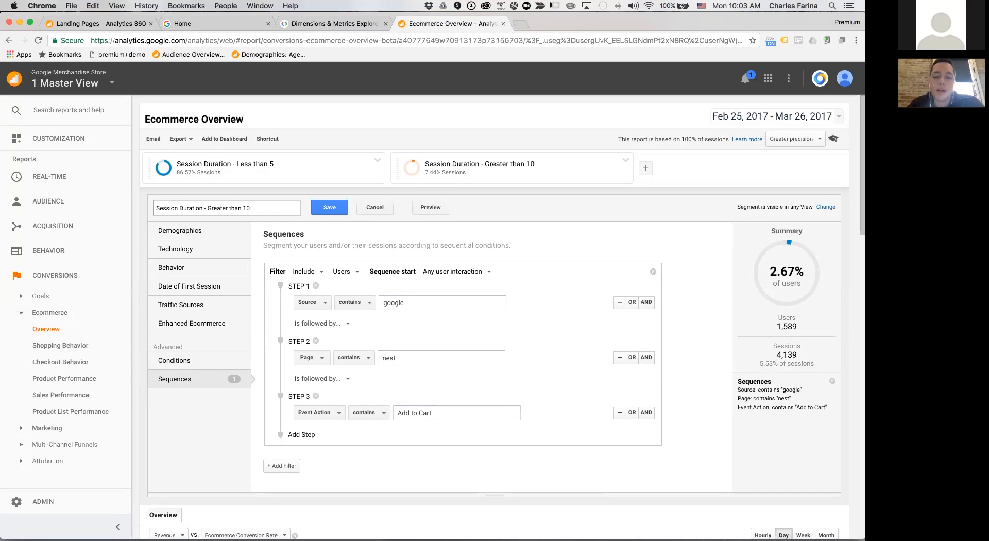
# - Add a blank AND condition to Step 3 and show the value suggestions for Step 1's Source
pyautogui.click(454, 412)
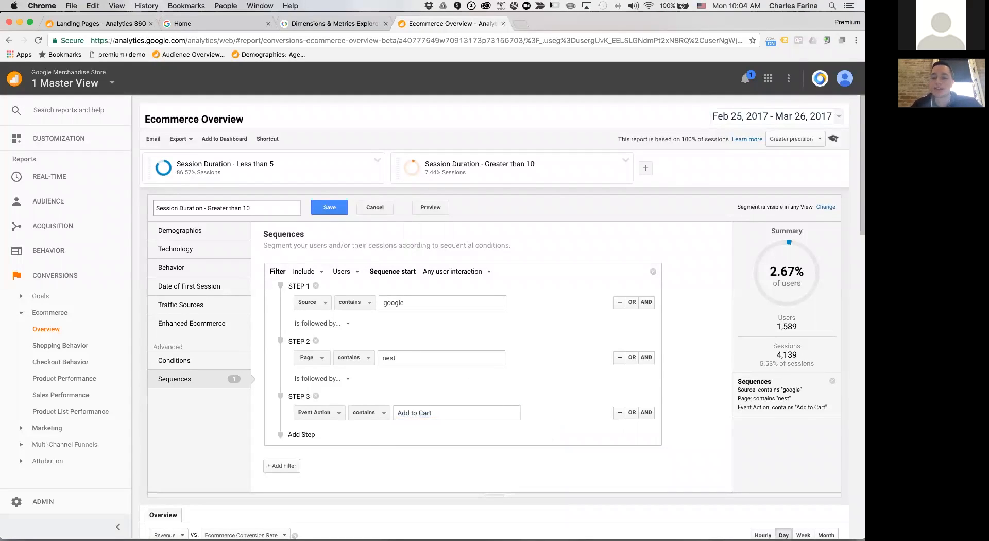
pyautogui.click(646, 412)
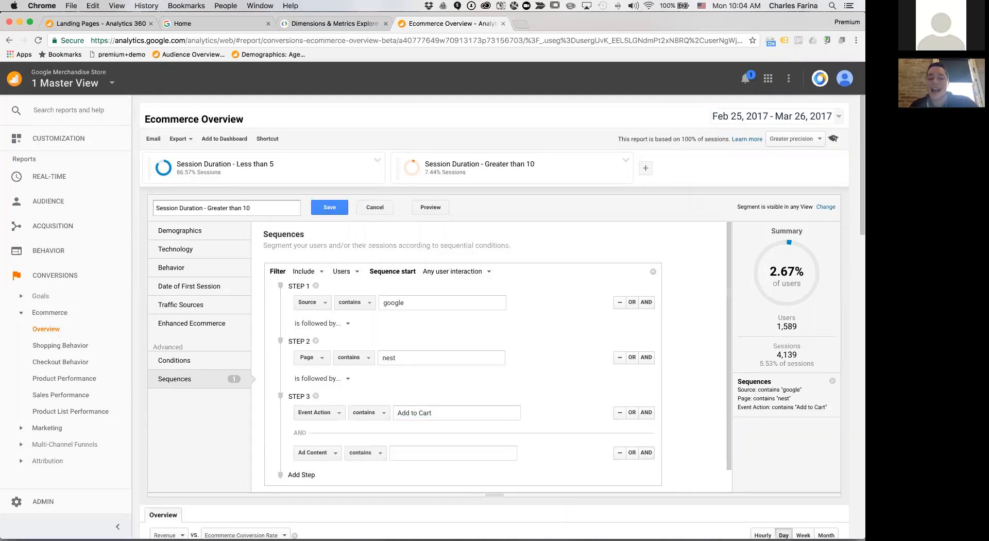
pyautogui.click(311, 302)
pyautogui.write('product')
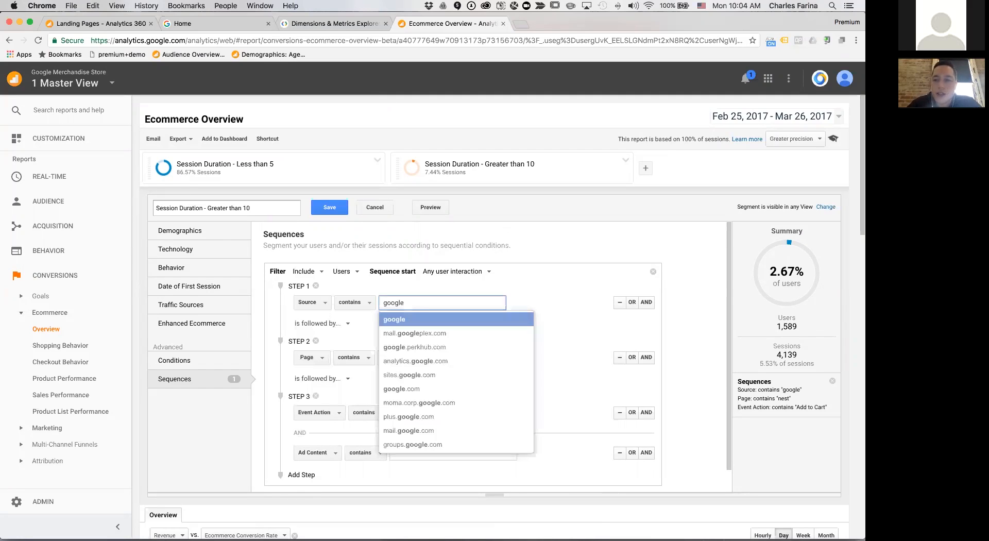
pyautogui.click(543, 248)
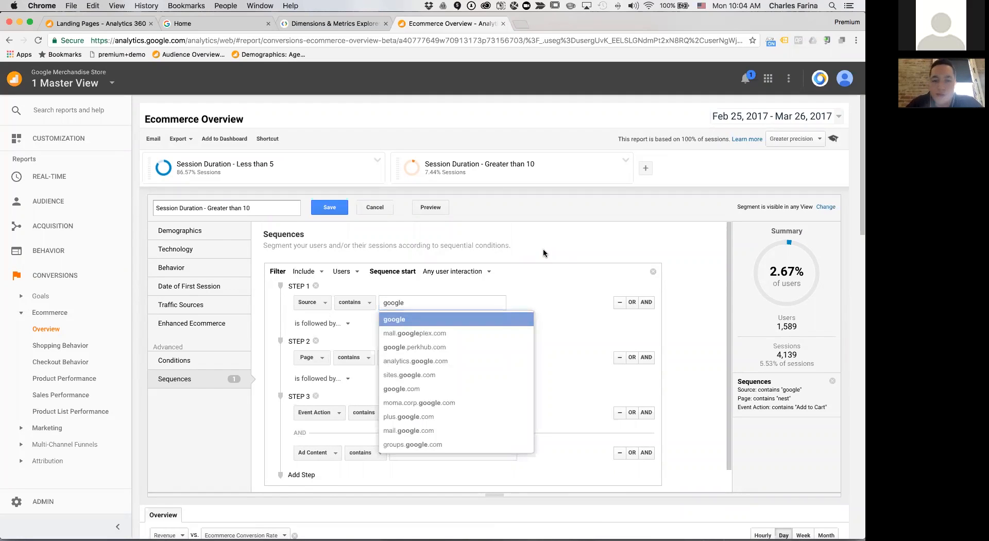
# - Examine the "is followed by" and "is immediately followed by" options between Step 1 and Step 2
pyautogui.click(331, 324)
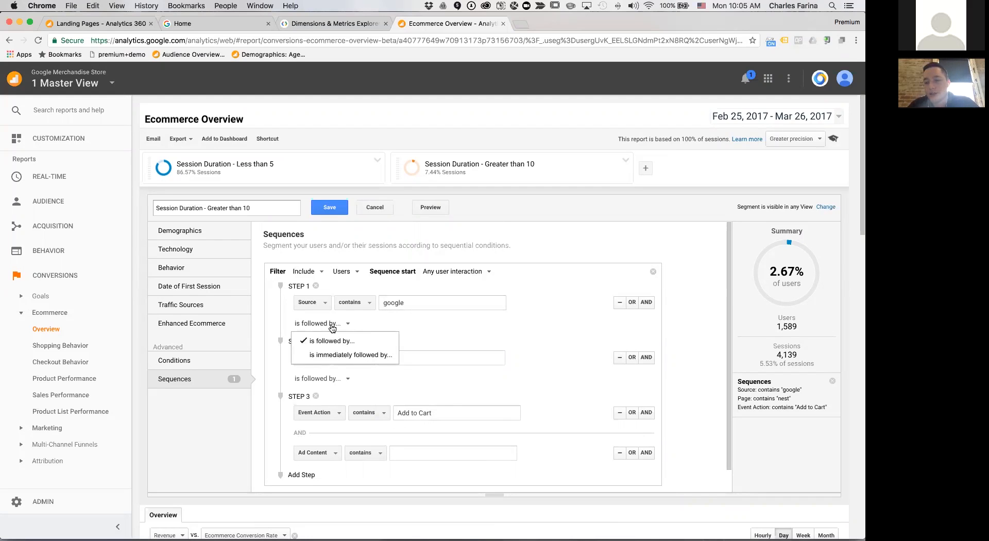
pyautogui.click(333, 327)
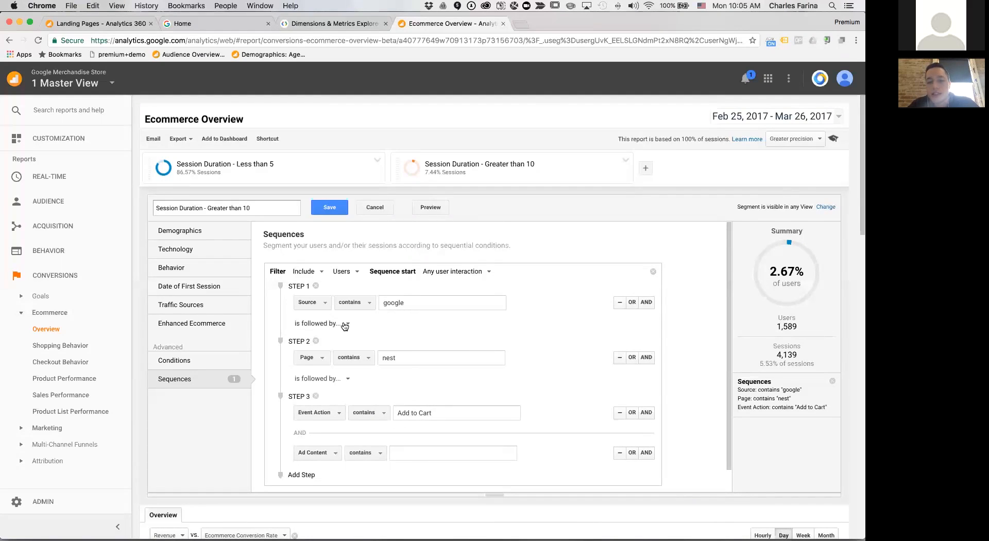
pyautogui.click(347, 324)
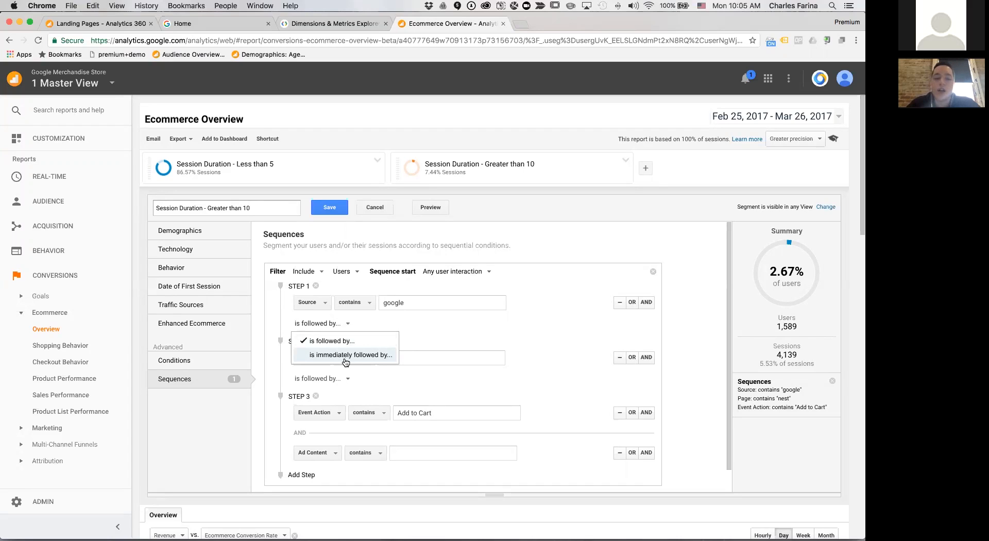
pyautogui.click(369, 319)
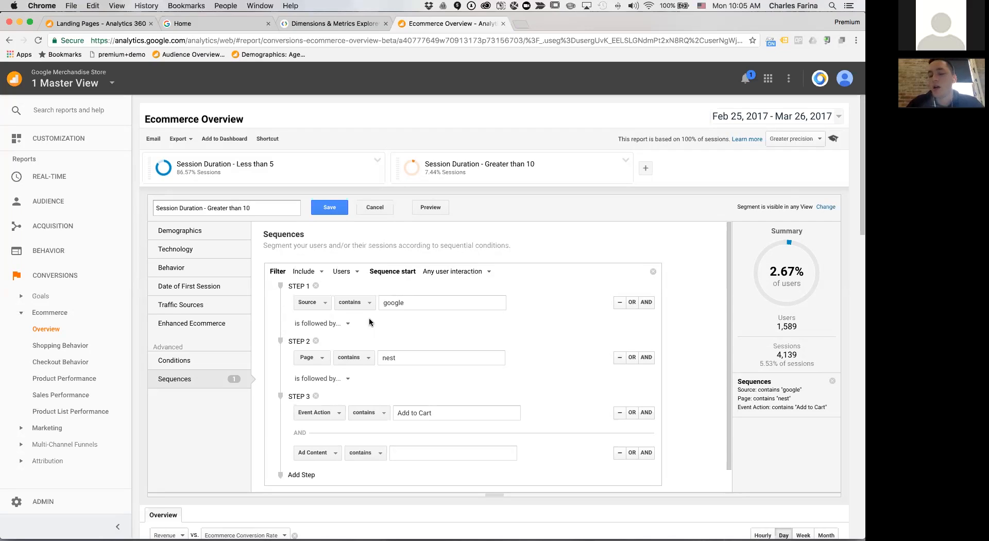
pyautogui.click(322, 323)
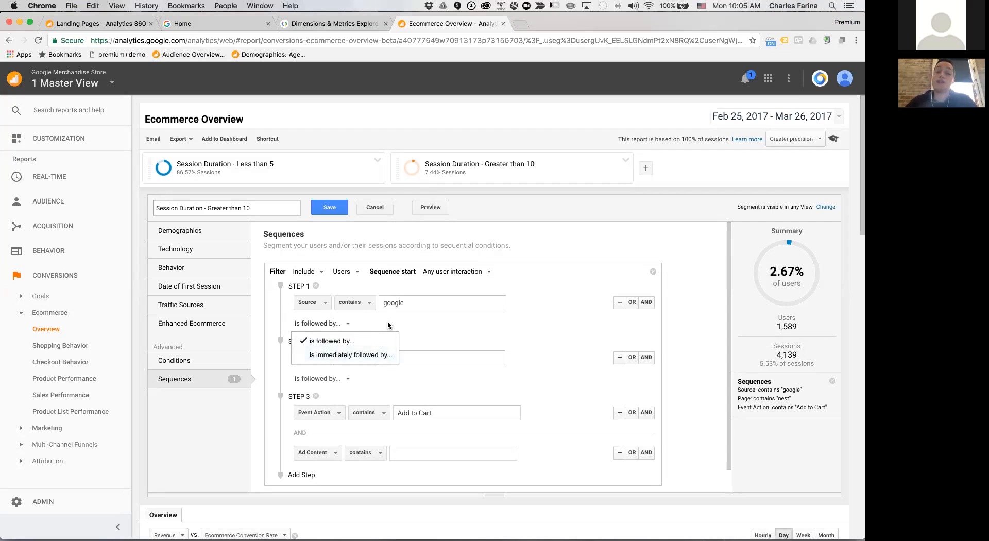
pyautogui.click(332, 323)
pyautogui.click(332, 324)
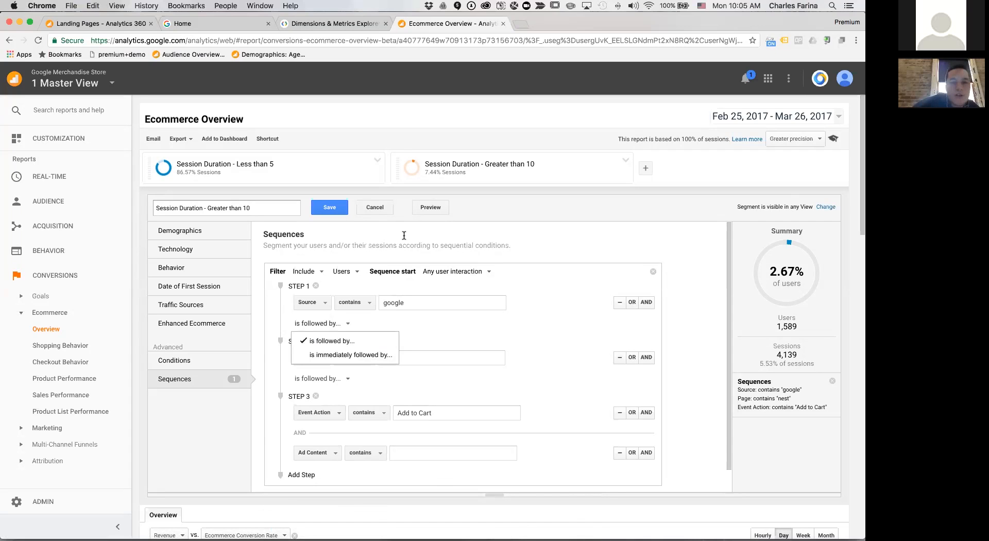
# - Switch to the PowerPoint deck, view the Sampling slide after the Advanced Segments Exercise, and return to the Chrome window with Google Analytics
pyautogui.hotkey('ctrl', 'Up')
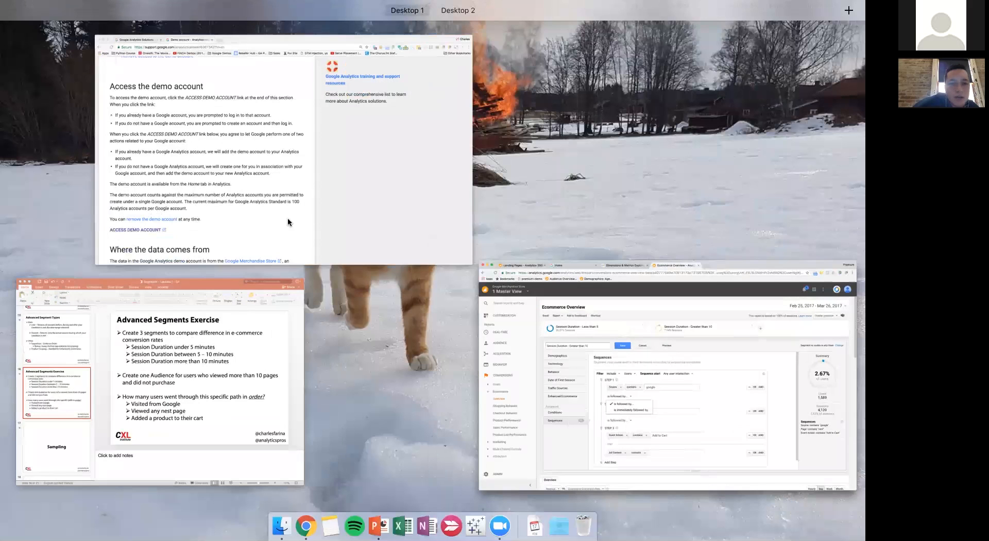
pyautogui.click(180, 377)
pyautogui.press('Down')
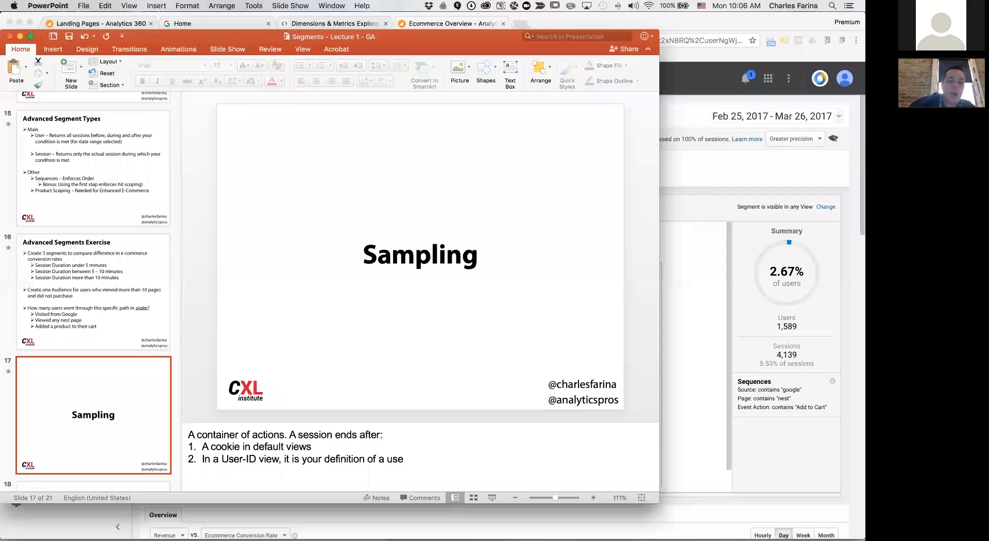
pyautogui.press('Down')
pyautogui.press('Up')
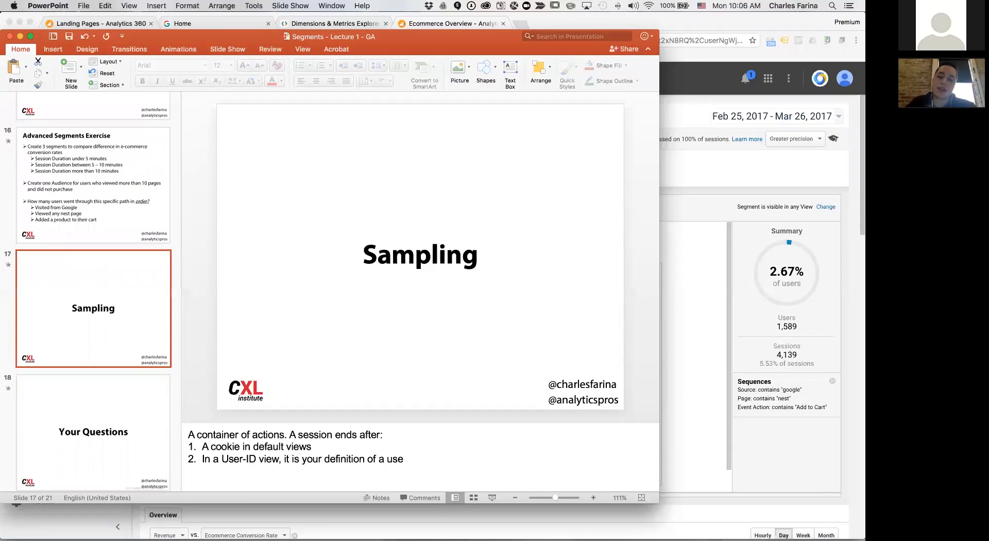
pyautogui.click(703, 309)
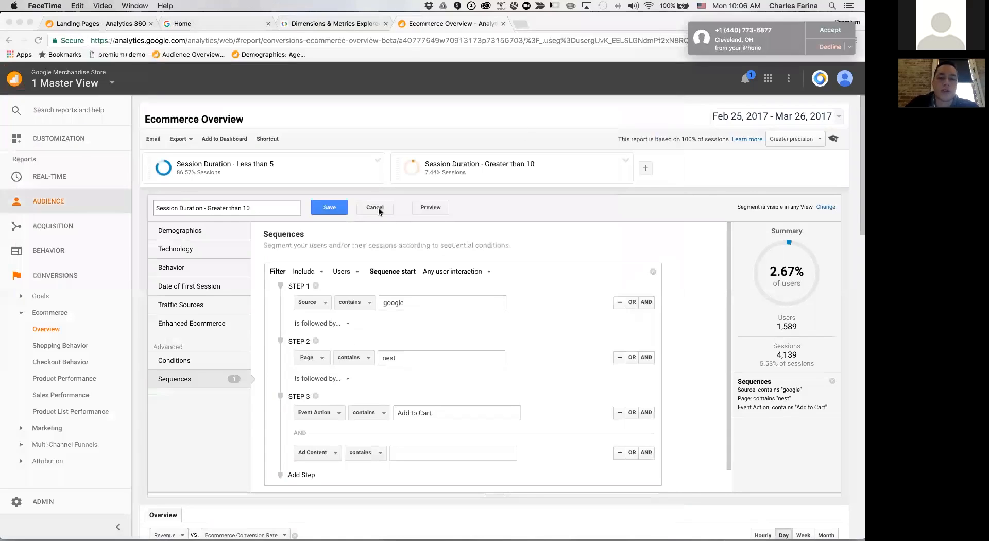
# - Discard the unsaved changes to the "Session Duration - Greater than 10" segment
pyautogui.click(51, 201)
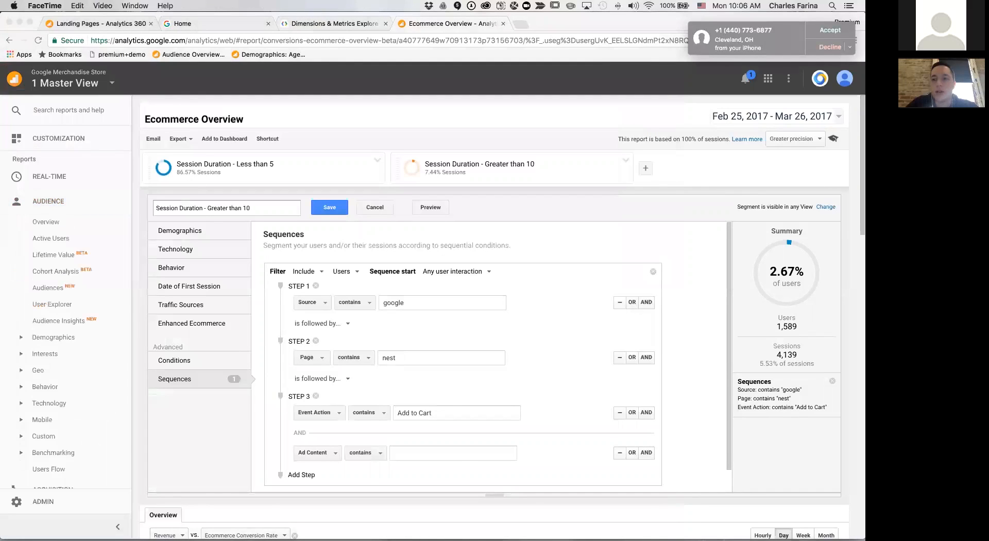
pyautogui.click(62, 222)
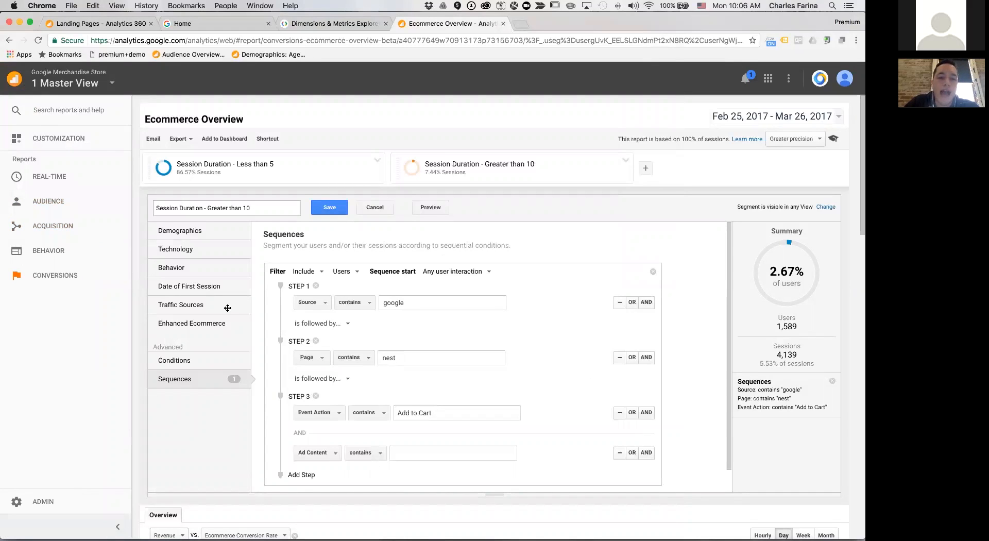
pyautogui.click(375, 207)
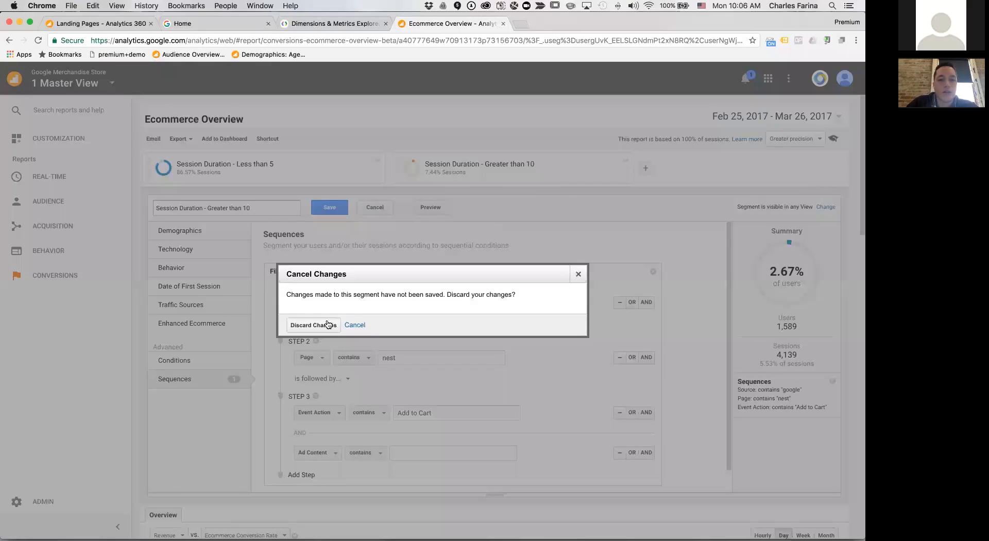
pyautogui.click(328, 324)
pyautogui.click(510, 202)
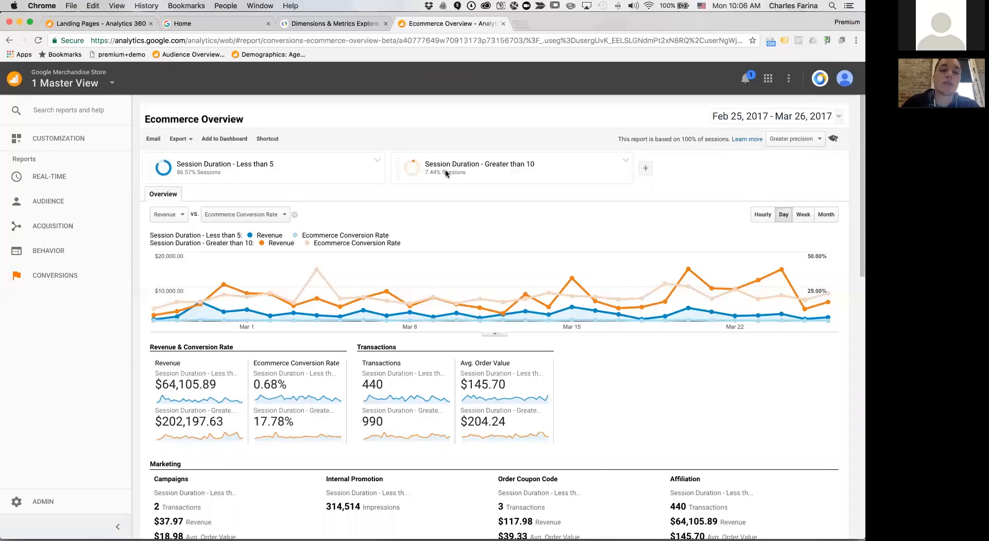
# - View the sharing URL of the "Session Duration - Less than 5" segment and close the sharing dialog
pyautogui.click(378, 161)
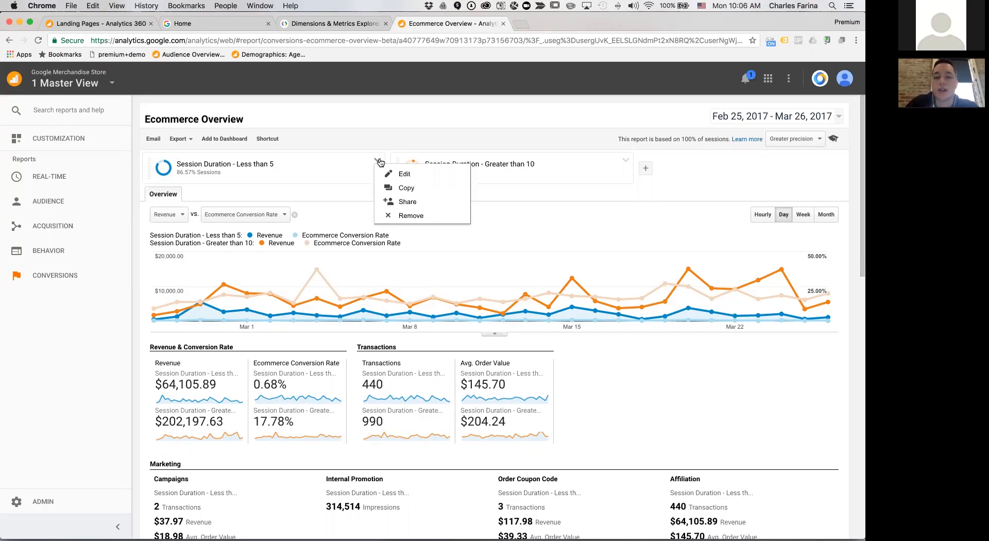
pyautogui.click(366, 145)
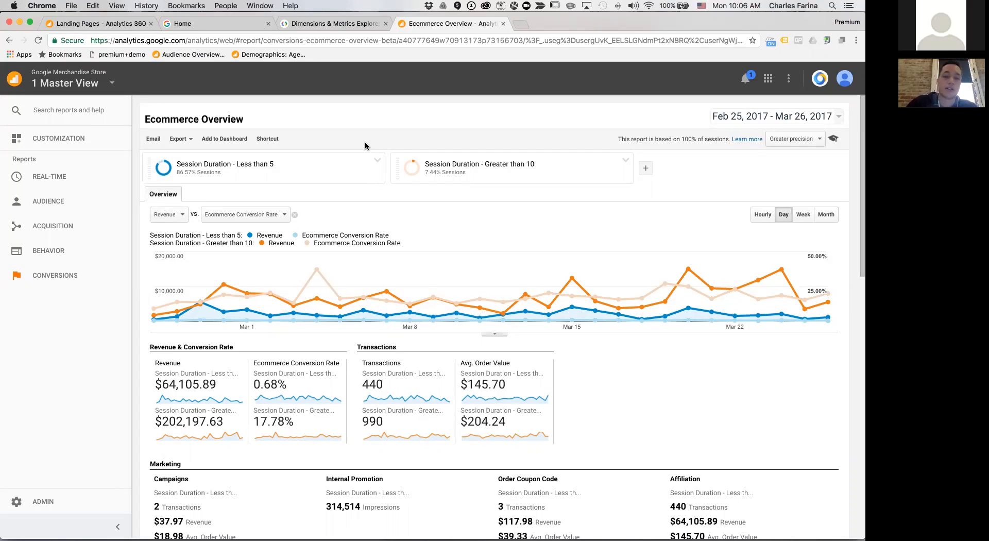
pyautogui.click(326, 41)
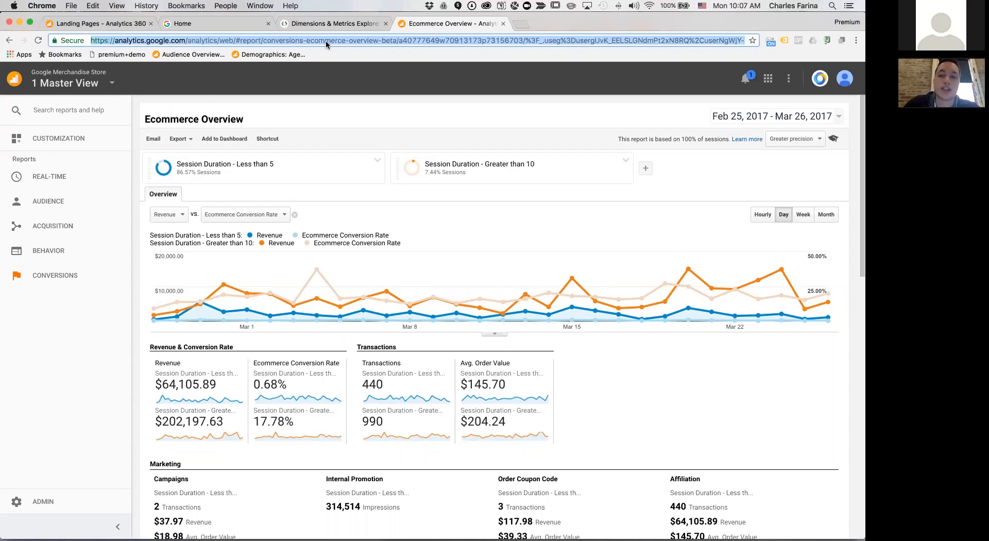
pyautogui.click(378, 162)
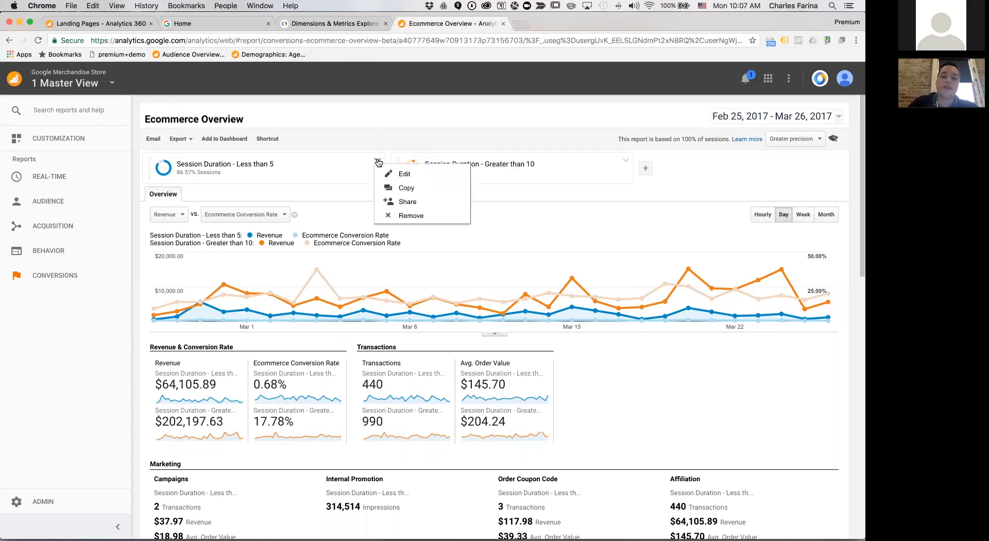
pyautogui.click(392, 200)
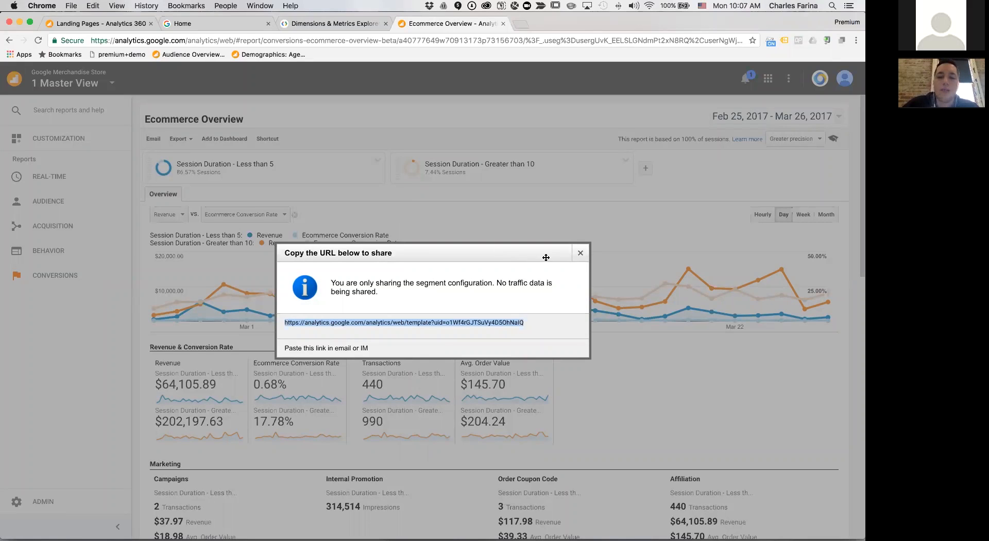
pyautogui.click(578, 253)
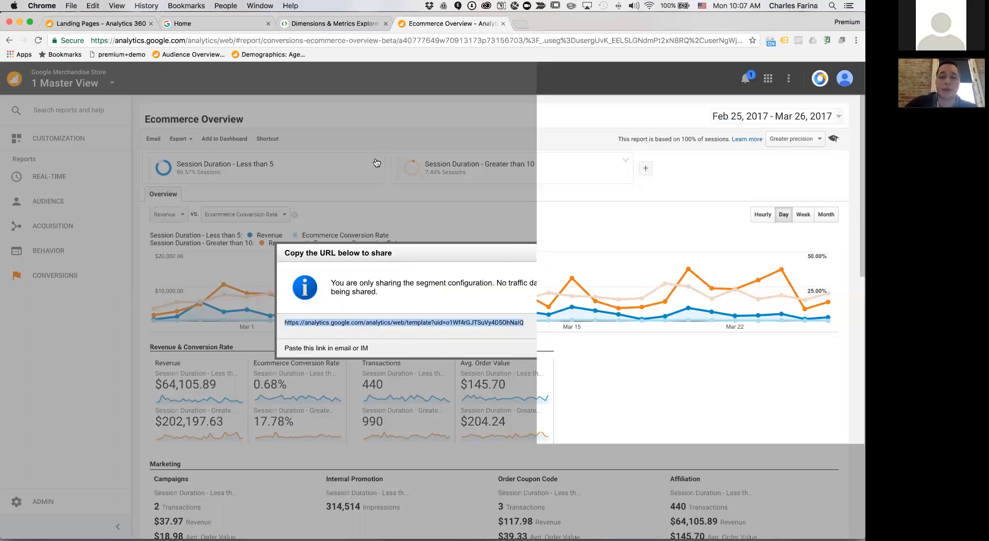
# - Open the "Session Duration - Less than 5" segment for editing and review its availability options, keeping it available in any View
pyautogui.click(377, 160)
pyautogui.click(392, 170)
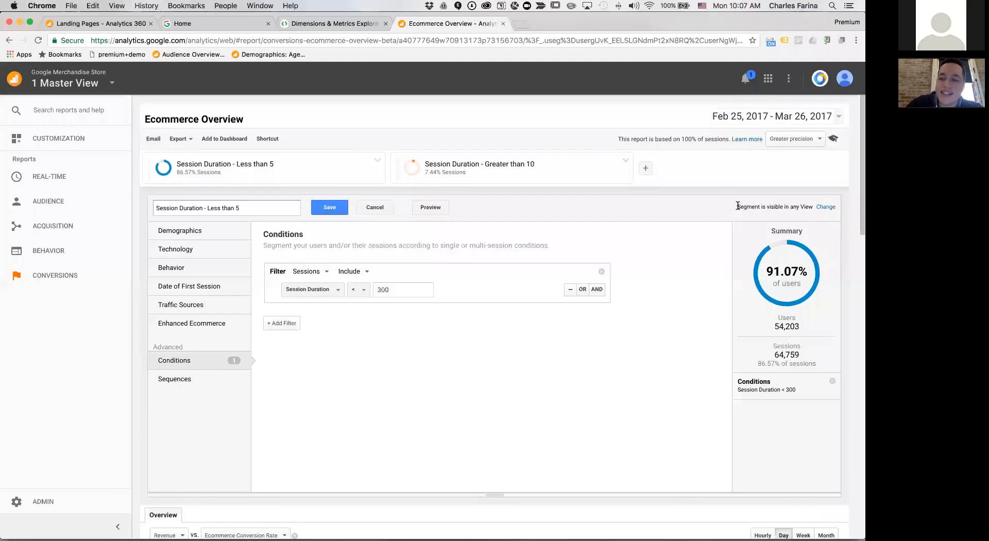
pyautogui.moveTo(737, 206); pyautogui.dragTo(813, 207)
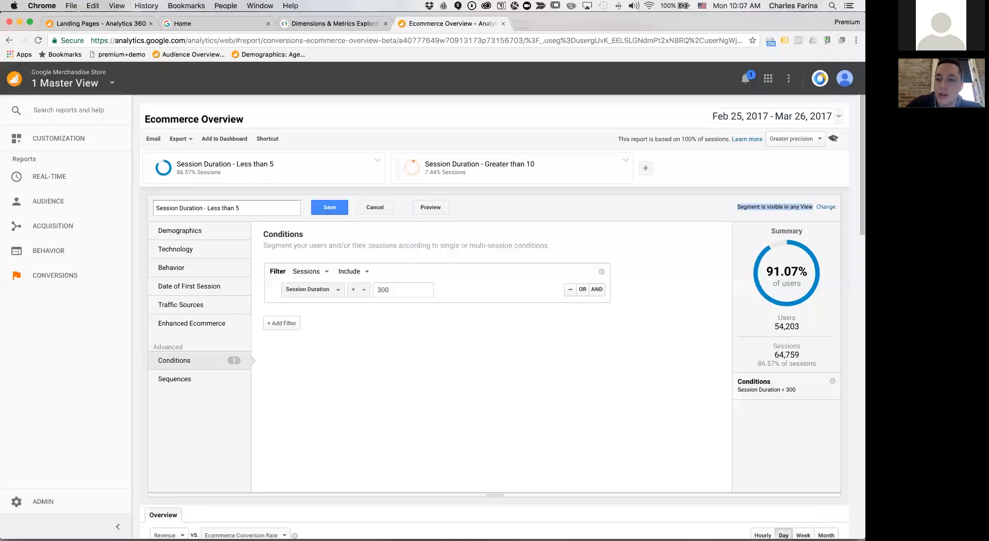
pyautogui.click(826, 206)
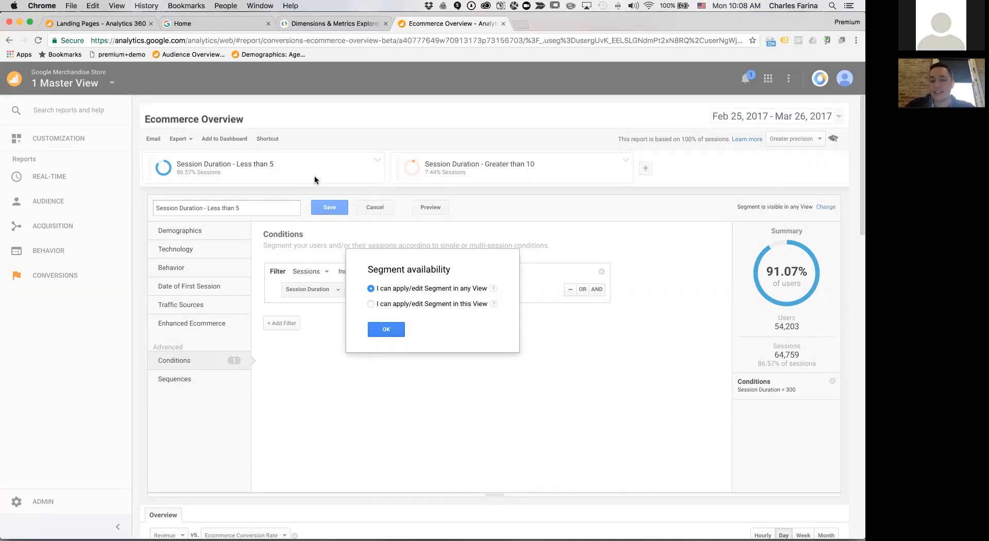
pyautogui.click(382, 327)
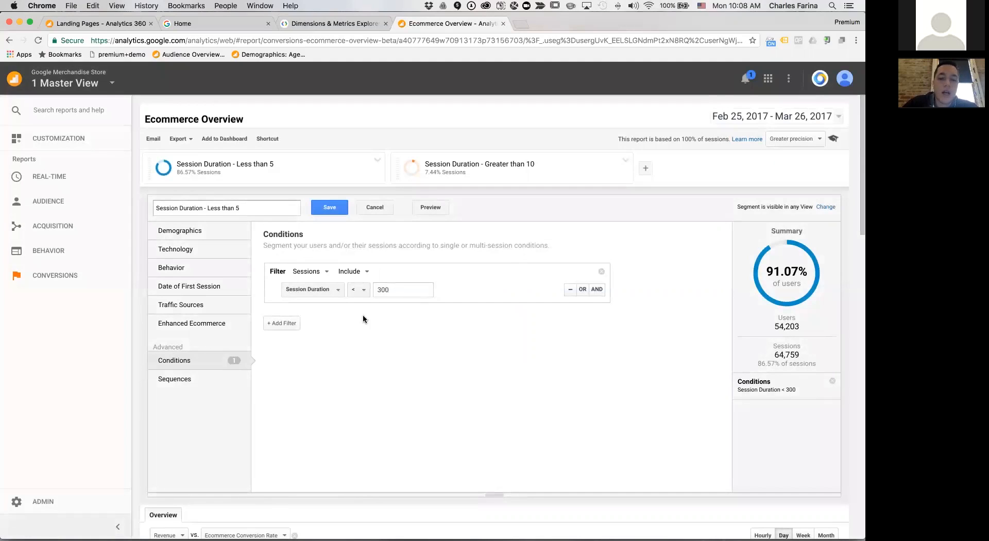
# - Preview the "Session Duration - Less than 5" segment and inspect the segment parameters through the end of the report's URL
pyautogui.scroll(-2, 617, 265)
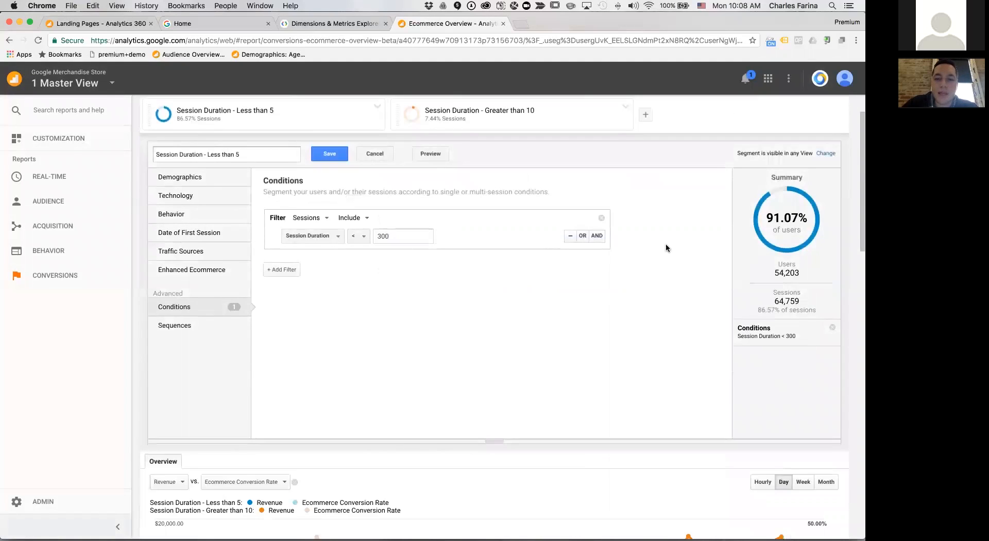
pyautogui.scroll(1, 561, 269)
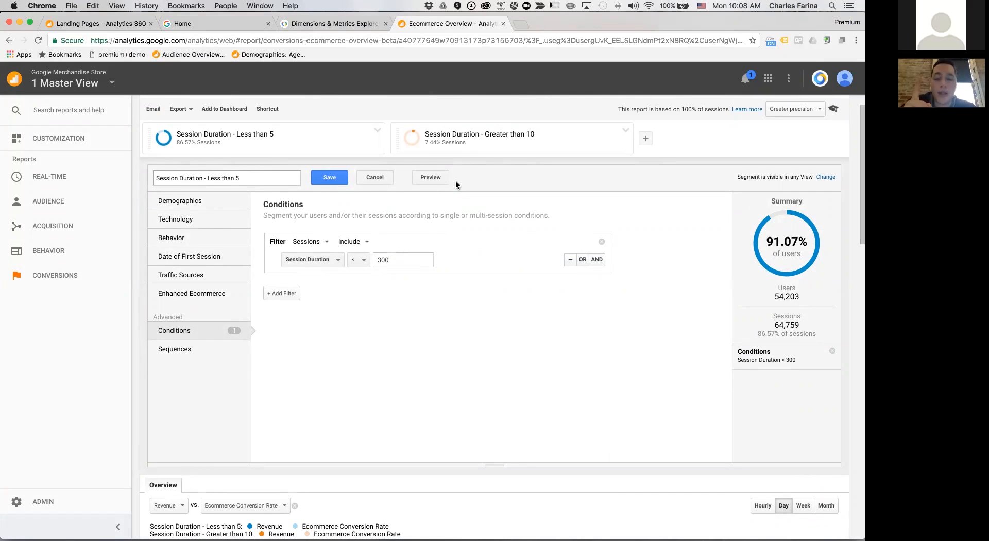
pyautogui.click(421, 177)
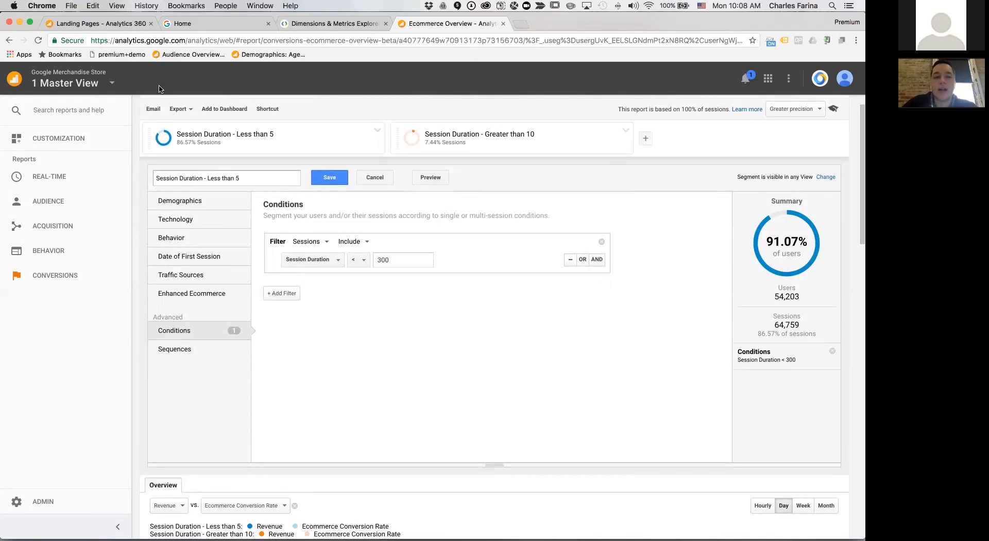
pyautogui.click(91, 40)
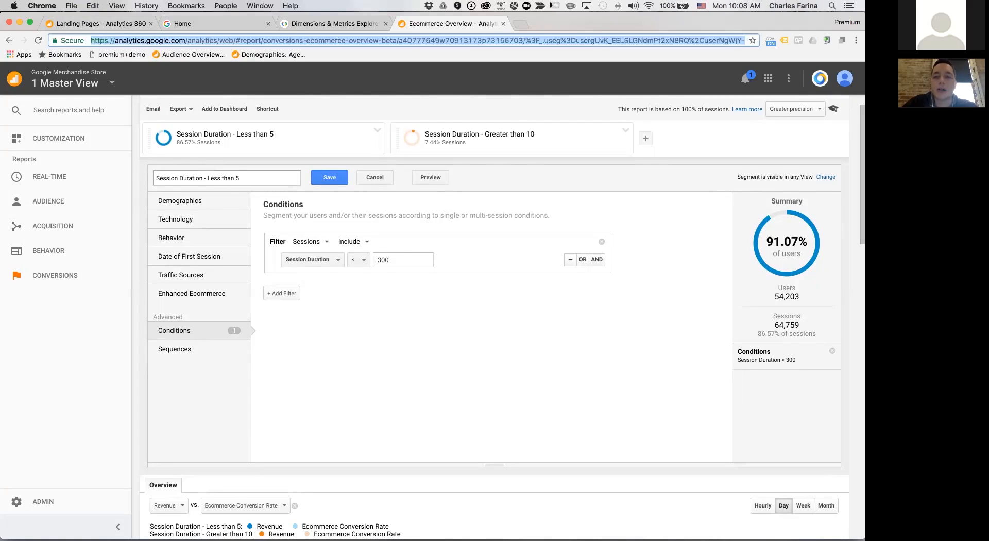
pyautogui.hscroll(15, 296, 40)
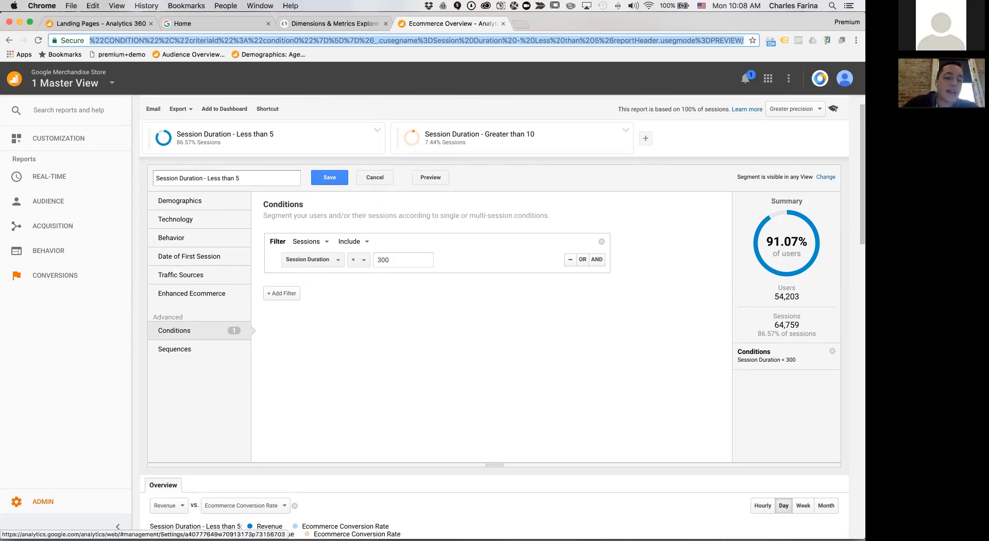
# - Open the administration settings for 1 Master View, view its Segments list, and go on to Share Assets
pyautogui.click(43, 502)
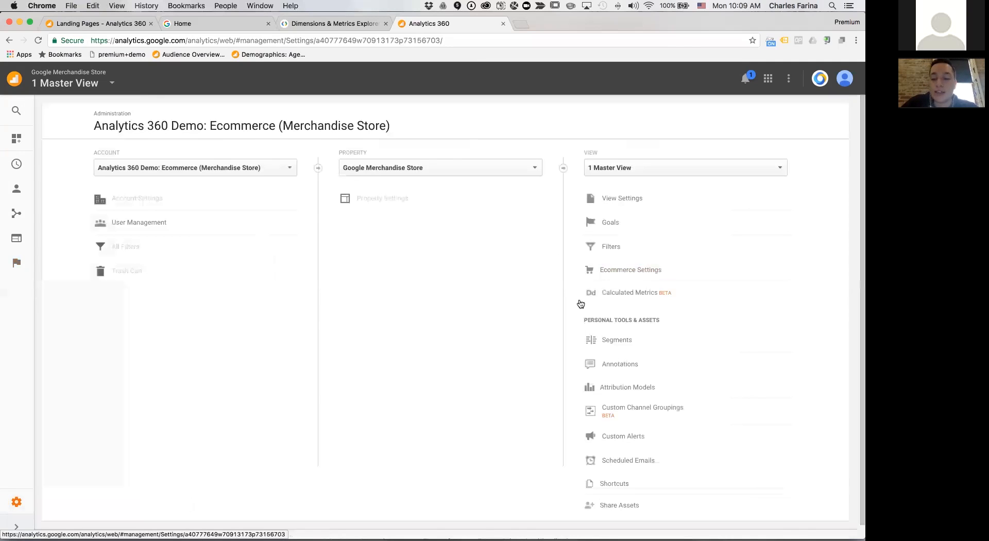
pyautogui.scroll(-1, 589, 360)
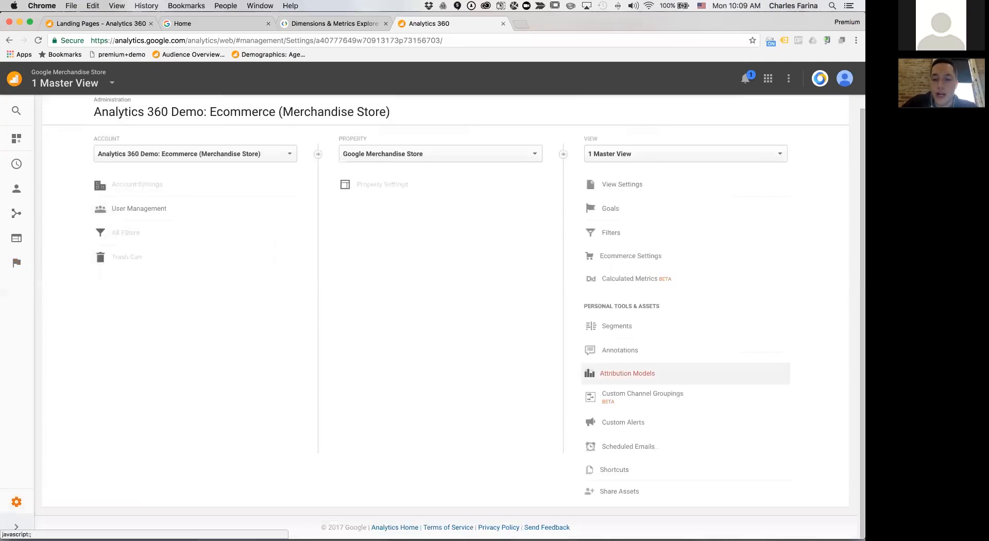
pyautogui.click(599, 331)
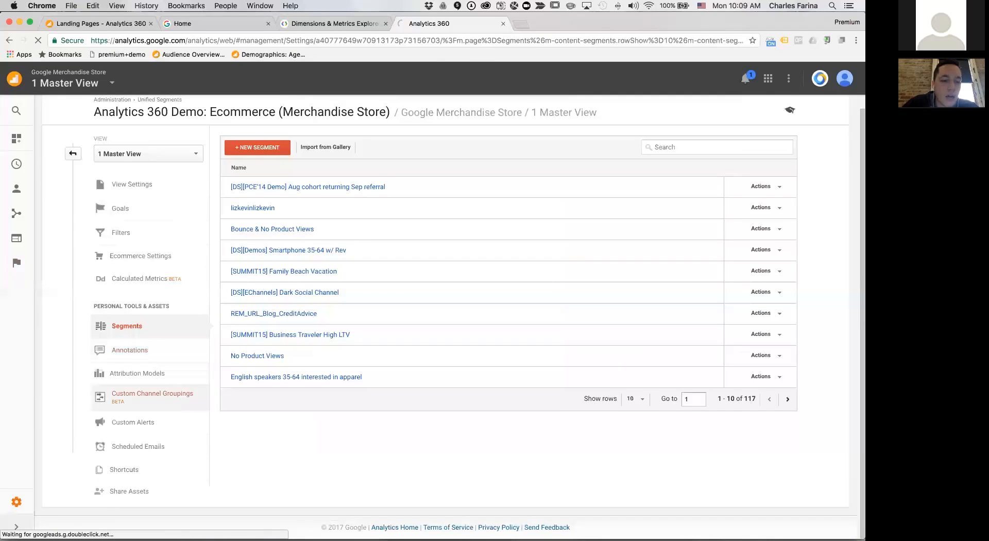
pyautogui.click(129, 491)
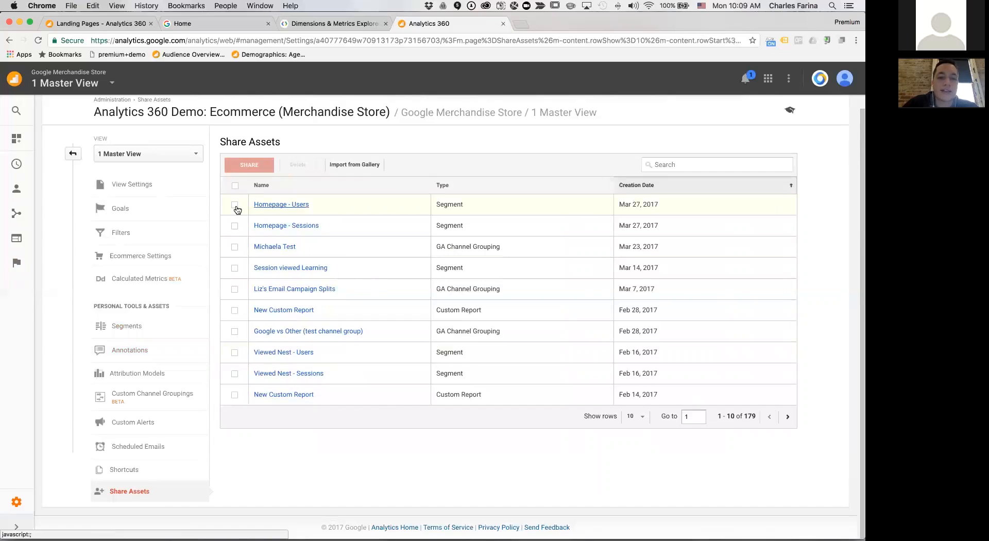
# - Select the Homepage - Users and Homepage - Sessions segments plus the first channel grouping, review their sharing methods, and dismiss the dialog without sharing
pyautogui.click(235, 205)
pyautogui.click(235, 225)
pyautogui.click(237, 249)
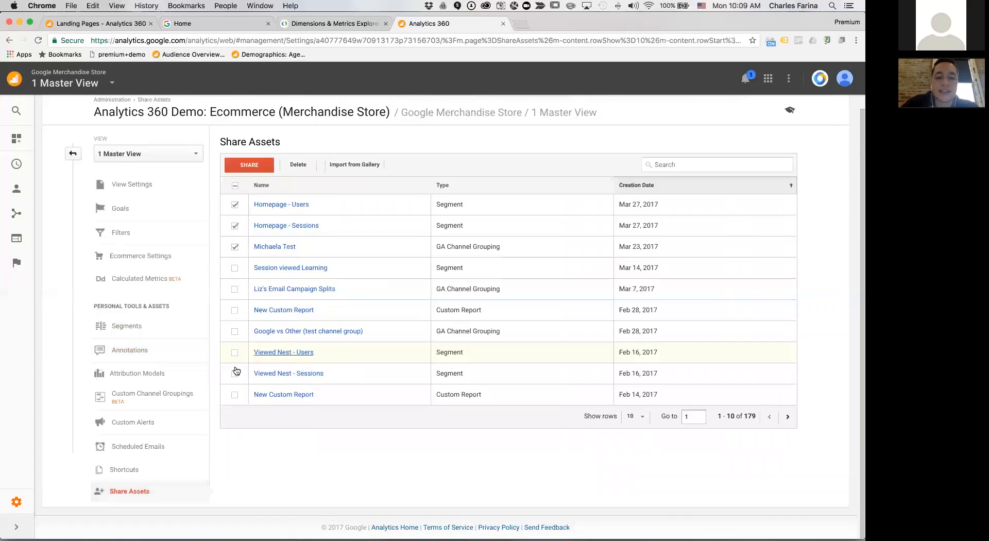
pyautogui.click(260, 166)
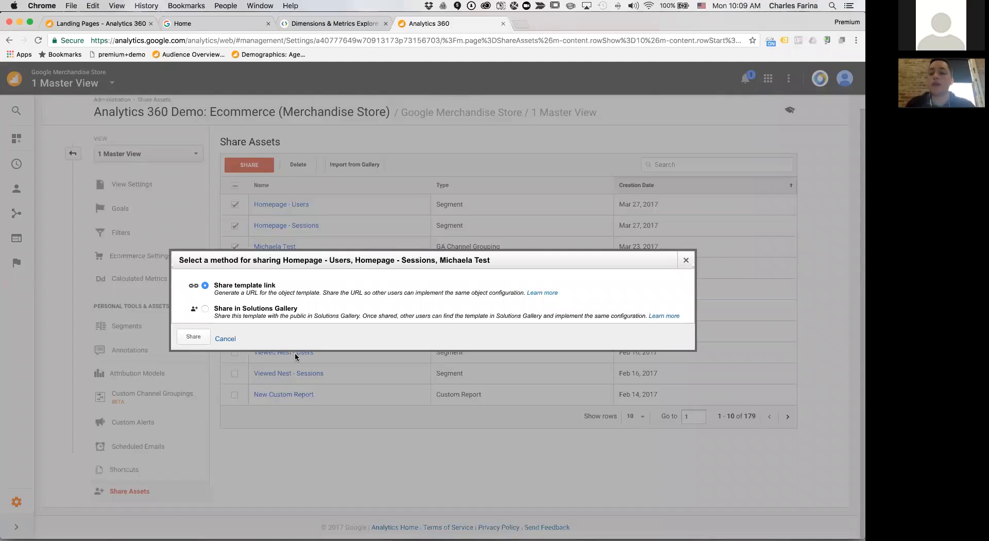
pyautogui.click(687, 256)
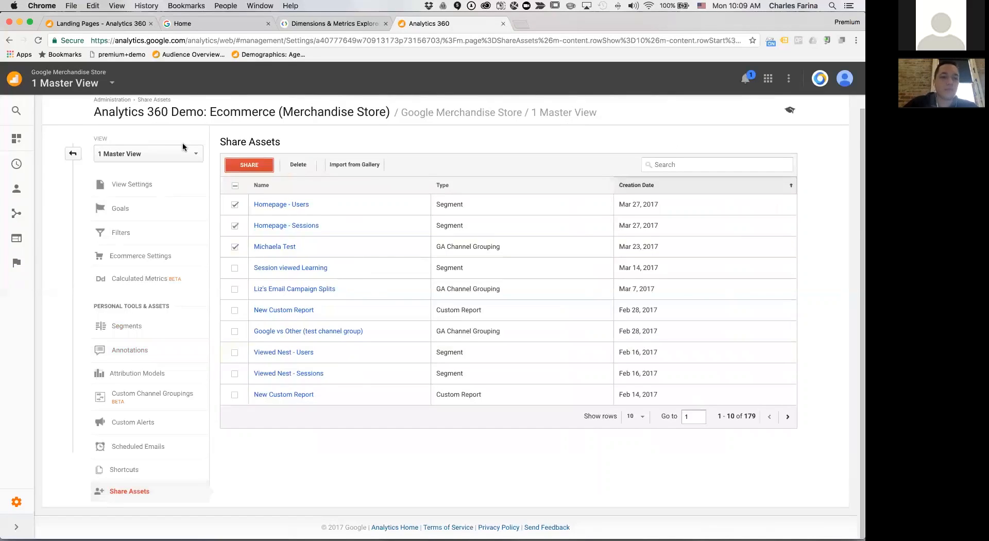
# - Open the Audience Overview report and highlight its note about the percentage of sessions the report is based on
pyautogui.click(17, 186)
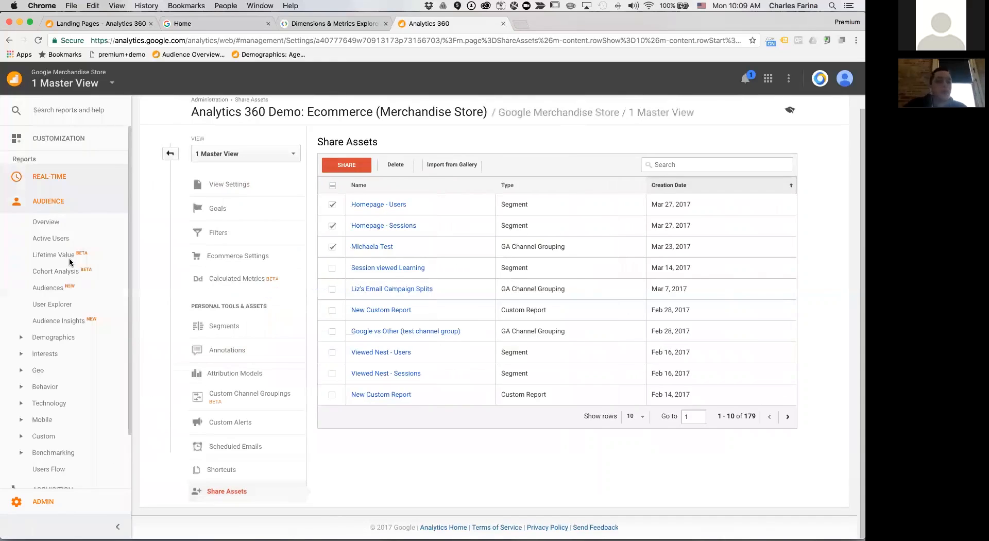
pyautogui.click(44, 222)
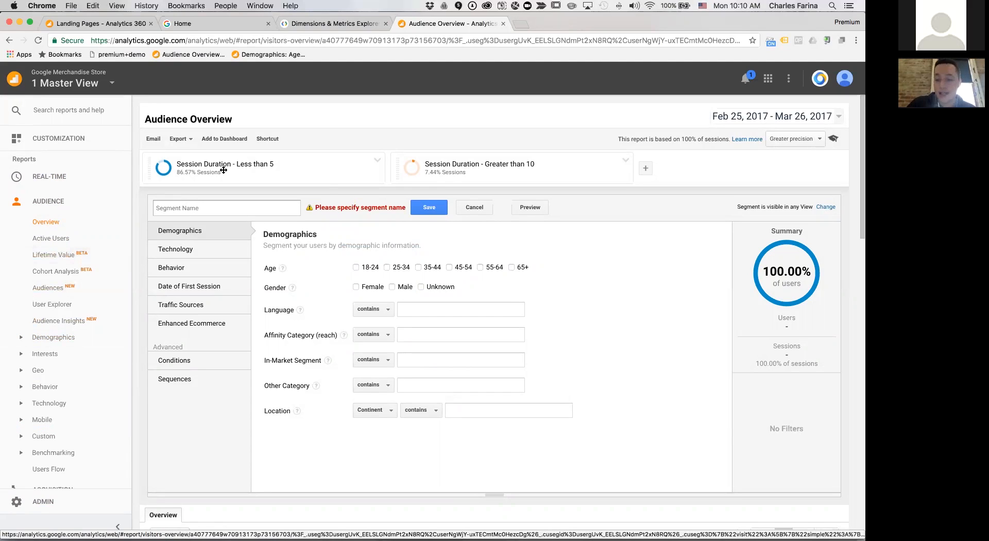
pyautogui.moveTo(224, 170)
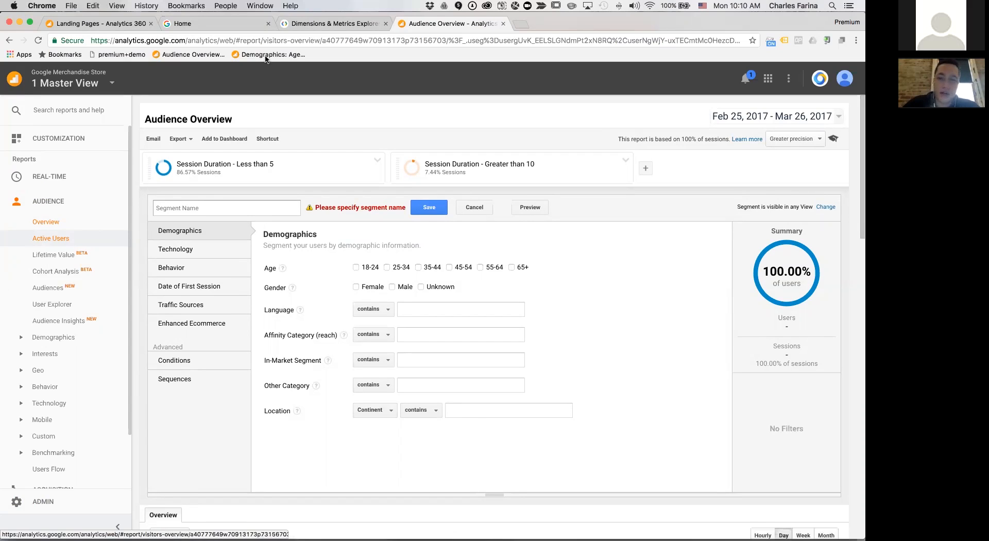
pyautogui.moveTo(614, 136); pyautogui.dragTo(703, 138)
pyautogui.click(625, 136)
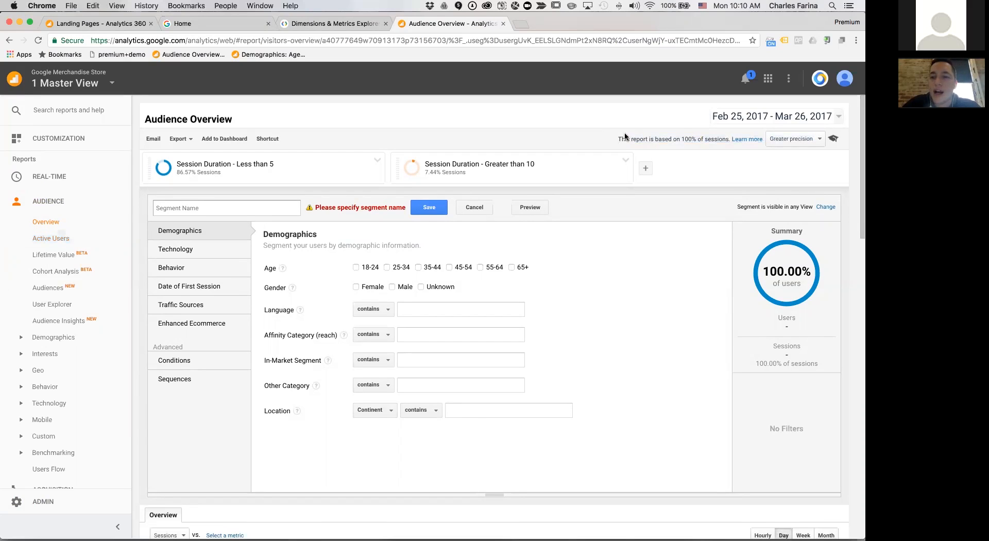
pyautogui.tripleClick(621, 139)
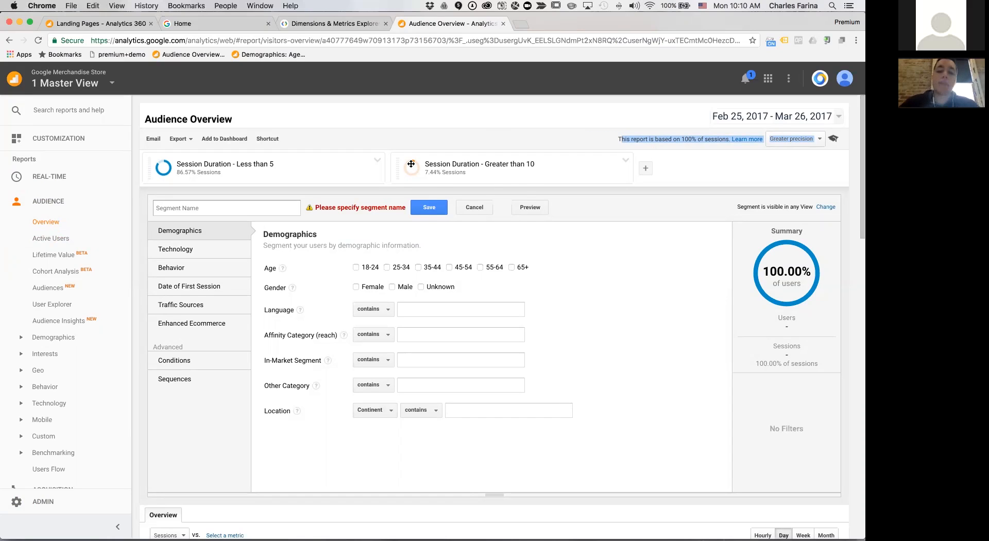
pyautogui.moveTo(411, 164)
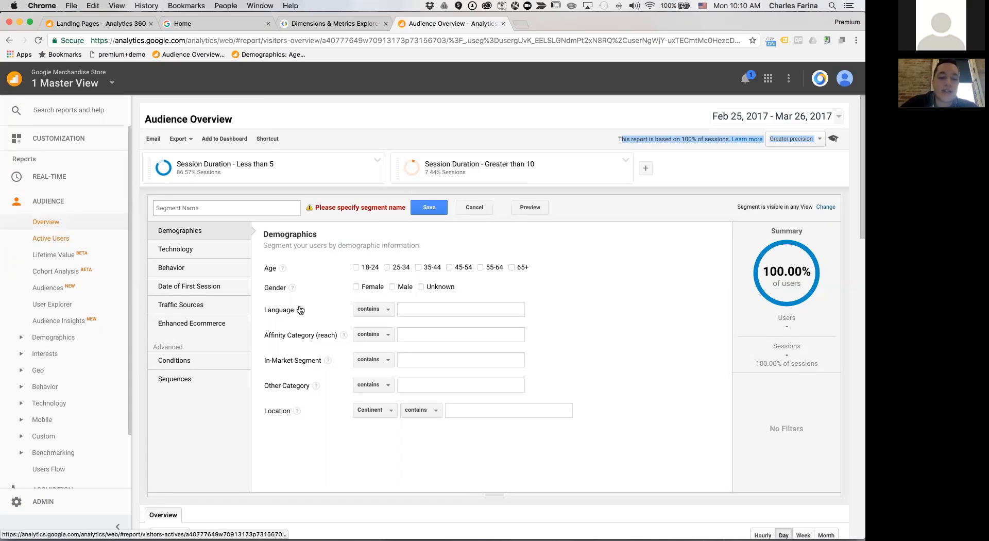
# - Compare the session, user and engagement metrics of the two Session Duration segments, and examine the report's sampling note
pyautogui.scroll(-5, 300, 310)
pyautogui.scroll(-6, 301, 309)
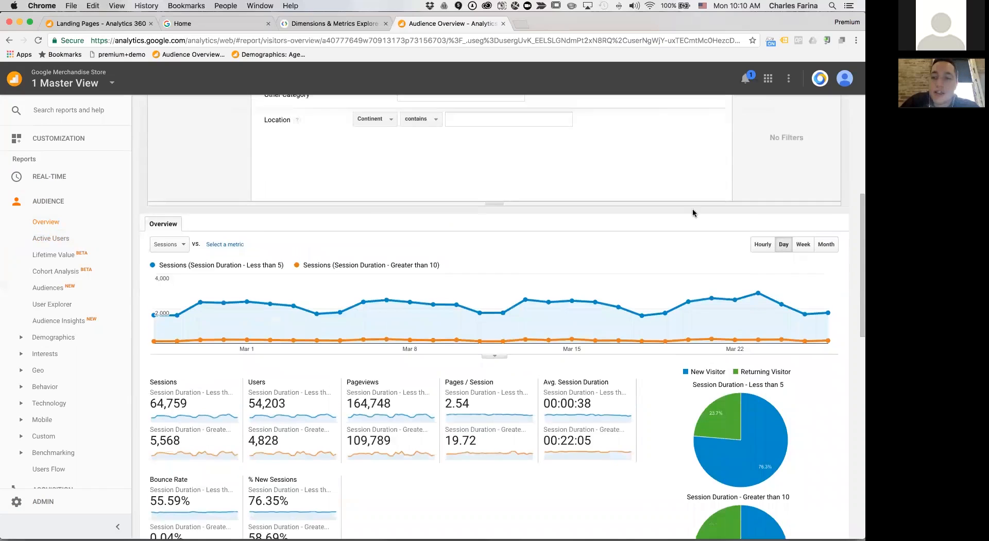
pyautogui.scroll(10, 691, 212)
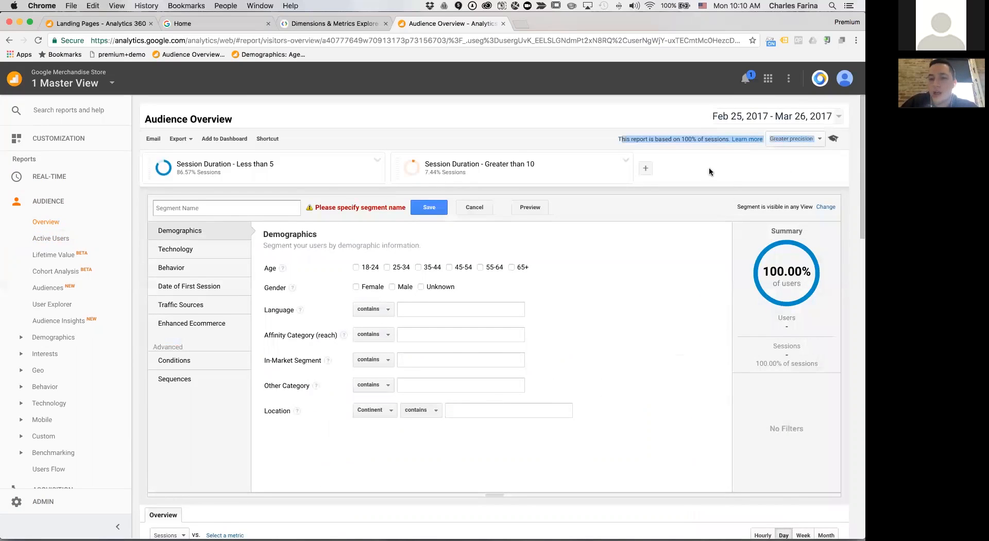
pyautogui.scroll(-15, 307, 234)
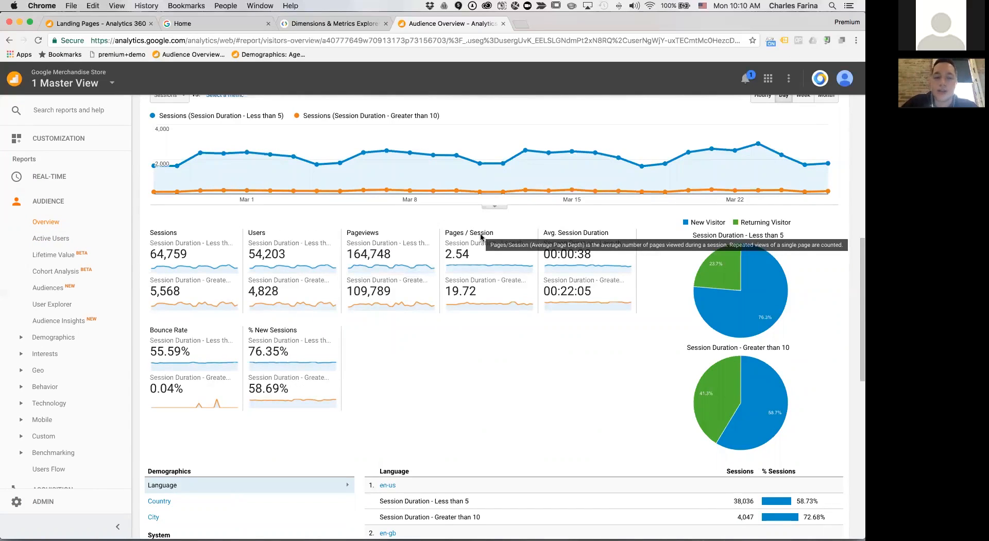
pyautogui.scroll(15, 480, 236)
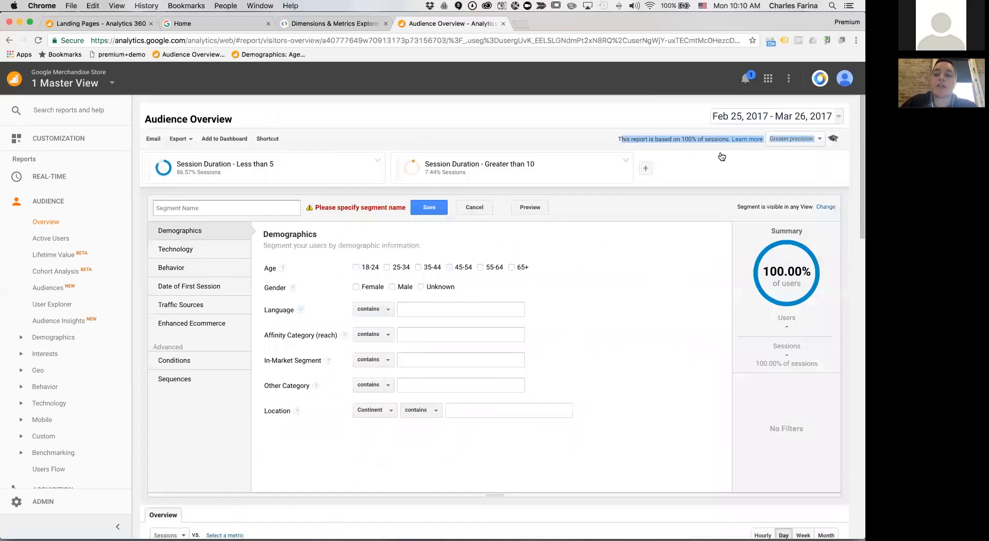
pyautogui.scroll(-10, 564, 315)
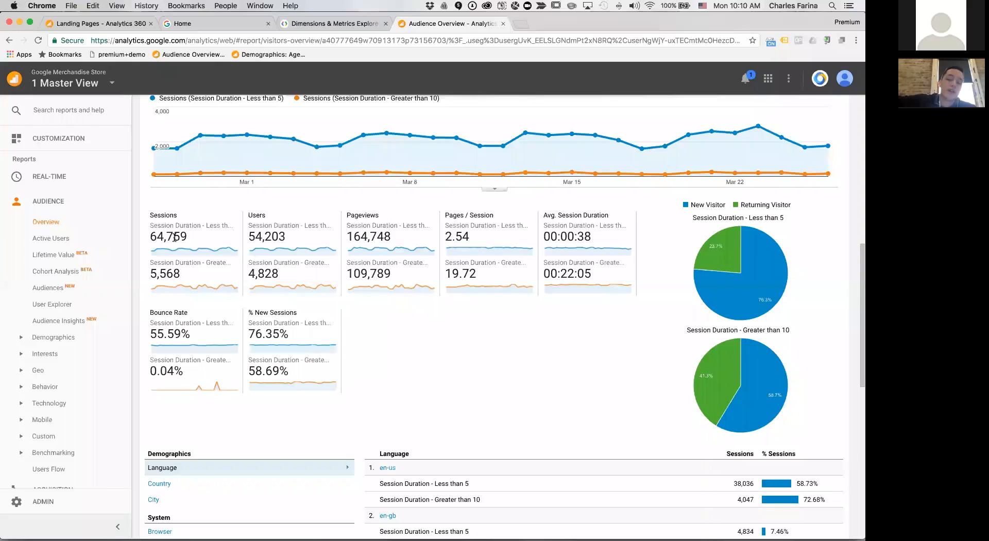
pyautogui.scroll(1, 495, 212)
pyautogui.scroll(9, 711, 162)
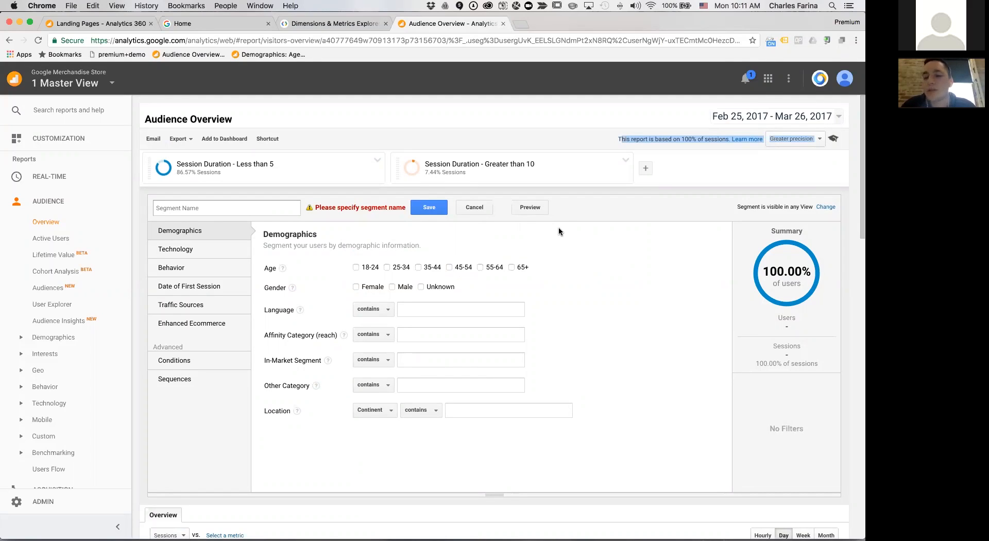
pyautogui.doubleClick(685, 139)
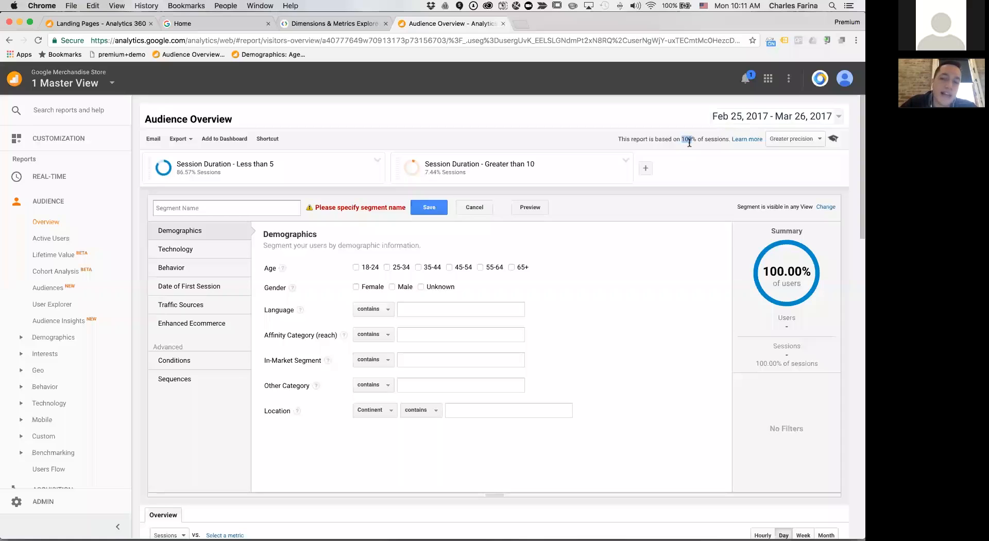
pyautogui.tripleClick(731, 139)
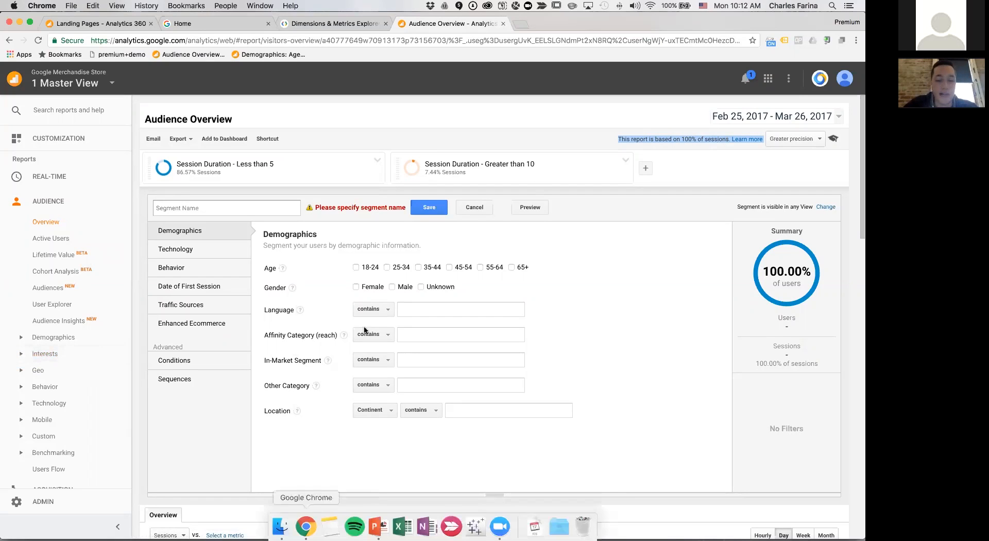
# - Switch to the PowerPoint deck "Segments - Lecture 1 - GA" and show the "Your Questions" slide after Sampling
pyautogui.hotkey('ctrl', 'Up')
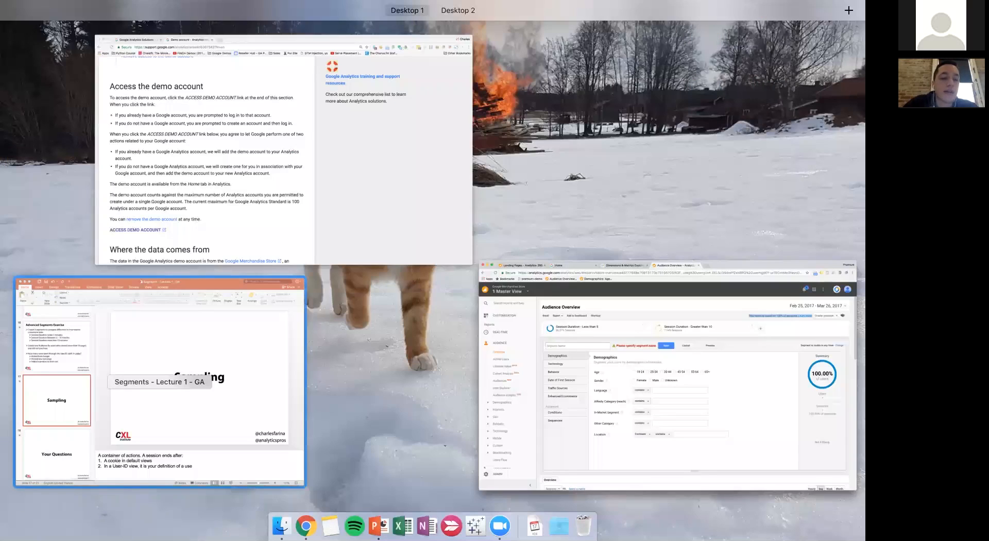
pyautogui.click(160, 382)
pyautogui.press('Down')
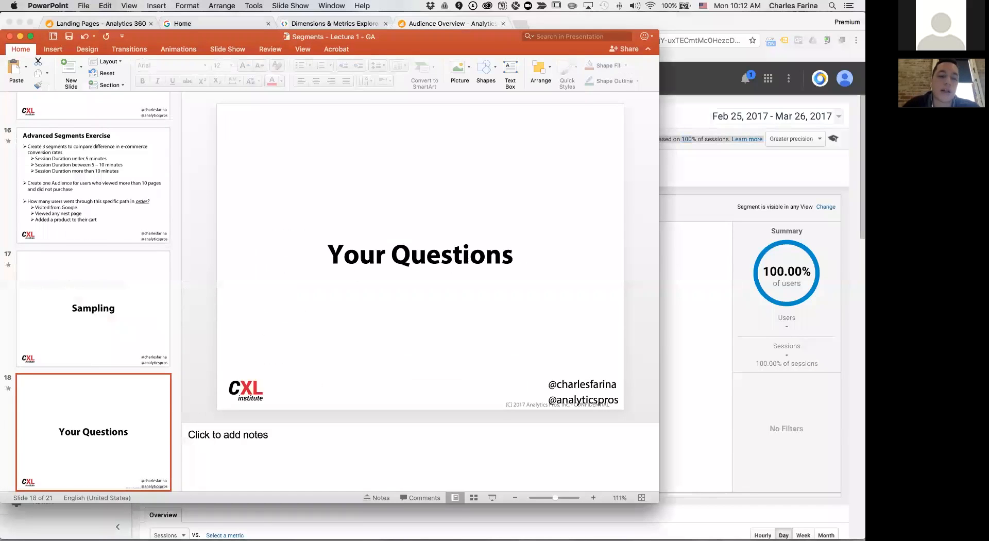
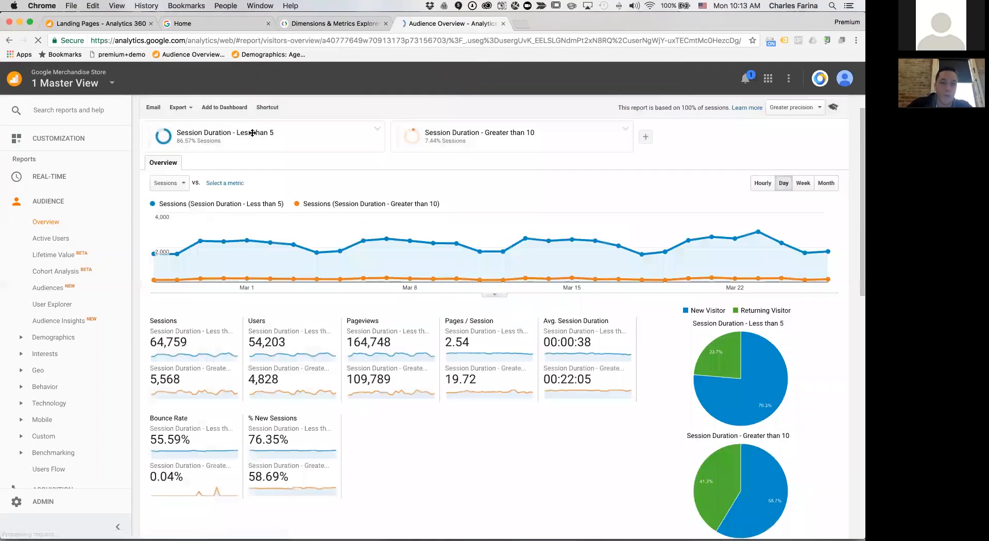
# - Remove the "Session Duration - Greater than 10" and "Session Duration - Less than 5" segments from the Audience Overview report and apply the change
pyautogui.moveTo(259, 139)
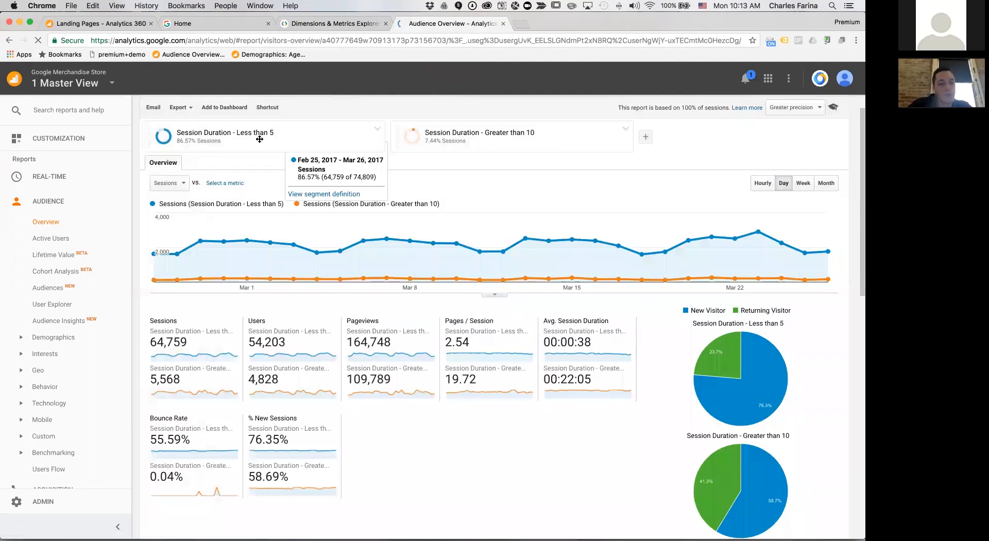
pyautogui.click(341, 140)
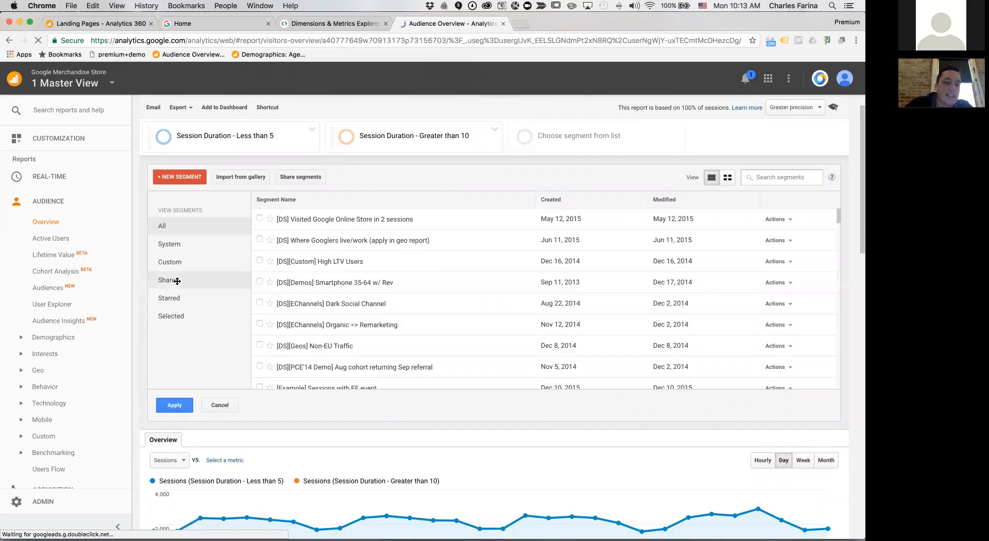
pyautogui.click(175, 317)
pyautogui.click(259, 218)
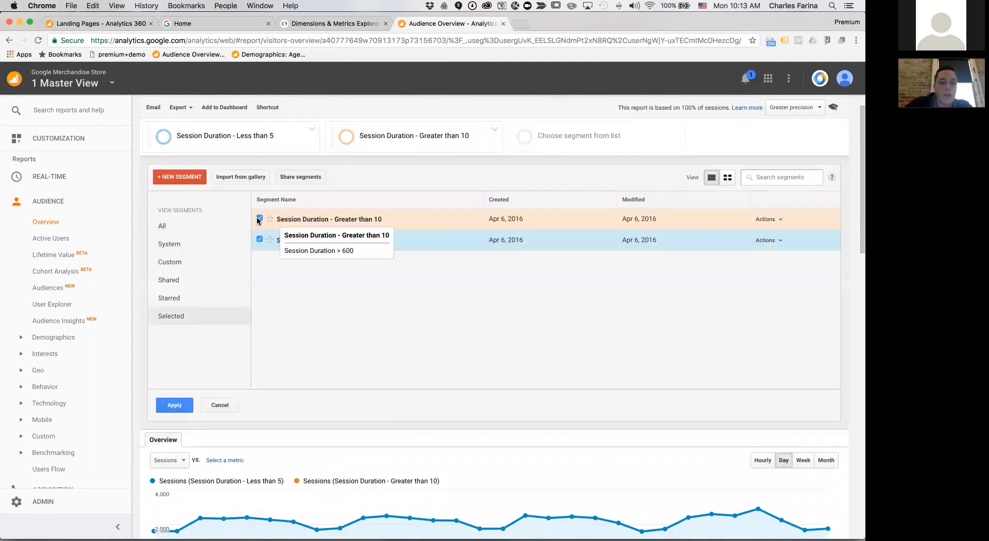
pyautogui.click(260, 239)
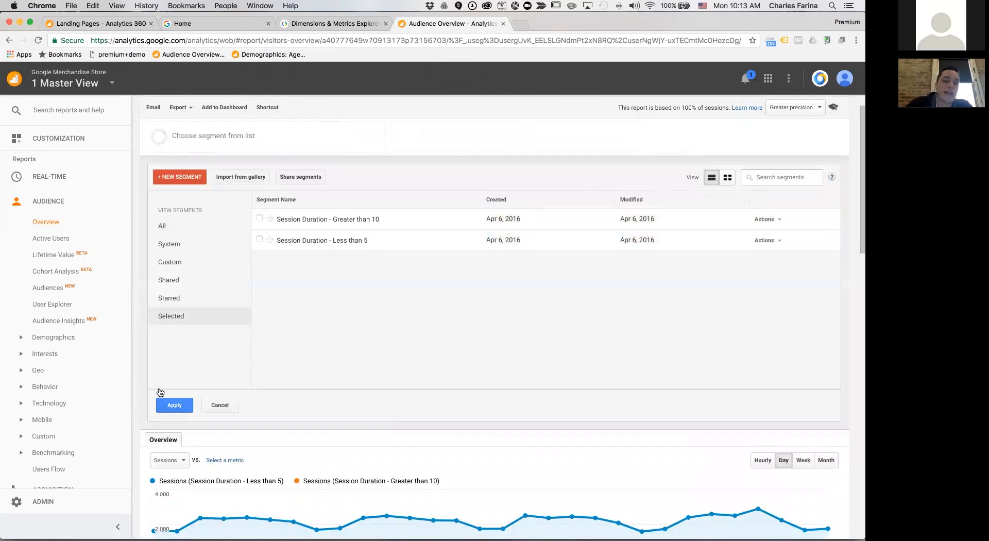
pyautogui.click(174, 405)
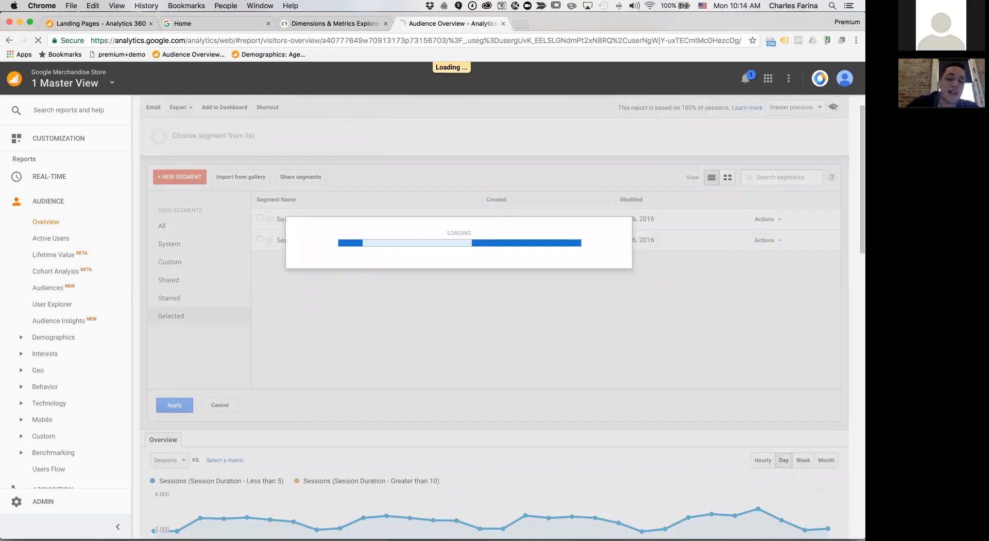
pyautogui.scroll(-2, 51, 423)
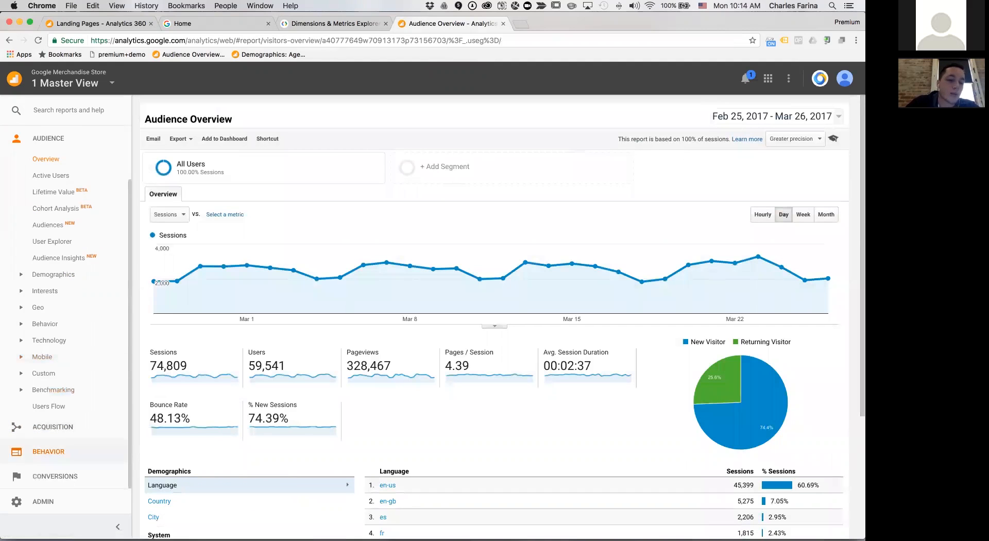
# - Open the All Pages report from the Site Content section of the Behavior reports
pyautogui.click(48, 451)
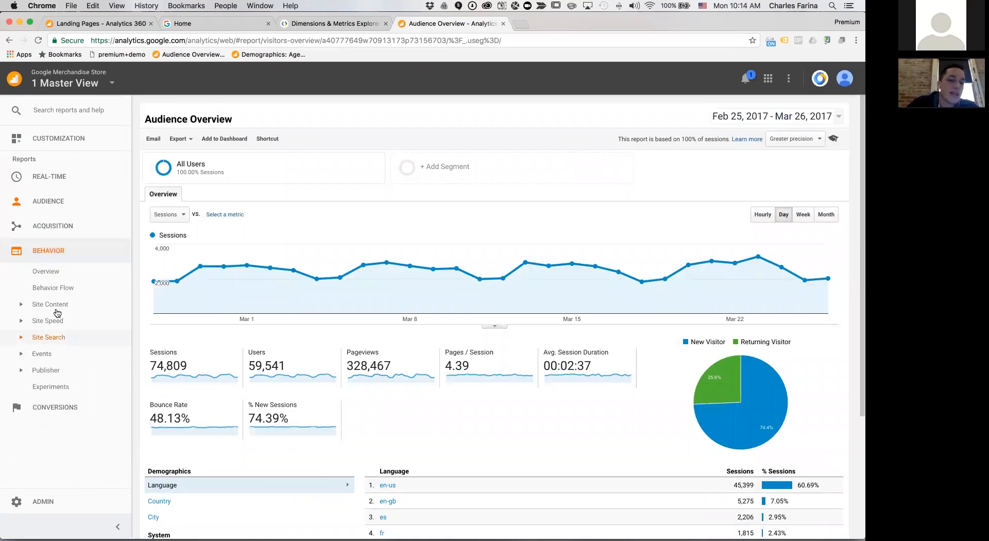
pyautogui.click(56, 305)
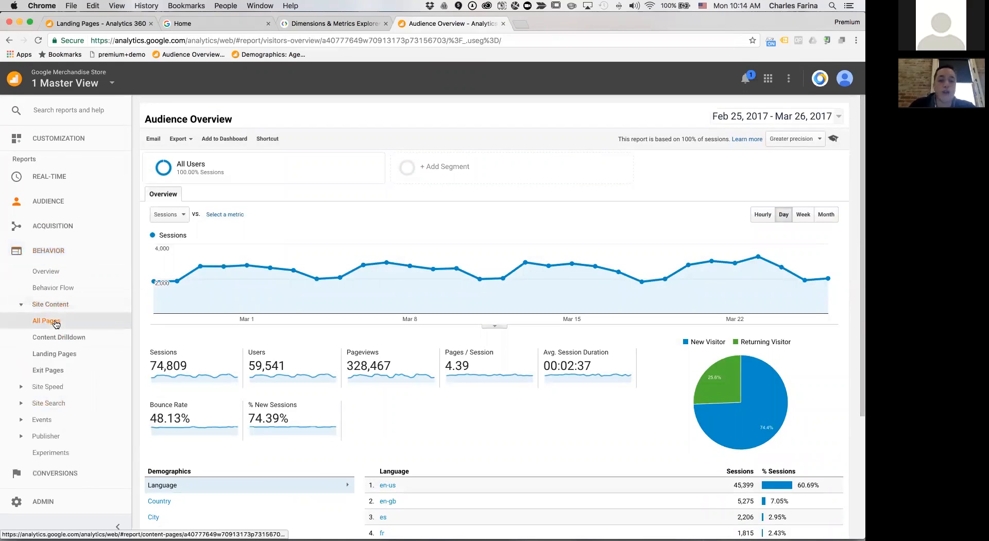
pyautogui.click(56, 321)
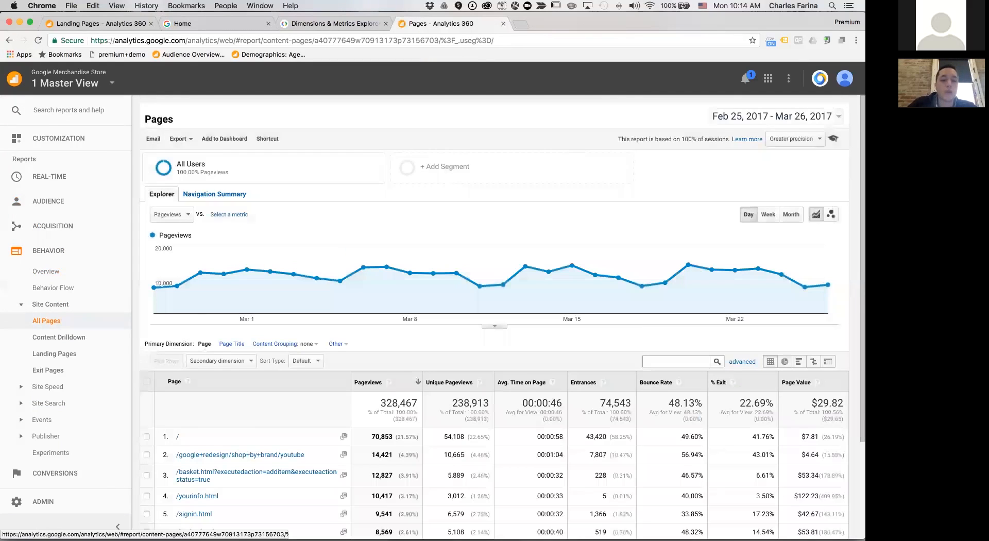
# - Try to filter the page table by the expression "/|/\?" and clear the search text
pyautogui.scroll(-2, 466, 339)
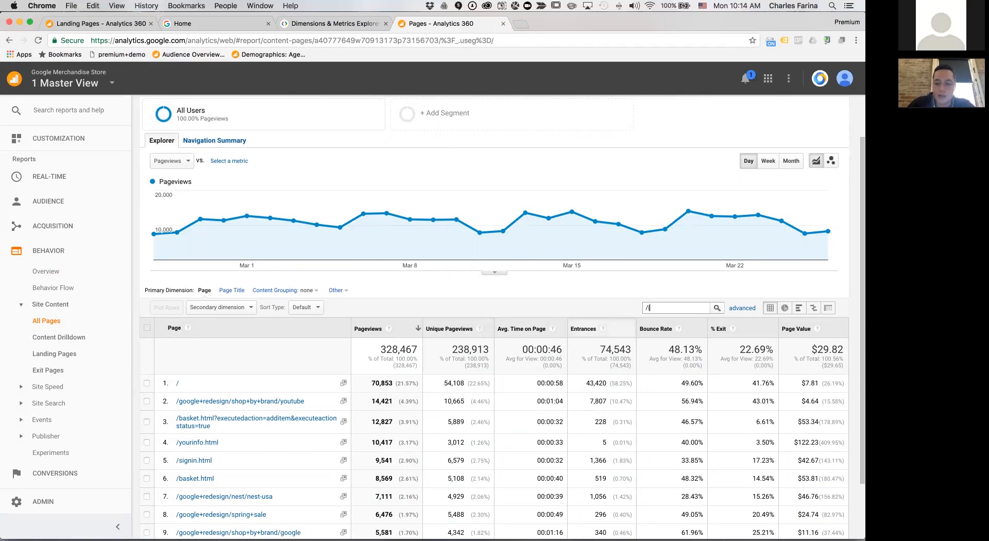
pyautogui.write('?')
pyautogui.press('Return')
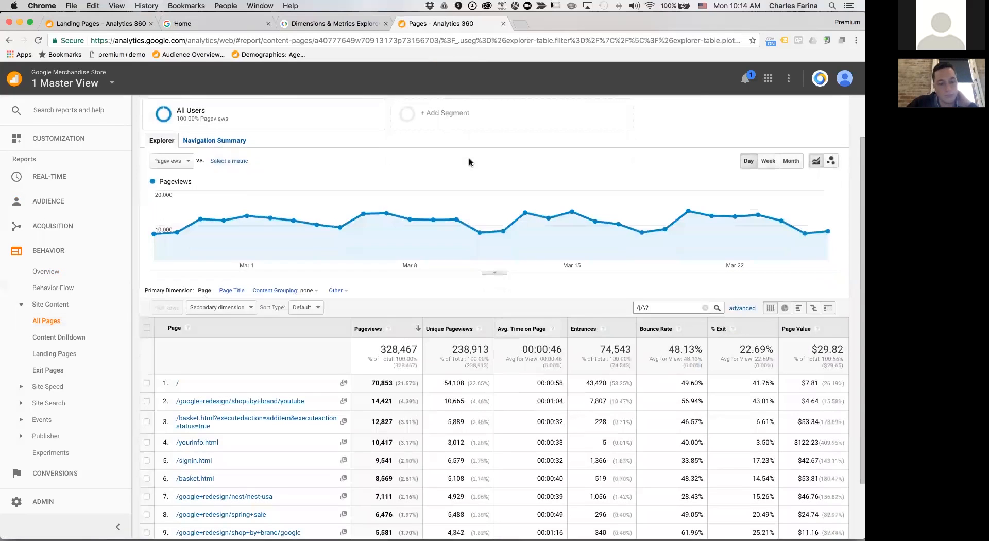
pyautogui.scroll(-1, 460, 202)
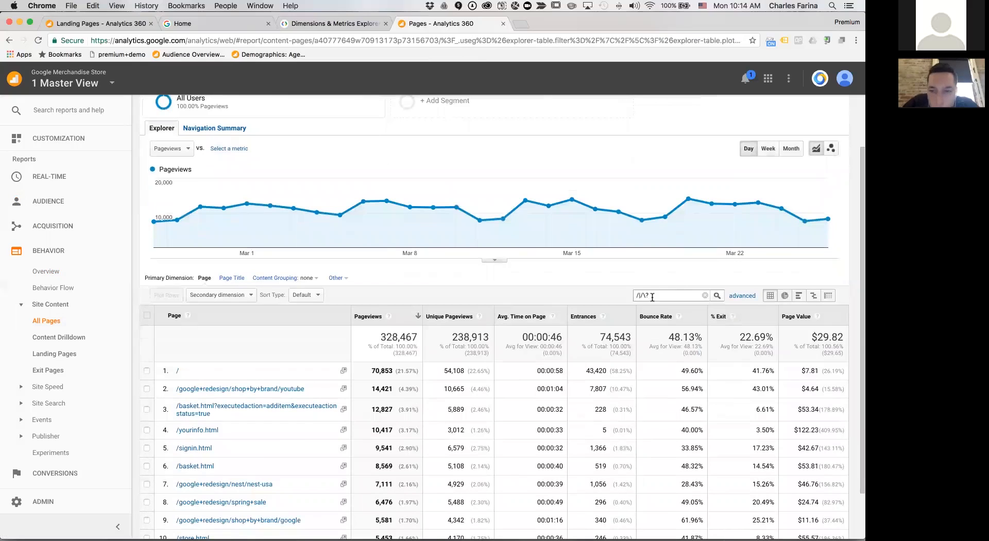
pyautogui.press('BackSpace')
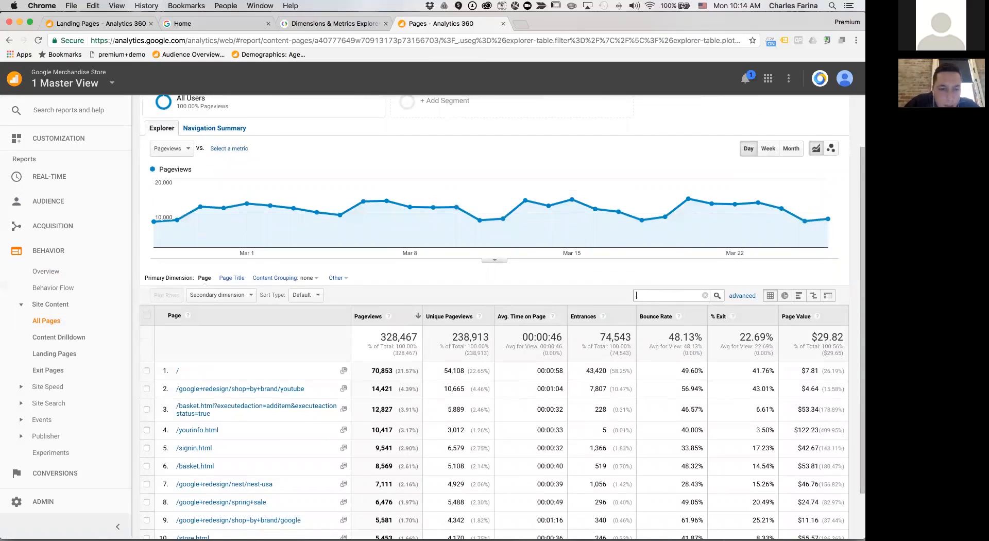
pyautogui.moveTo(316, 392); pyautogui.dragTo(176, 390)
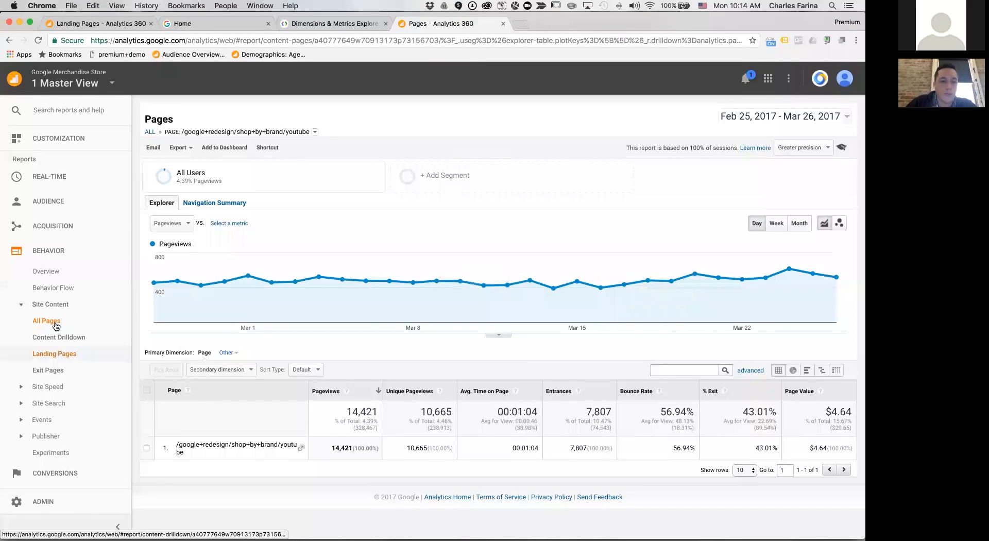
pyautogui.click(57, 322)
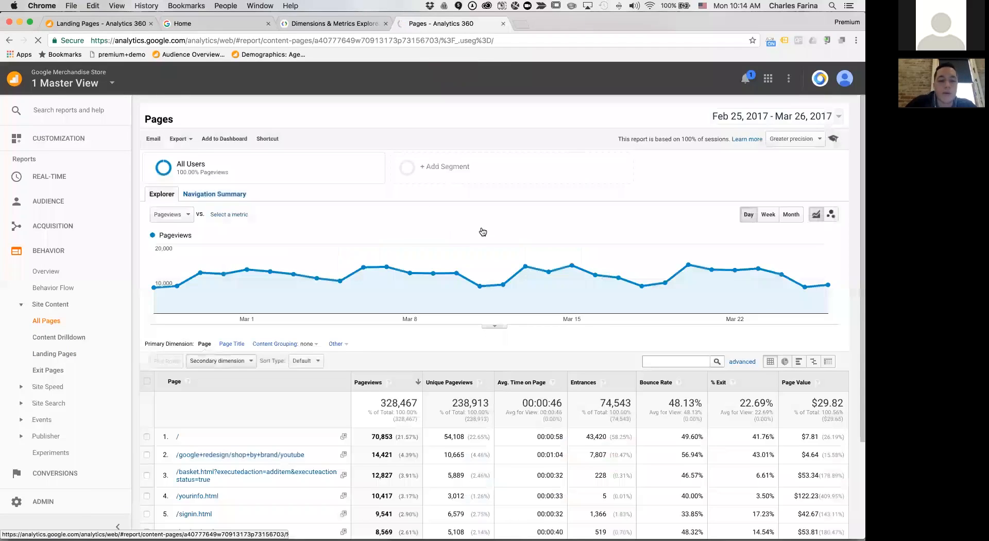
pyautogui.scroll(-3, 481, 230)
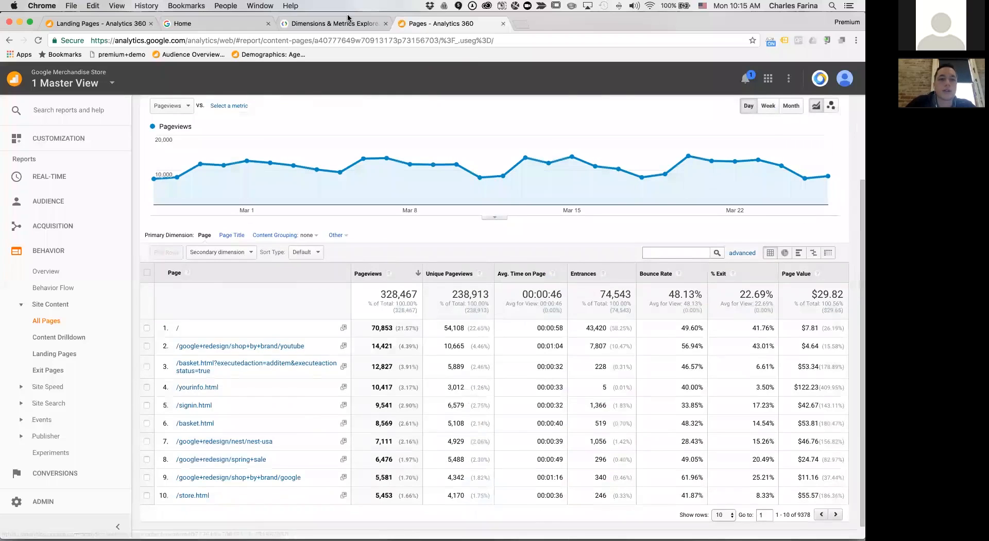
# - Switch to the Google Merchandise Store homepage and load it with the query parameter "?class=true"
pyautogui.click(197, 21)
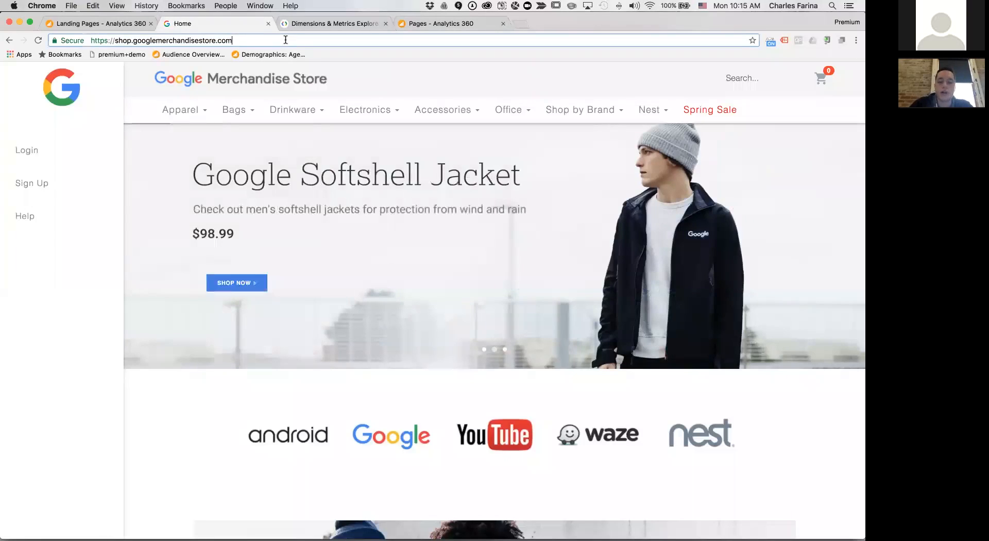
pyautogui.click(260, 41)
pyautogui.write('?clas')
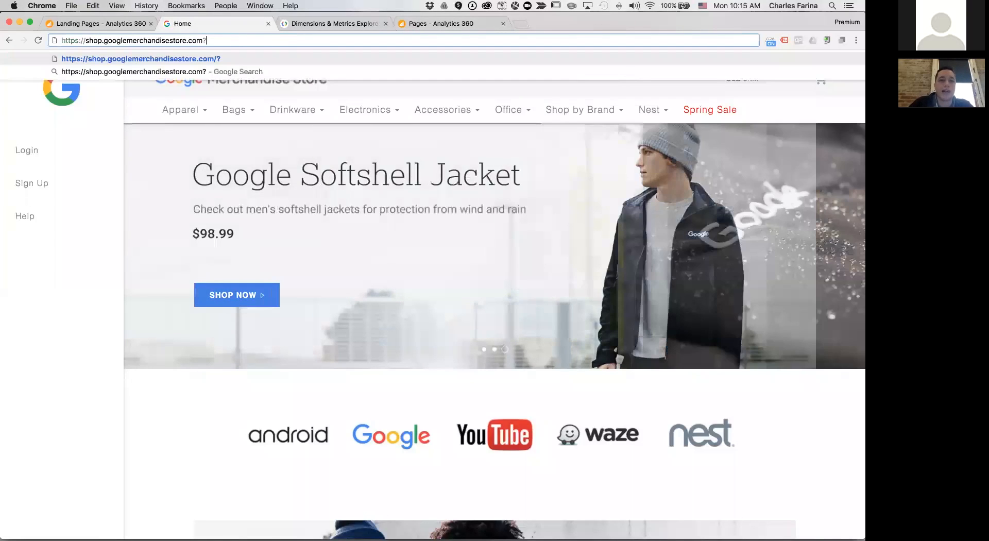
pyautogui.write('s=true')
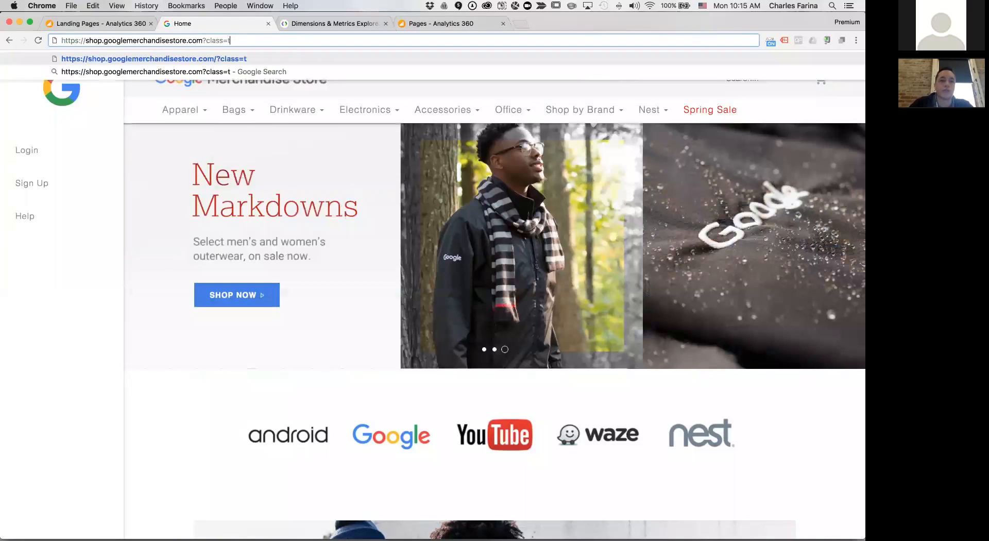
pyautogui.press('Return')
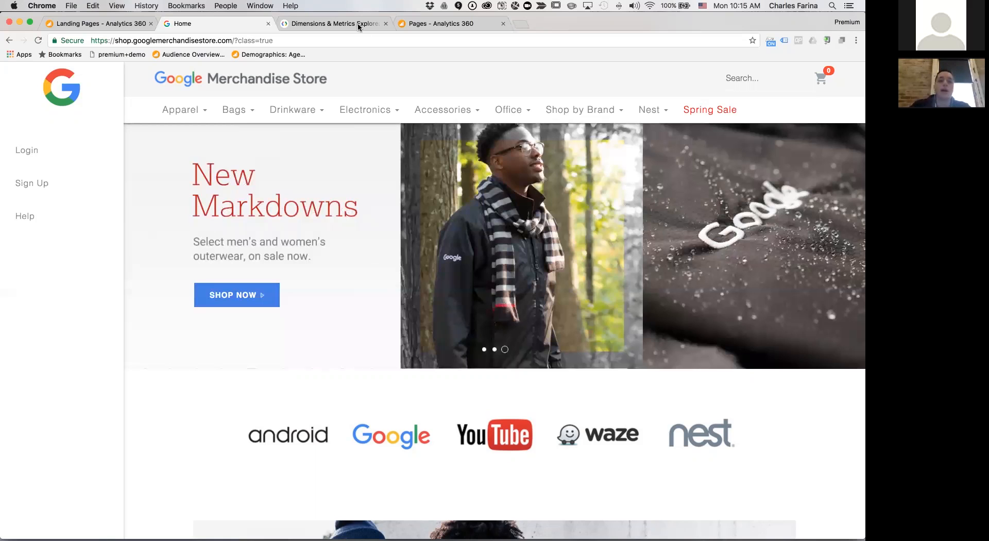
# - Return to the Pages report in Google Analytics and filter the page table by the copied path "/store.html"
pyautogui.click(415, 24)
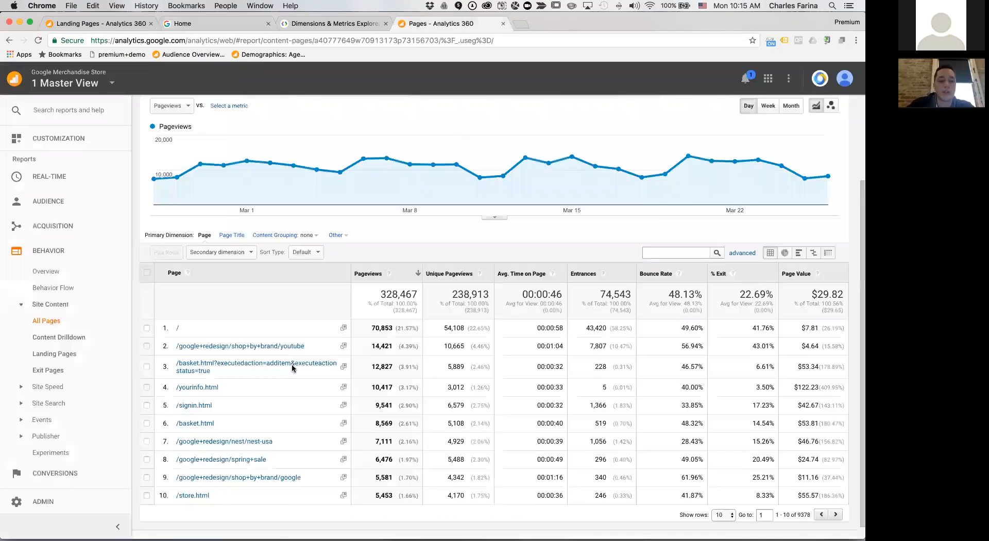
pyautogui.scroll(-1, 344, 355)
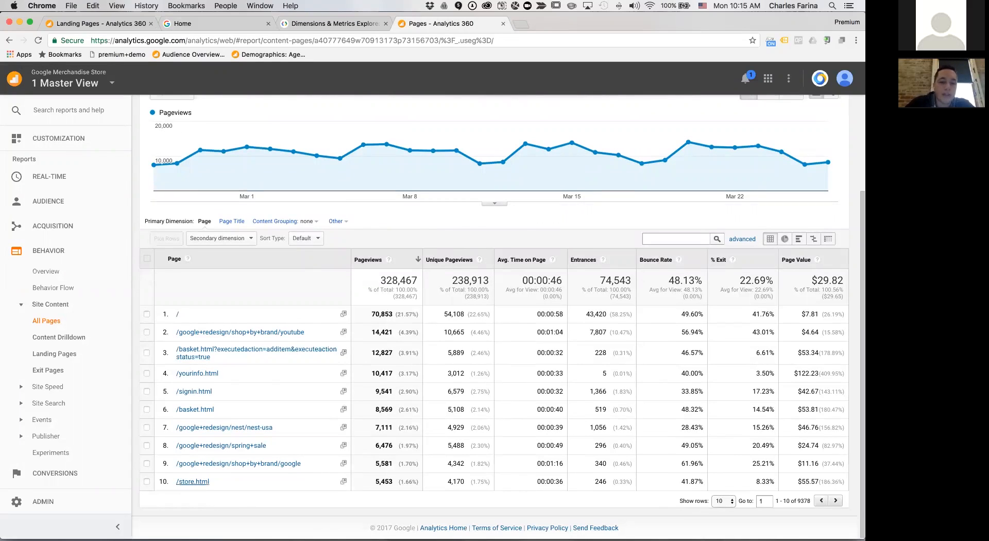
pyautogui.moveTo(210, 482); pyautogui.dragTo(177, 481)
pyautogui.press('super+c')
pyautogui.click(665, 242)
pyautogui.press('super+v')
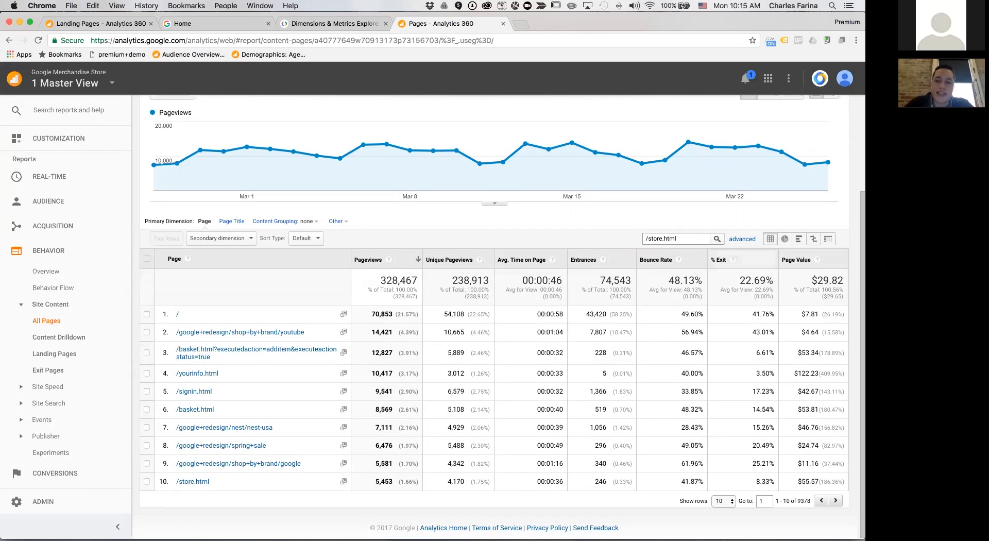
pyautogui.press('Return')
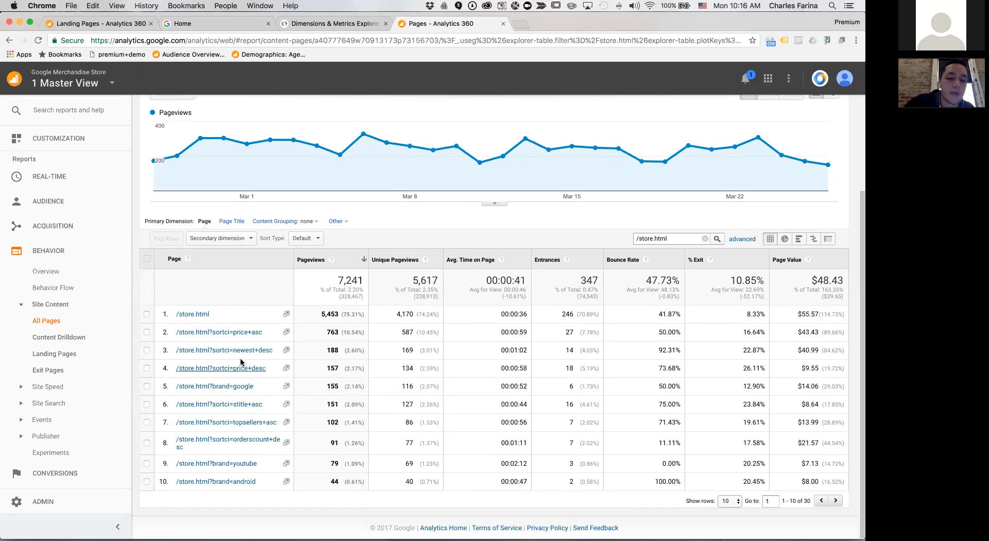
# - Compare the pageviews of the plain /store.html page with the total pageviews of all filtered pages
pyautogui.doubleClick(336, 312)
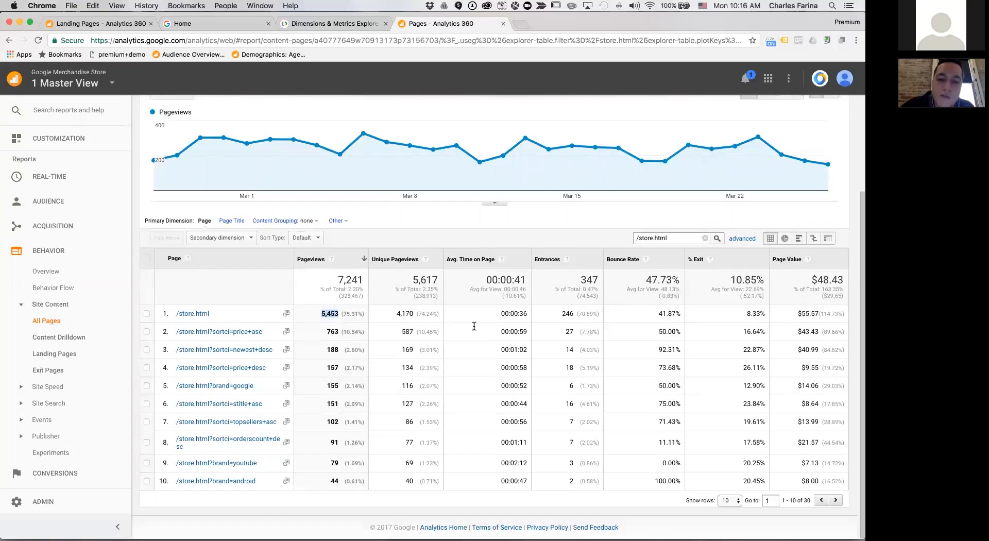
pyautogui.click(394, 348)
pyautogui.doubleClick(346, 283)
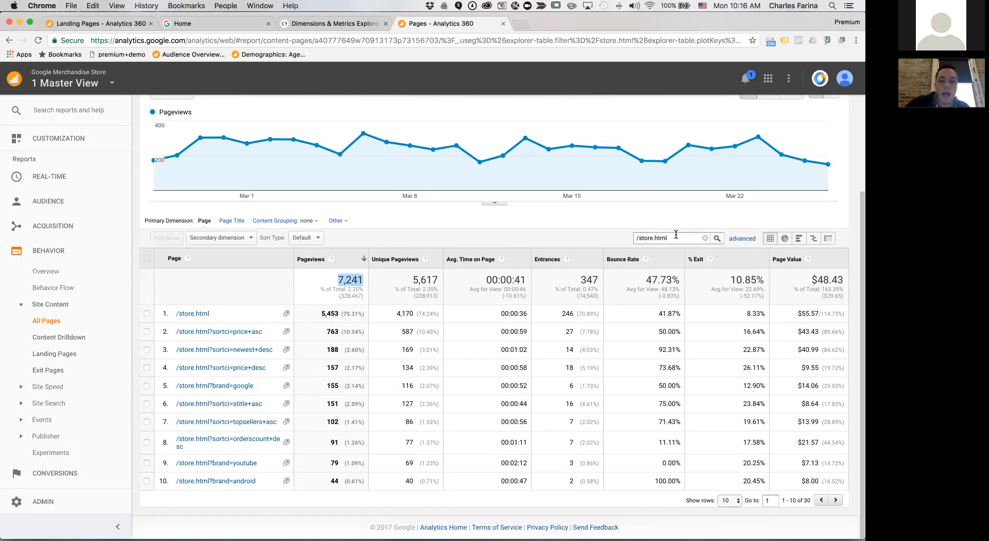
# - Filter the page table by "/" and set its advanced Page condition to Exactly matching
pyautogui.moveTo(676, 235); pyautogui.dragTo(704, 248)
pyautogui.press('BackSpace')
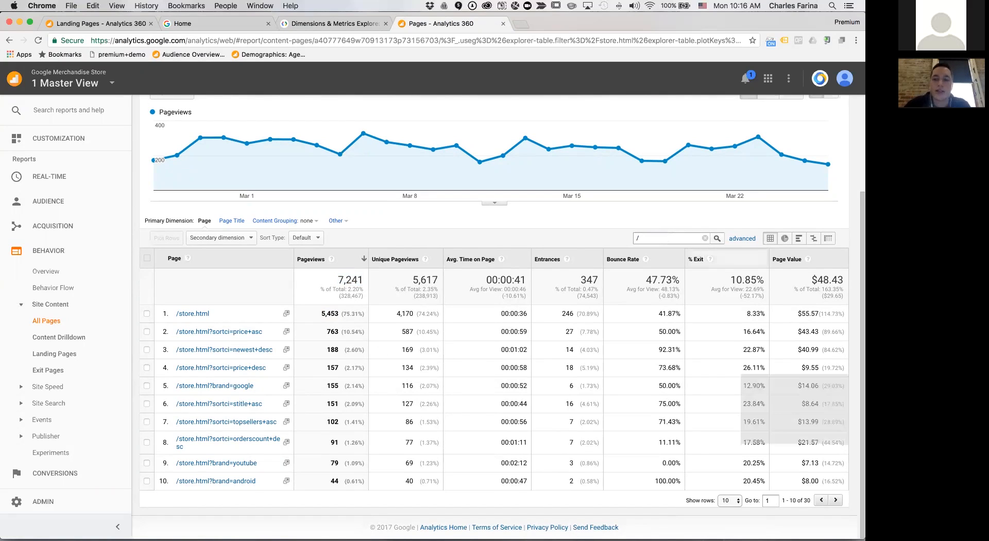
pyautogui.press('Return')
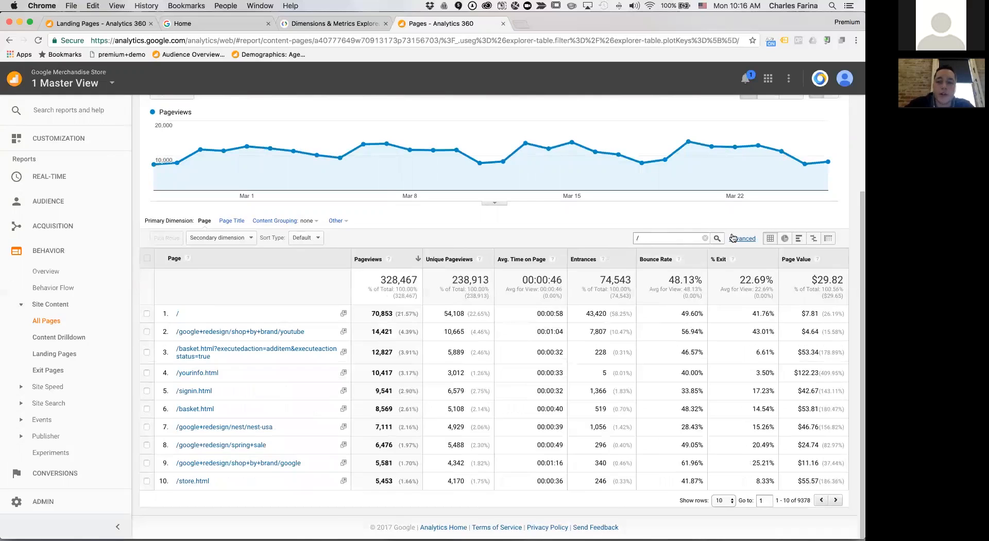
pyautogui.click(733, 238)
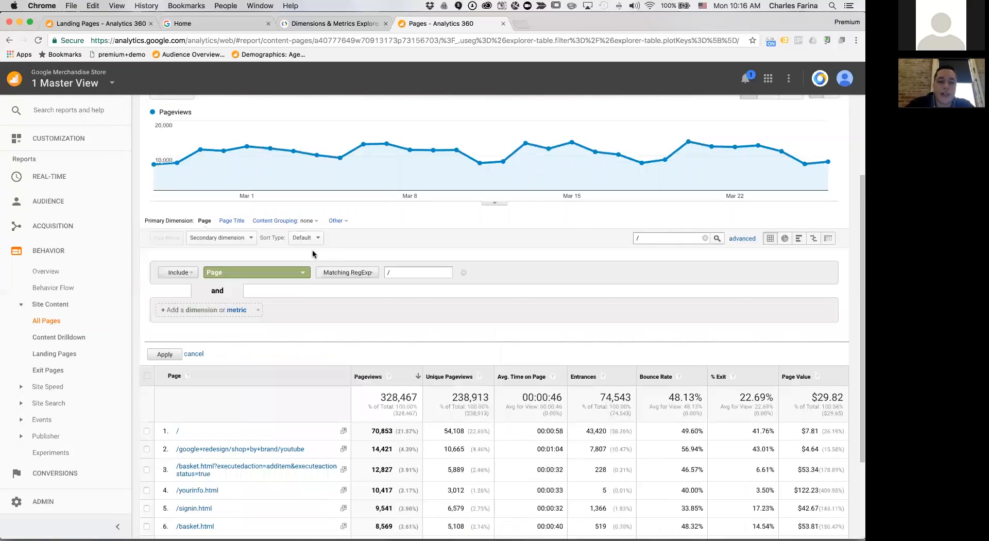
pyautogui.click(368, 275)
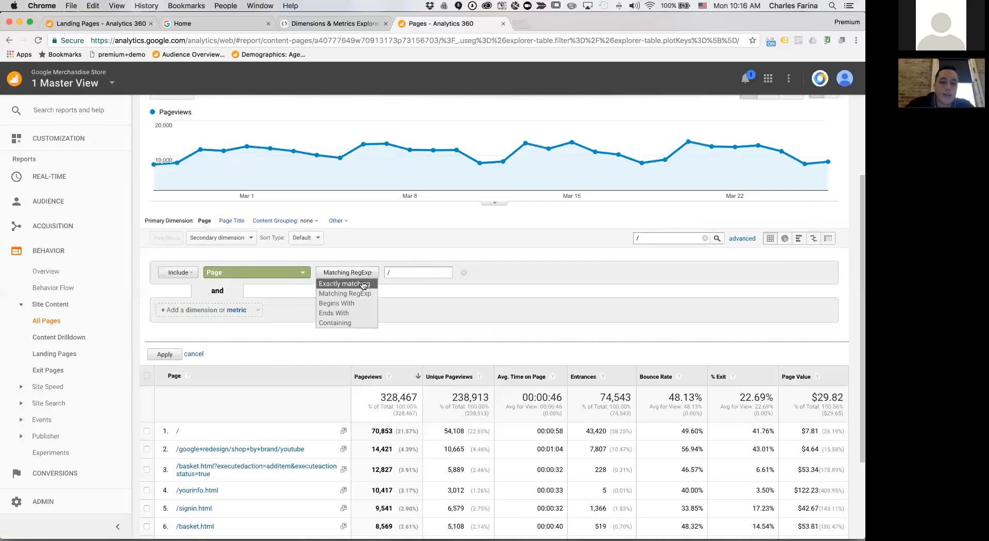
pyautogui.click(343, 283)
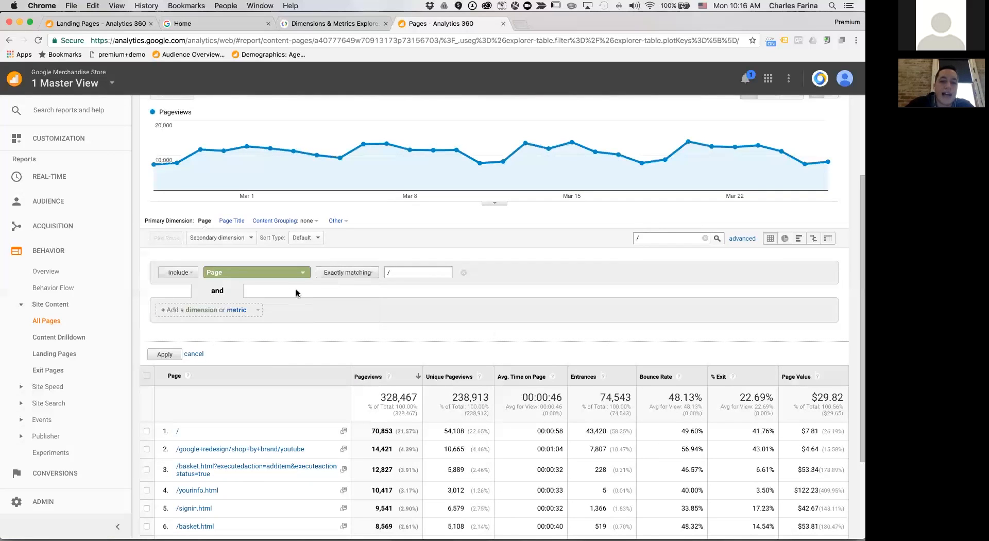
pyautogui.click(241, 311)
pyautogui.click(219, 326)
pyautogui.write('or')
pyautogui.press('BackSpace')
pyautogui.press('BackSpace')
pyautogui.click(259, 318)
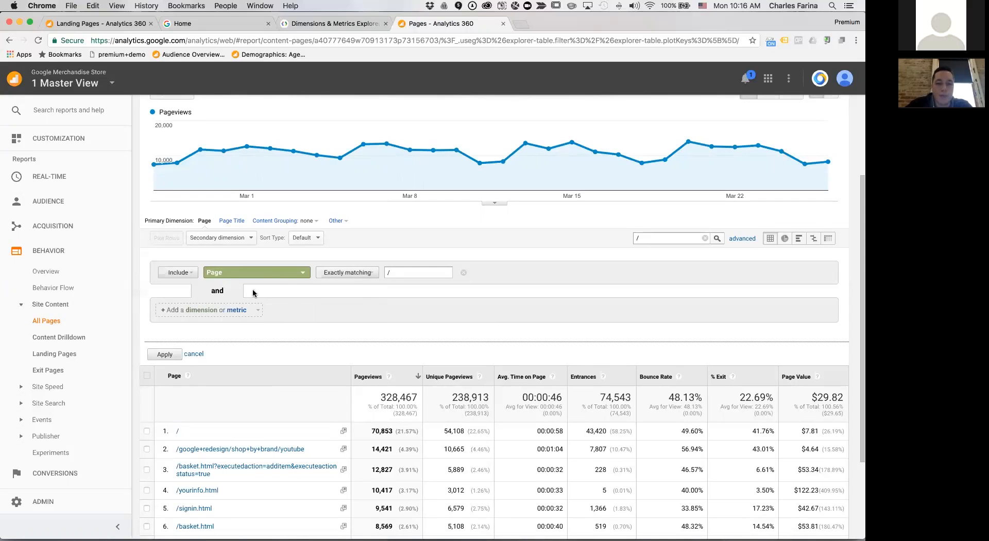
# - Add a second Page condition to the advanced filter that begins with "/?"
pyautogui.click(221, 311)
pyautogui.write('pag')
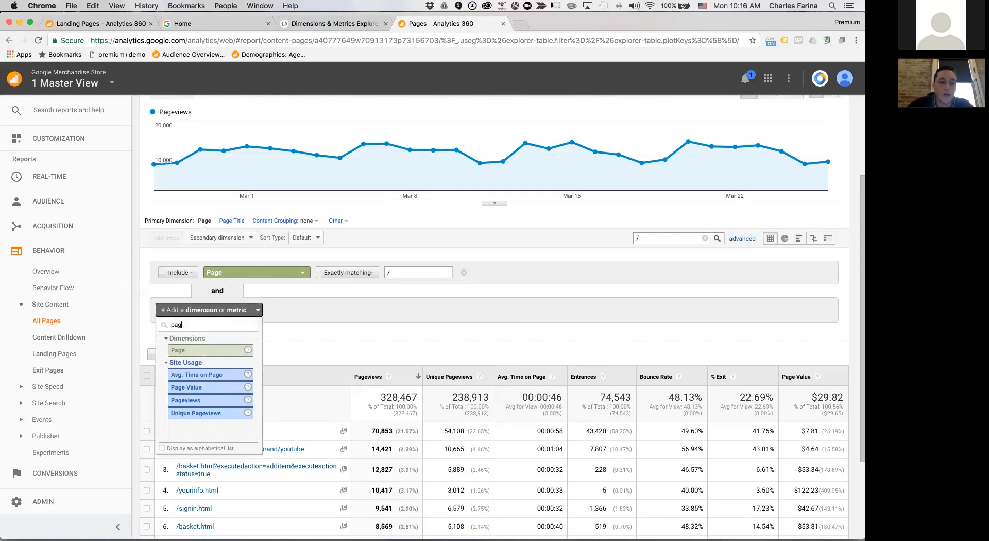
pyautogui.click(206, 351)
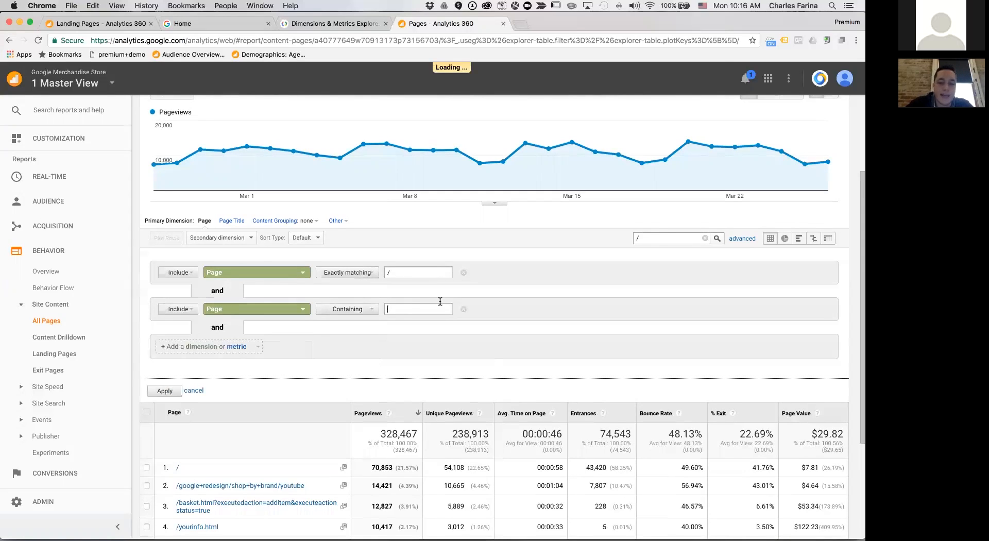
pyautogui.click(362, 310)
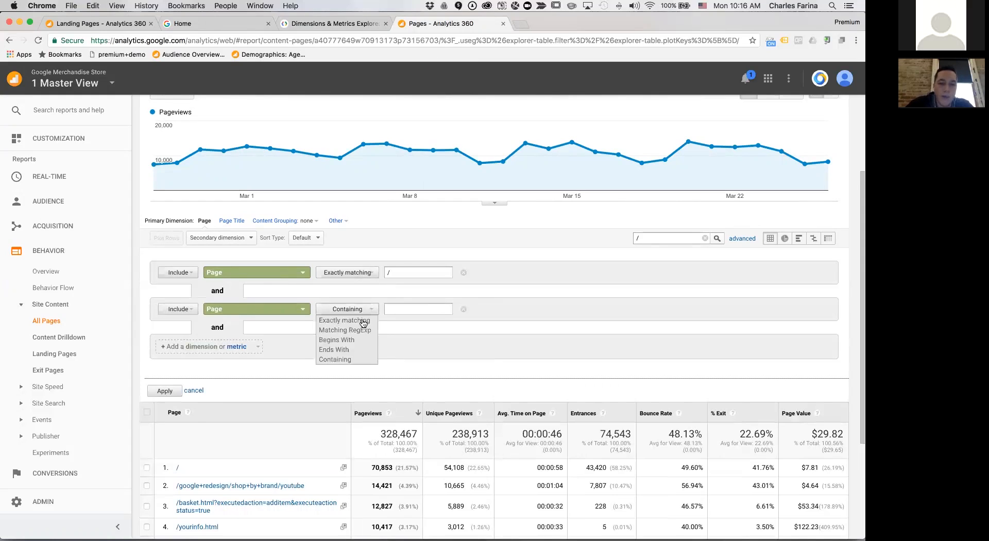
pyautogui.click(358, 339)
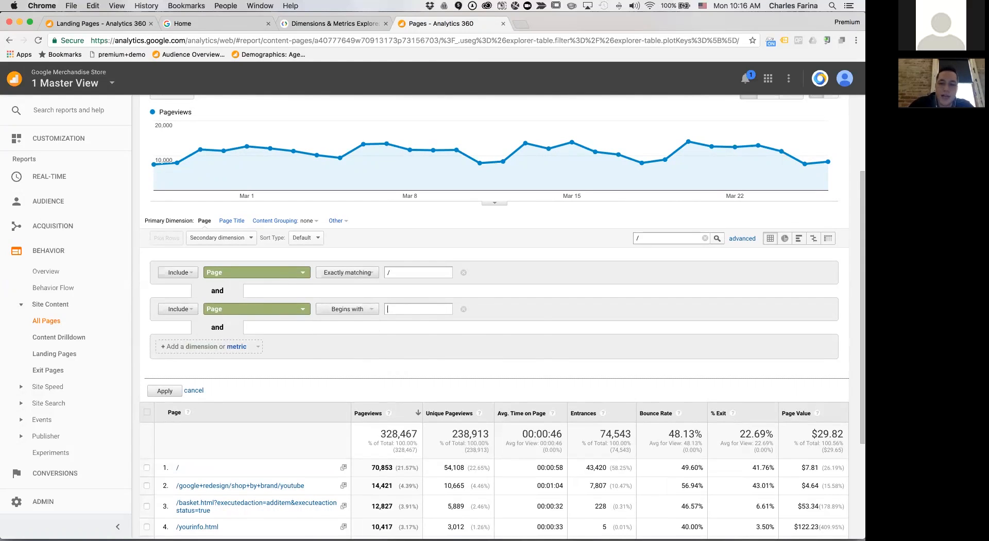
pyautogui.write('/')
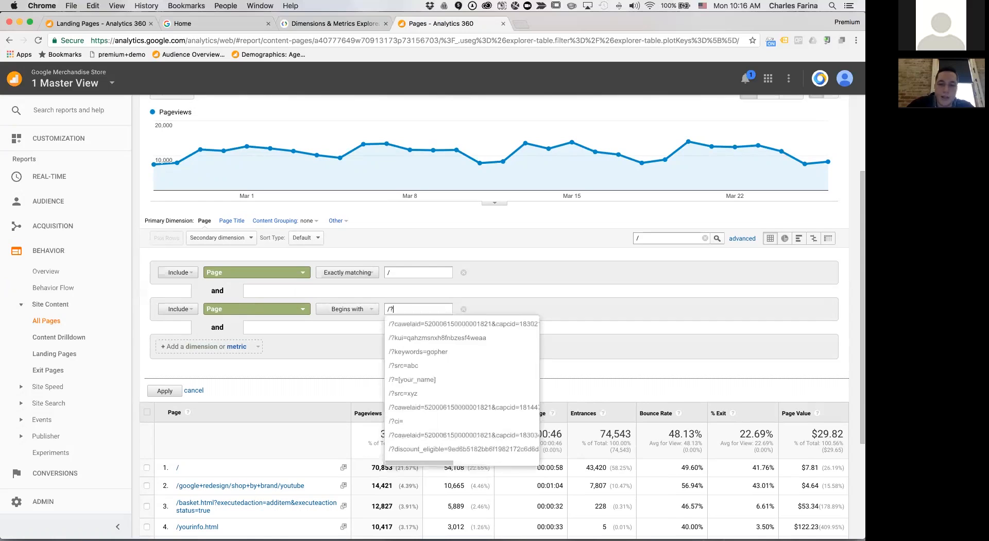
# - Go through the suggested homepage URLs for the second condition, copy the condition's value, and try to apply the advanced filter
pyautogui.press('Down')
pyautogui.press('Down')
pyautogui.press('Down')
pyautogui.press('Down')
pyautogui.press('Down')
pyautogui.press('Down')
pyautogui.press('Down')
pyautogui.press('Down')
pyautogui.press('Down')
pyautogui.press('Down')
pyautogui.press('Up')
pyautogui.tripleClick(406, 308)
pyautogui.press('super+c')
pyautogui.click(168, 390)
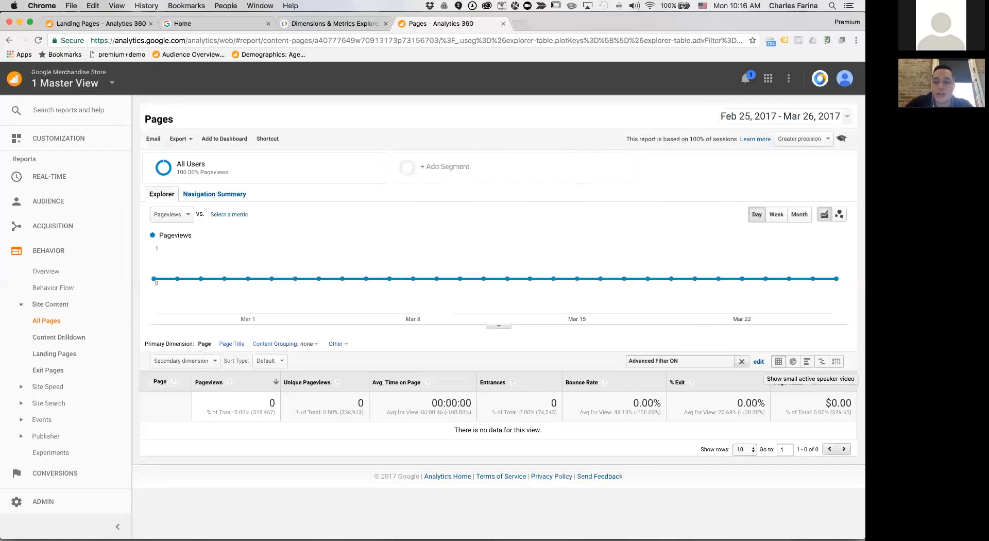
# - Clear the advanced filter from the Pages report and filter the page table by the regular expression ^/($|\?)
pyautogui.click(742, 362)
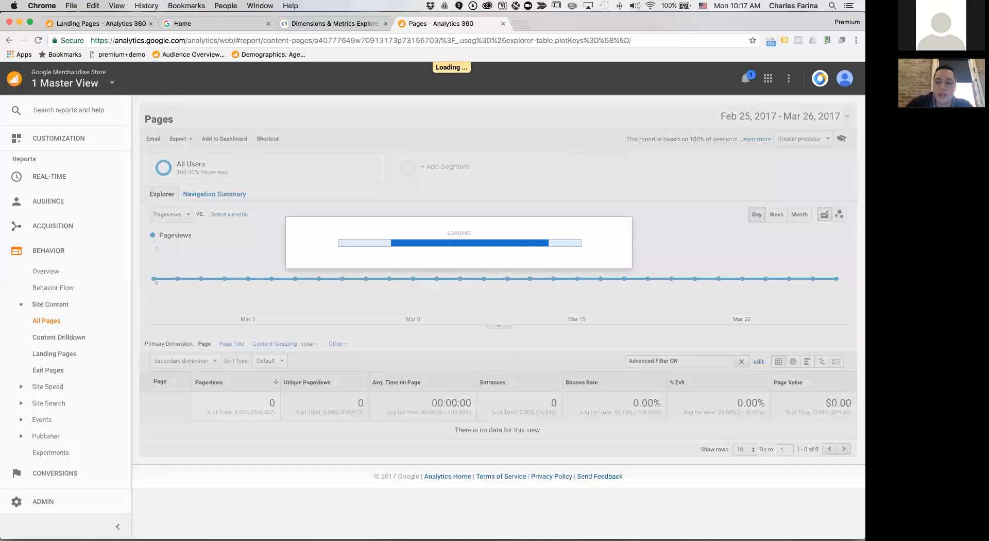
pyautogui.write('/?')
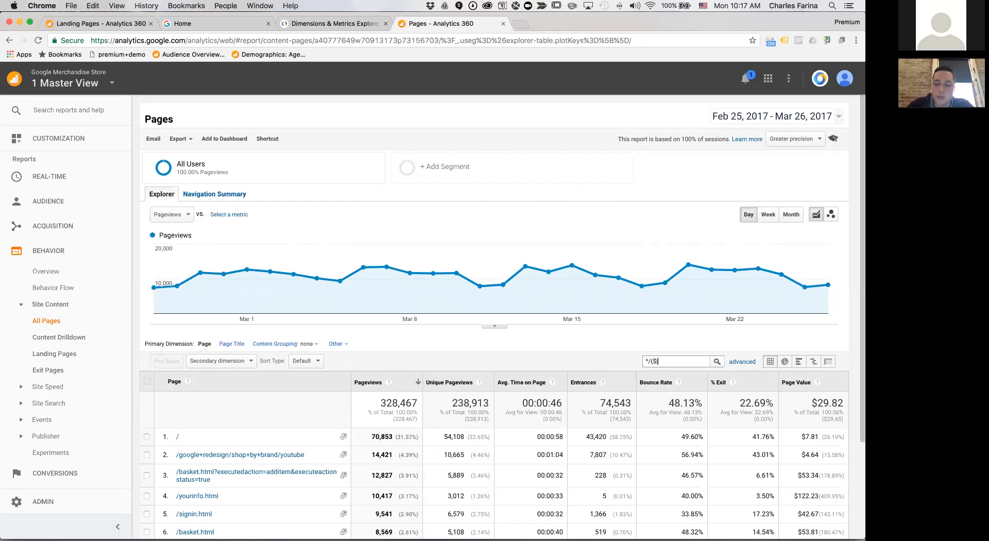
pyautogui.write('\\')
pyautogui.press('super+a')
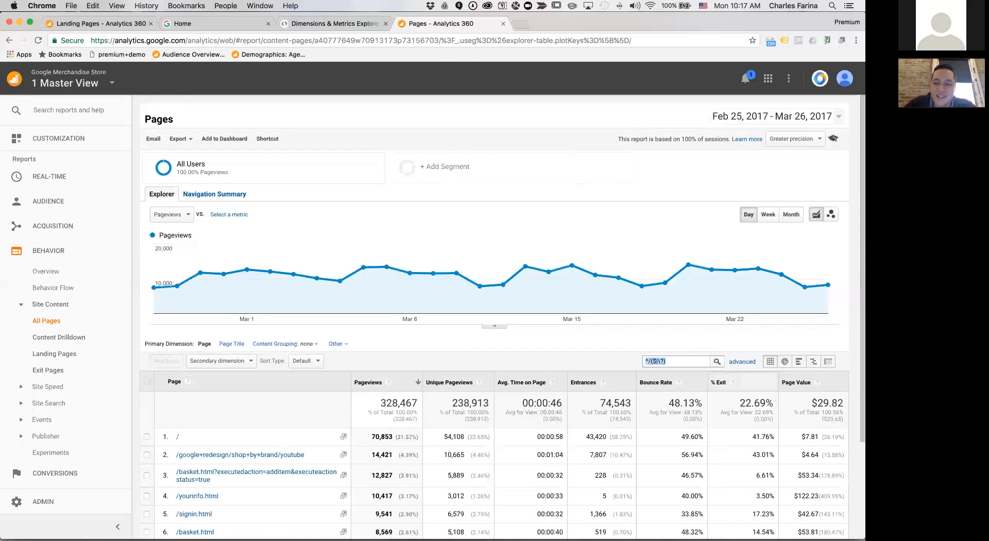
pyautogui.press('Return')
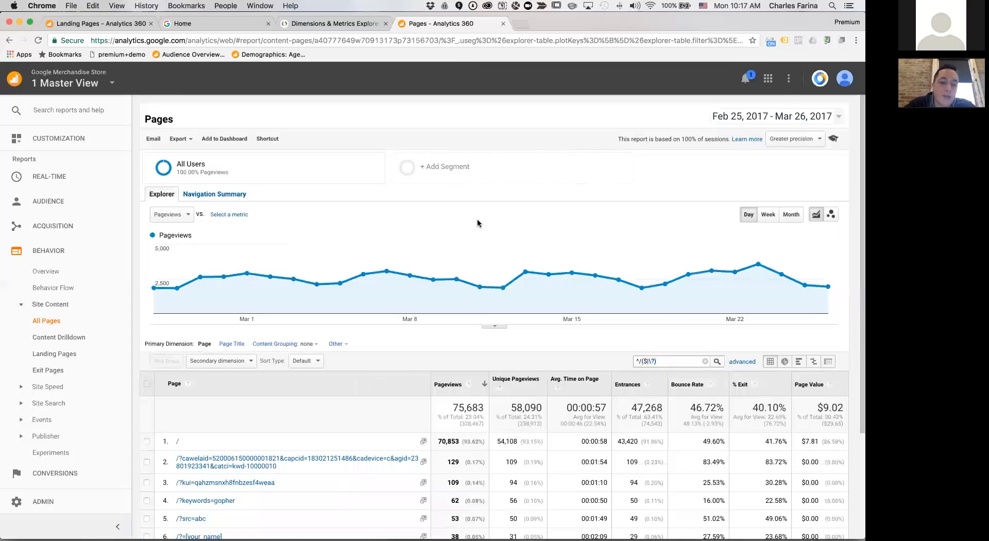
pyautogui.scroll(-3, 532, 259)
pyautogui.scroll(-1, 532, 259)
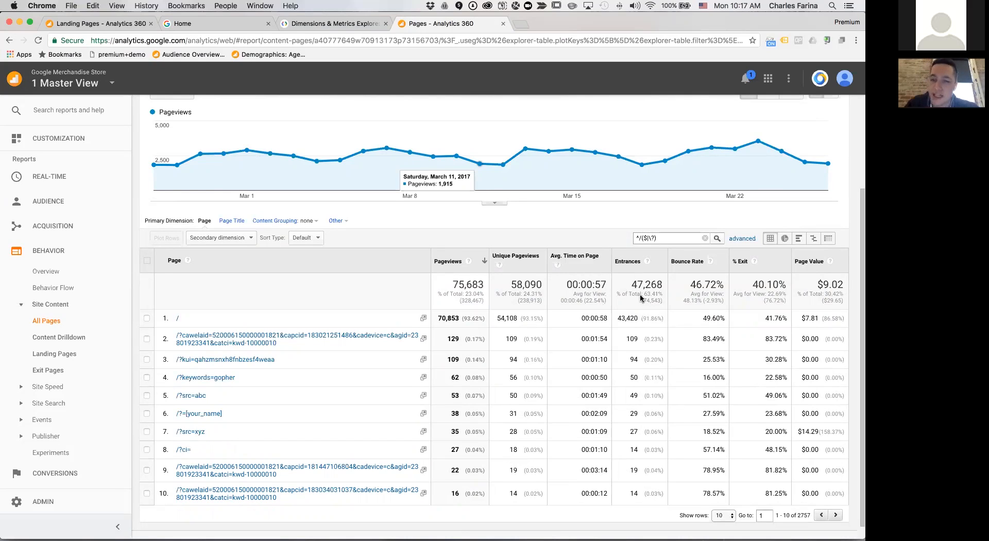
# - Search the web in a new browser tab for "regex cheat sheet google analytics"
pyautogui.press('super+t')
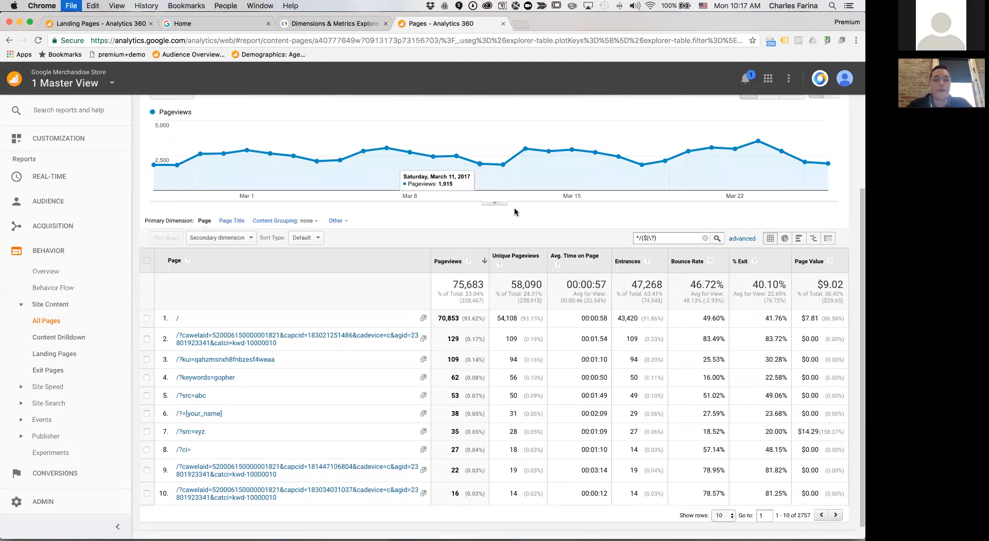
pyautogui.write('regex')
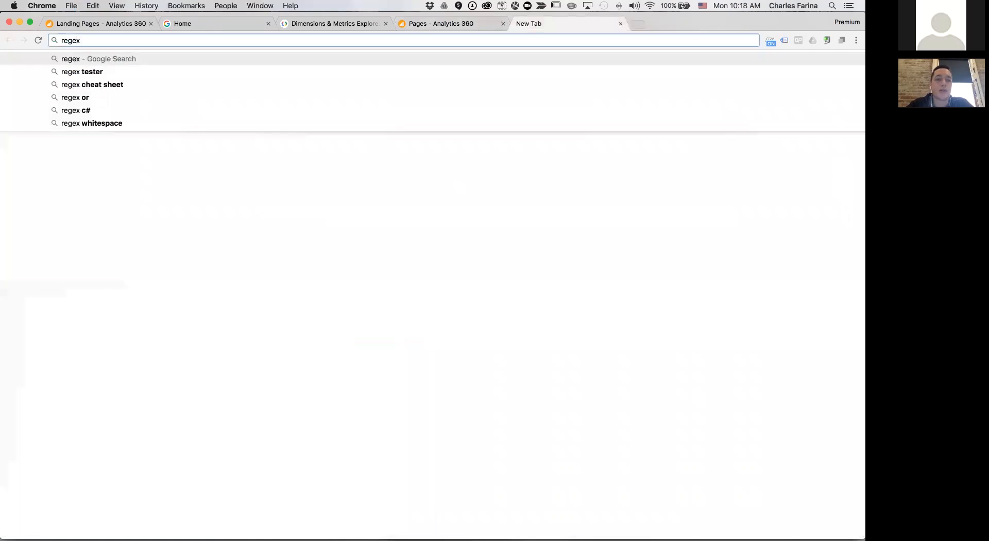
pyautogui.press('Down')
pyautogui.press('Down')
pyautogui.write('googl')
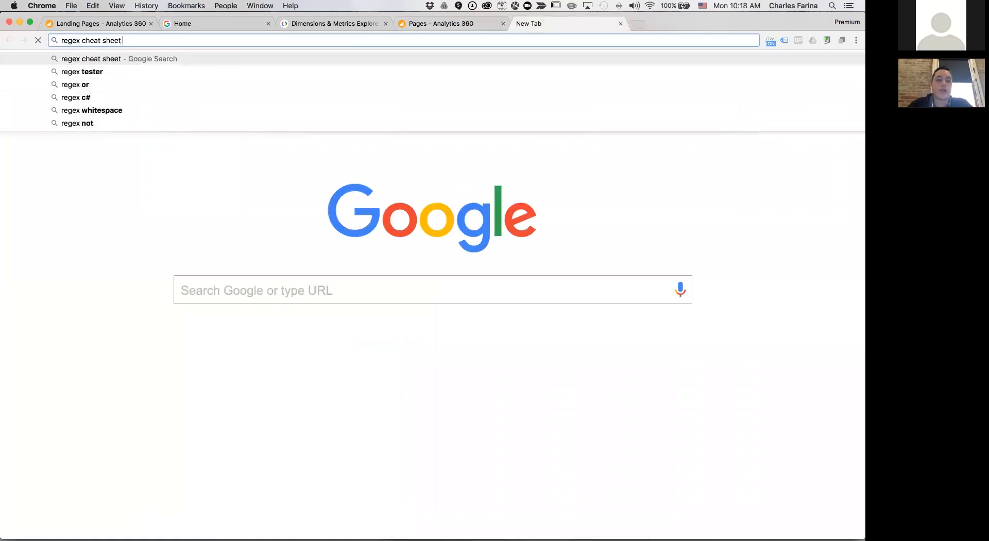
pyautogui.press('Return')
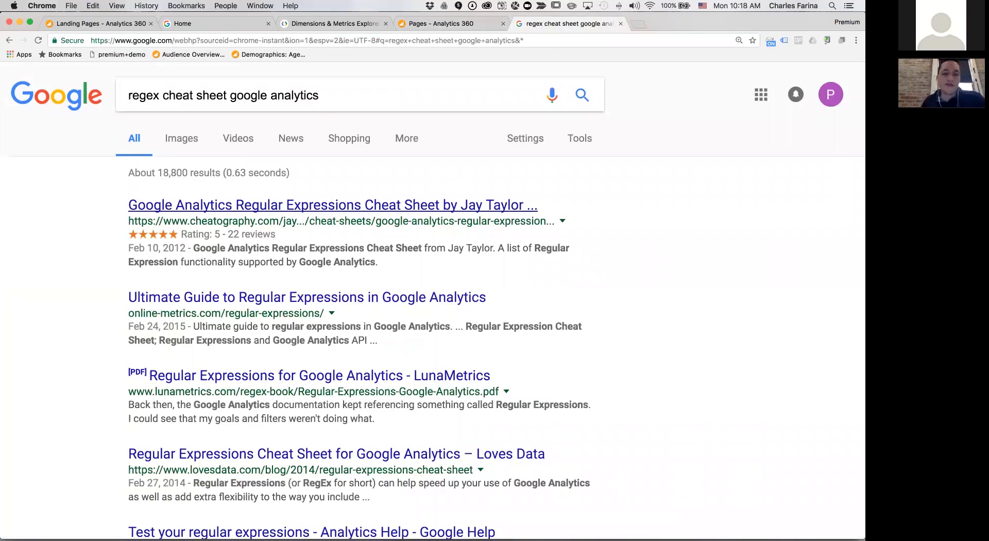
# - Open the Cheatography Google Analytics Regular Expressions Cheat Sheet, select its web address, and dismiss the Keep Up To Date pop-up
pyautogui.click(283, 207)
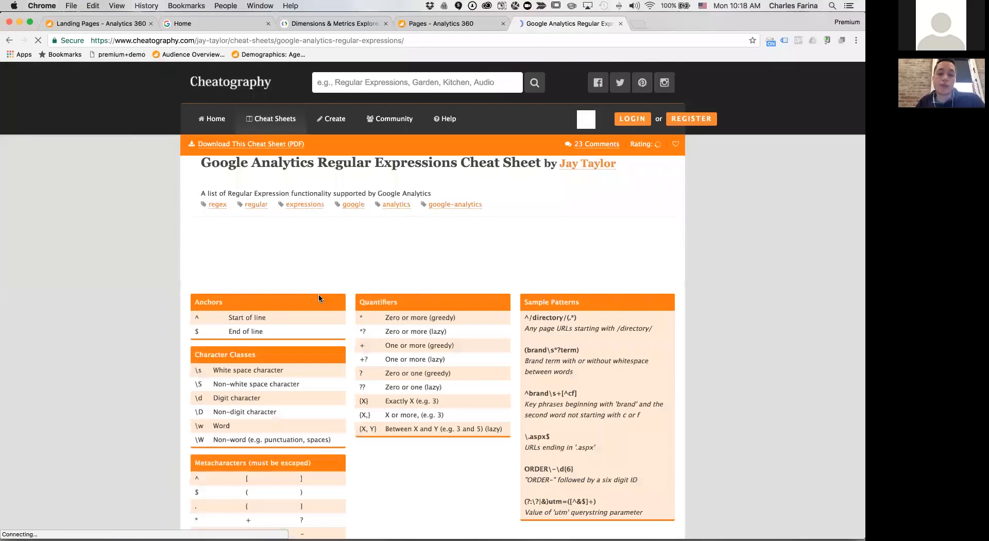
pyautogui.scroll(-1, 319, 294)
pyautogui.scroll(-2, 319, 294)
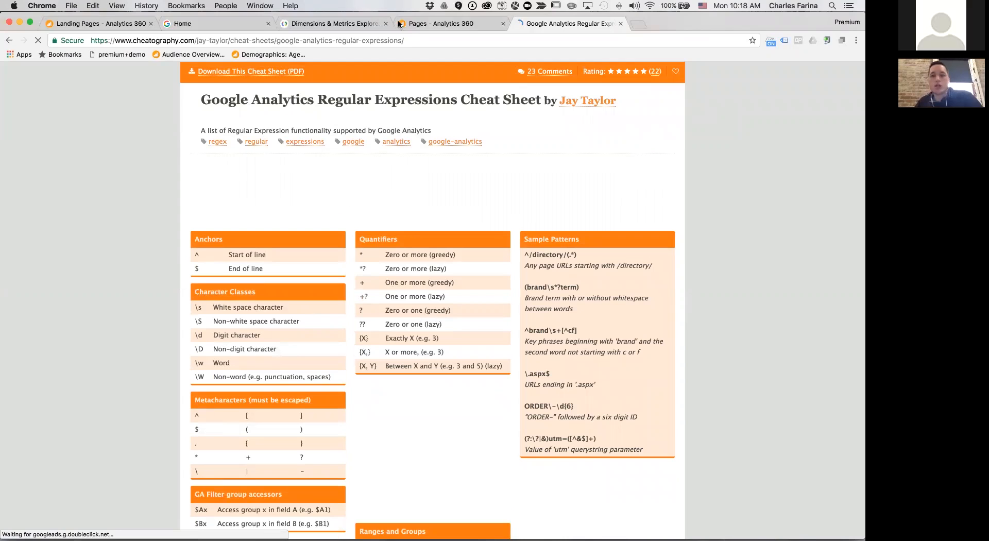
pyautogui.click(393, 40)
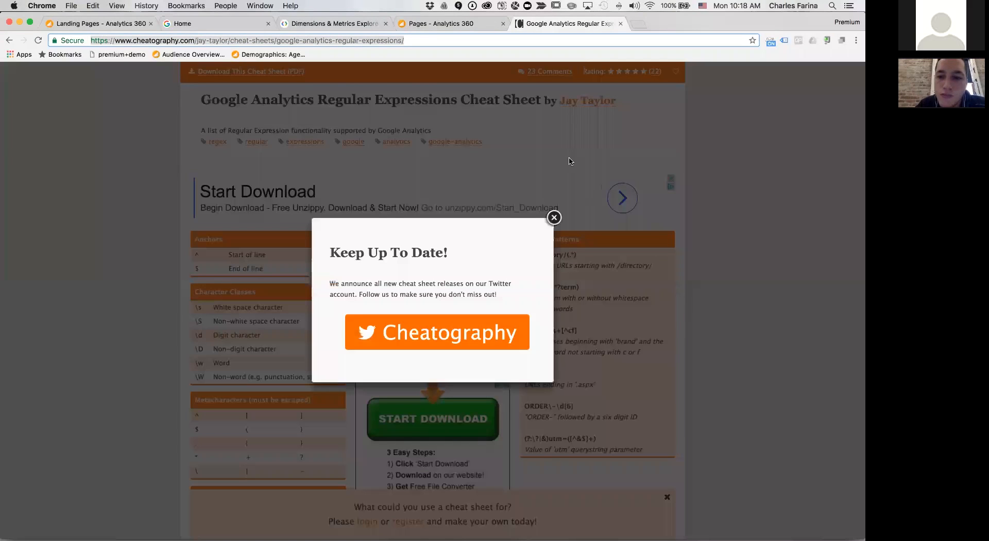
pyautogui.click(552, 218)
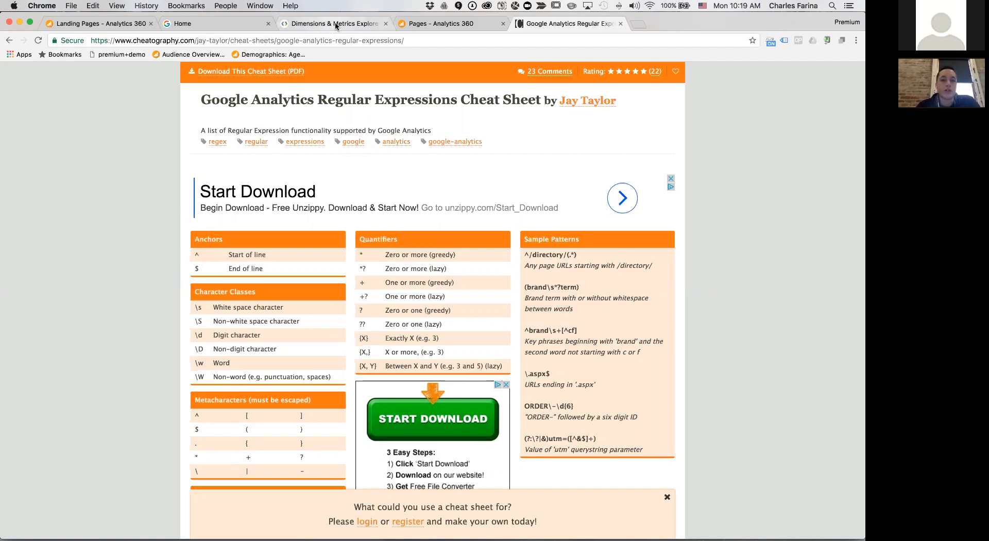
# - Load analyticspros.com/blog in the Landing Pages browser tab and open the Google Tag Manager dataLayer Inspector + post
pyautogui.click(137, 23)
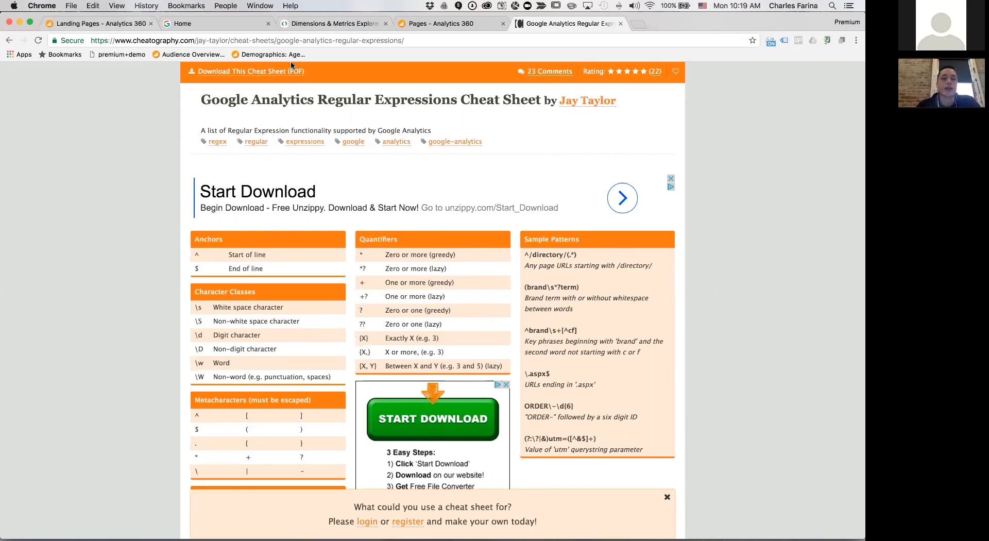
pyautogui.write('analytics.google.com/analytics/web/#report/bf-time-lag/a40777649w70913173p73156703/')
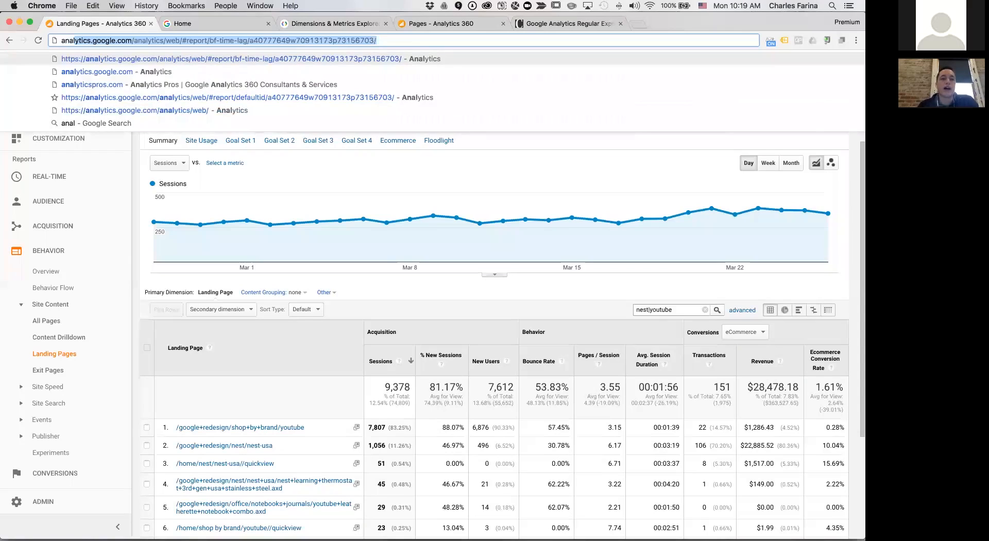
pyautogui.press('Down')
pyautogui.press('Down')
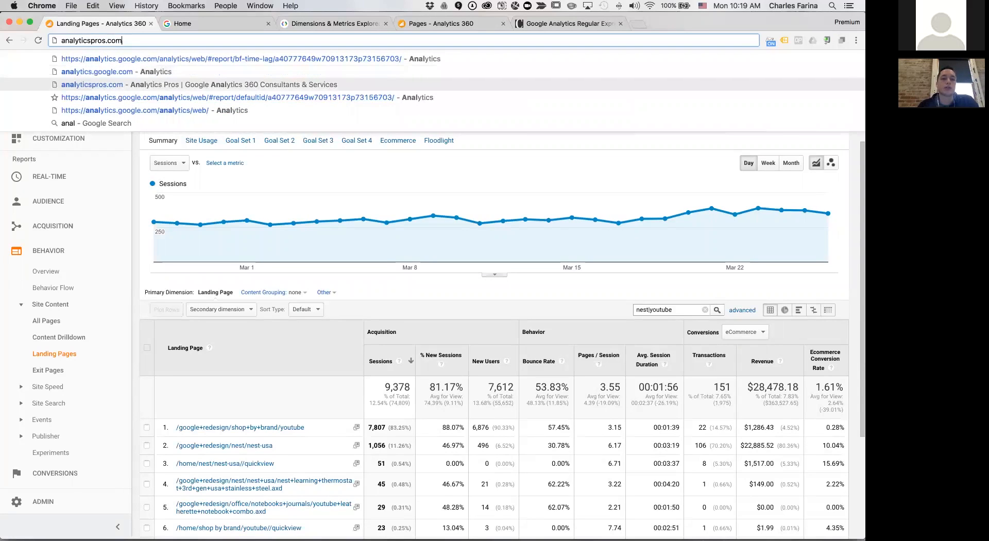
pyautogui.write('/blog')
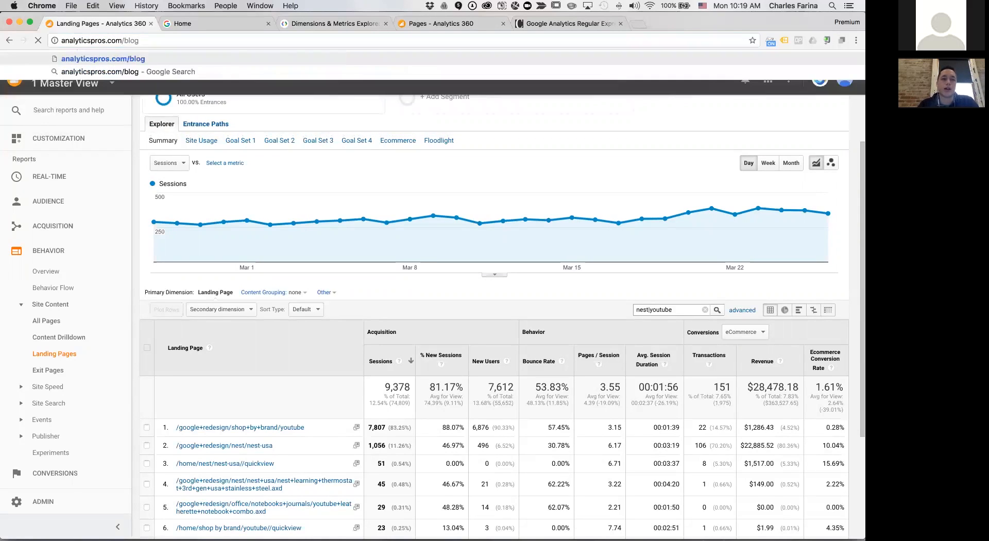
pyautogui.press('Return')
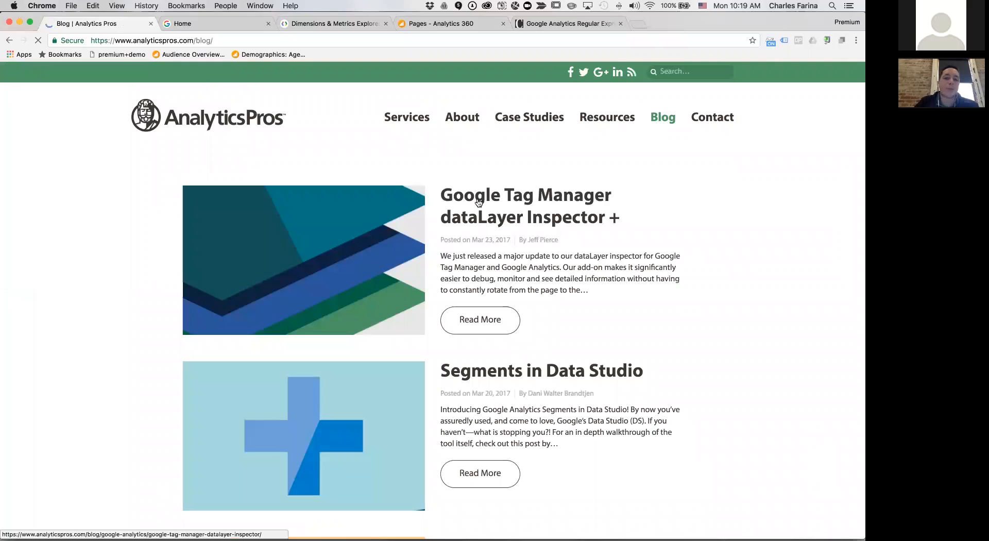
pyautogui.click(478, 202)
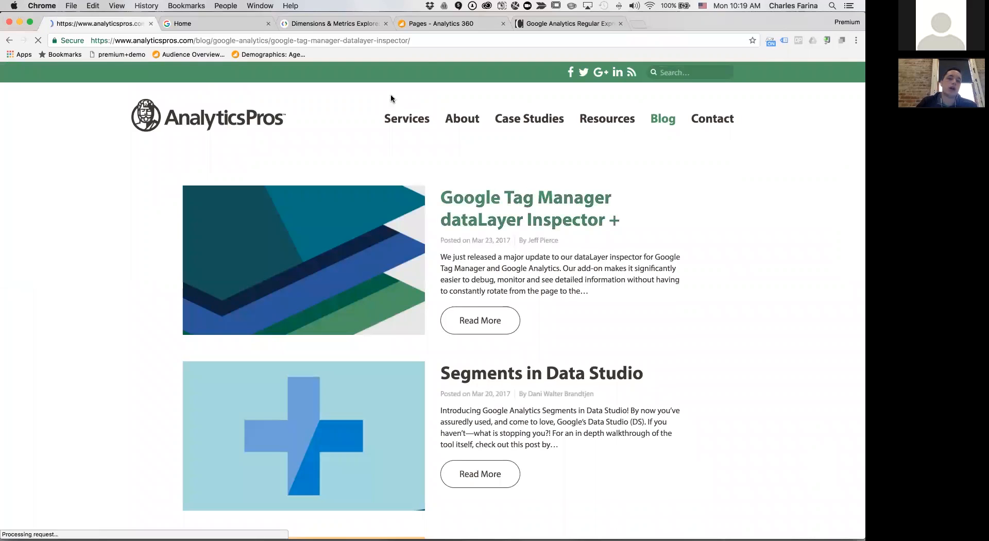
# - Remove the trailing slash from the blog post's URL and reload the address repeatedly to test how the site handles it
pyautogui.click(431, 40)
pyautogui.click(431, 40)
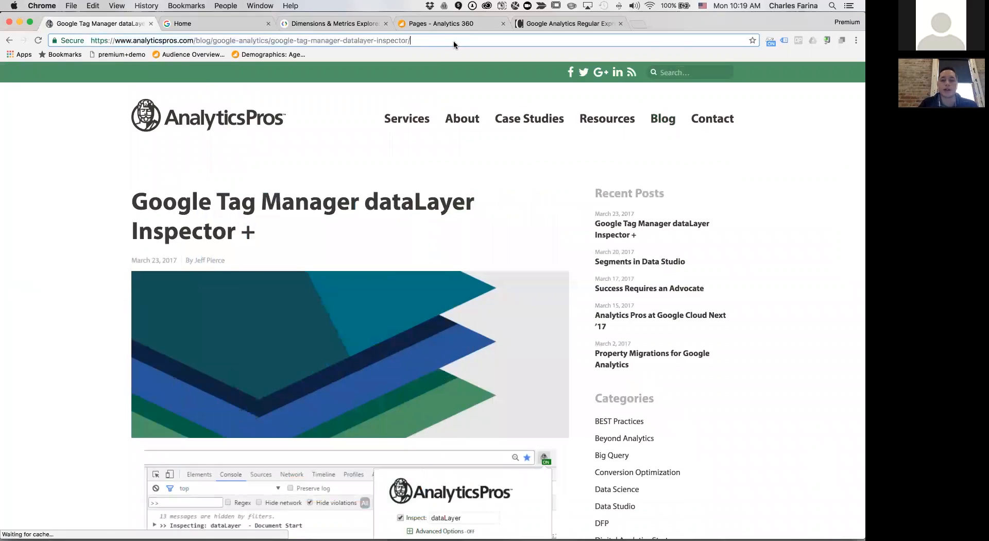
pyautogui.moveTo(405, 38); pyautogui.dragTo(422, 35)
pyautogui.click(453, 42)
pyautogui.press('BackSpace')
pyautogui.press('Return')
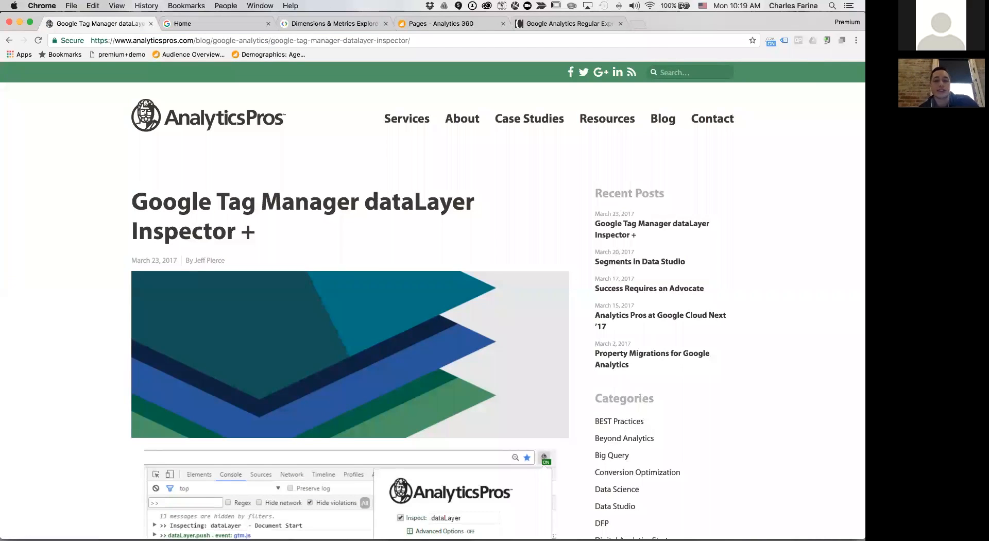
pyautogui.click(455, 40)
pyautogui.click(456, 40)
pyautogui.press('BackSpace')
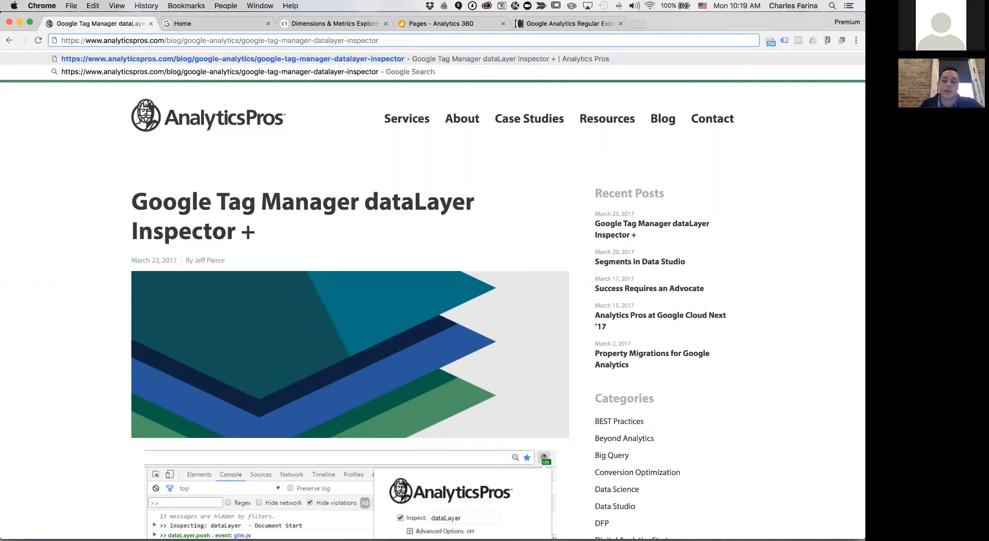
pyautogui.press('Return')
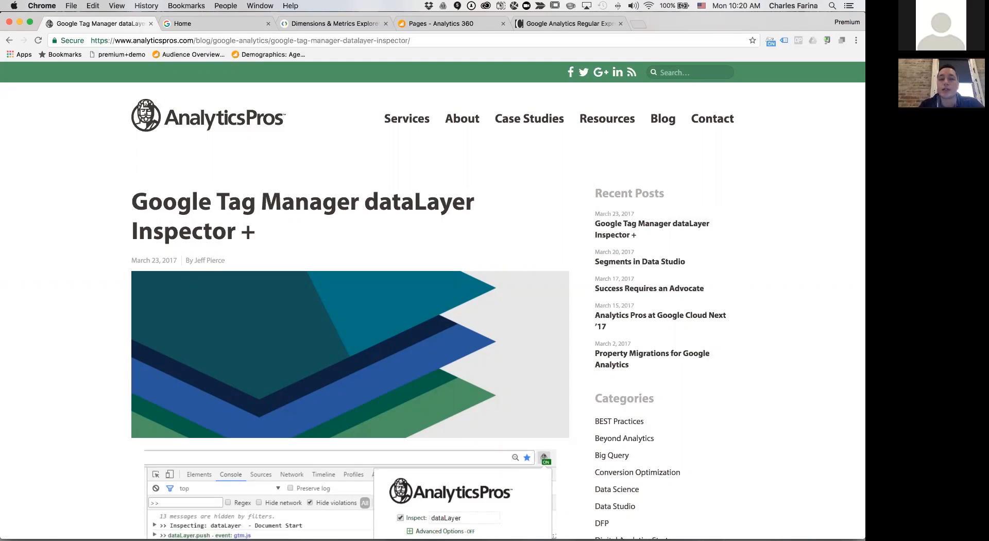
pyautogui.click(413, 40)
pyautogui.press('BackSpace')
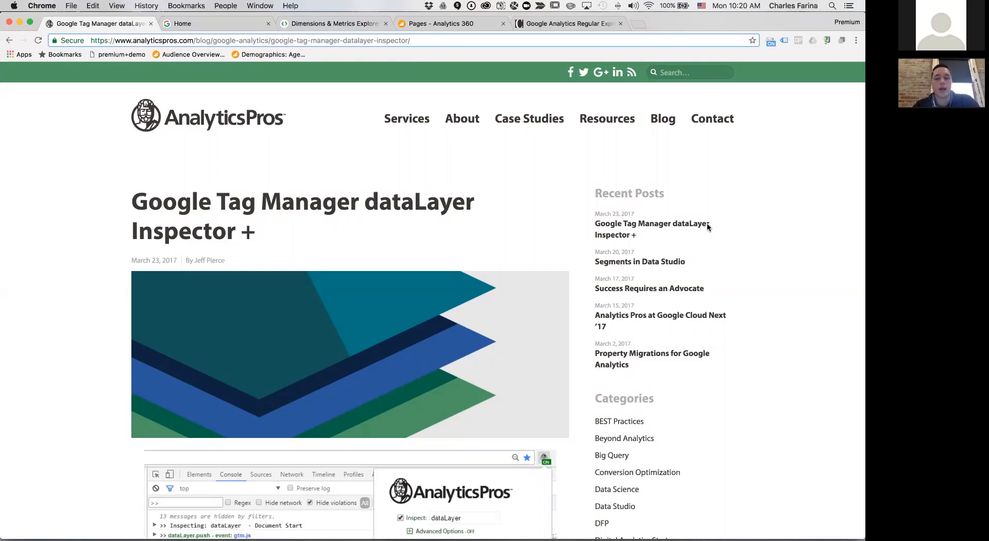
# - Search the web in a new tab for "google analytics trailing backslash filter" and open the LunaMetrics article on cleaning up URLs
pyautogui.press('super+t')
pyautogui.write('google ana')
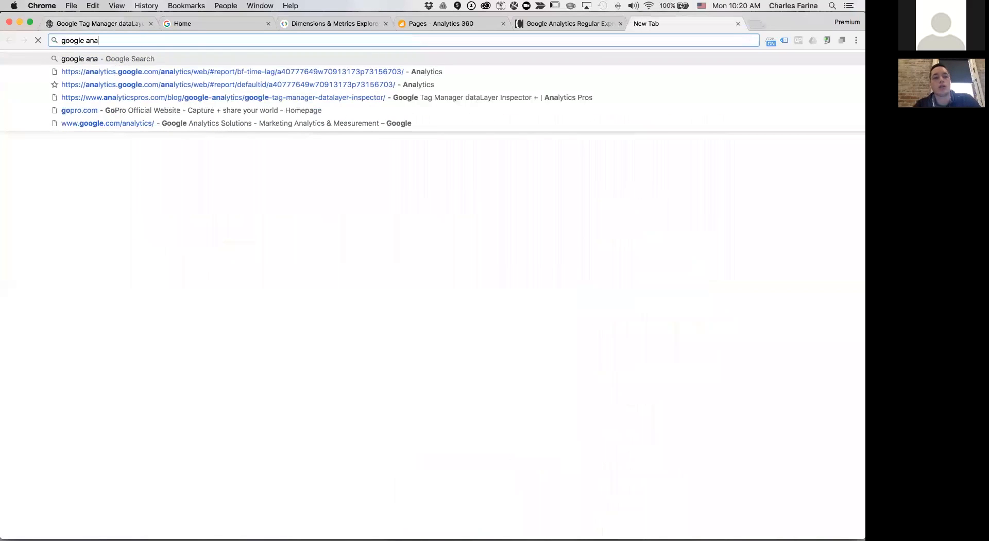
pyautogui.write('lytics trailing bac')
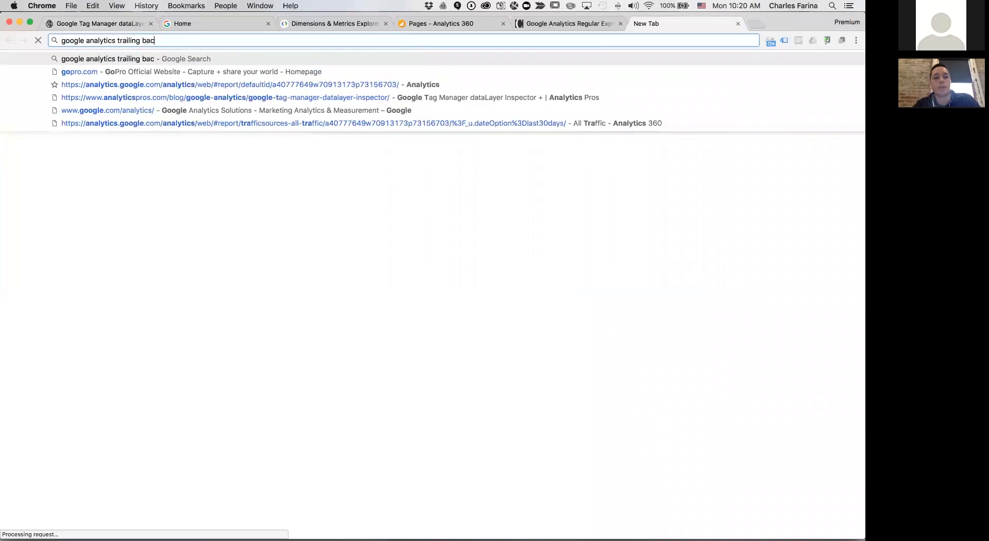
pyautogui.write('kslash filter')
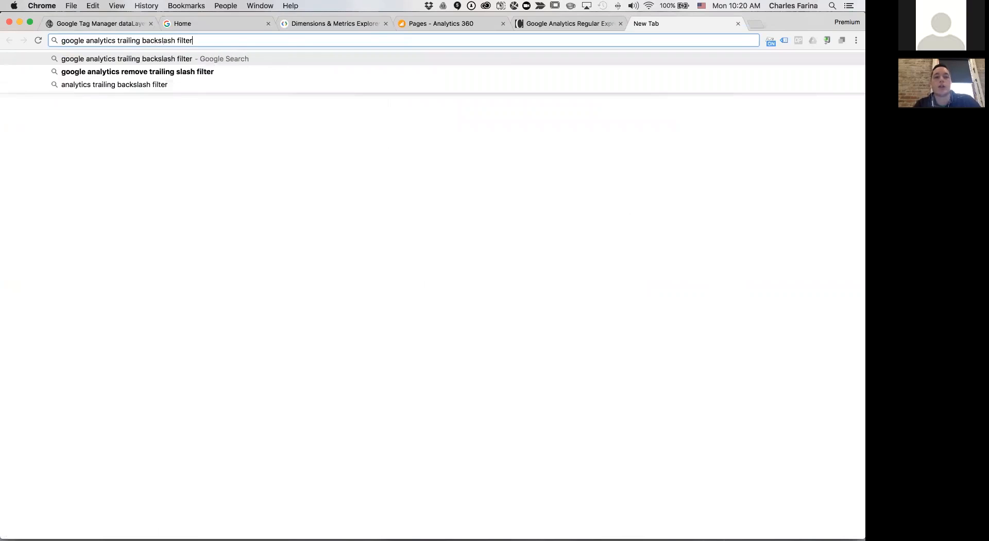
pyautogui.press('Return')
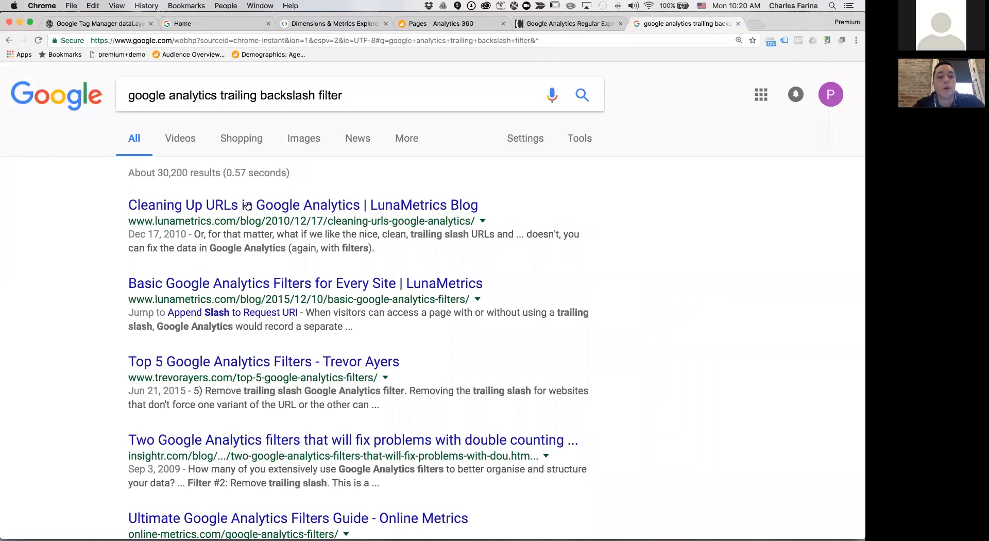
pyautogui.click(248, 206)
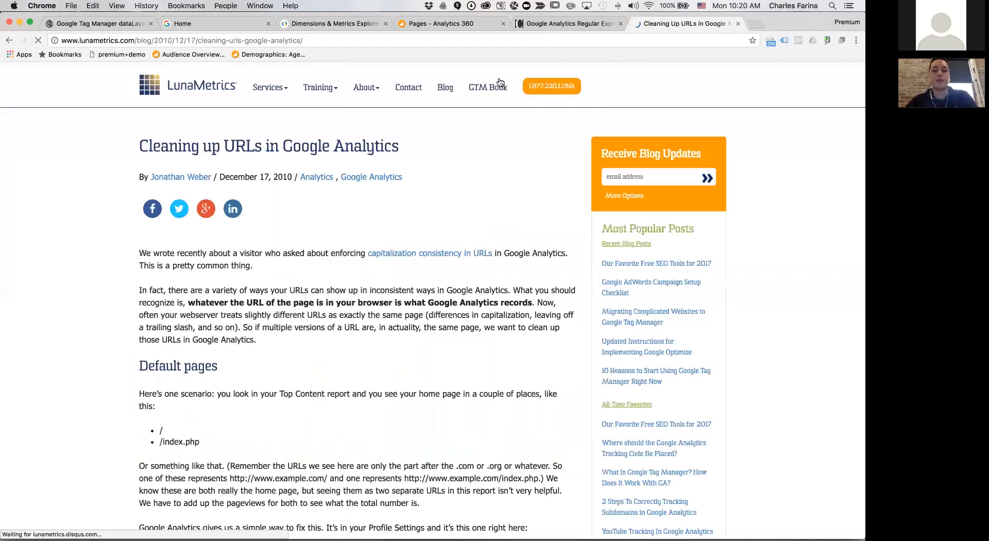
# - Return to Google Analytics, look at the Admin page of the Google Merchandise Store, and open the Audience Lifetime Value report
pyautogui.click(438, 23)
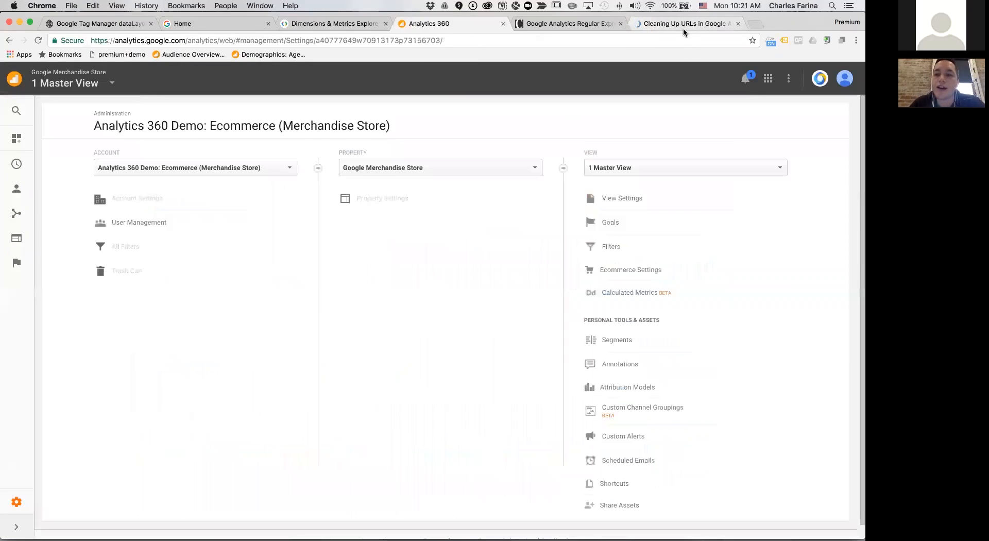
pyautogui.click(683, 27)
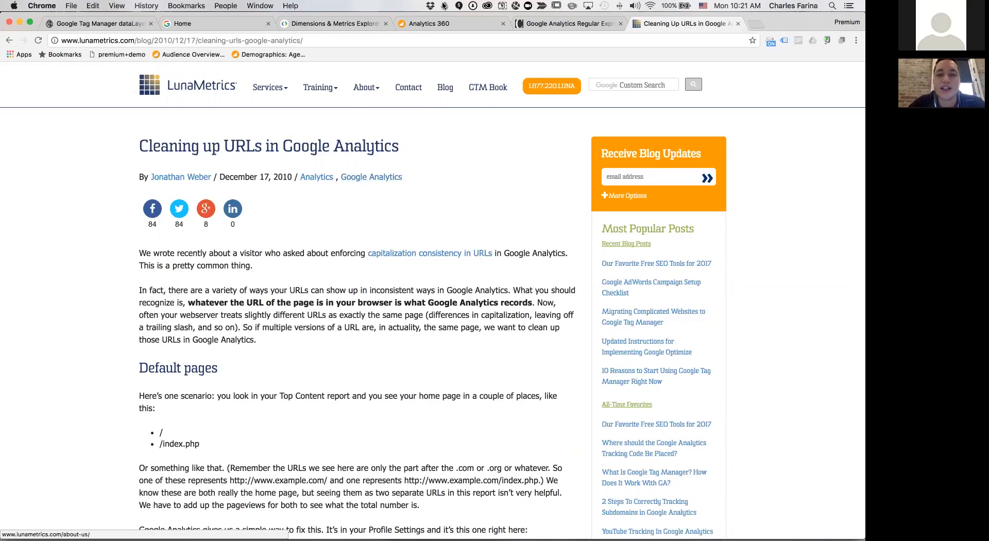
pyautogui.press('super+4')
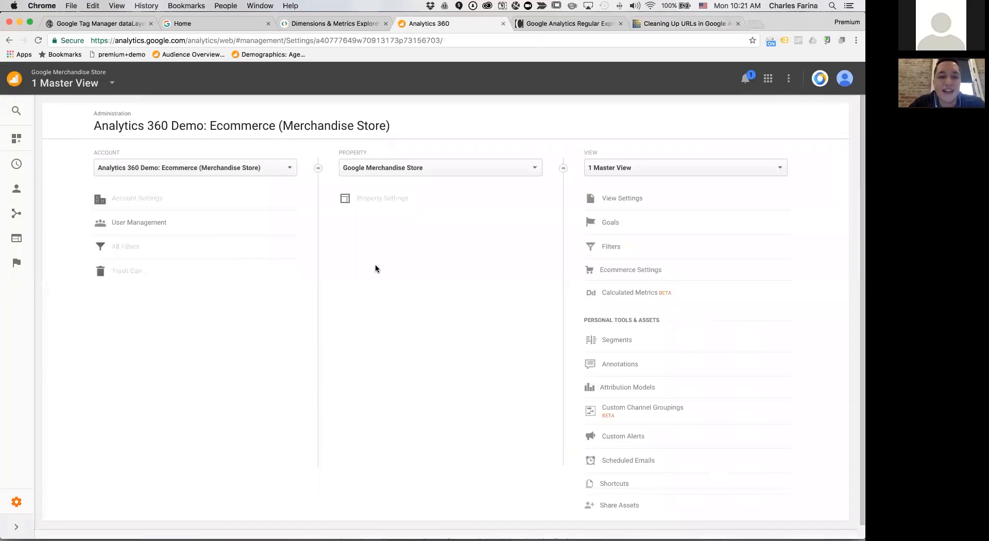
pyautogui.click(17, 191)
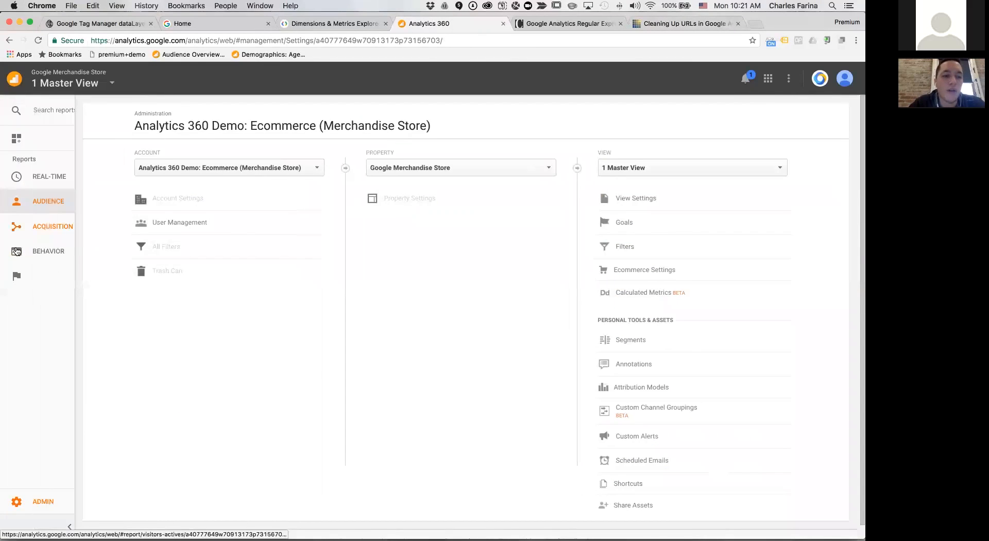
pyautogui.click(15, 252)
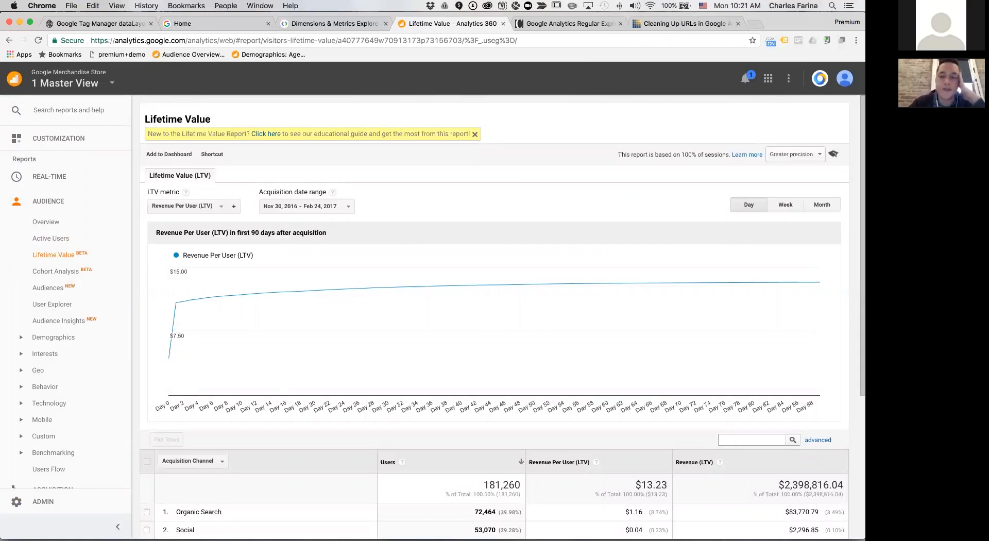
# - Read the LunaMetrics article from the default page examples, highlighting the / and /index.php URLs, through to the Add trailing slash filter
pyautogui.click(695, 28)
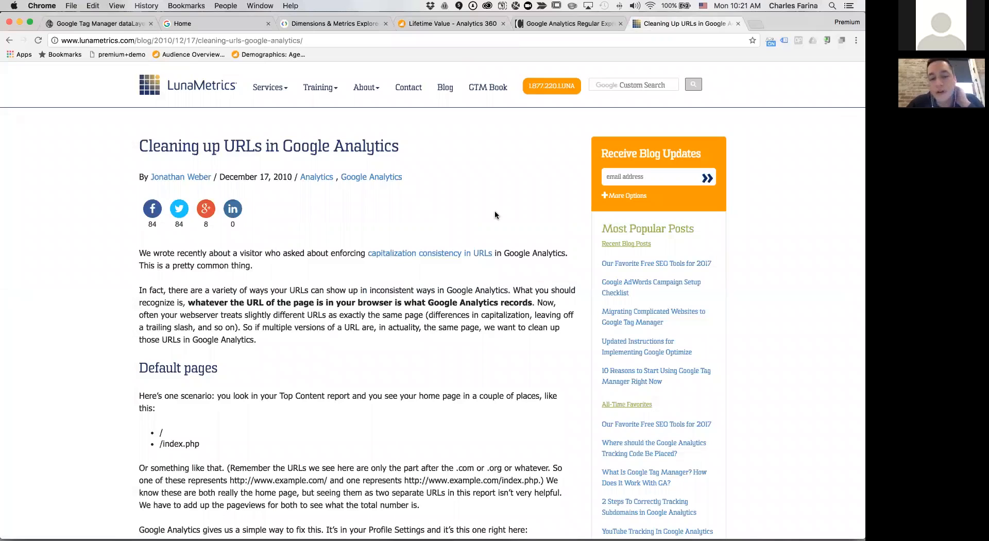
pyautogui.scroll(-6, 466, 211)
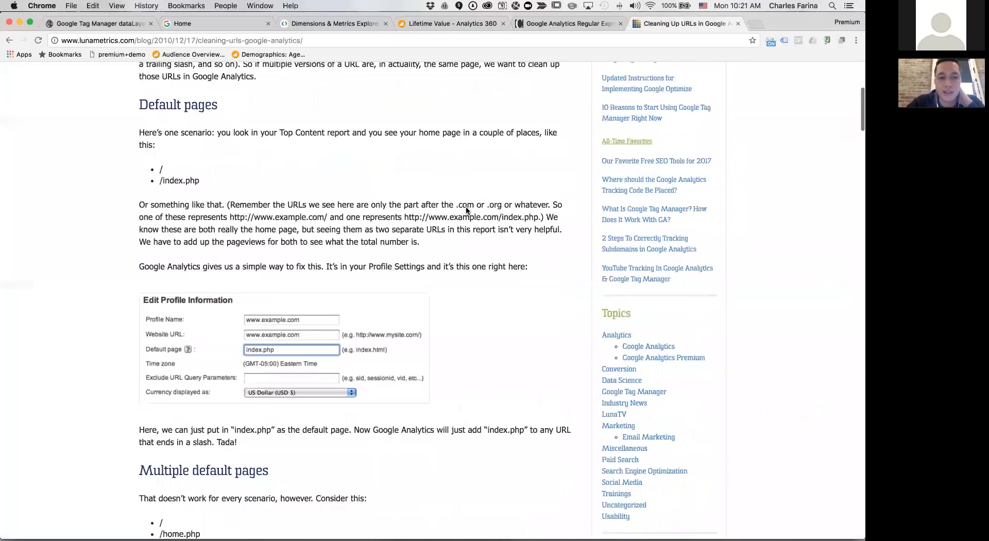
pyautogui.scroll(2, 201, 134)
pyautogui.moveTo(220, 172); pyautogui.dragTo(154, 139)
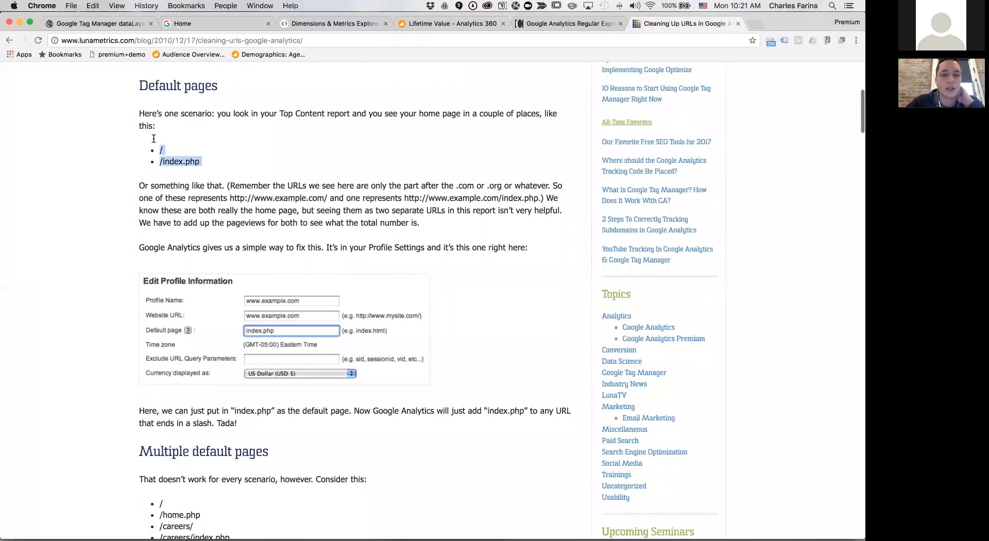
pyautogui.scroll(-6, 154, 140)
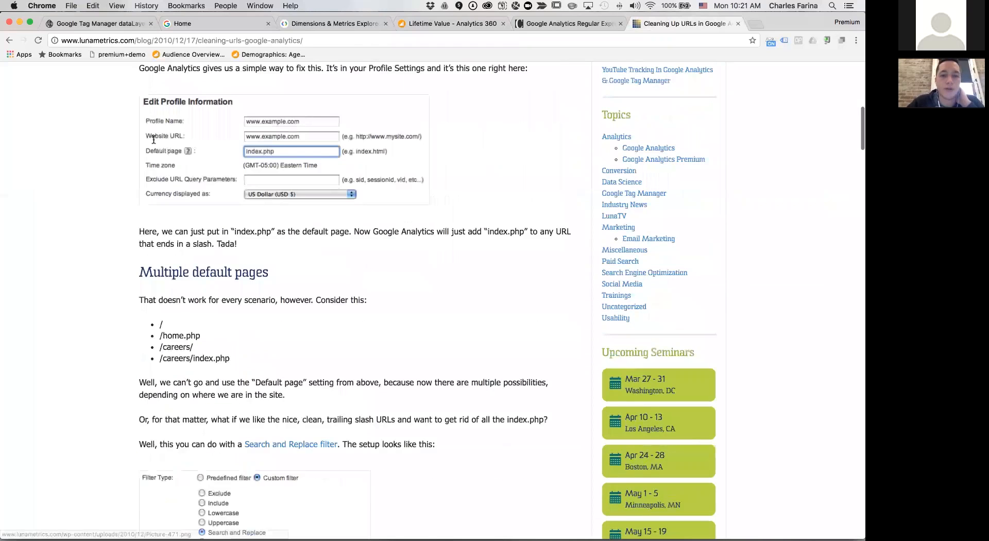
pyautogui.scroll(-14, 153, 143)
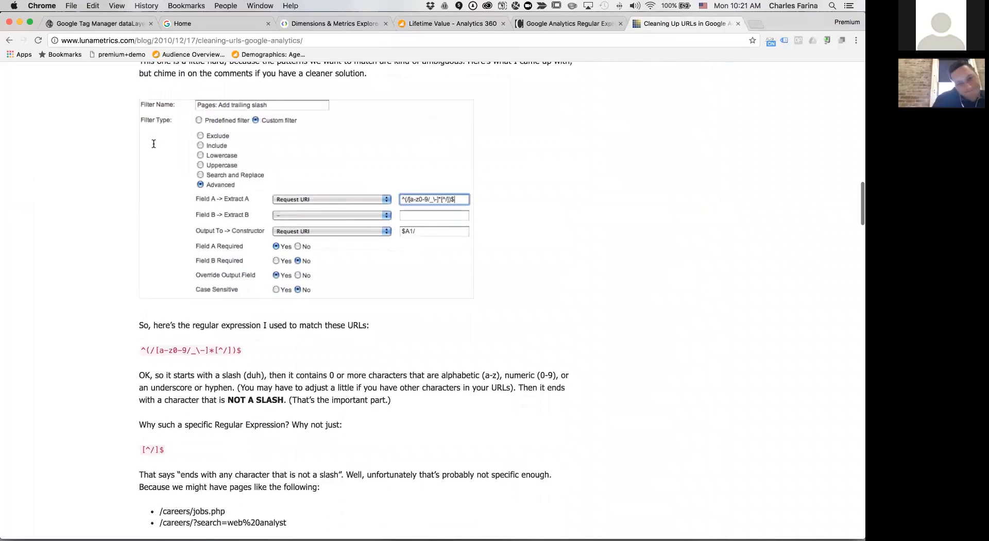